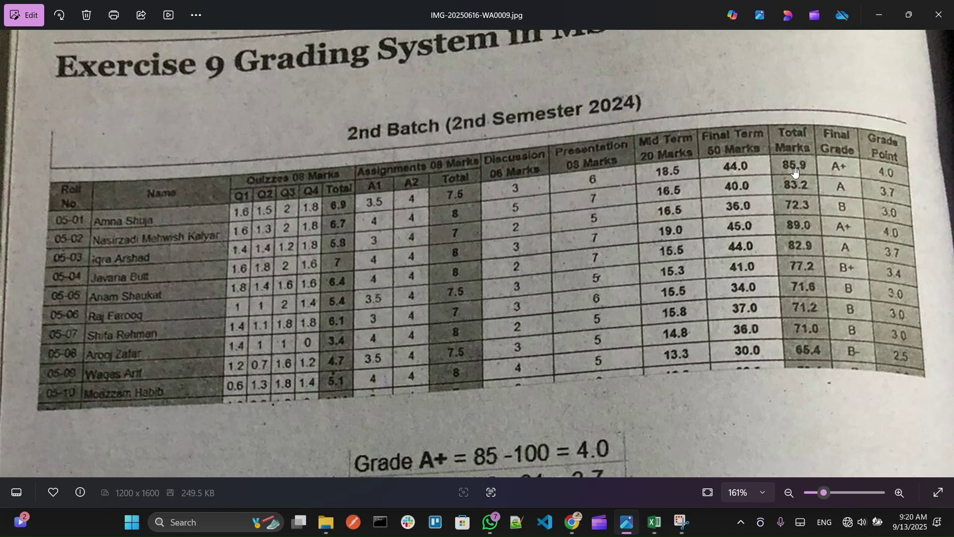
Step: Examine the printed grading sheet photo, covering the student marks table and the grade scale below it
{"action": "scroll", "coordinate": [453, 422], "scroll_direction": "down", "scroll_amount": 3}
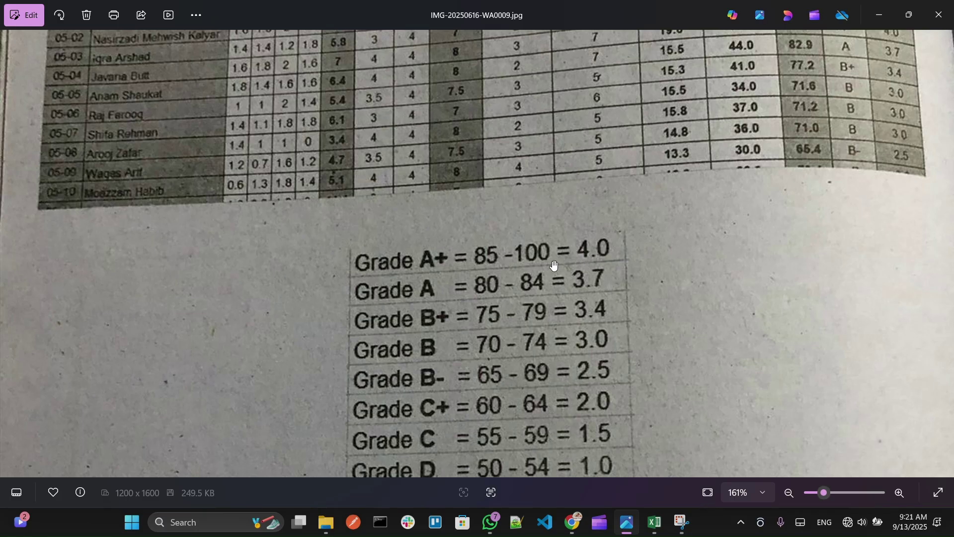
{"action": "scroll", "coordinate": [616, 246], "scroll_direction": "up", "scroll_amount": 2}
{"action": "scroll", "coordinate": [693, 288], "scroll_direction": "down", "scroll_amount": 2}
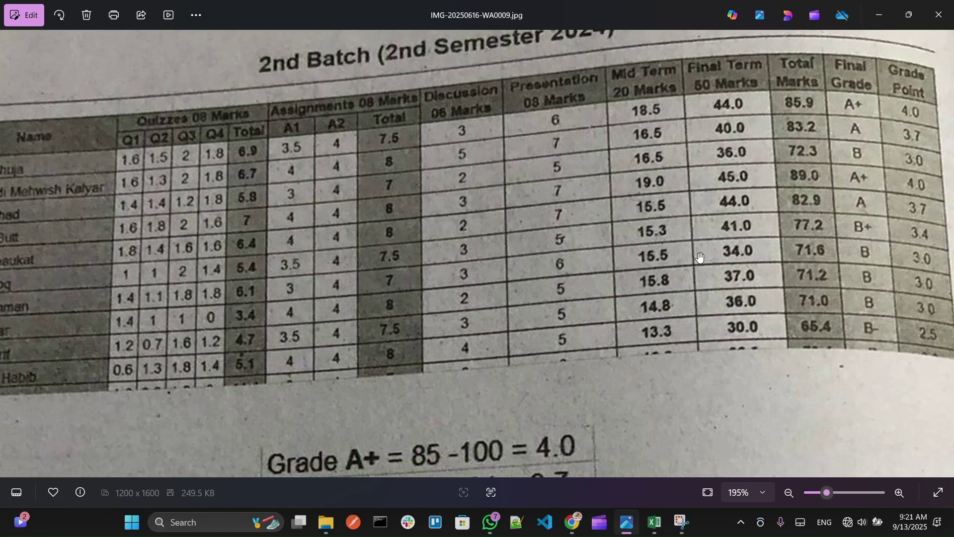
{"action": "scroll", "coordinate": [594, 265], "scroll_direction": "down", "scroll_amount": 1}
{"action": "scroll", "coordinate": [594, 264], "scroll_direction": "down", "scroll_amount": 1}
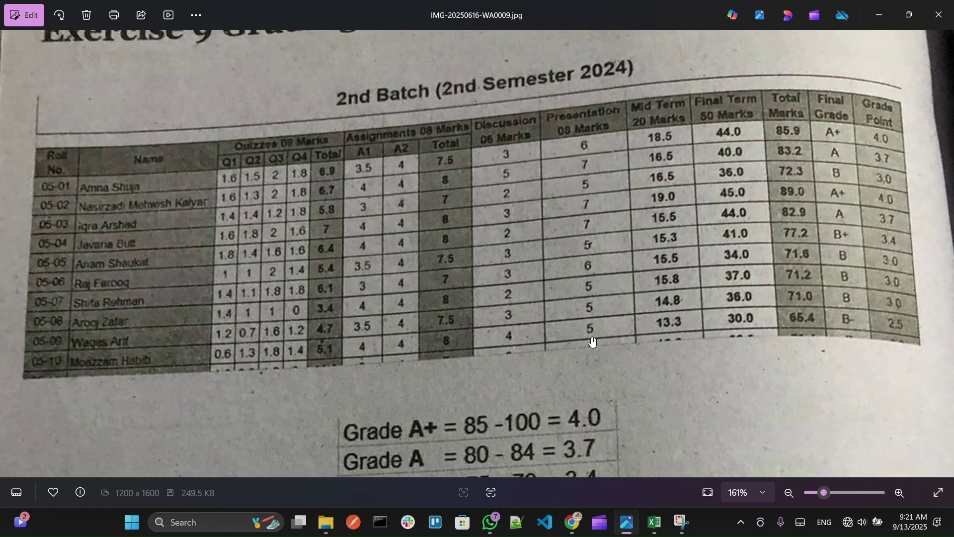
{"action": "scroll", "coordinate": [586, 343], "scroll_direction": "down", "scroll_amount": 3}
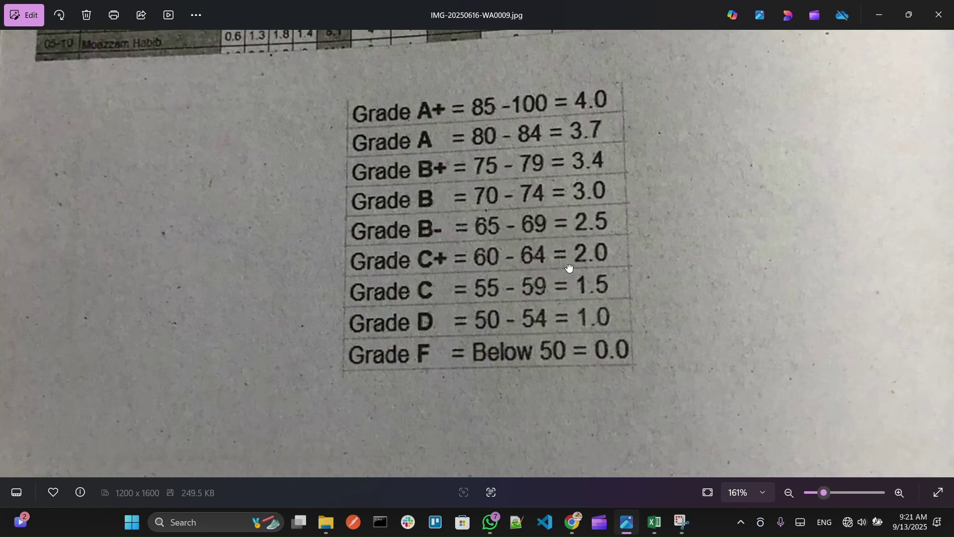
{"action": "scroll", "coordinate": [572, 373], "scroll_direction": "up", "scroll_amount": 2}
{"action": "scroll", "coordinate": [673, 310], "scroll_direction": "up", "scroll_amount": 2}
{"action": "scroll", "coordinate": [674, 311], "scroll_direction": "up", "scroll_amount": 1}
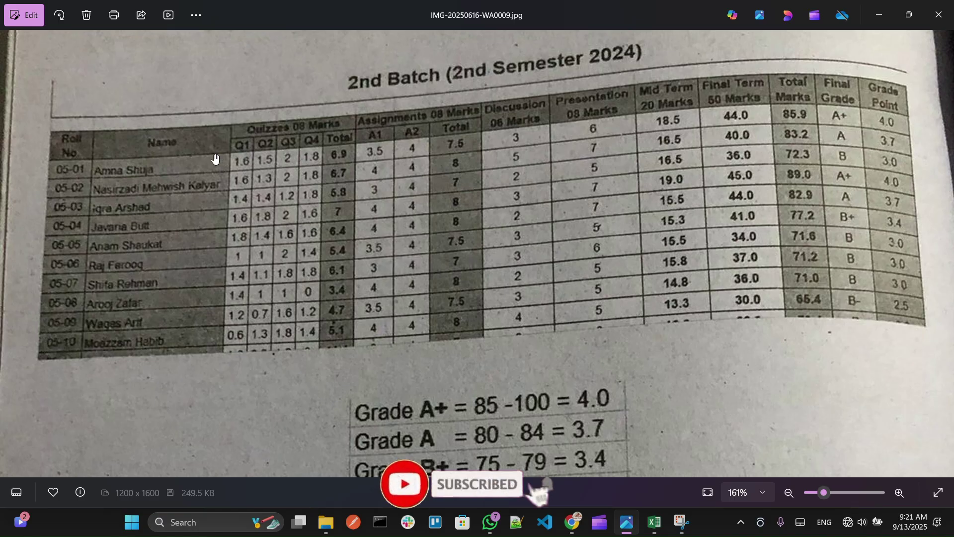
Step: Switch to the blank Excel workbook and enter the header ROLL NO in cell A1
{"action": "left_click", "coordinate": [655, 523]}
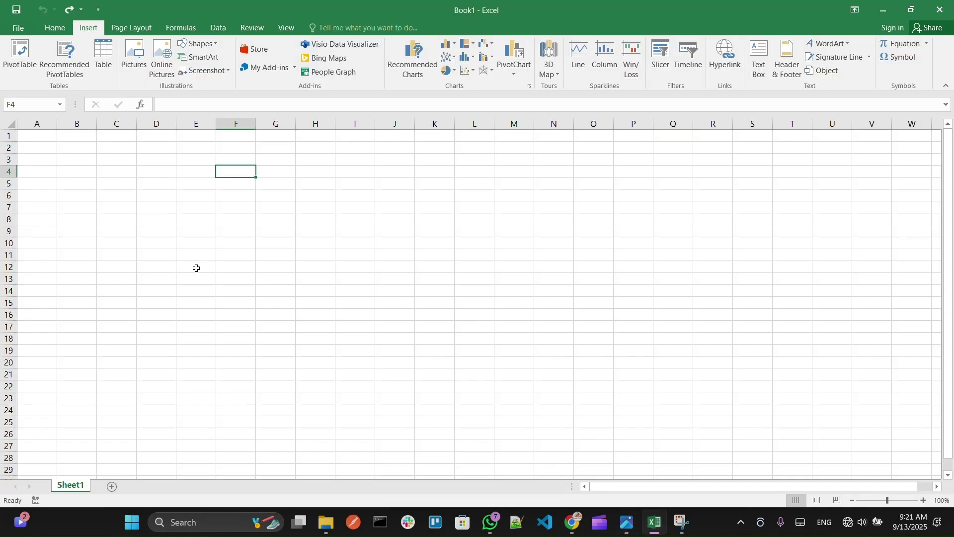
{"action": "key", "text": "alt+Tab"}
{"action": "key", "text": "alt+Tab"}
{"action": "left_click", "coordinate": [40, 136]}
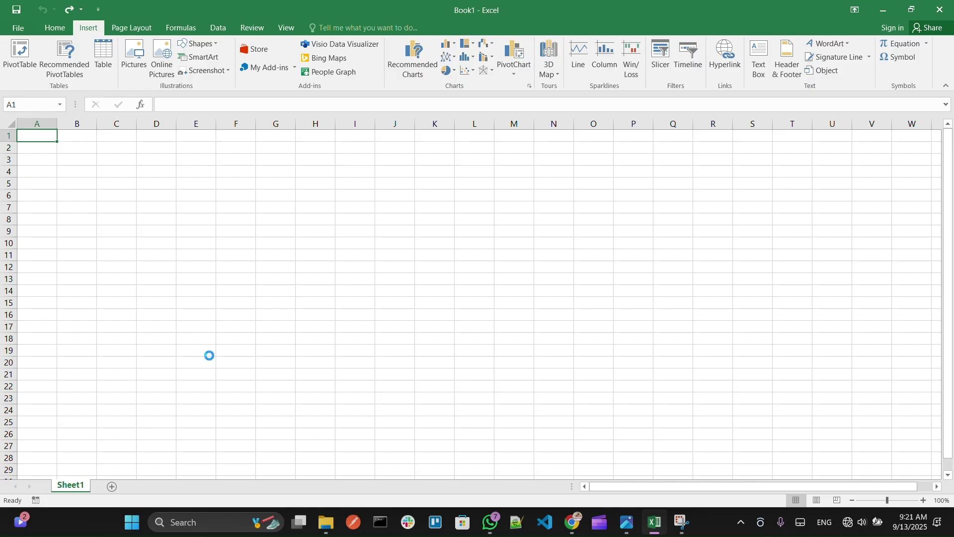
{"action": "scroll", "coordinate": [209, 355], "scroll_direction": "up", "scroll_amount": 3, "text": "ctrl"}
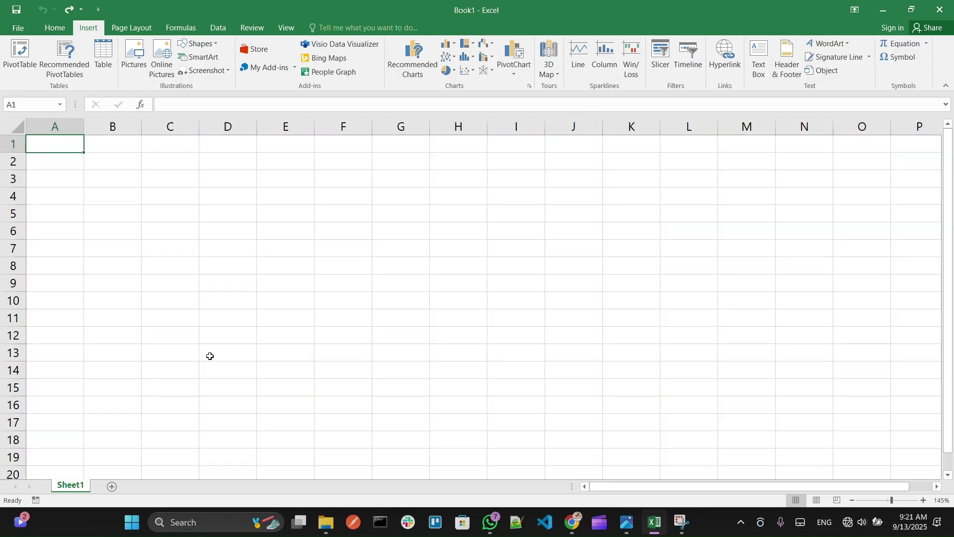
{"action": "type", "text": "ROLL n"}
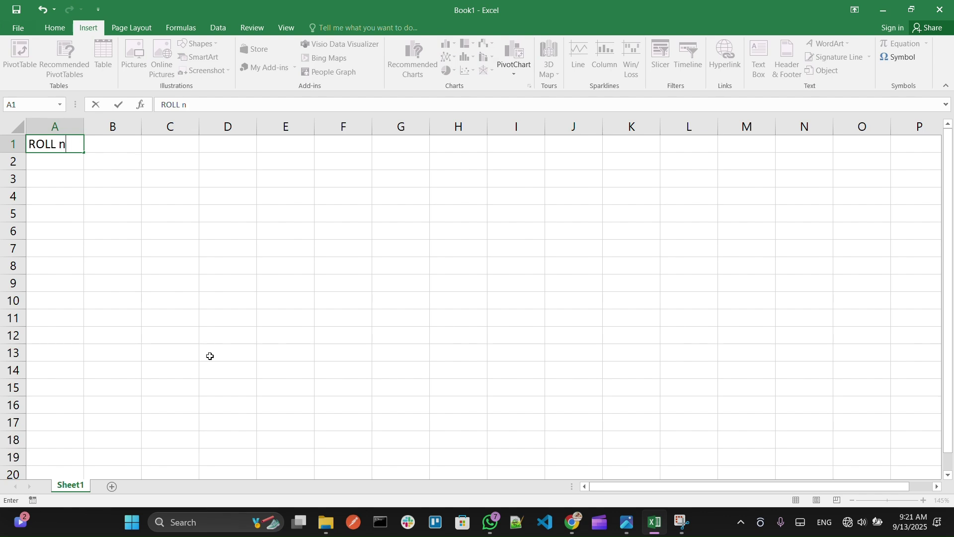
{"action": "type", "text": "BO"}
{"action": "key", "text": "BackSpace"}
{"action": "key", "text": "BackSpace"}
{"action": "type", "text": "O"}
{"action": "key", "text": "alt+Tab"}
{"action": "key", "text": "alt+Tab"}
{"action": "key", "text": "ctrl+Return"}
Step: Enter the headers NAME in B1 and QUEZZES 8 MARKS in C1, following the grading sheet photo
{"action": "key", "text": "Tab"}
{"action": "type", "text": "NAME"}
{"action": "key", "text": "Tab"}
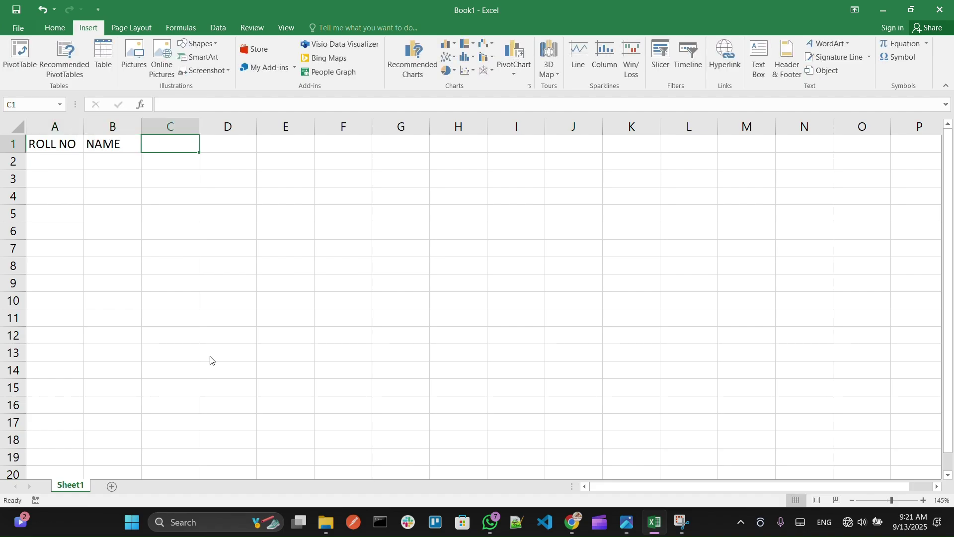
{"action": "key", "text": "alt+Tab"}
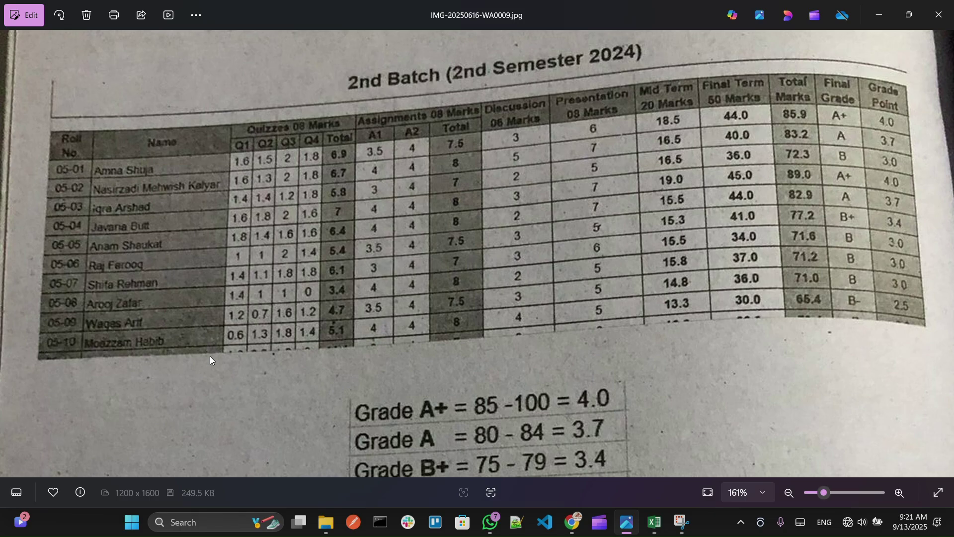
{"action": "key", "text": "alt+Tab"}
{"action": "type", "text": "Q"}
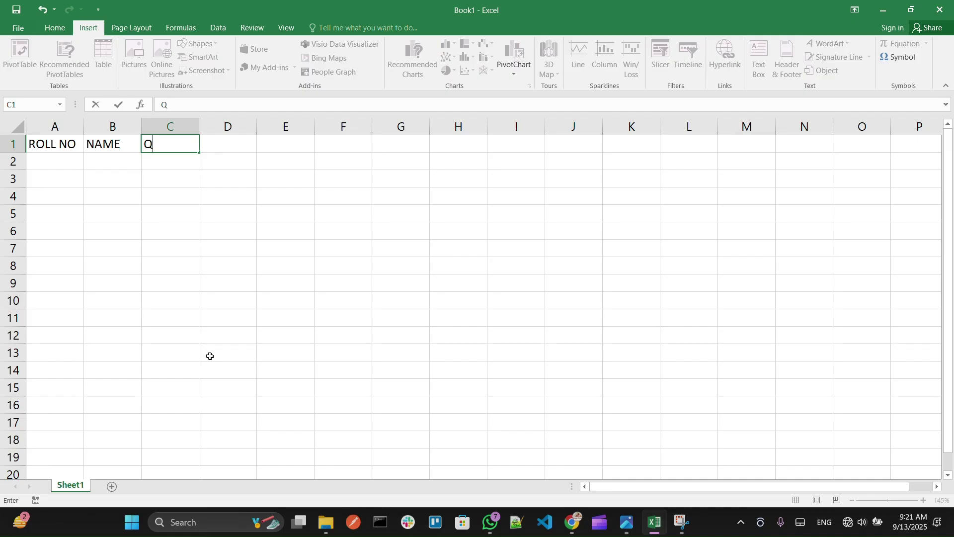
{"action": "type", "text": "UEZZES 8 MARKS"}
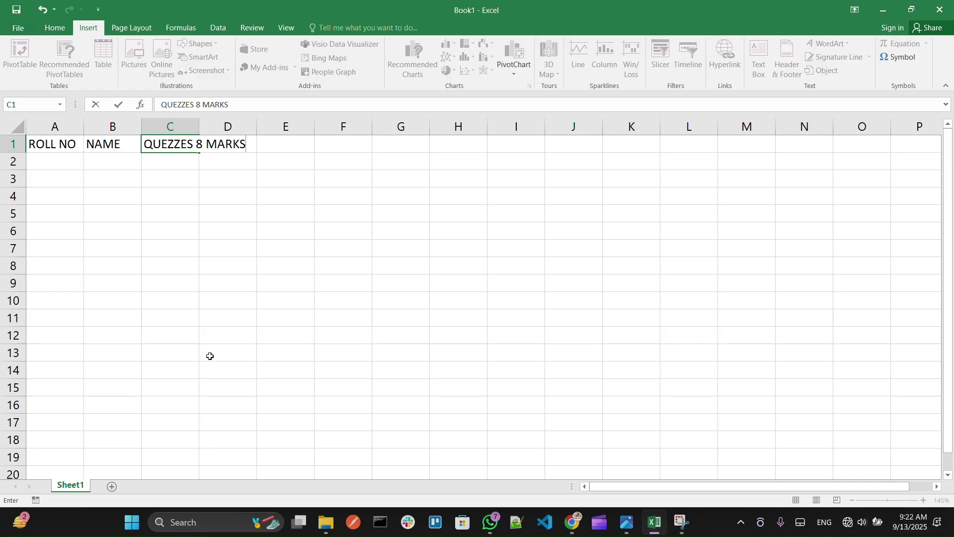
{"action": "key", "text": "alt+Tab"}
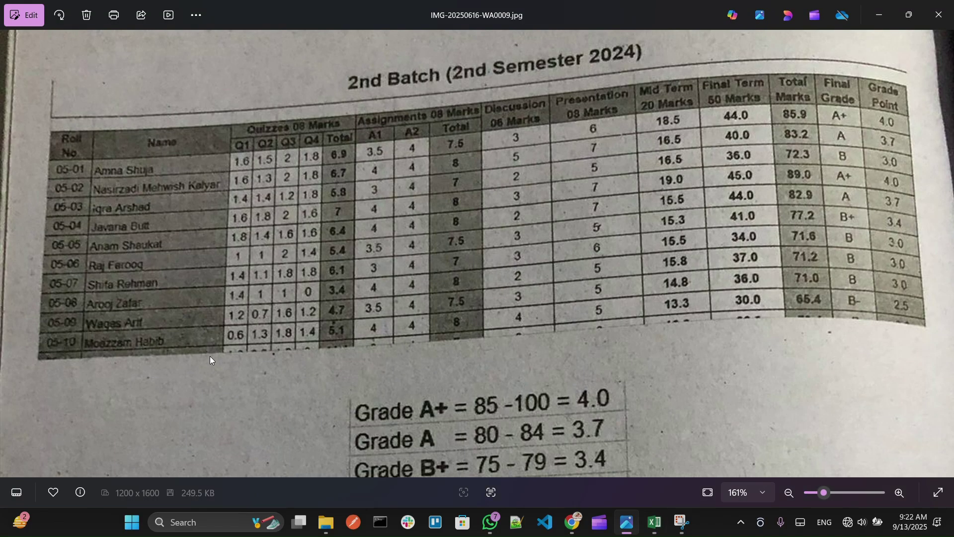
{"action": "key", "text": "alt+Tab"}
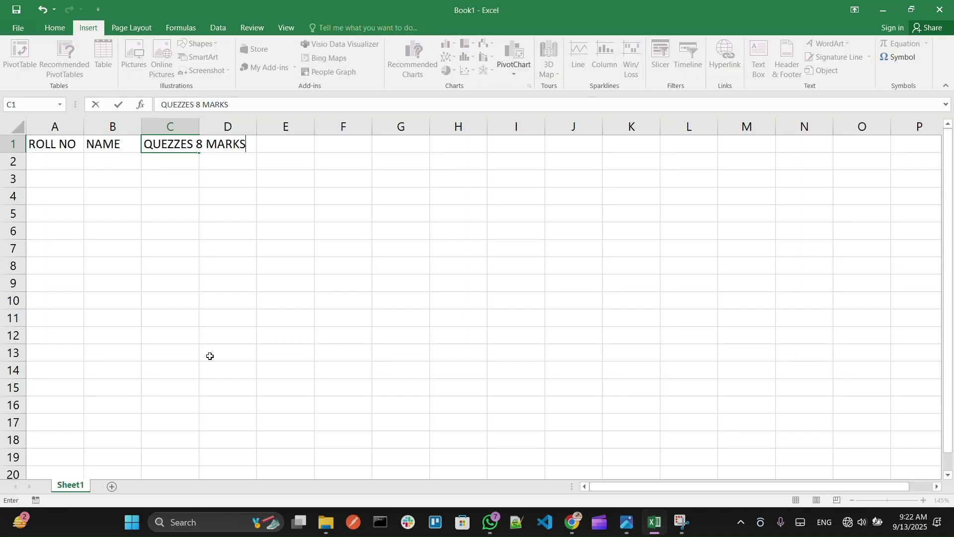
{"action": "key", "text": "Tab"}
Step: Enter the header ASSIGNMENTS 8 MARKS in D1 and check the photo for the following column
{"action": "type", "text": "ASSIGNMENTS"}
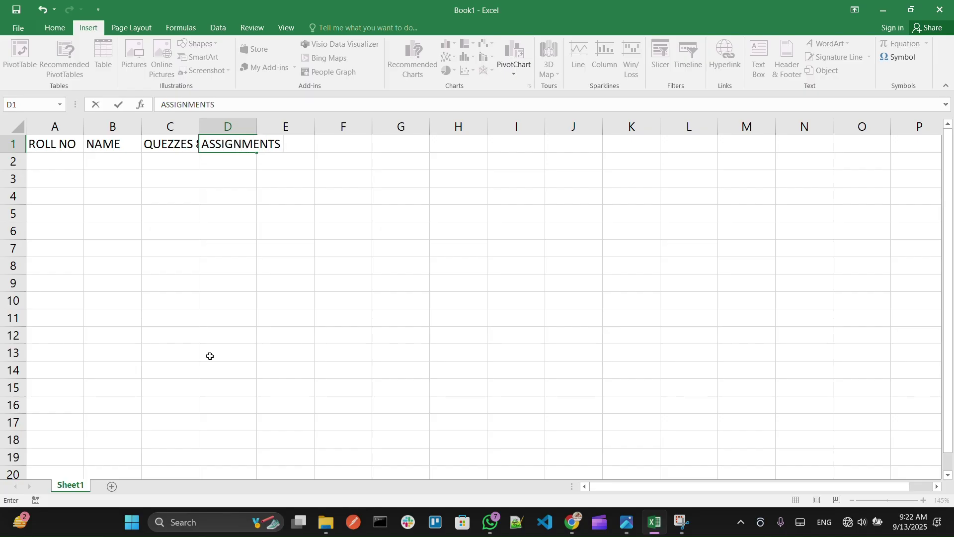
{"action": "type", "text": " 8 MARKS"}
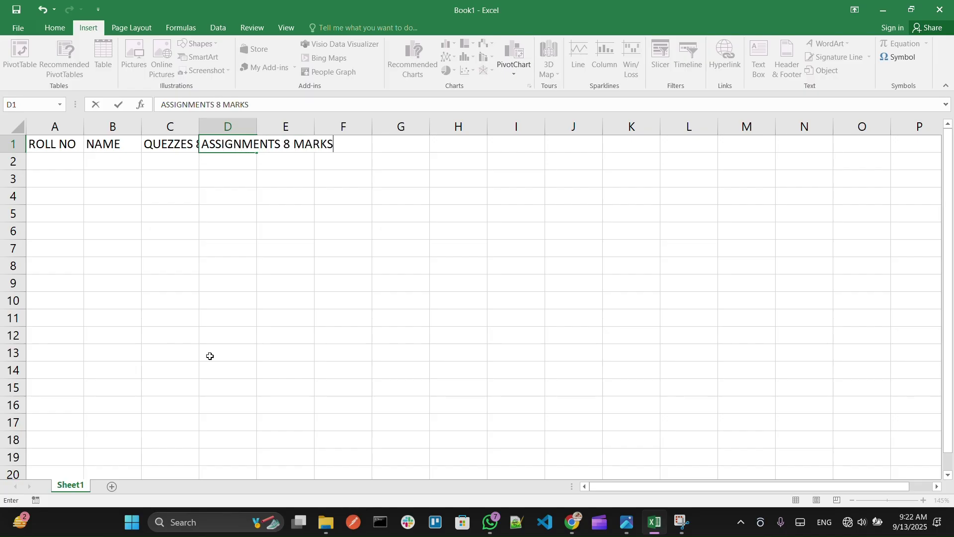
{"action": "key", "text": "alt+Tab"}
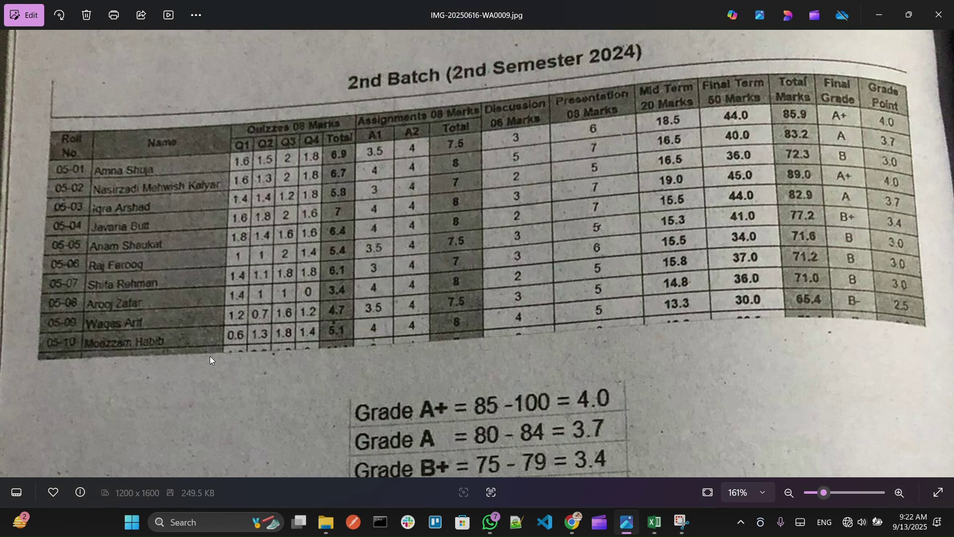
{"action": "key", "text": "alt+Tab"}
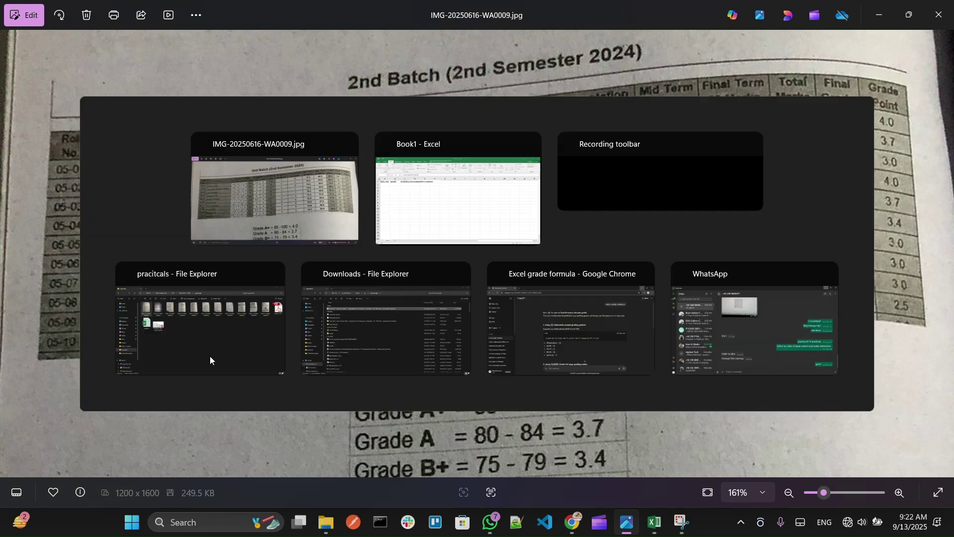
{"action": "key", "text": "Tab"}
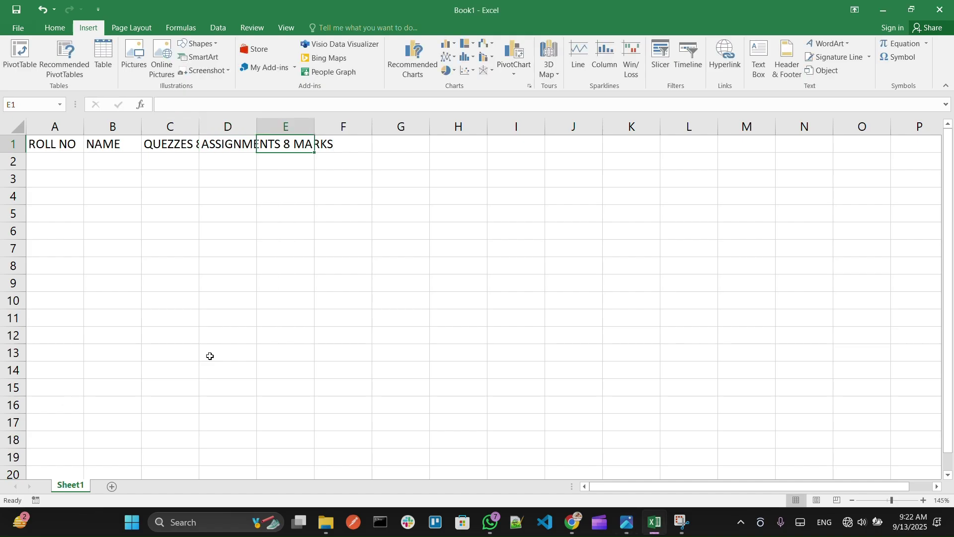
Step: Enter the header DISCUSSION 8 MARKS in E1 and consult the photo for the following column
{"action": "type", "text": "DISCUSS"}
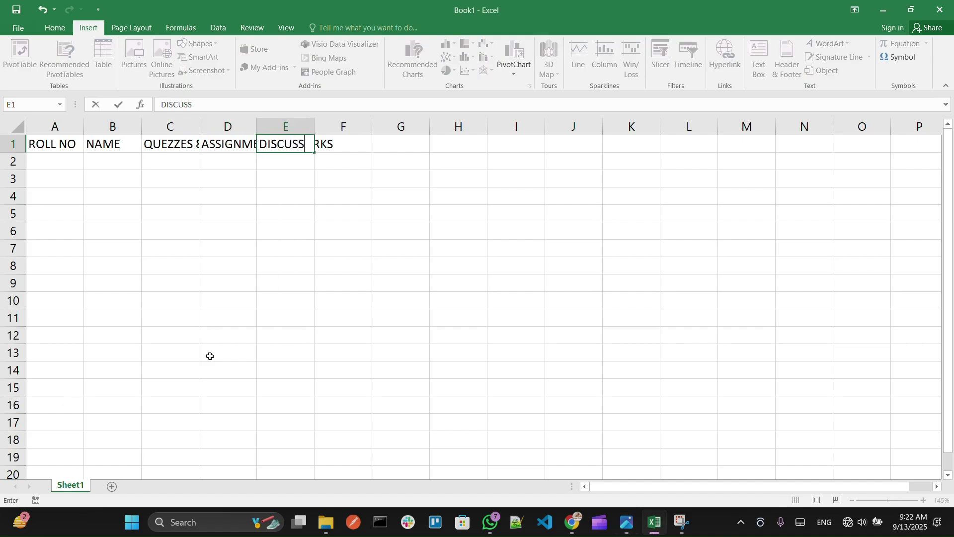
{"action": "type", "text": "ION 8 MARKS"}
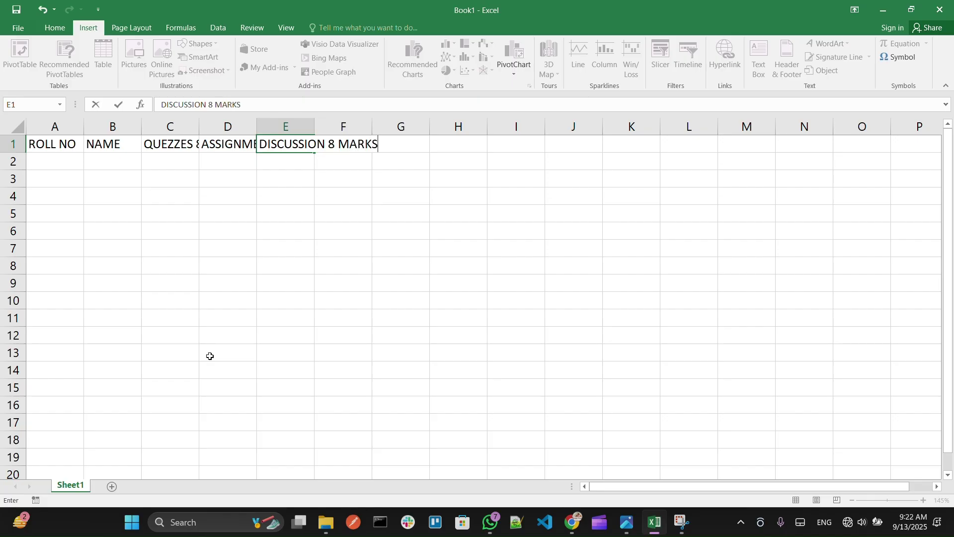
{"action": "key", "text": "alt+Tab"}
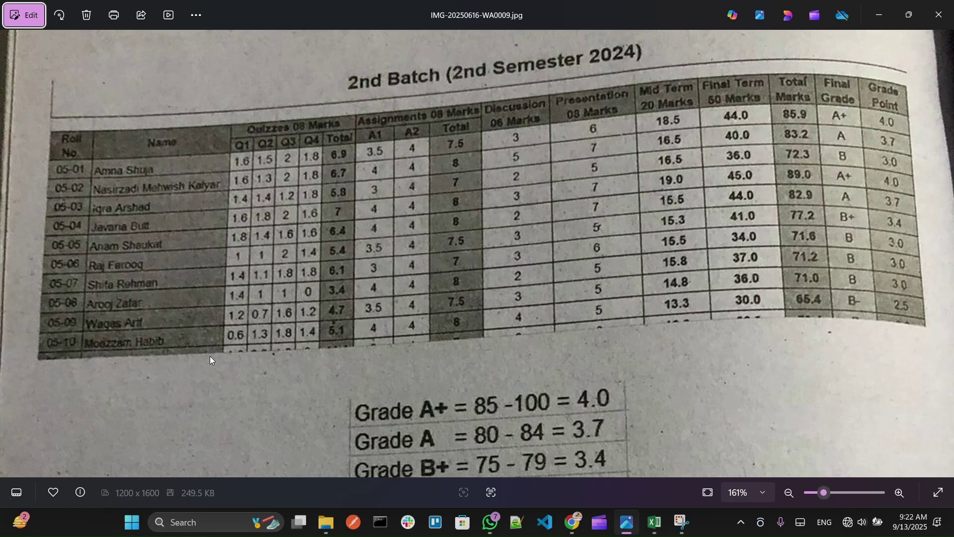
{"action": "key", "text": "alt+Tab"}
{"action": "key", "text": "Tab"}
Step: Enter the header PRESENTATION 8 MARKS in F1, checking the column order against the photo
{"action": "type", "text": "PR"}
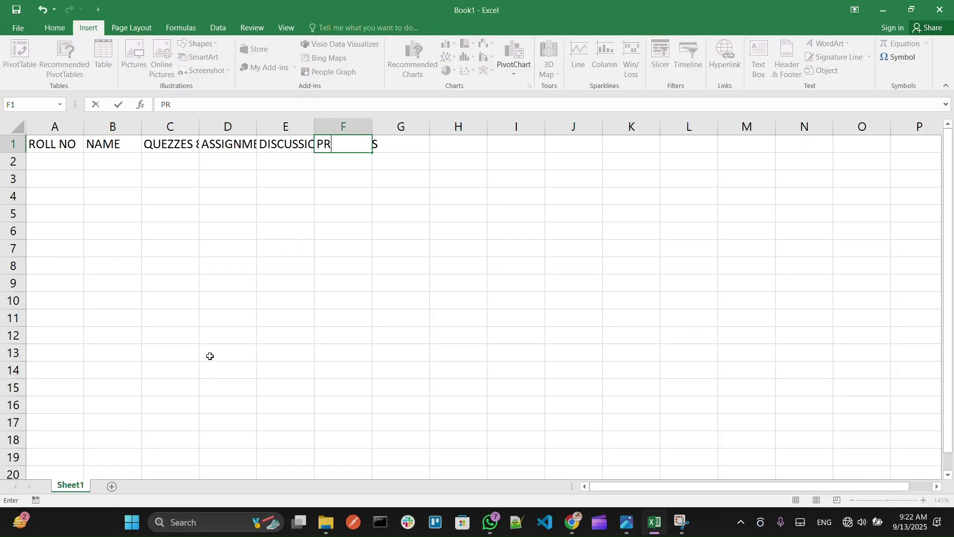
{"action": "type", "text": "ESENTATION "}
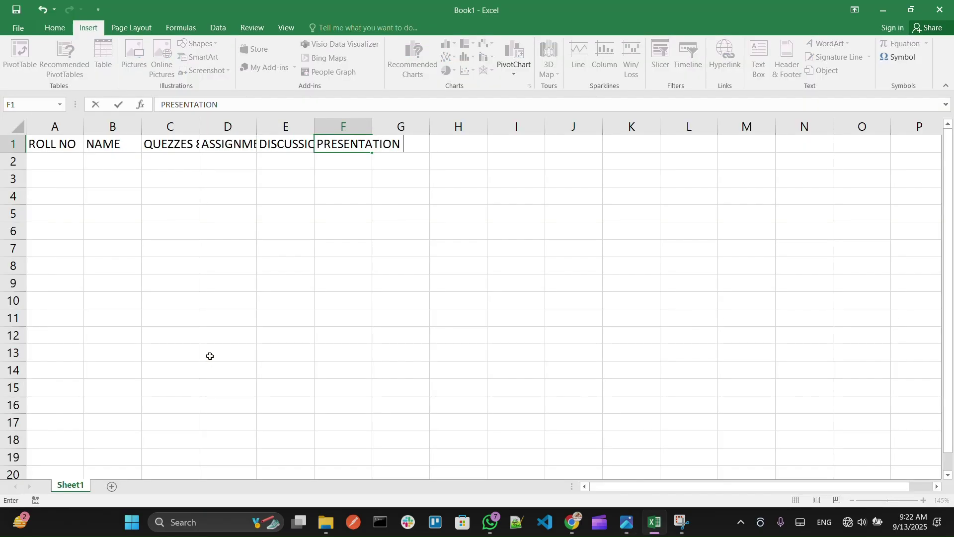
{"action": "type", "text": "8 MARKS"}
{"action": "key", "text": "alt+Tab"}
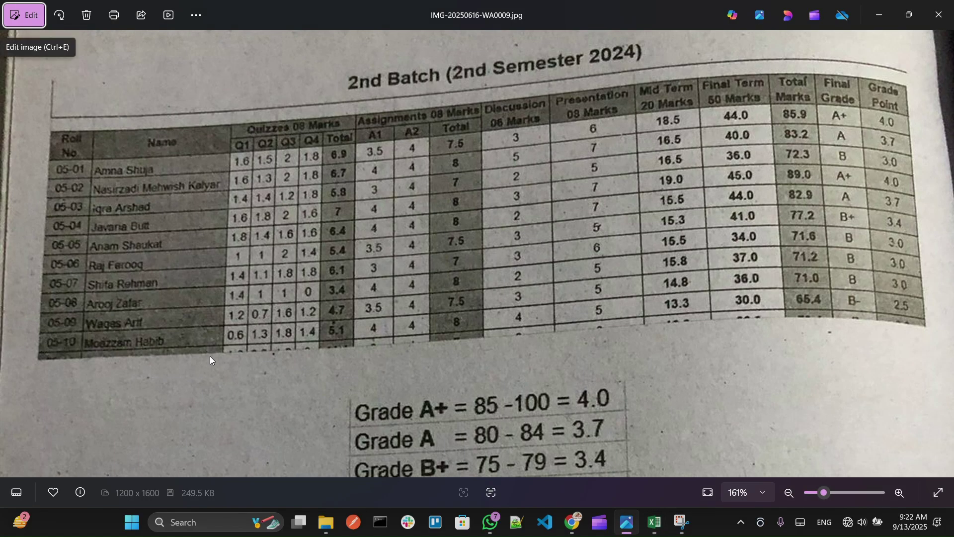
{"action": "key", "text": "alt+Tab"}
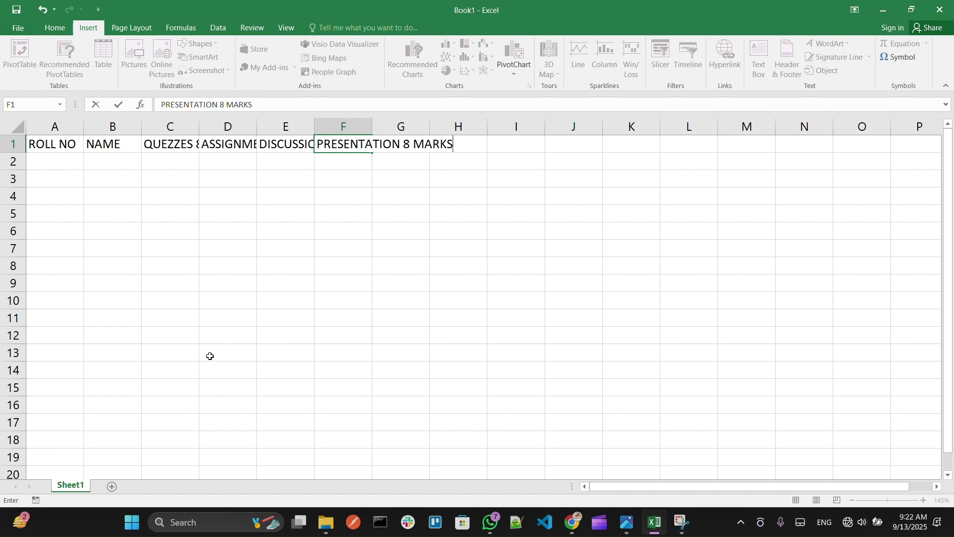
{"action": "key", "text": "Tab"}
Step: Look up the column after Presentation in the photo and enter the header MID TERM 20 MARKS in G1
{"action": "key", "text": "alt+Tab"}
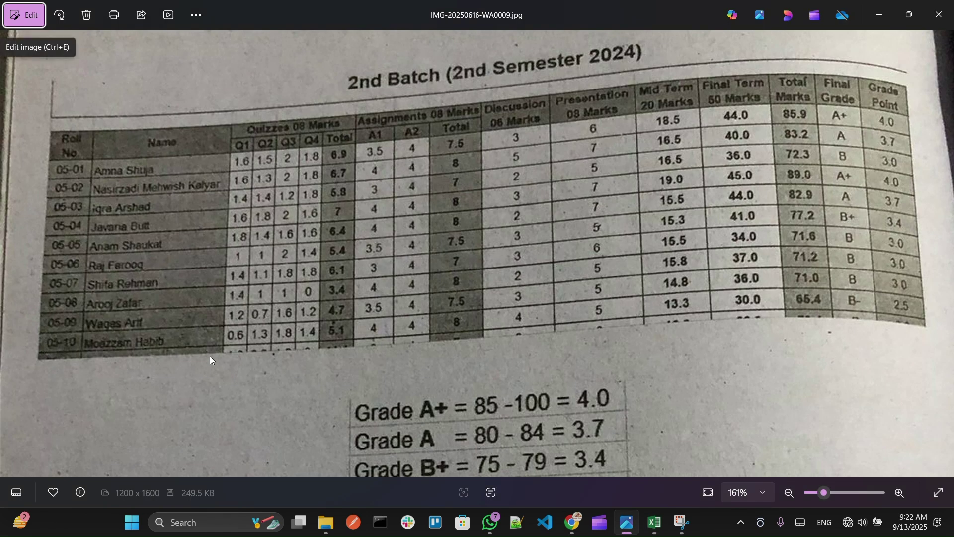
{"action": "key", "text": "alt+Tab"}
{"action": "type", "text": "MID"}
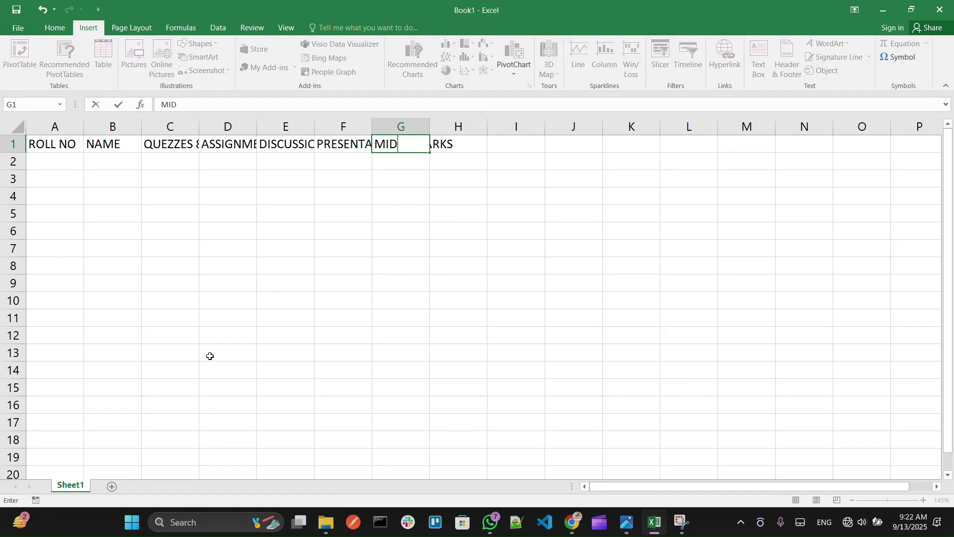
{"action": "type", "text": " TERM 20 MARKS"}
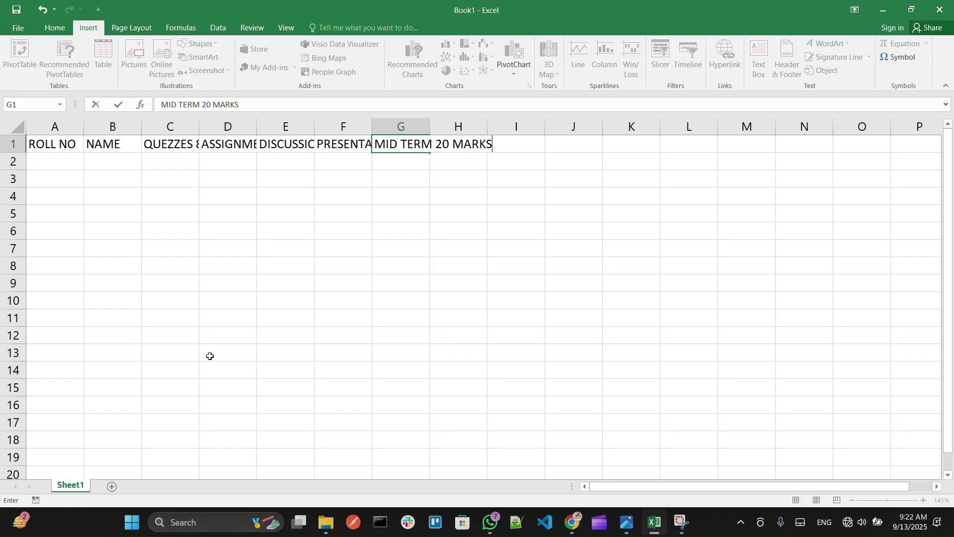
{"action": "key", "text": "alt+Tab"}
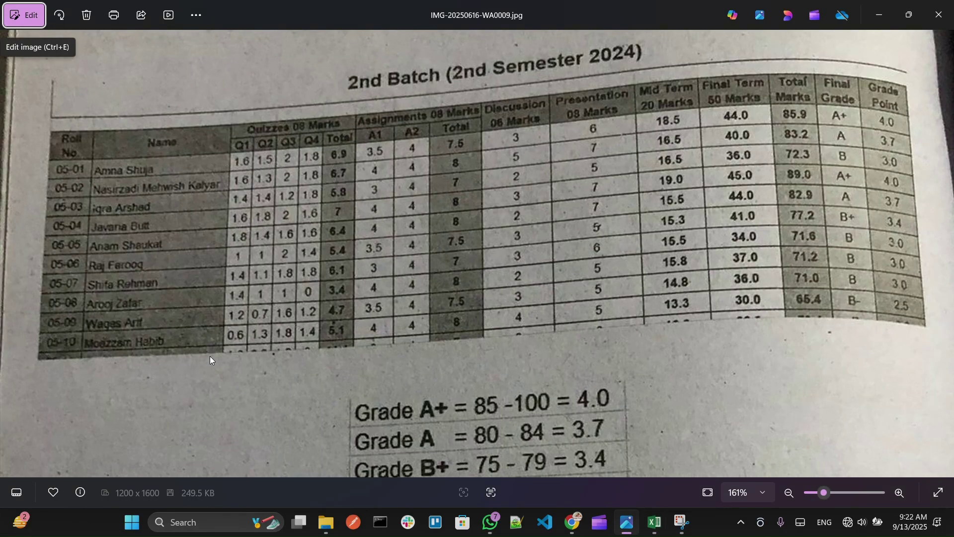
{"action": "key", "text": "alt+Tab"}
{"action": "key", "text": "Tab"}
Step: Enter the header FINAL TERM 50 MARKS in H1 and check the photo for the following column
{"action": "type", "text": "FINAL "}
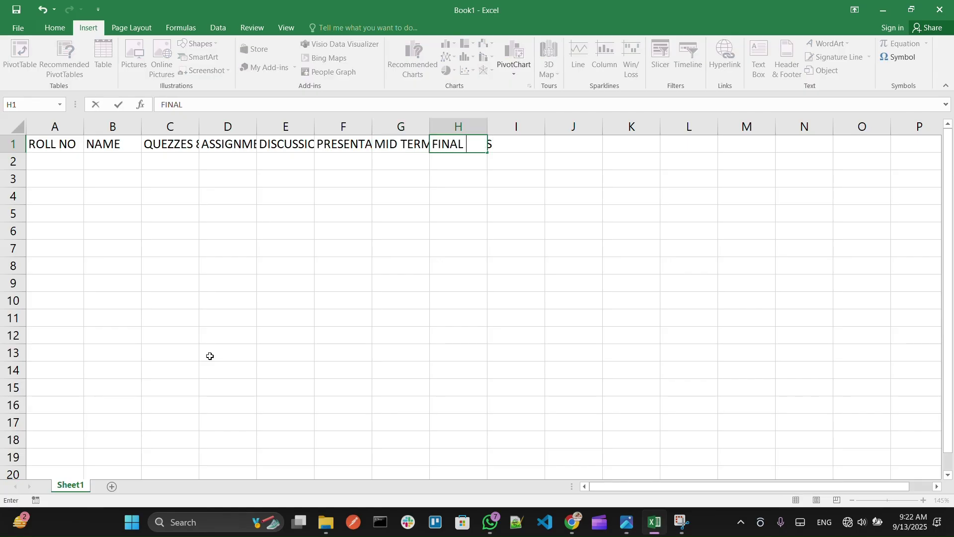
{"action": "type", "text": "TERM"}
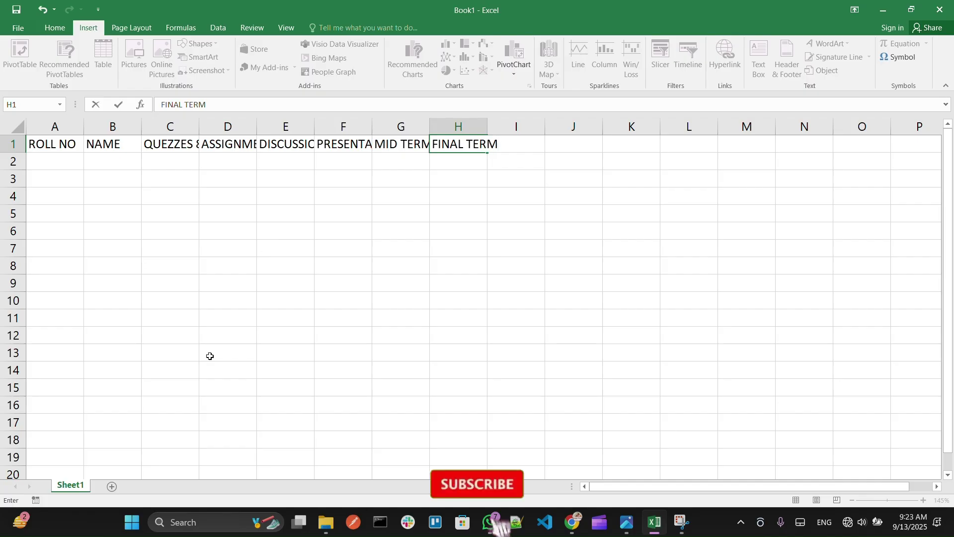
{"action": "type", "text": " 50"}
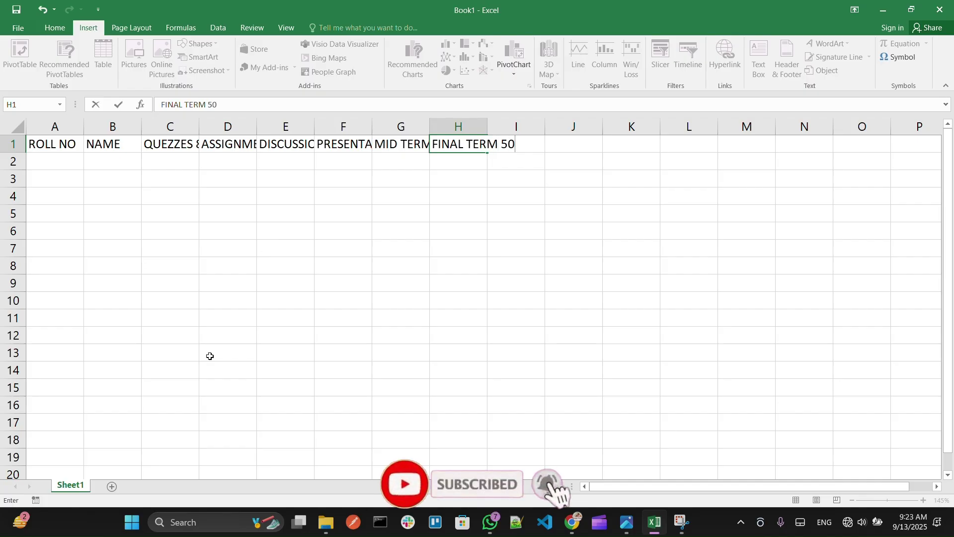
{"action": "type", "text": " MARKS"}
{"action": "key", "text": "alt+Tab"}
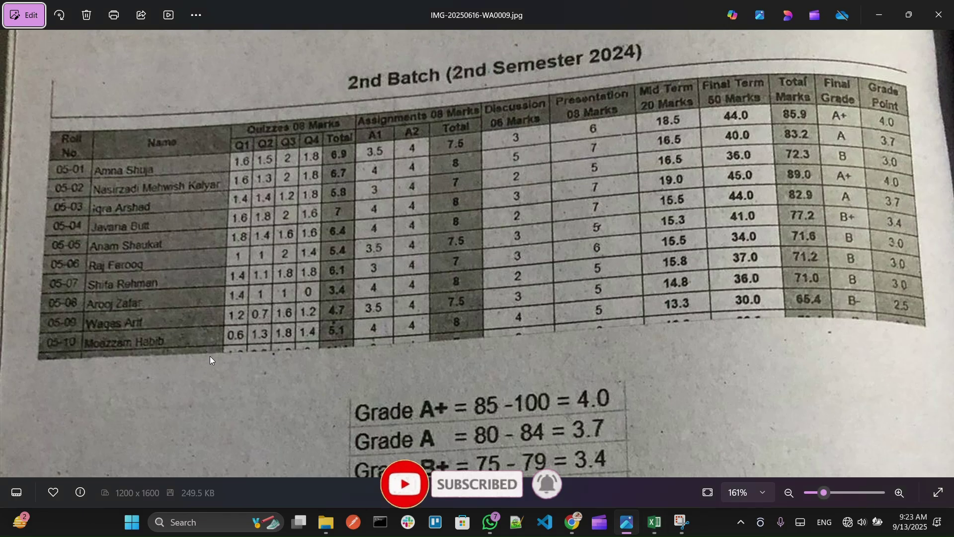
{"action": "key", "text": "alt+Tab"}
Step: Enter the header TOTAL MARKS in I1 and consult the photo for the column that follows it
{"action": "key", "text": "Tab"}
{"action": "type", "text": "TOT"}
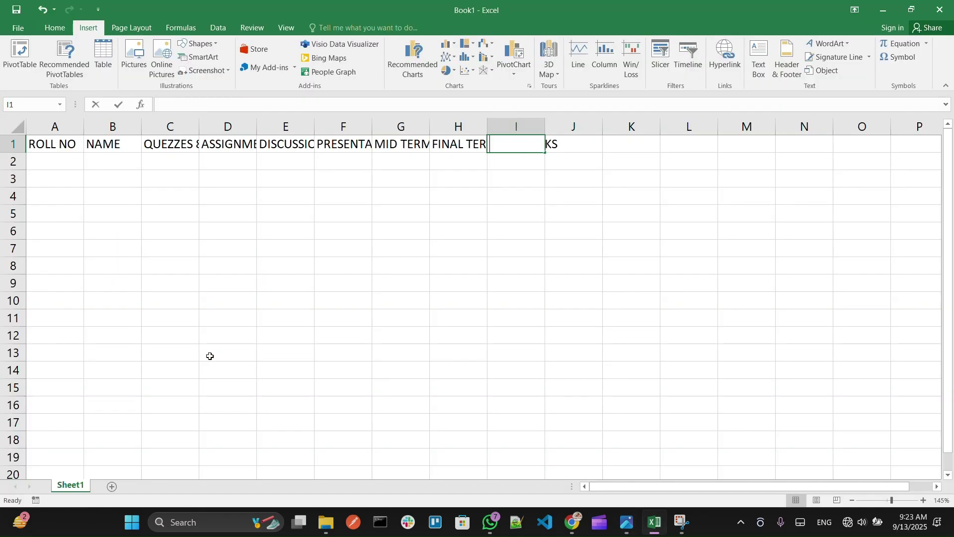
{"action": "type", "text": "AL MAR"}
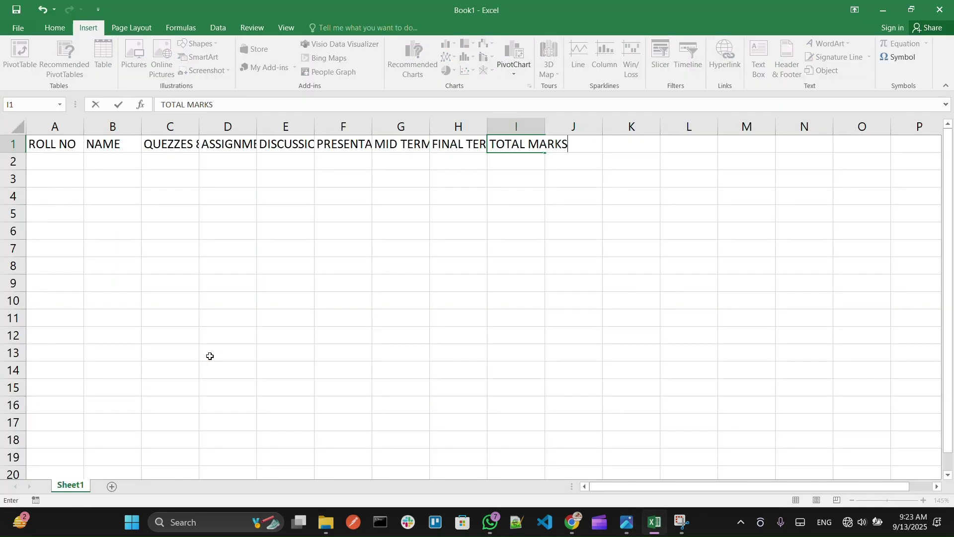
{"action": "type", "text": "KS"}
{"action": "key", "text": "Tab"}
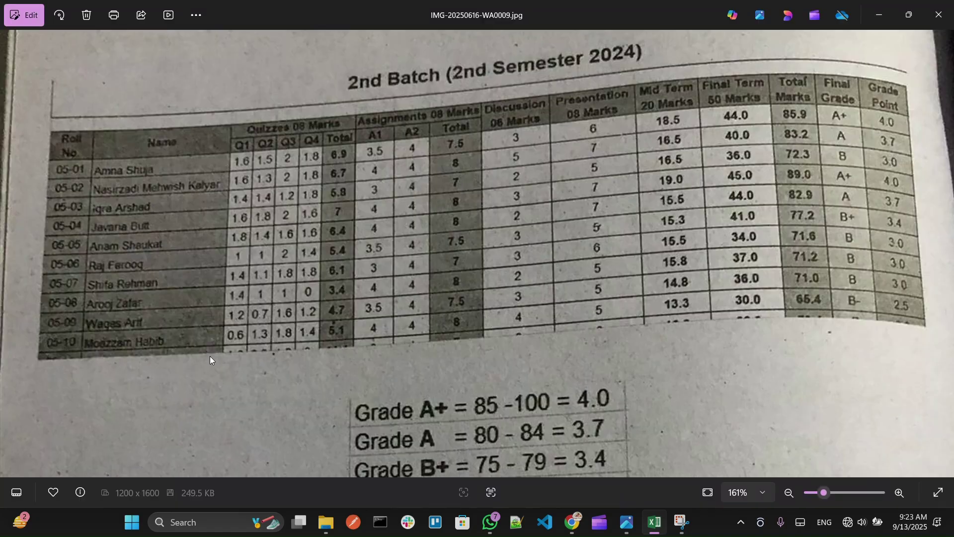
{"action": "key", "text": "alt+Tab"}
{"action": "key", "text": "alt+Tab"}
Step: Enter the last two headers, FINAL GRADE in J1 and GRADE POINT in K1, checking the wording against the photo
{"action": "type", "text": "FINAL"}
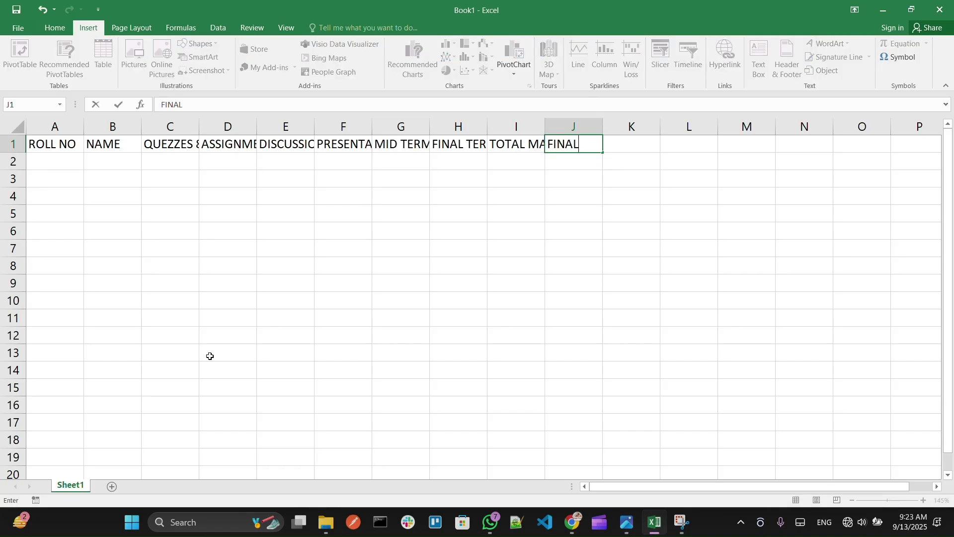
{"action": "type", "text": " GRADE"}
{"action": "key", "text": "Tab"}
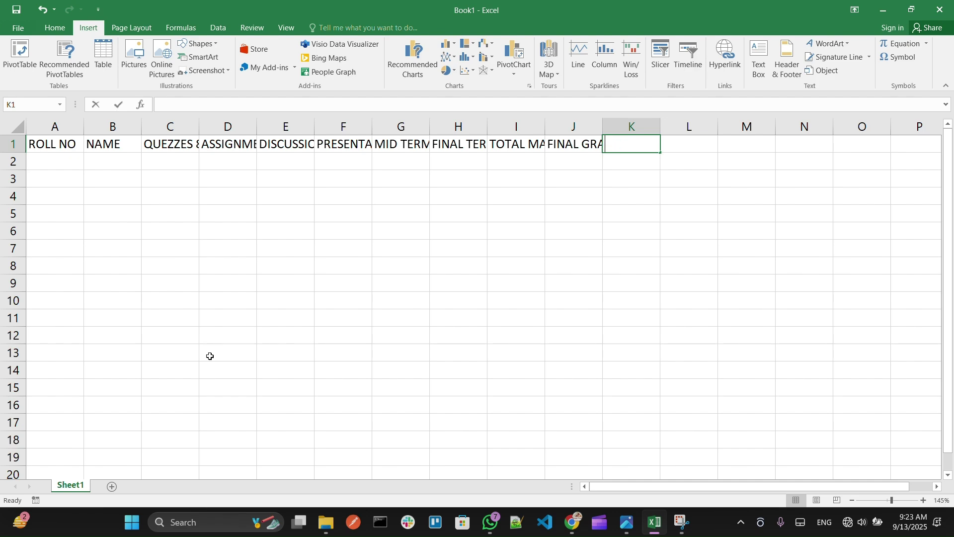
{"action": "type", "text": "GRADE"}
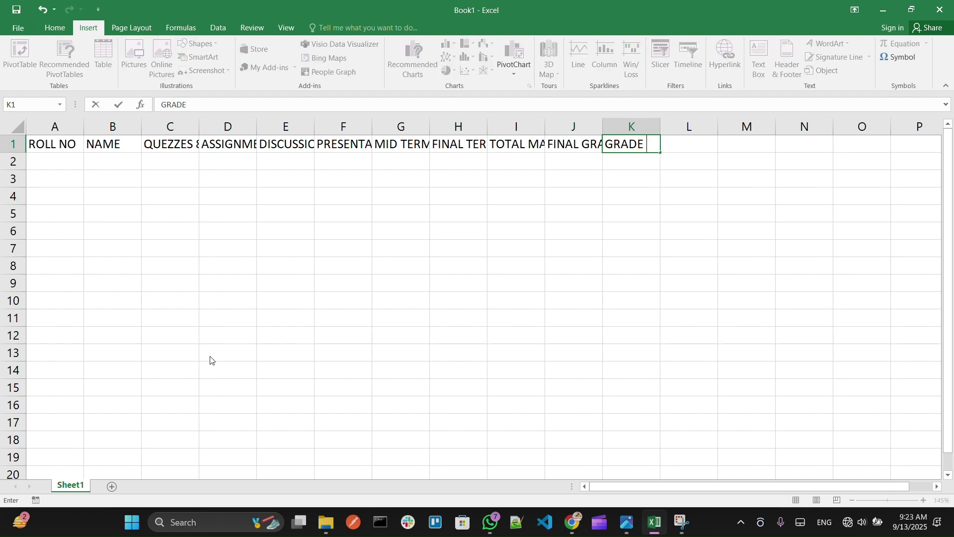
{"action": "key", "text": "alt+Tab"}
{"action": "key", "text": "alt+Tab"}
{"action": "type", "text": "POIN"}
{"action": "left_click", "coordinate": [348, 202]}
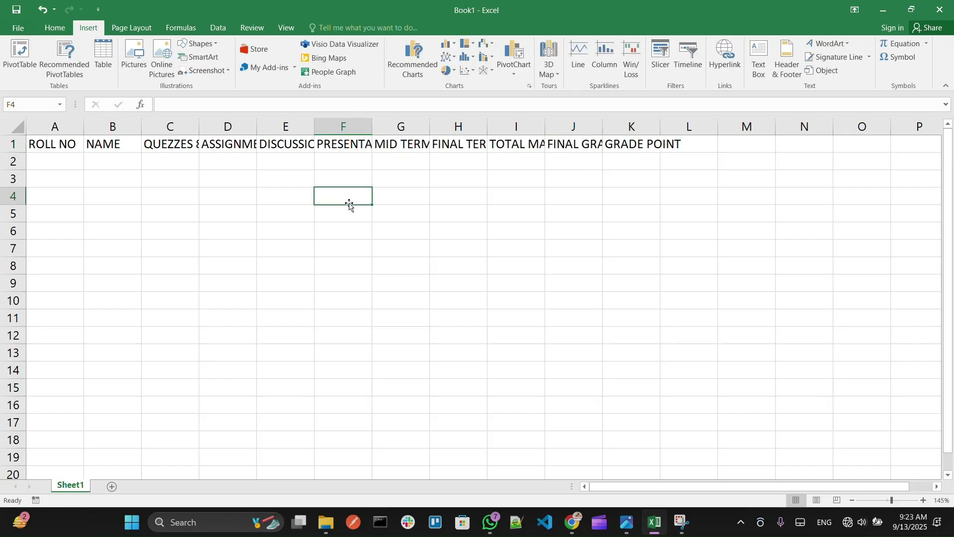
Step: Narrow column B around NAME and widen columns C through H to fit their full headers
{"action": "left_click_drag", "start_coordinate": [141, 126], "coordinate": [124, 125]}
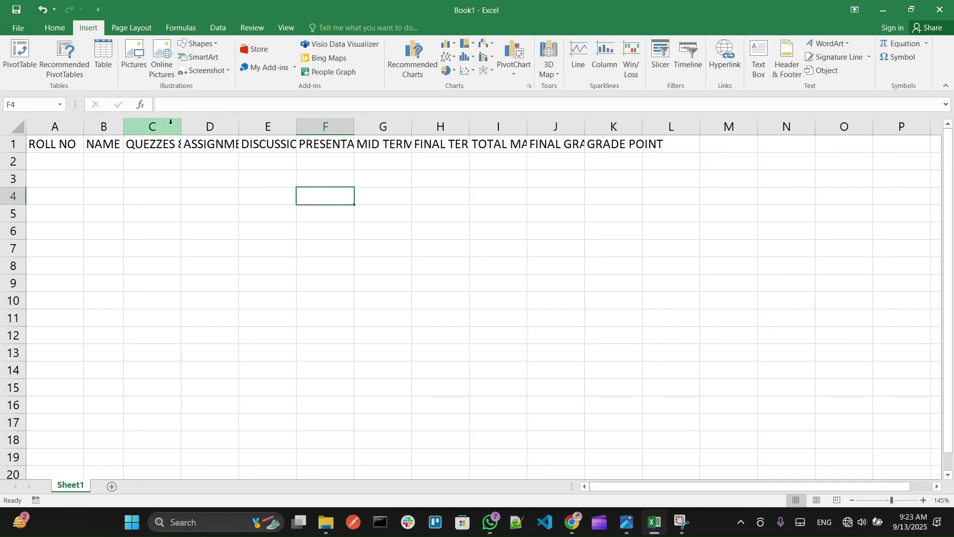
{"action": "left_click_drag", "start_coordinate": [181, 125], "coordinate": [371, 128]}
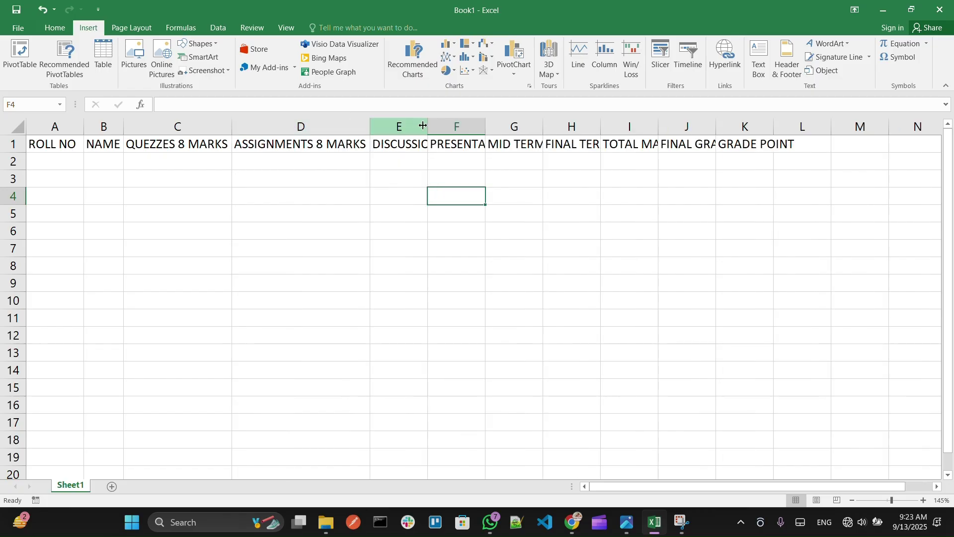
{"action": "left_click_drag", "start_coordinate": [428, 124], "coordinate": [495, 125]}
{"action": "left_click_drag", "start_coordinate": [553, 129], "coordinate": [638, 128]}
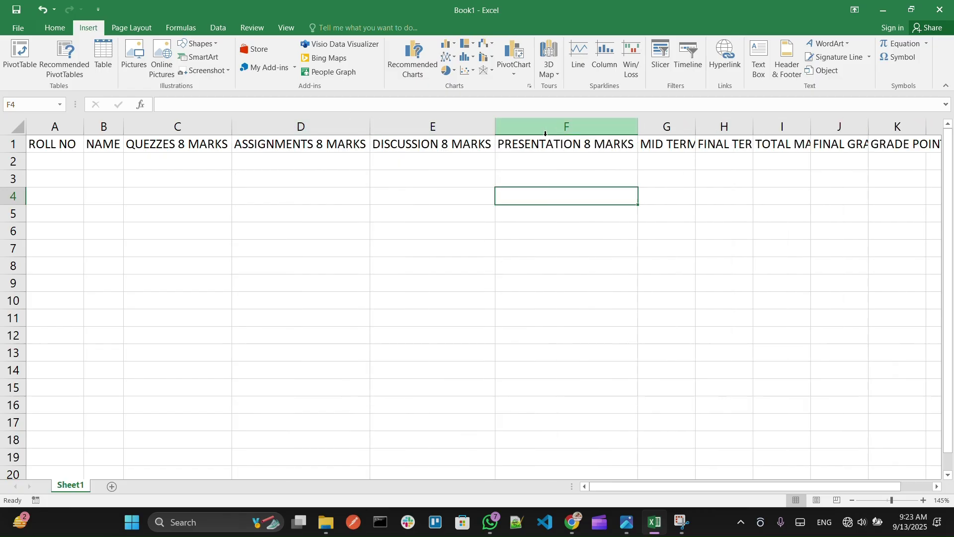
{"action": "double_click", "coordinate": [695, 127]}
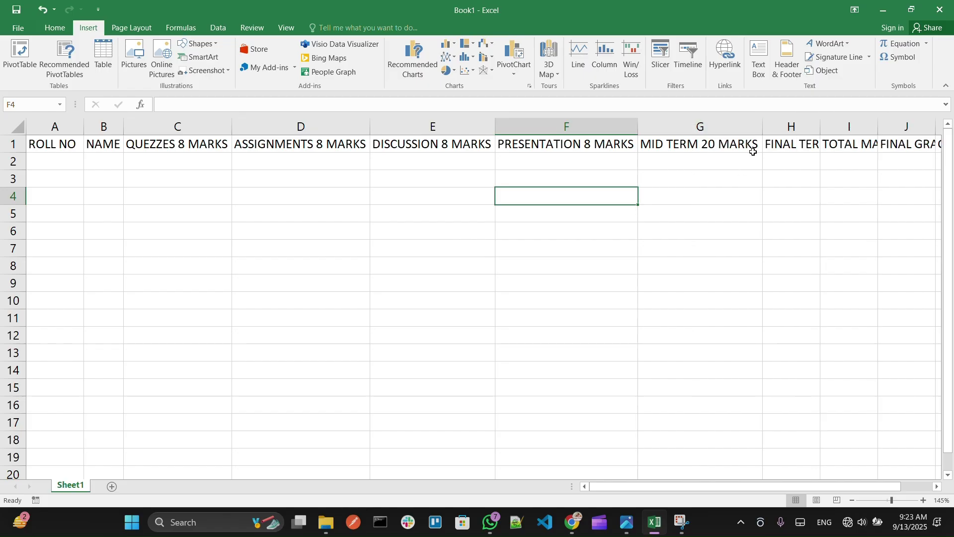
{"action": "double_click", "coordinate": [820, 128]}
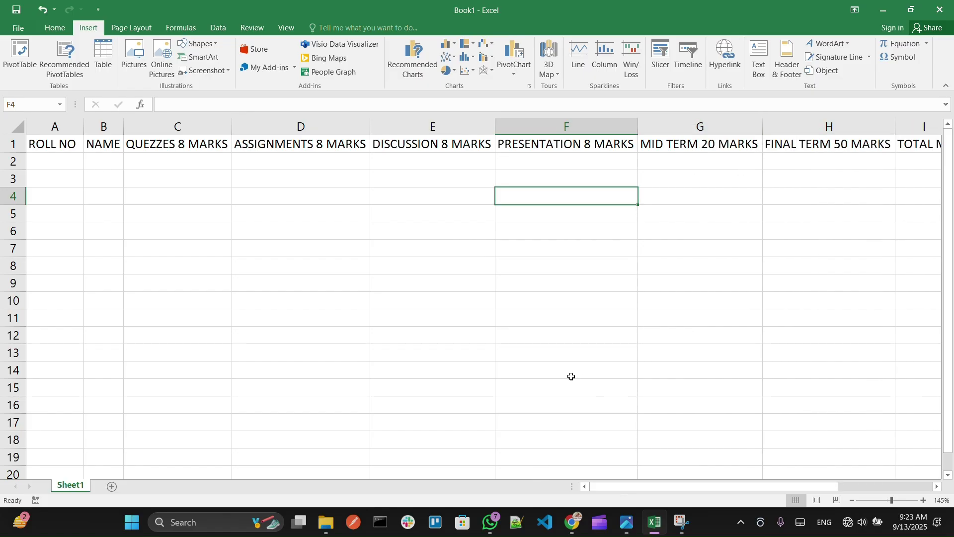
Step: Fit the widths of columns I, J and K to the TOTAL MARKS, FINAL GRADE and GRADE POINT headers
{"action": "scroll", "coordinate": [569, 374], "scroll_direction": "down", "scroll_amount": 1, "text": "ctrl"}
{"action": "scroll", "coordinate": [565, 371], "scroll_direction": "down", "scroll_amount": 1, "text": "ctrl"}
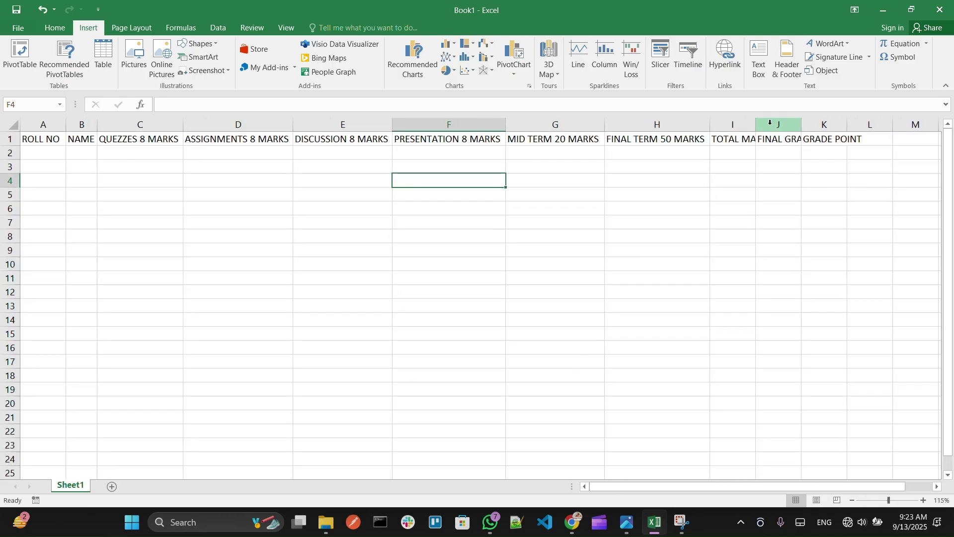
{"action": "double_click", "coordinate": [754, 124]}
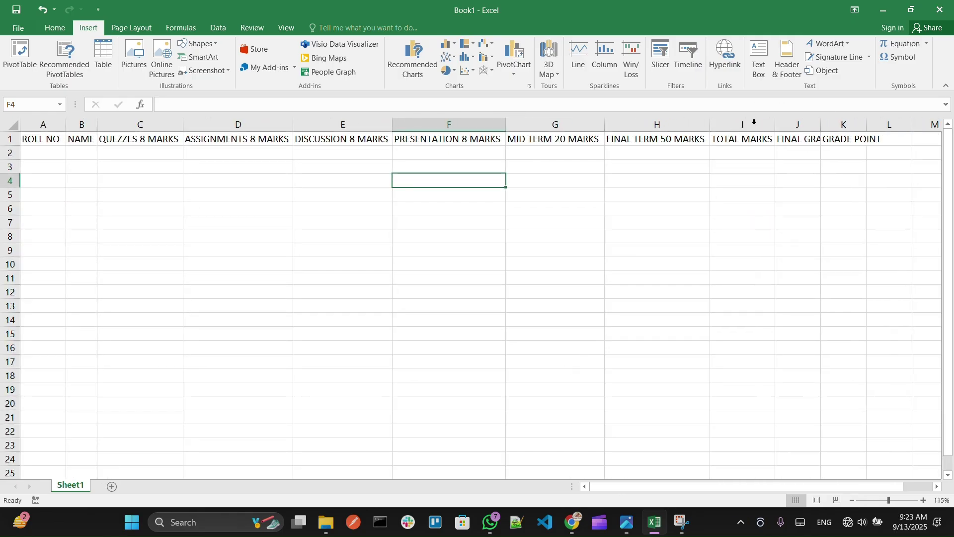
{"action": "double_click", "coordinate": [821, 125]}
{"action": "left_click", "coordinate": [882, 124]}
{"action": "double_click", "coordinate": [882, 125]}
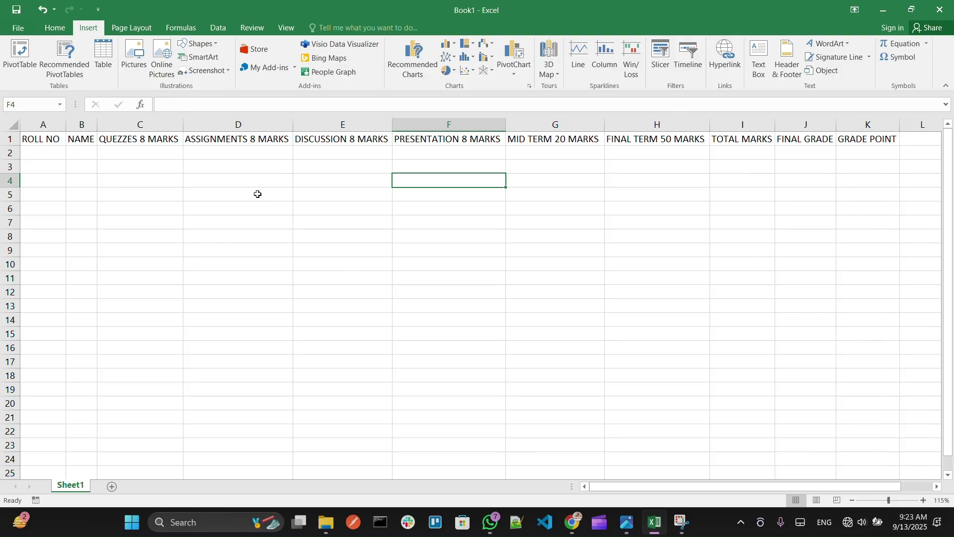
Step: Compare the quiz sub-columns in the photo with the header row and insert a blank column before QUEZZES 8 MARKS
{"action": "key", "text": "alt+Tab"}
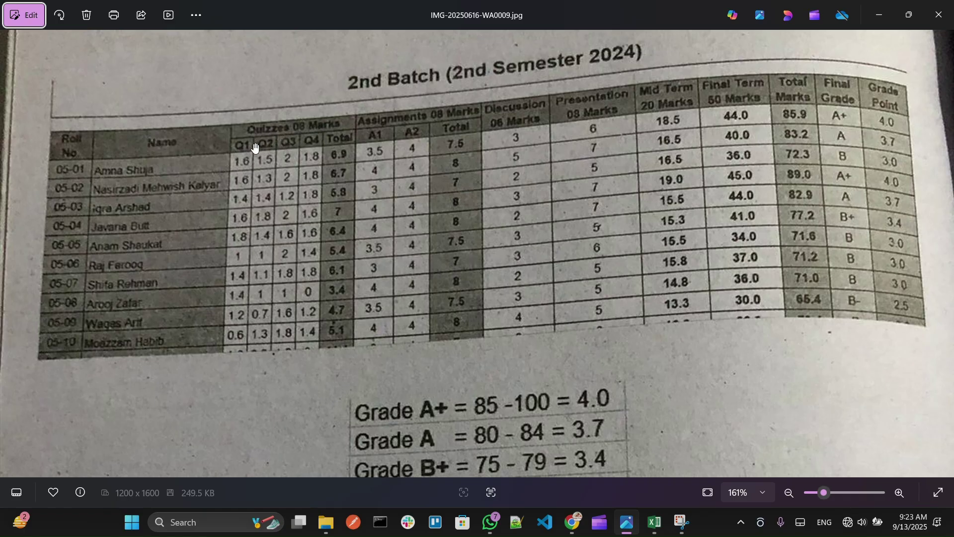
{"action": "key", "text": "alt+Tab"}
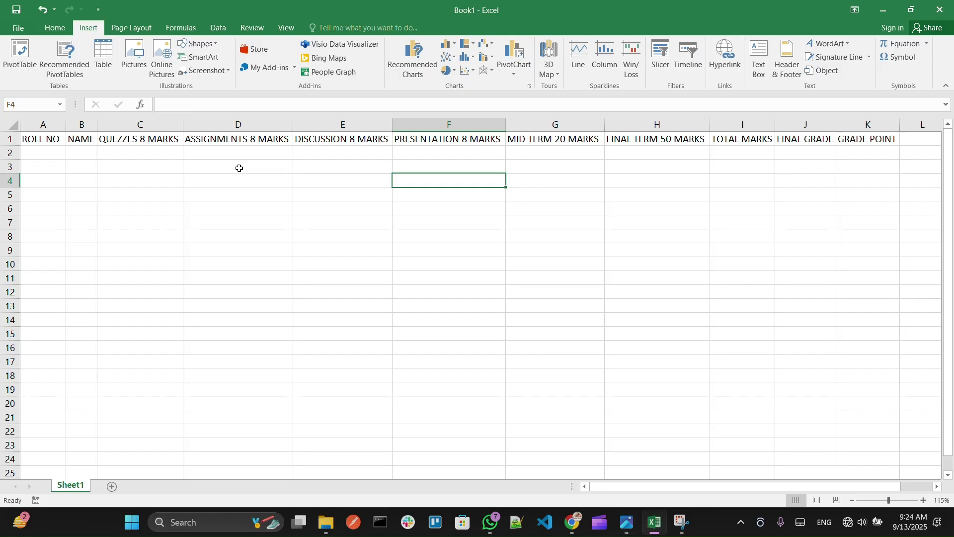
{"action": "left_click", "coordinate": [43, 140]}
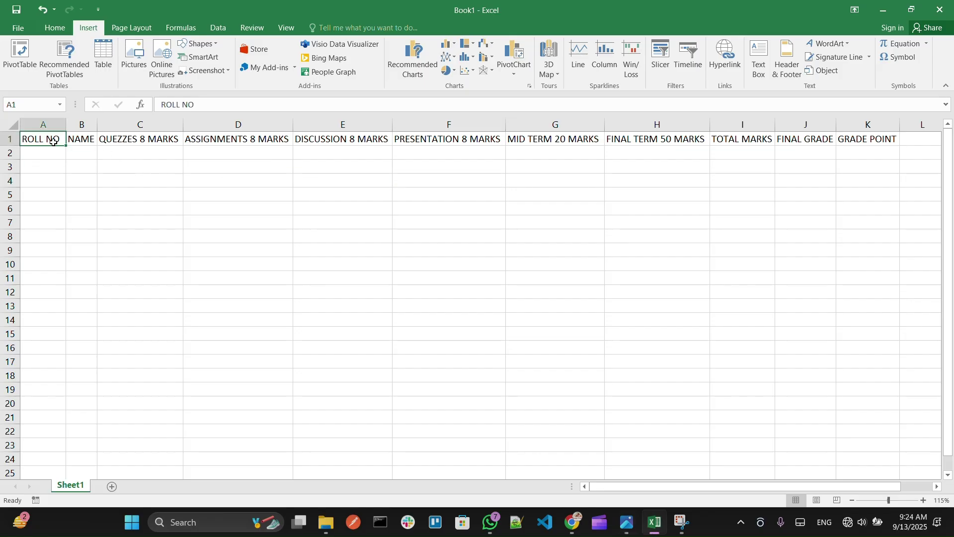
{"action": "left_click", "coordinate": [75, 139]}
{"action": "left_click", "coordinate": [126, 139]}
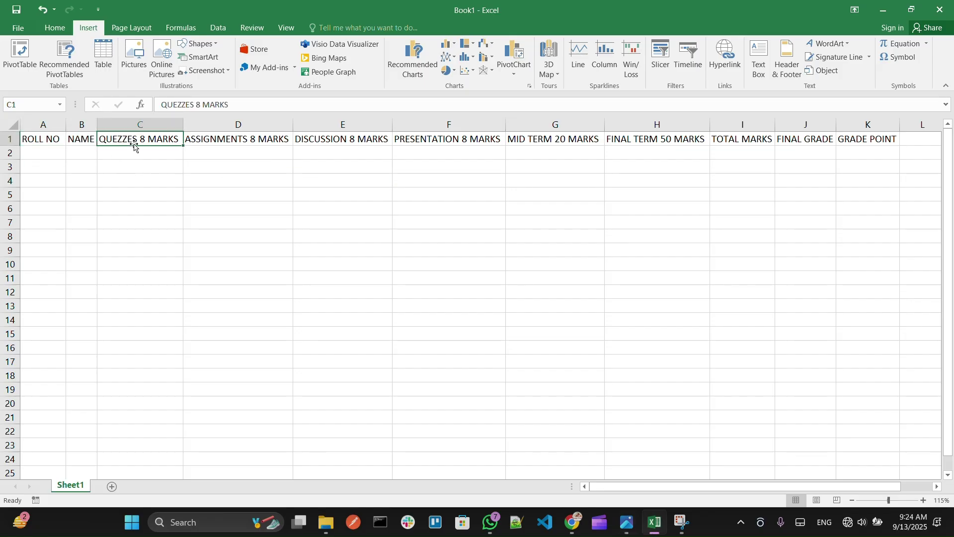
{"action": "left_click", "coordinate": [120, 123]}
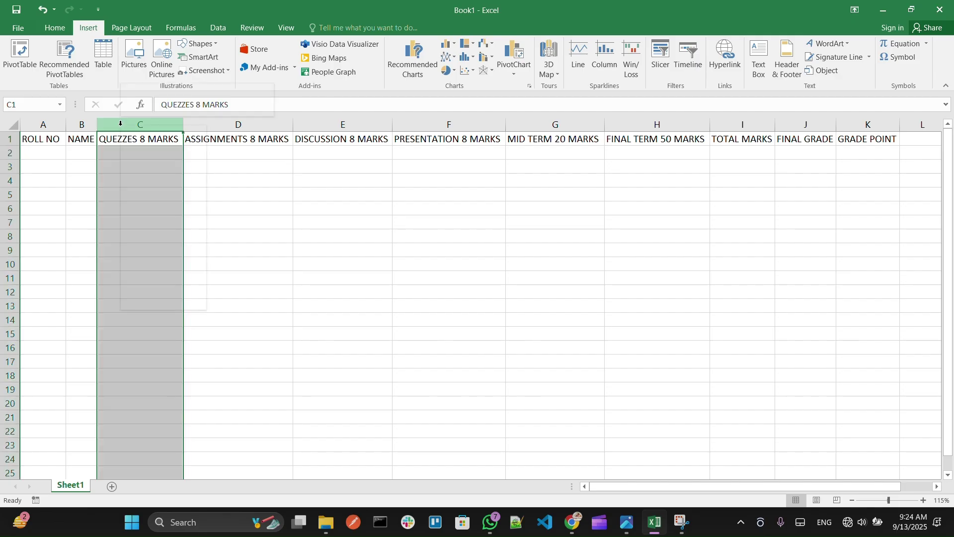
{"action": "right_click", "coordinate": [120, 124]}
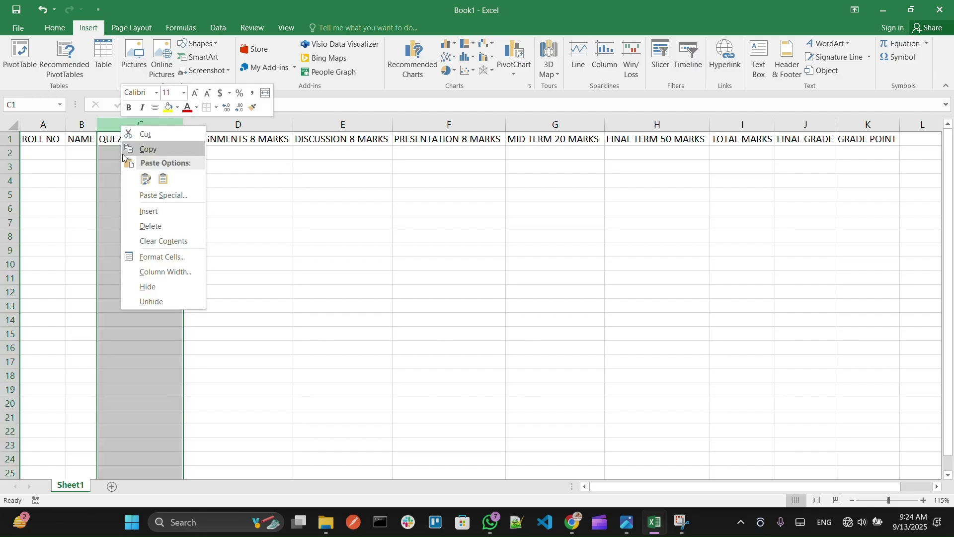
{"action": "left_click", "coordinate": [149, 211]}
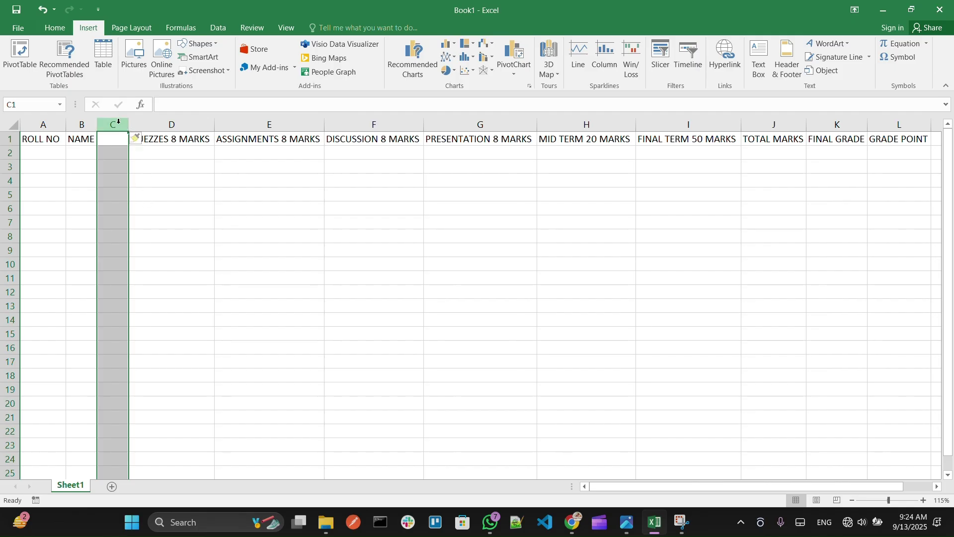
Step: Insert three more blank columns at column C, between NAME and QUEZZES 8 MARKS
{"action": "right_click", "coordinate": [120, 126]}
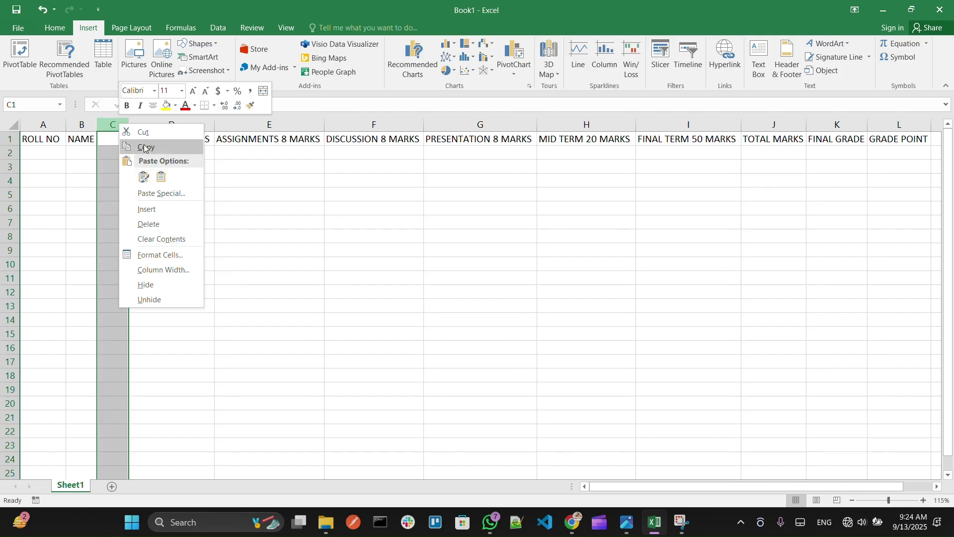
{"action": "left_click", "coordinate": [154, 210]}
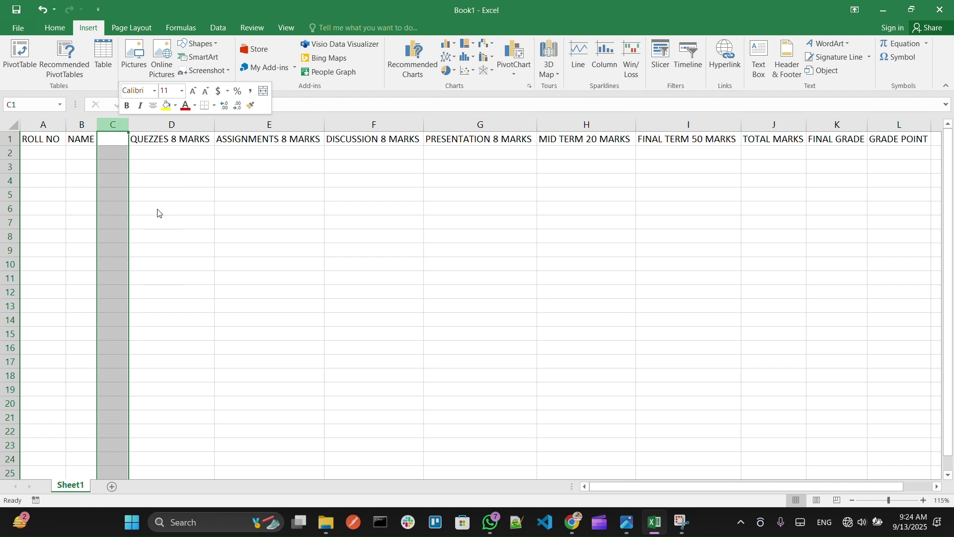
{"action": "right_click", "coordinate": [115, 125]}
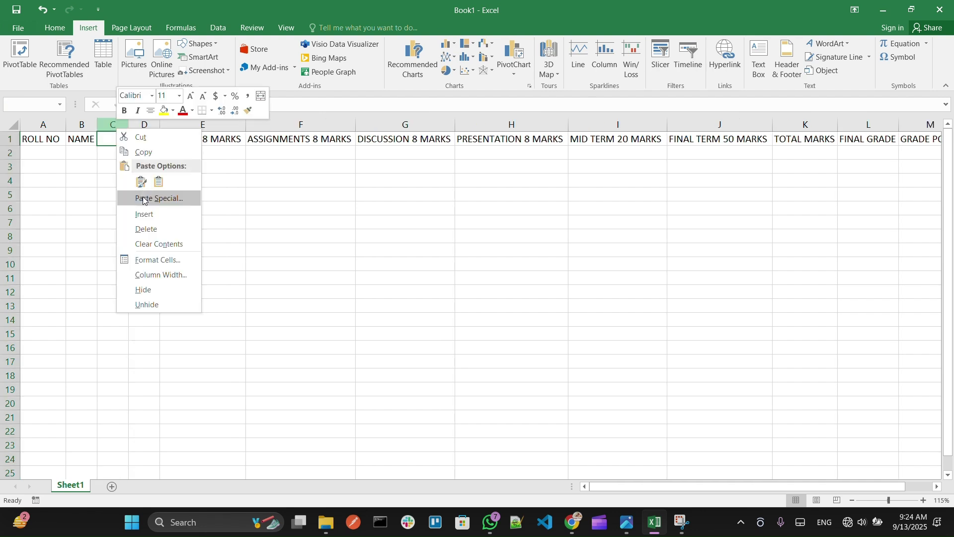
{"action": "left_click", "coordinate": [147, 215]}
{"action": "right_click", "coordinate": [114, 125]}
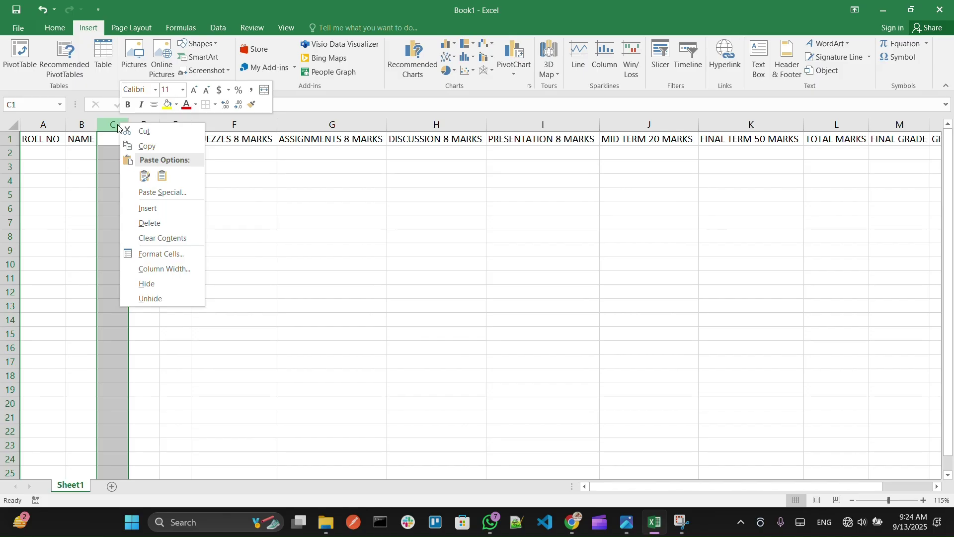
{"action": "left_click", "coordinate": [154, 208]}
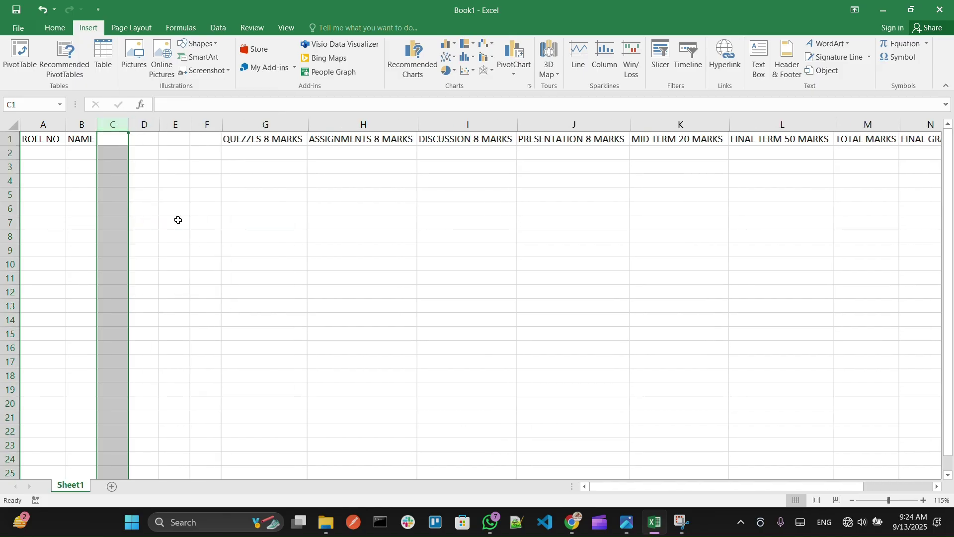
Step: Check the quiz heading in the photo, and merge and center QUEZZES 8 MARKS across cells C1 to G1
{"action": "key", "text": "alt+Tab"}
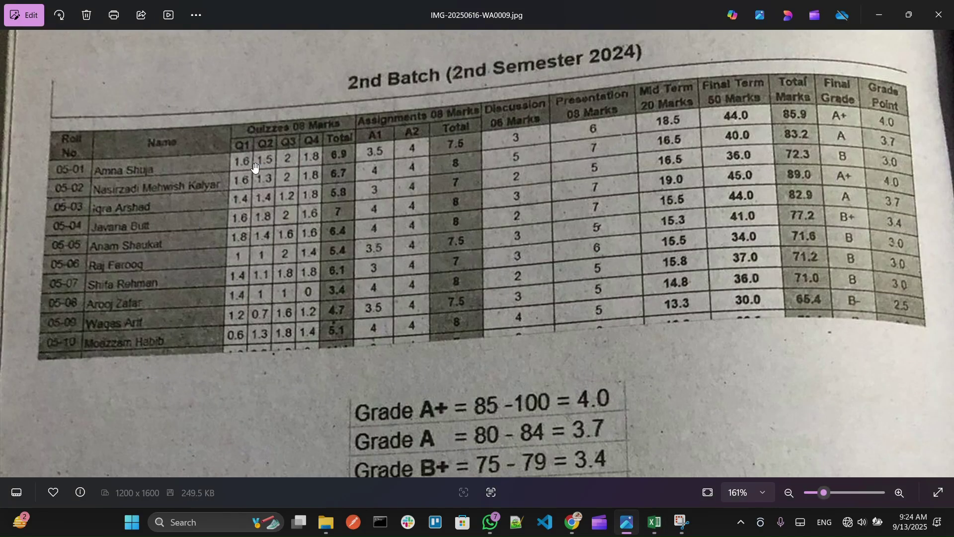
{"action": "key", "text": "alt+Tab"}
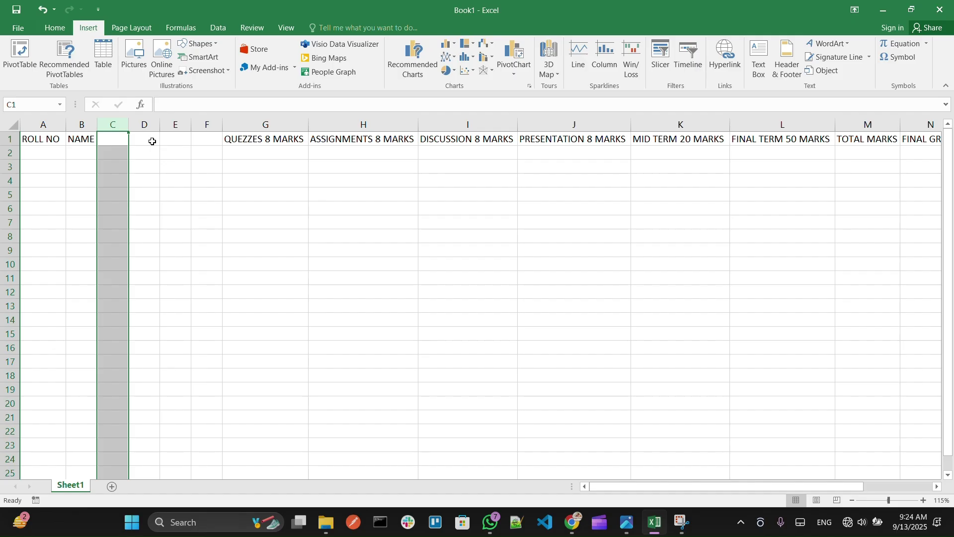
{"action": "left_click_drag", "start_coordinate": [120, 139], "coordinate": [236, 139]}
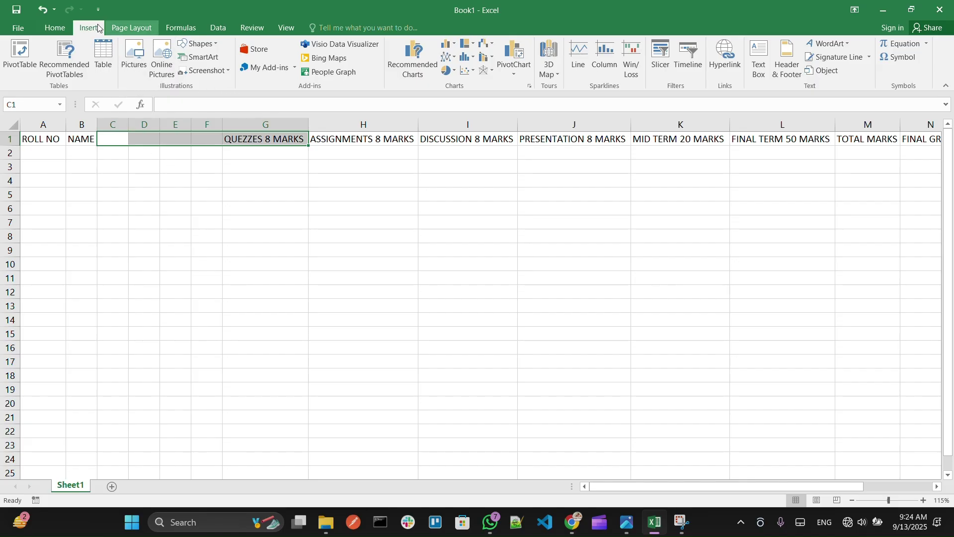
{"action": "left_click", "coordinate": [48, 30]}
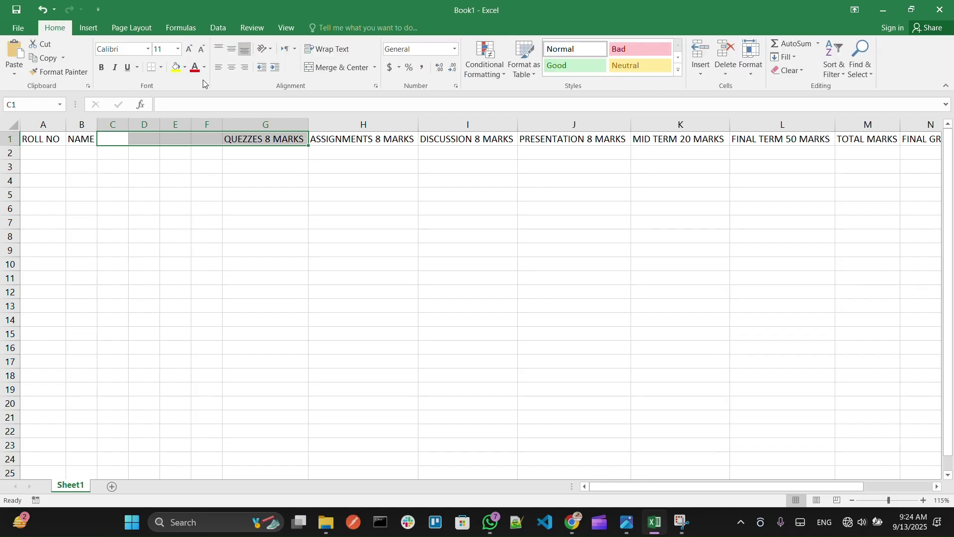
{"action": "left_click", "coordinate": [336, 67]}
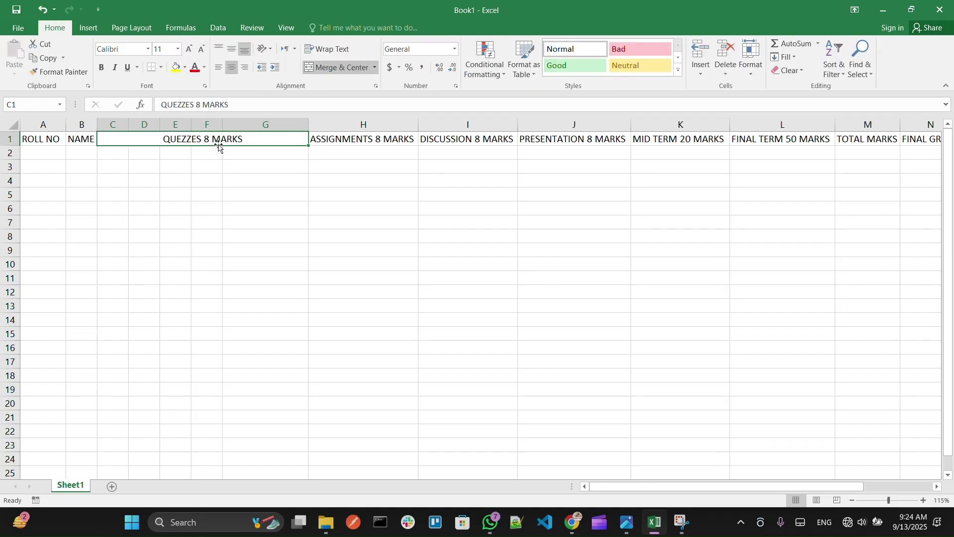
Step: Enter the quiz sub-headings Q1, Q2, Q3 and Q4 in cells C2 to F2, following the photo
{"action": "left_click", "coordinate": [121, 154]}
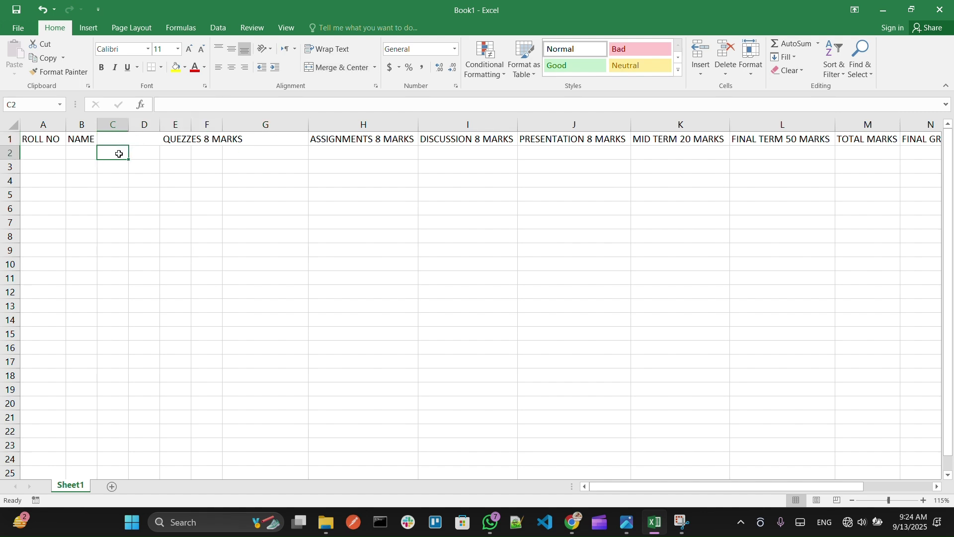
{"action": "key", "text": "alt+Tab"}
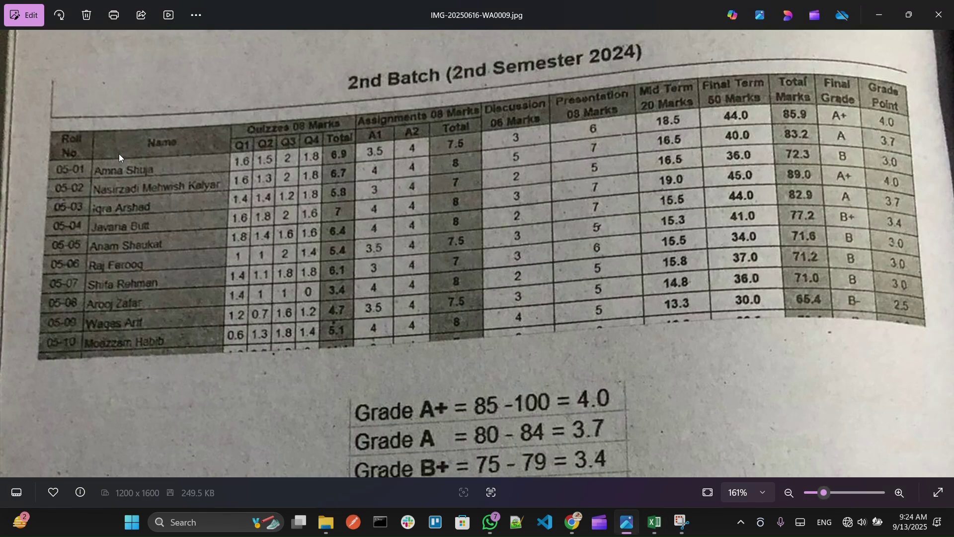
{"action": "key", "text": "alt+Tab"}
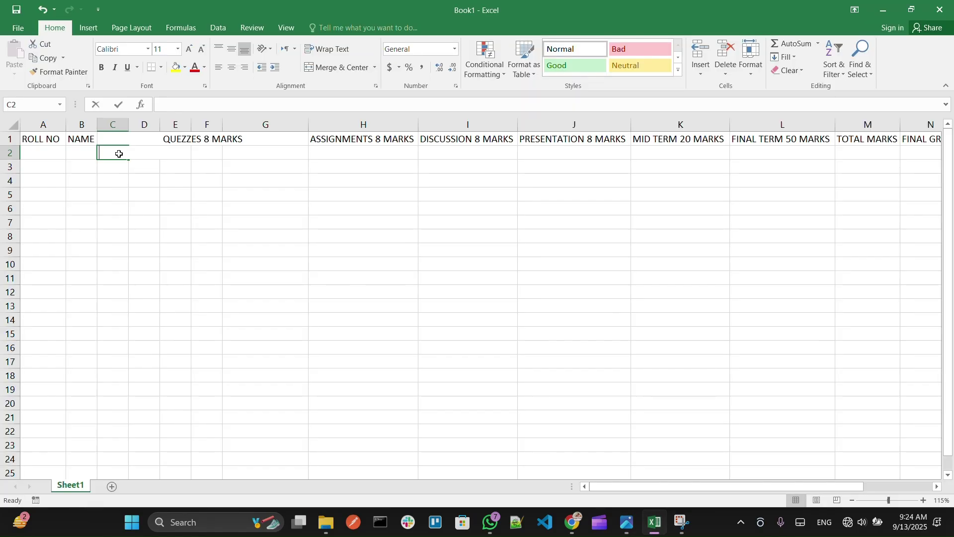
{"action": "type", "text": "Q1"}
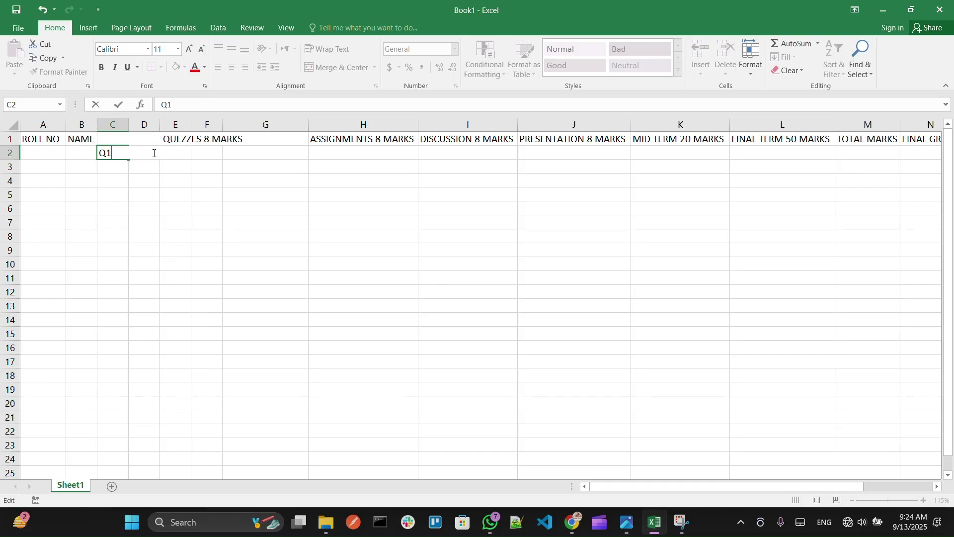
{"action": "left_click", "coordinate": [145, 168]}
{"action": "left_click", "coordinate": [138, 155]}
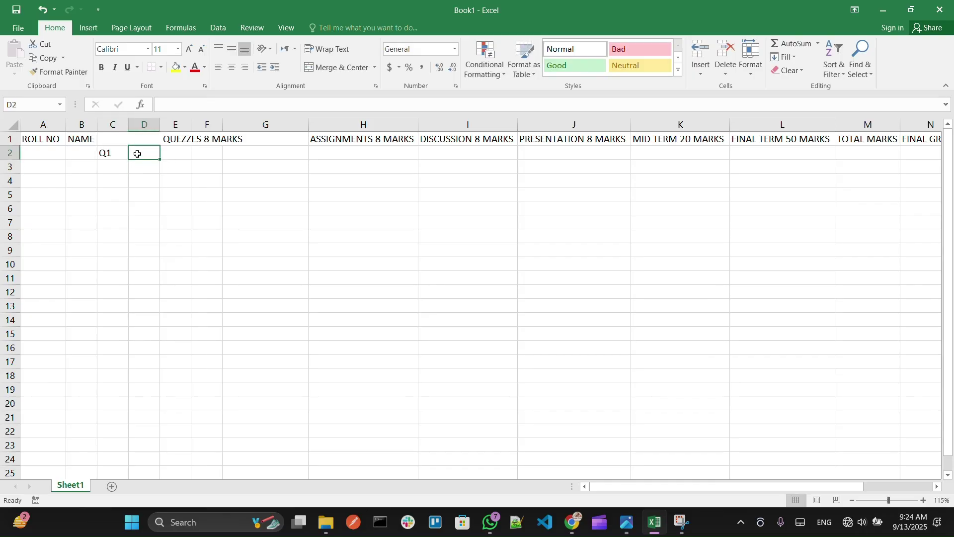
{"action": "type", "text": "Q2"}
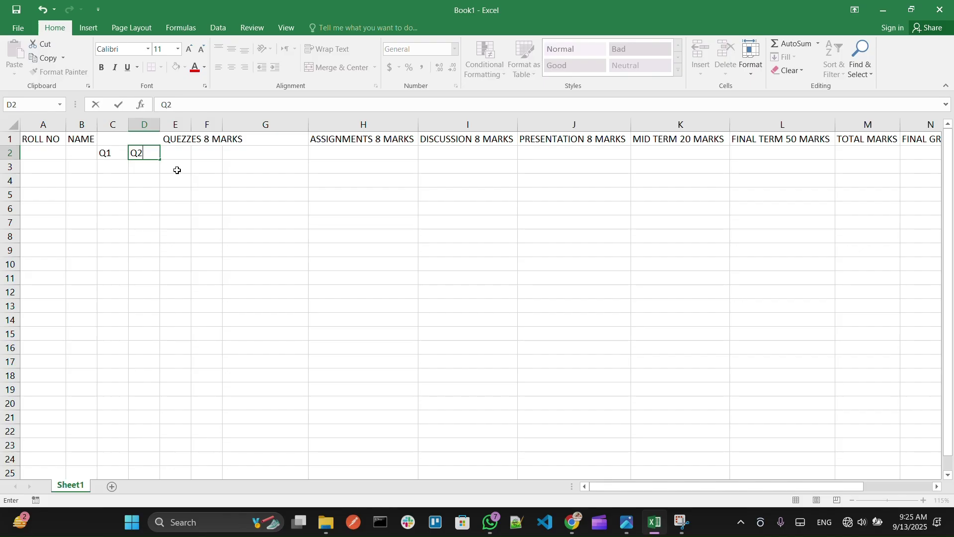
{"action": "left_click", "coordinate": [179, 151]}
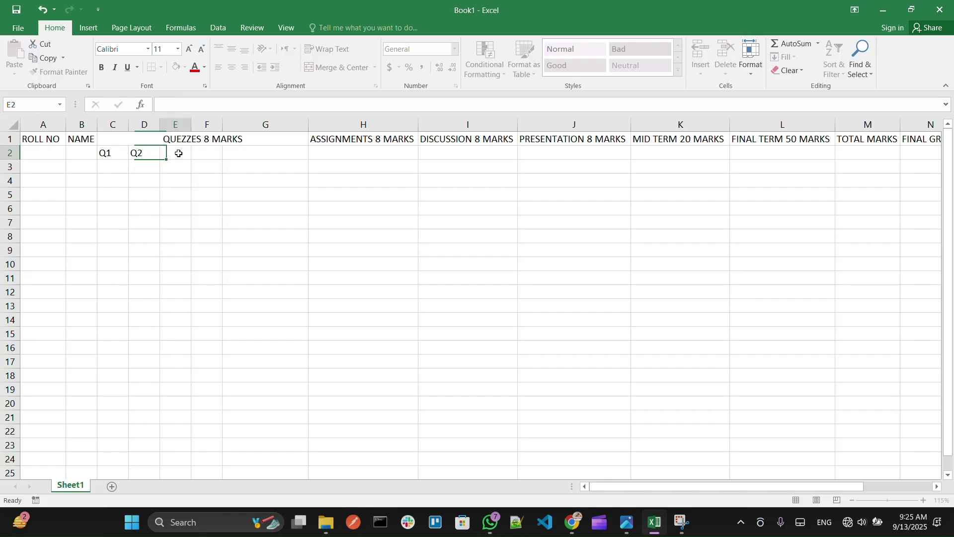
{"action": "type", "text": "Q3"}
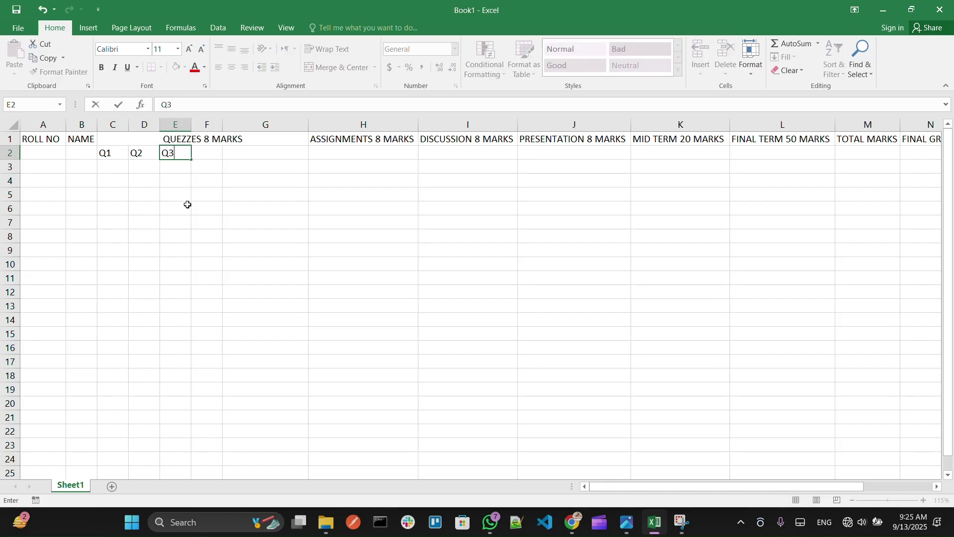
{"action": "left_click", "coordinate": [218, 153]}
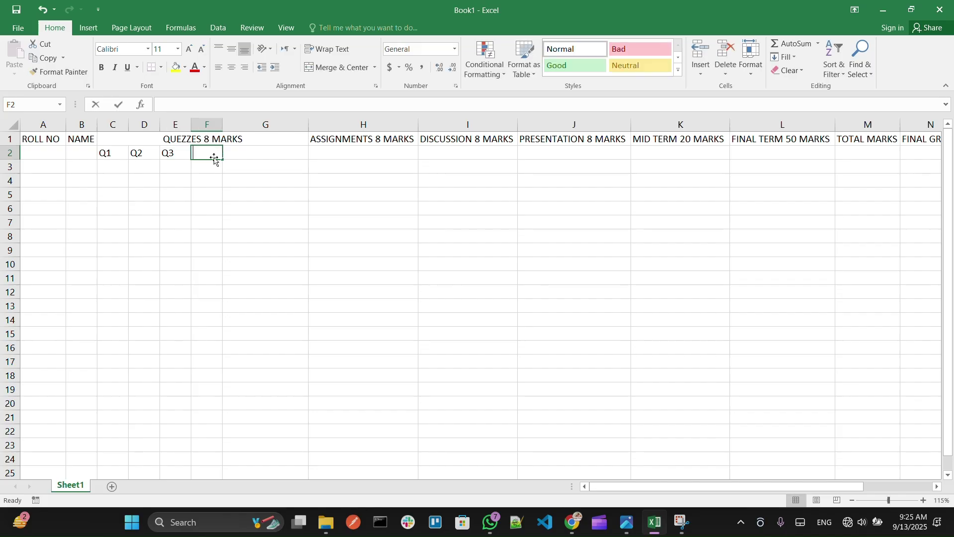
{"action": "type", "text": "Q4"}
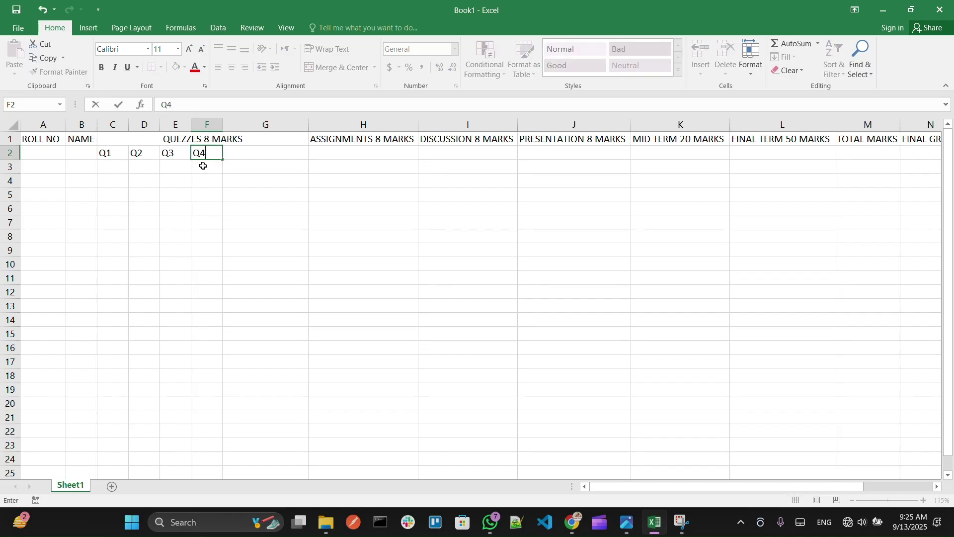
Step: Check the last quiz sub-column in the photo and enter TOTAL in cell G2
{"action": "left_click", "coordinate": [239, 158]}
{"action": "key", "text": "alt+Tab"}
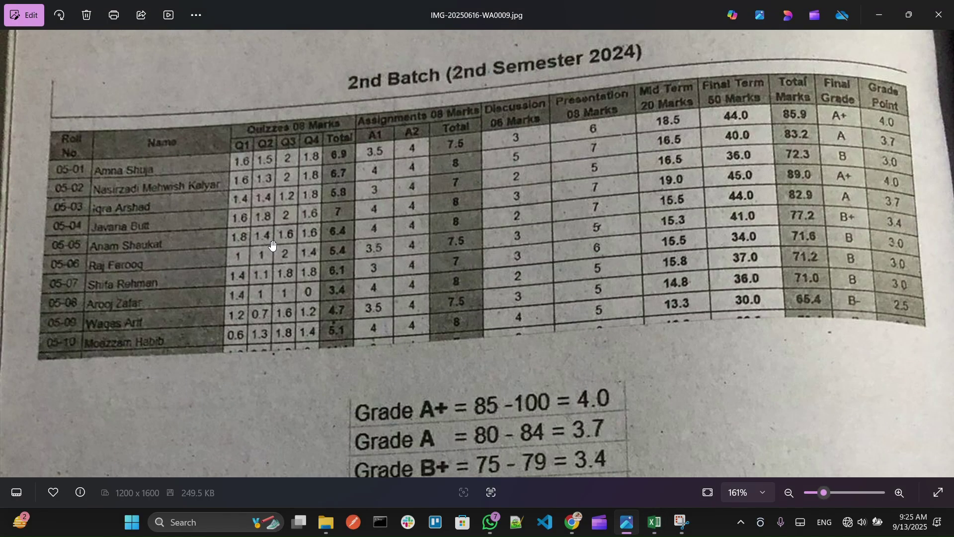
{"action": "key", "text": "alt+Tab"}
{"action": "key", "text": "alt+Tab"}
{"action": "type", "text": "TOT"}
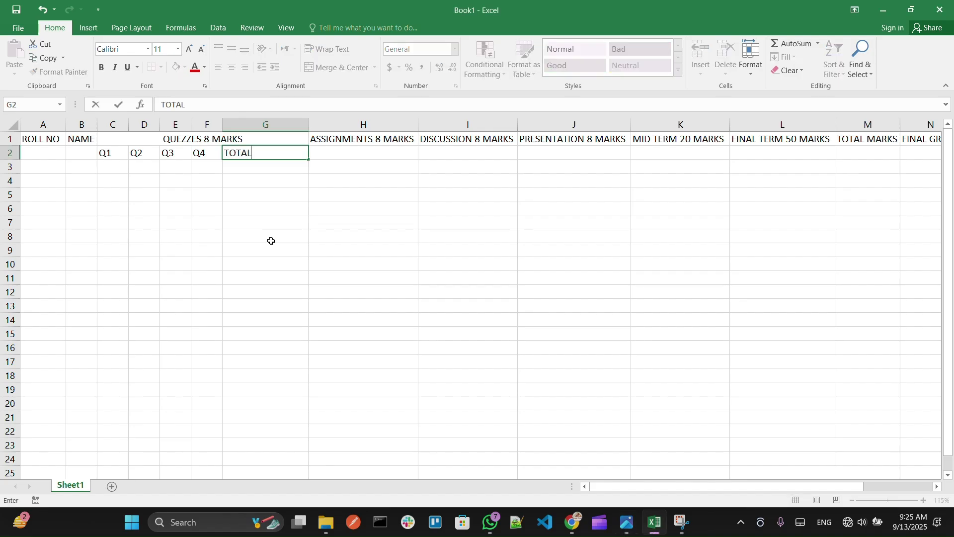
{"action": "type", "text": "AL"}
{"action": "key", "text": "Return"}
Step: Narrow columns C through G to fit the Q1 to Q4 and TOTAL sub-headings
{"action": "left_click_drag", "start_coordinate": [309, 124], "coordinate": [208, 124]}
{"action": "double_click", "coordinate": [193, 129]}
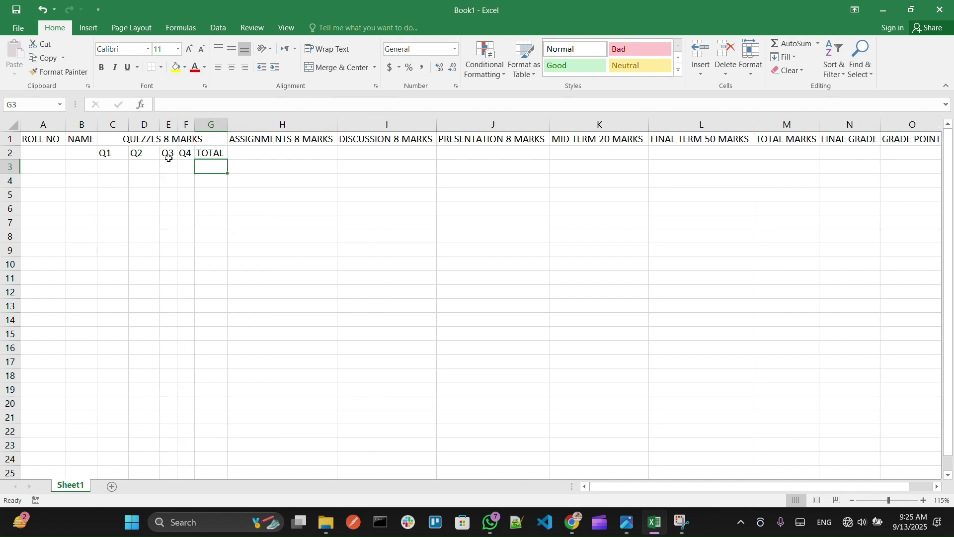
{"action": "double_click", "coordinate": [160, 131]}
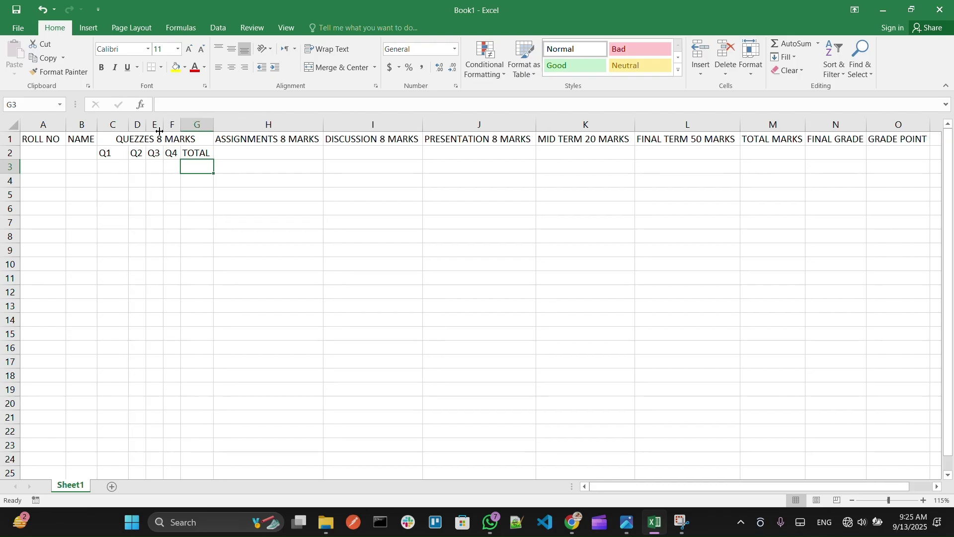
{"action": "double_click", "coordinate": [128, 128]}
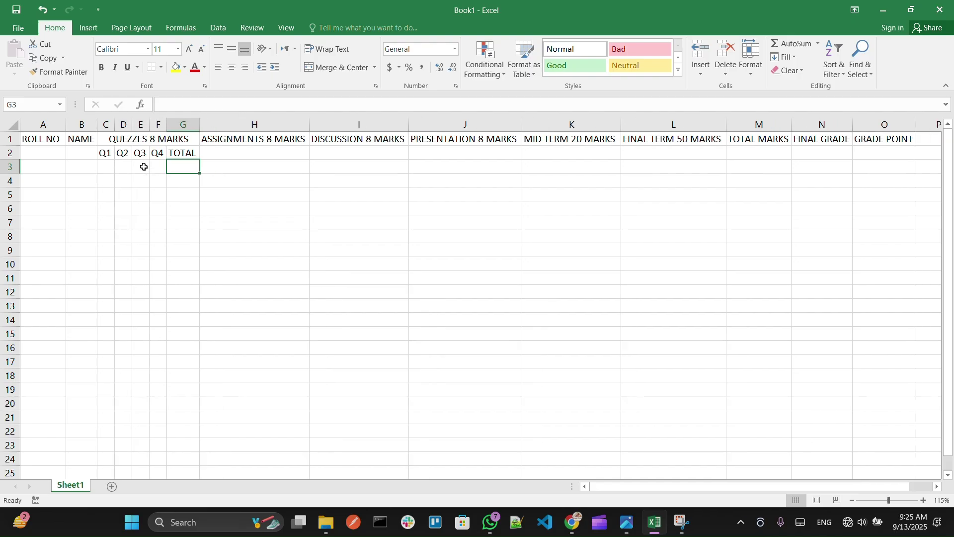
Step: Check the header layout in the photo, then merge ROLL NO across A1:A2 and center it horizontally and vertically
{"action": "key", "text": "alt+Tab"}
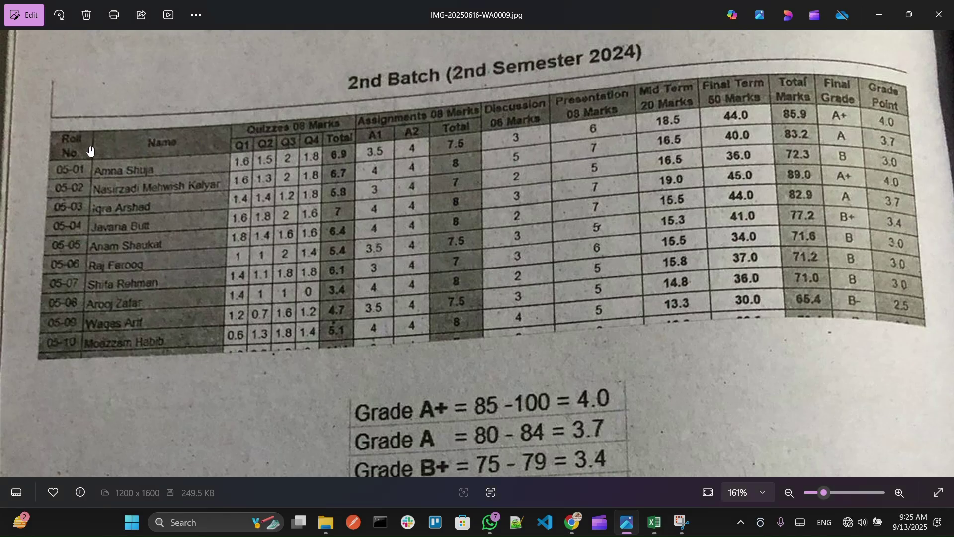
{"action": "key", "text": "alt+Tab"}
{"action": "left_click_drag", "start_coordinate": [49, 139], "coordinate": [51, 150]}
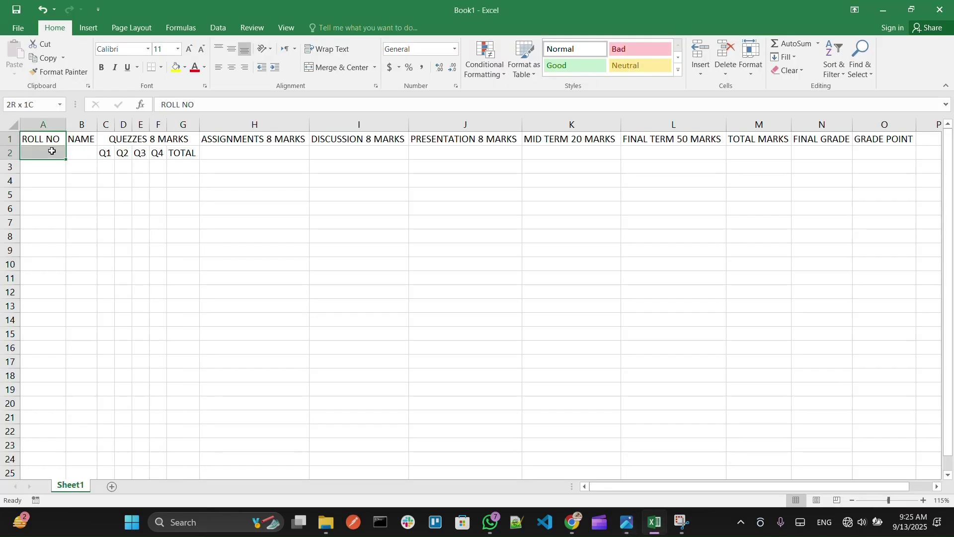
{"action": "left_click", "coordinate": [326, 69]}
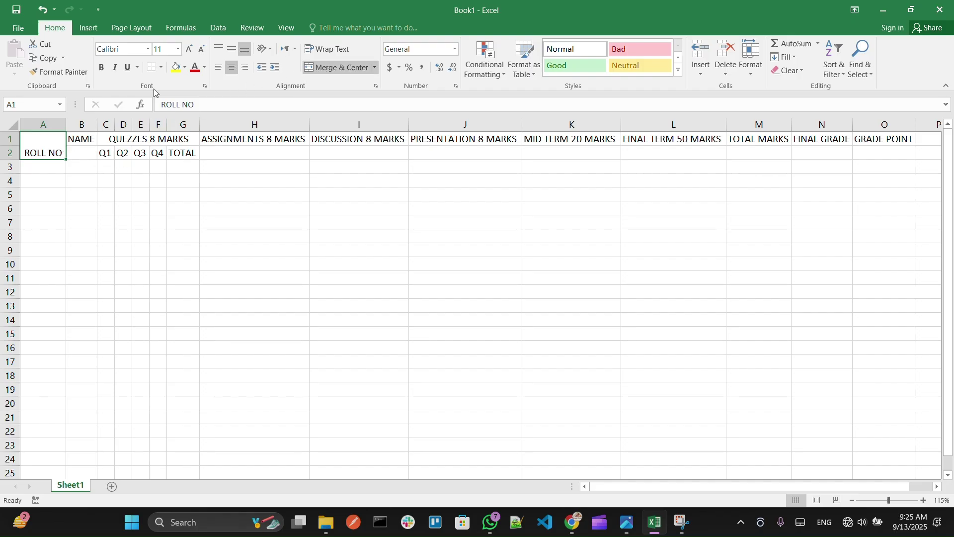
{"action": "left_click", "coordinate": [232, 48]}
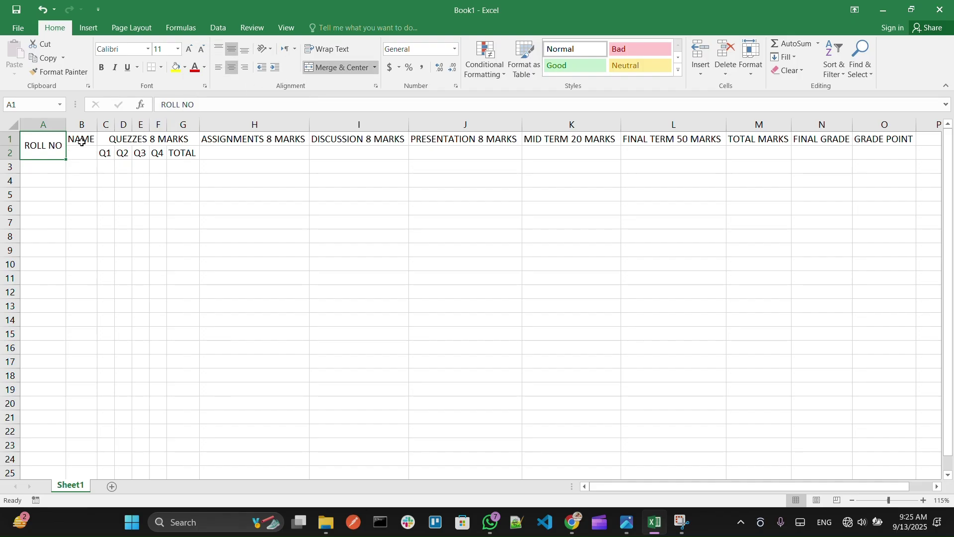
Step: Merge NAME across B1:B2 and center it horizontally and vertically
{"action": "left_click_drag", "start_coordinate": [81, 143], "coordinate": [83, 152]}
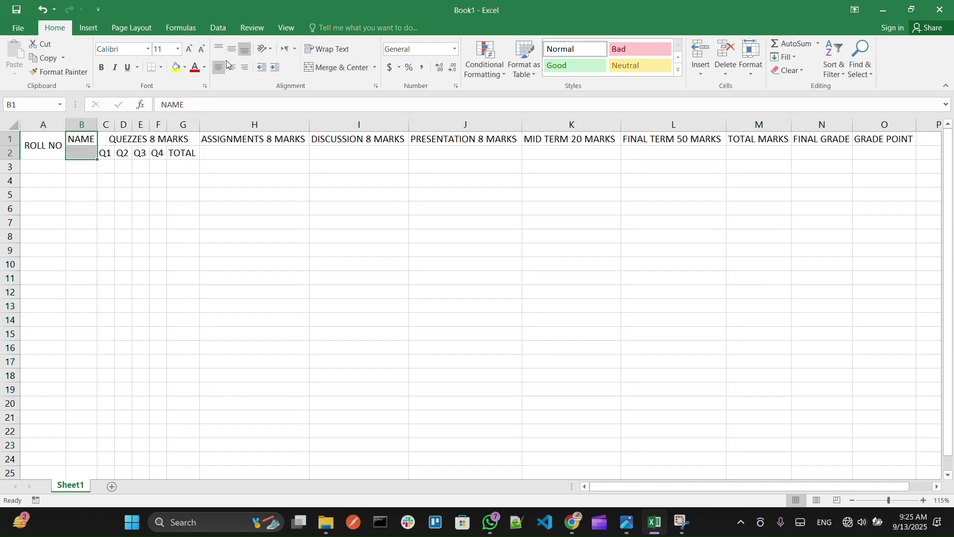
{"action": "left_click", "coordinate": [324, 71]}
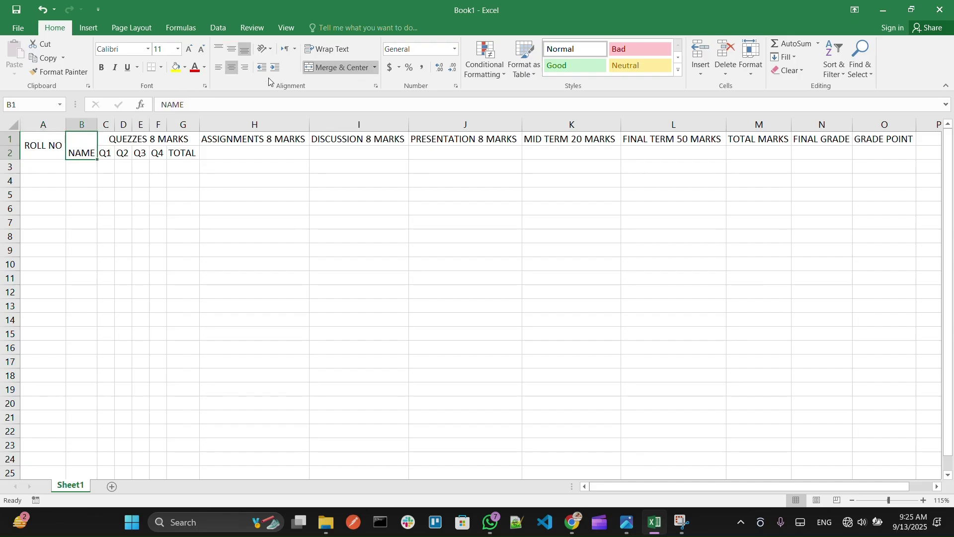
{"action": "left_click", "coordinate": [236, 55]}
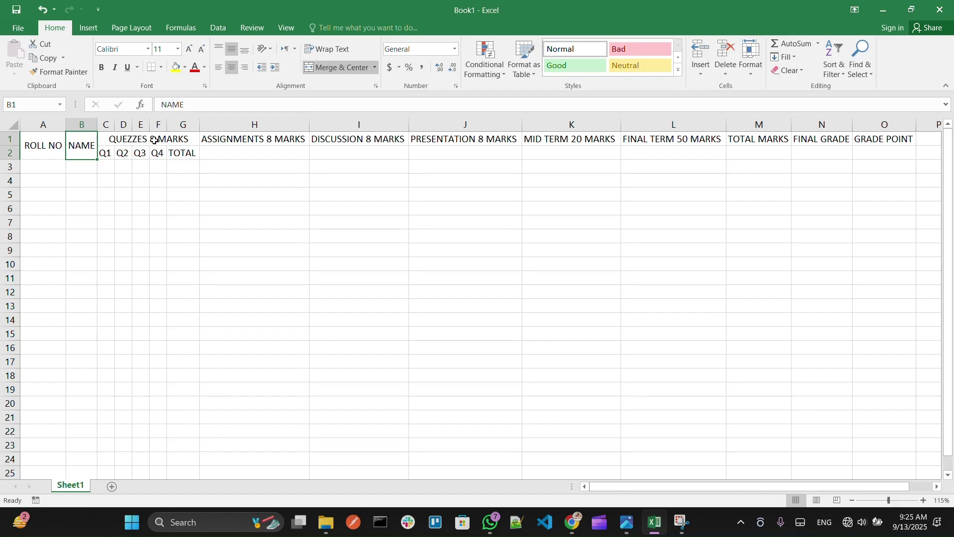
Step: Check the assignment sub-columns in the photo and insert two blank columns at column H, before ASSIGNMENTS 8 MARKS
{"action": "left_click", "coordinate": [224, 153]}
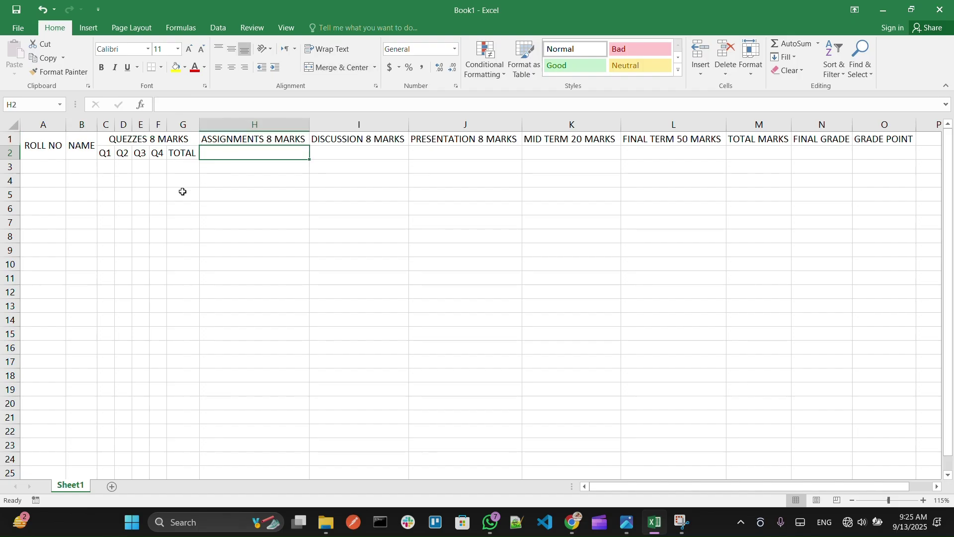
{"action": "key", "text": "alt+Tab"}
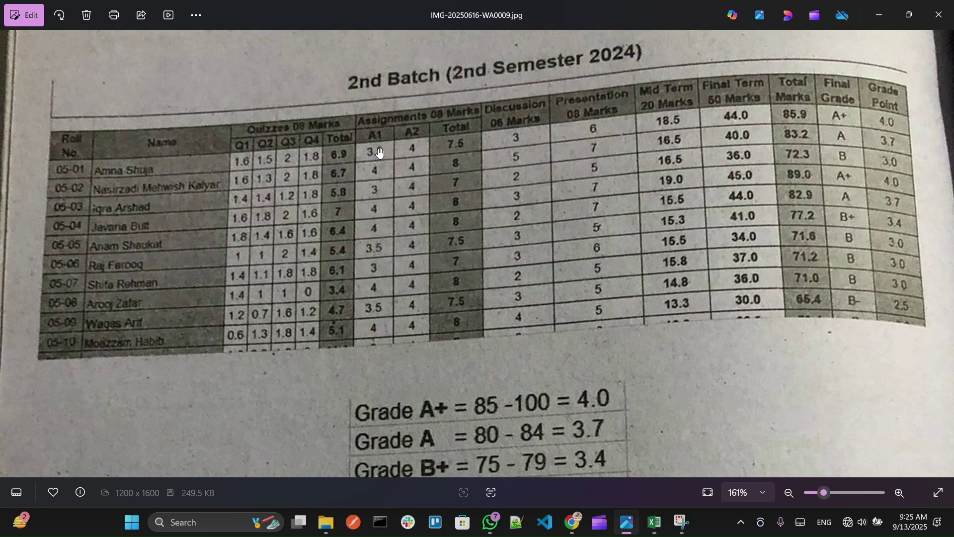
{"action": "key", "text": "alt+Tab"}
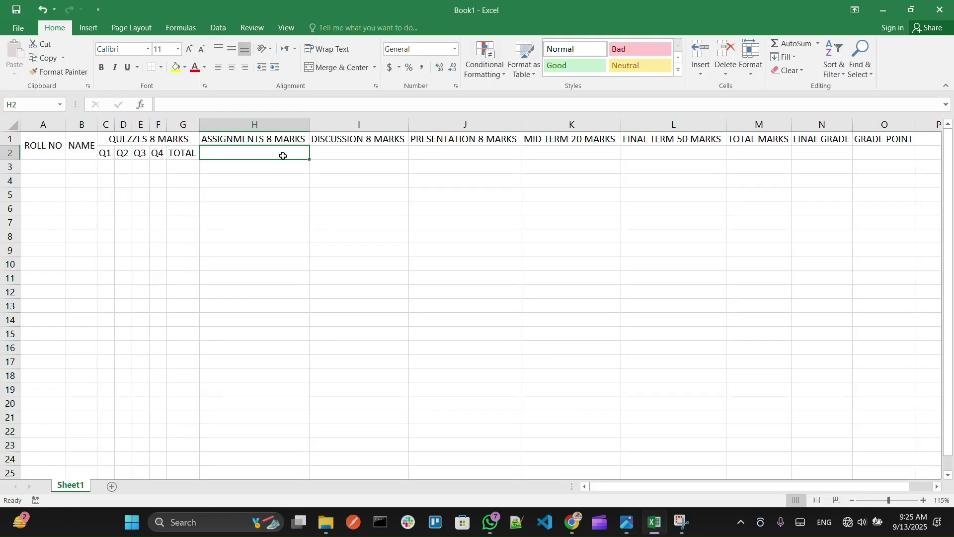
{"action": "left_click", "coordinate": [238, 124]}
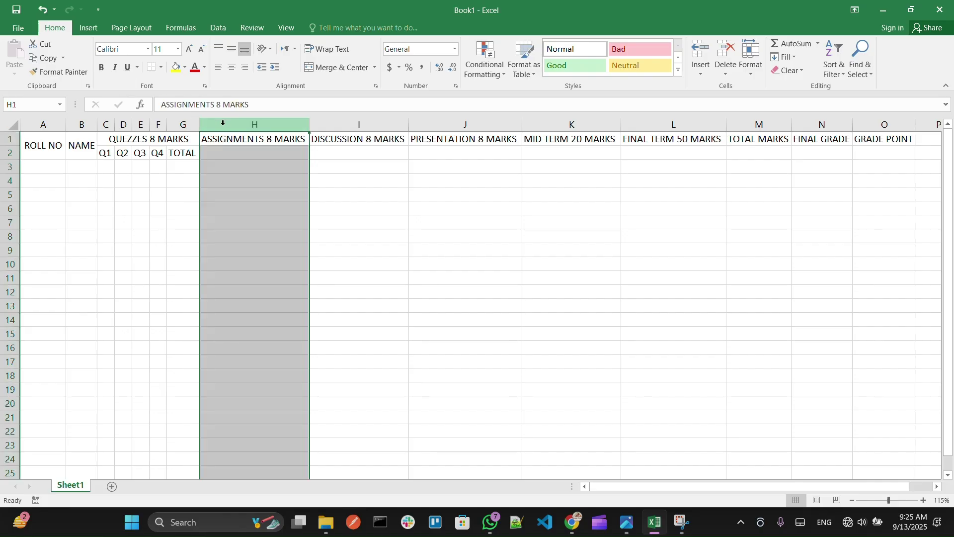
{"action": "right_click", "coordinate": [221, 125]}
{"action": "left_click", "coordinate": [248, 211]}
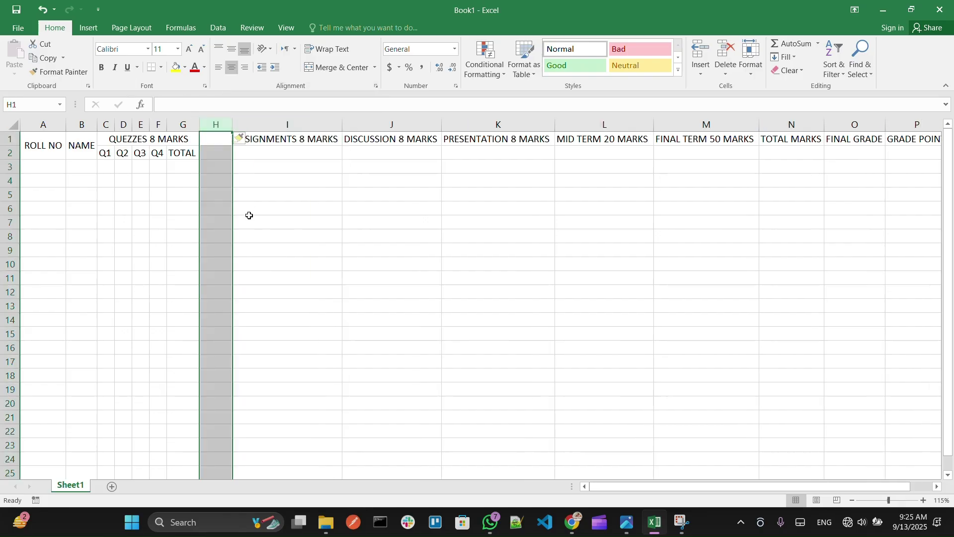
{"action": "right_click", "coordinate": [217, 124]}
{"action": "left_click", "coordinate": [247, 210]}
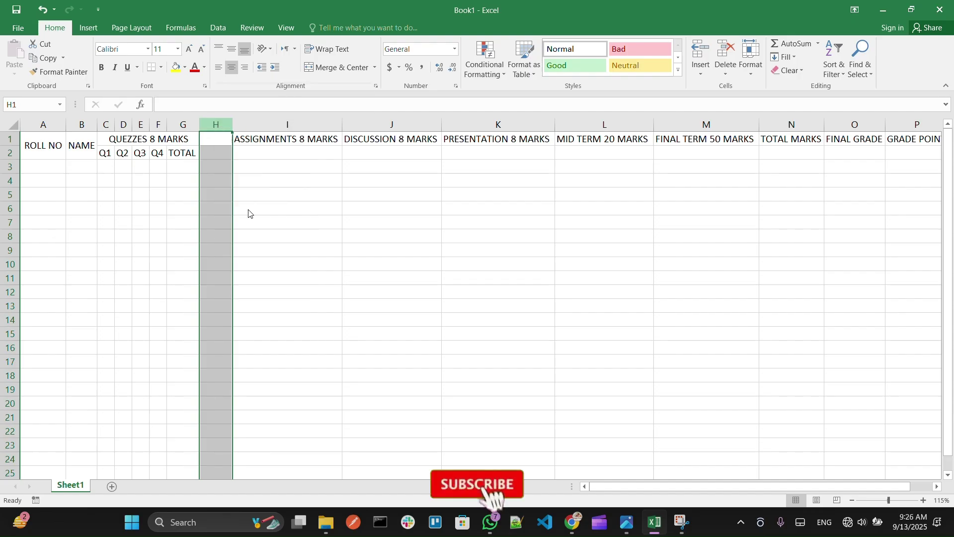
Step: Merge ASSIGNMENTS 8 MARKS across H1:J1 and center it horizontally and vertically
{"action": "left_click", "coordinate": [276, 140]}
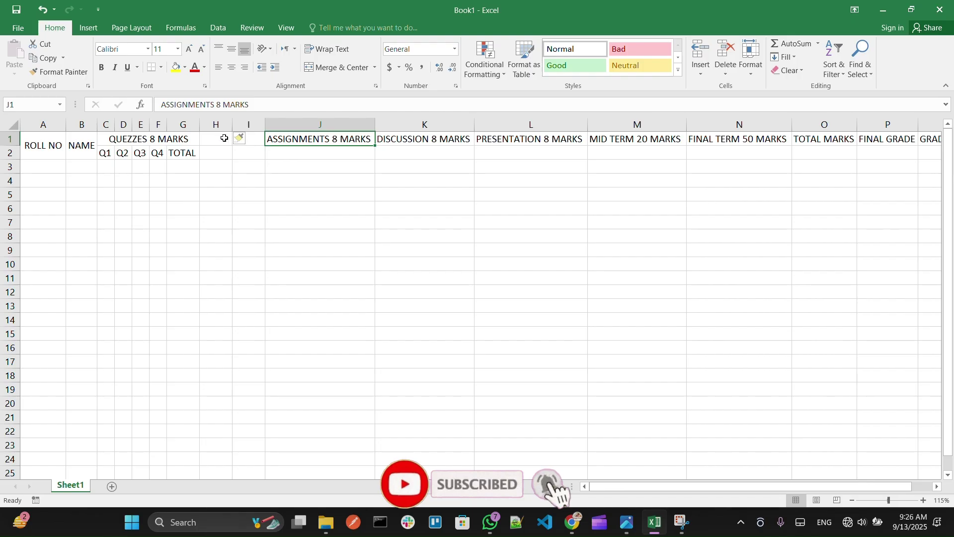
{"action": "left_click_drag", "start_coordinate": [218, 138], "coordinate": [294, 139]}
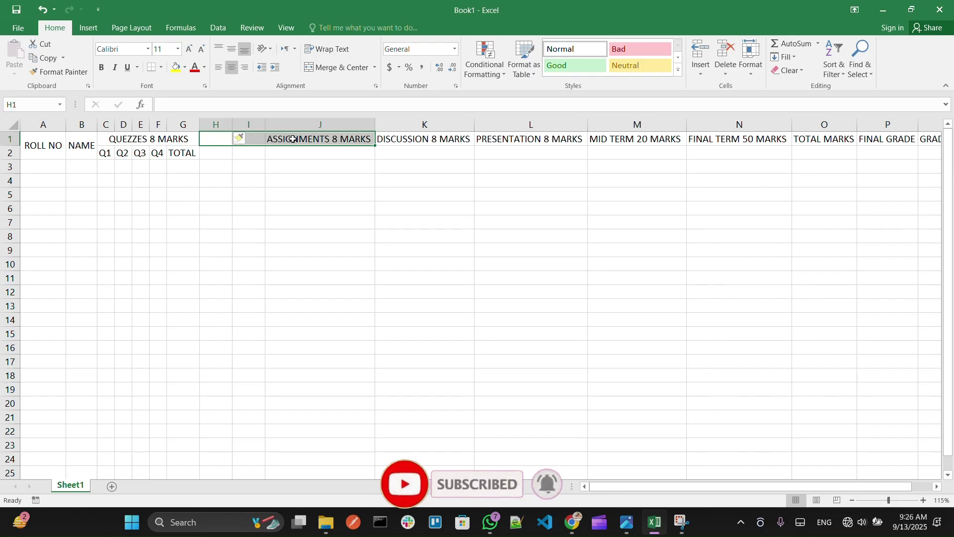
{"action": "left_click", "coordinate": [335, 67]}
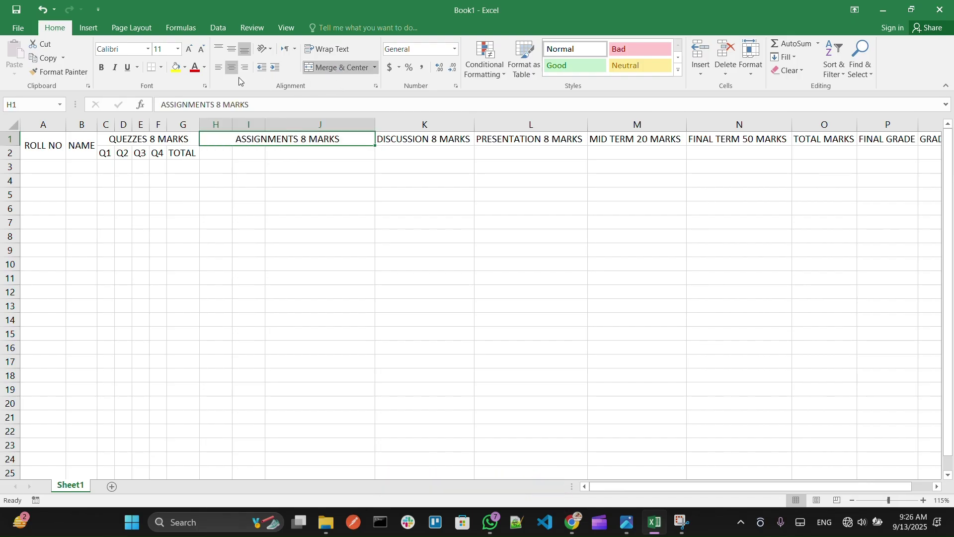
{"action": "left_click", "coordinate": [230, 51]}
Step: Check the assignment sub-columns in the photo and enter the sub-headings A1, A2 and Total in H2:J2
{"action": "left_click", "coordinate": [222, 156]}
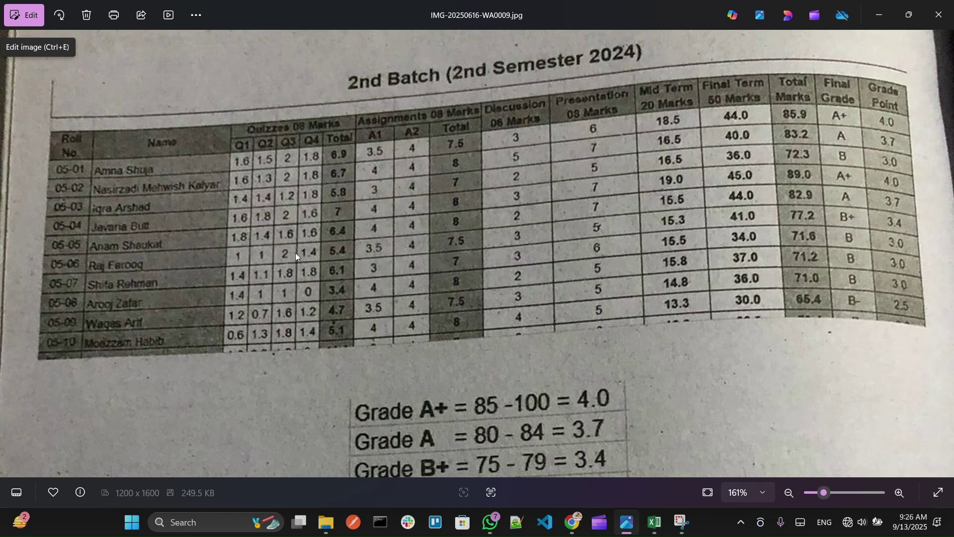
{"action": "key", "text": "alt+Tab"}
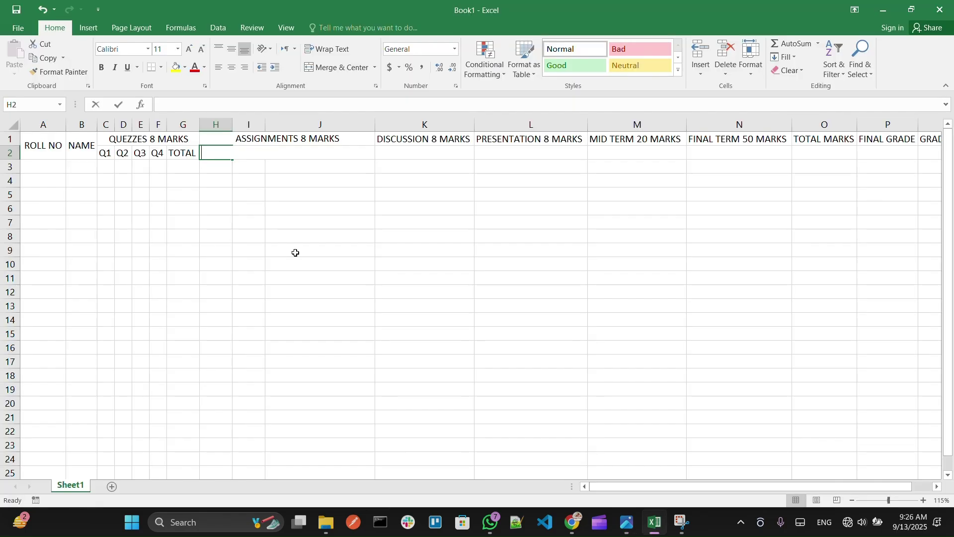
{"action": "type", "text": "A"}
{"action": "key", "text": "BackSpace"}
{"action": "key", "text": "BackSpace"}
{"action": "type", "text": "A"}
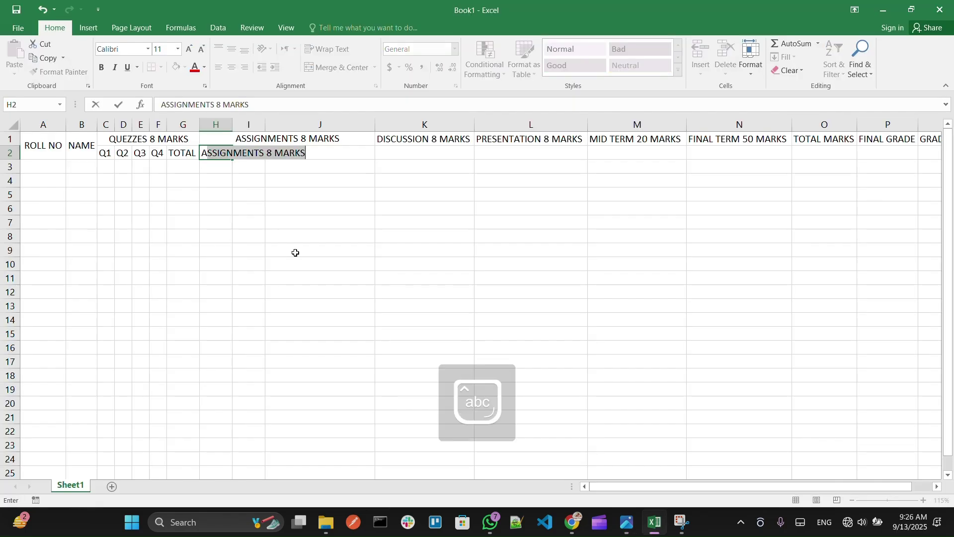
{"action": "type", "text": "1"}
{"action": "key", "text": "Tab"}
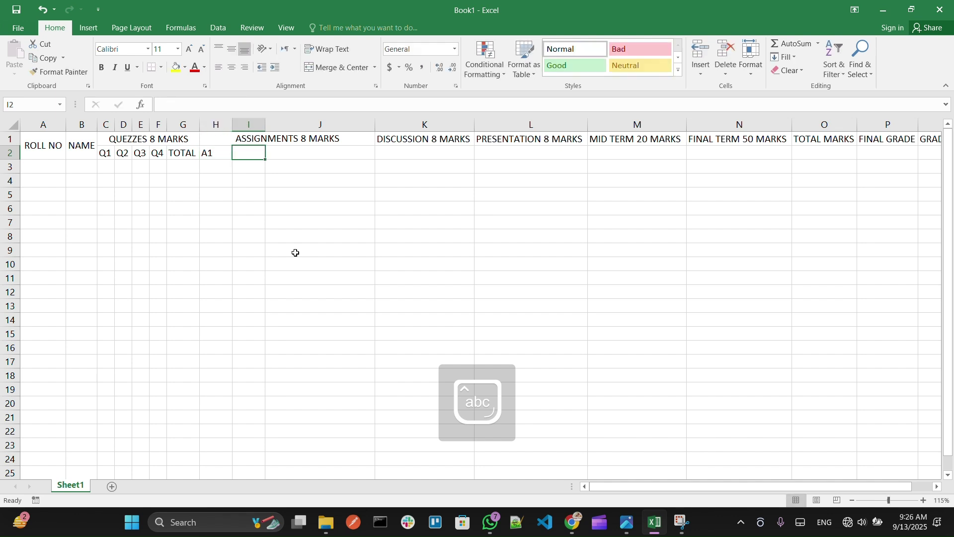
{"action": "type", "text": "A2"}
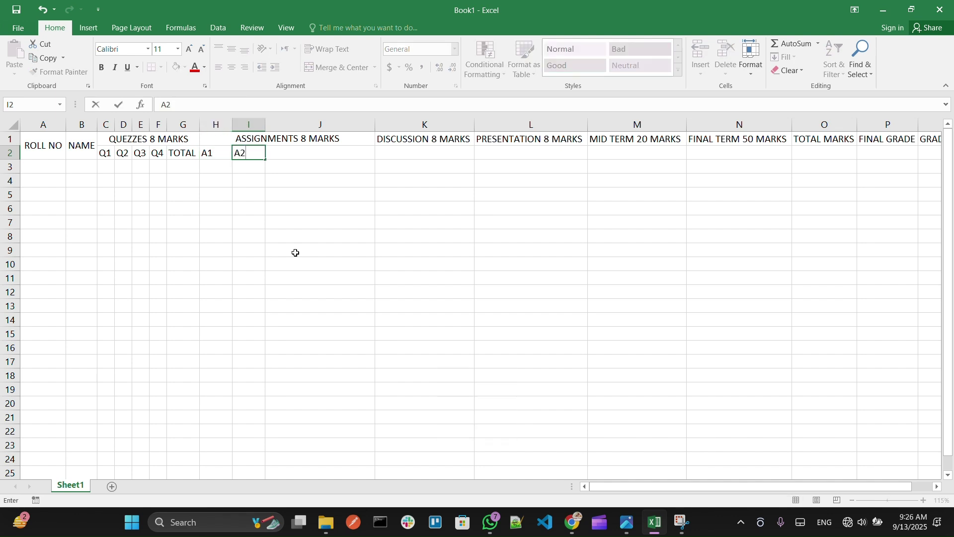
{"action": "key", "text": "Tab"}
{"action": "type", "text": "Tota"}
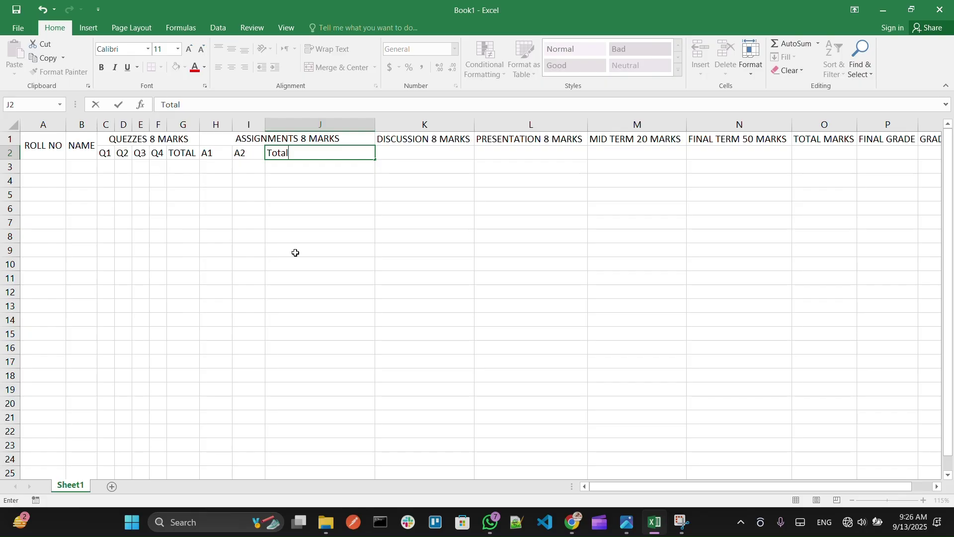
Step: Narrow columns H and I to fit A1 and A2, and size column J so the full ASSIGNMENTS 8 MARKS heading fits
{"action": "left_click", "coordinate": [378, 125]}
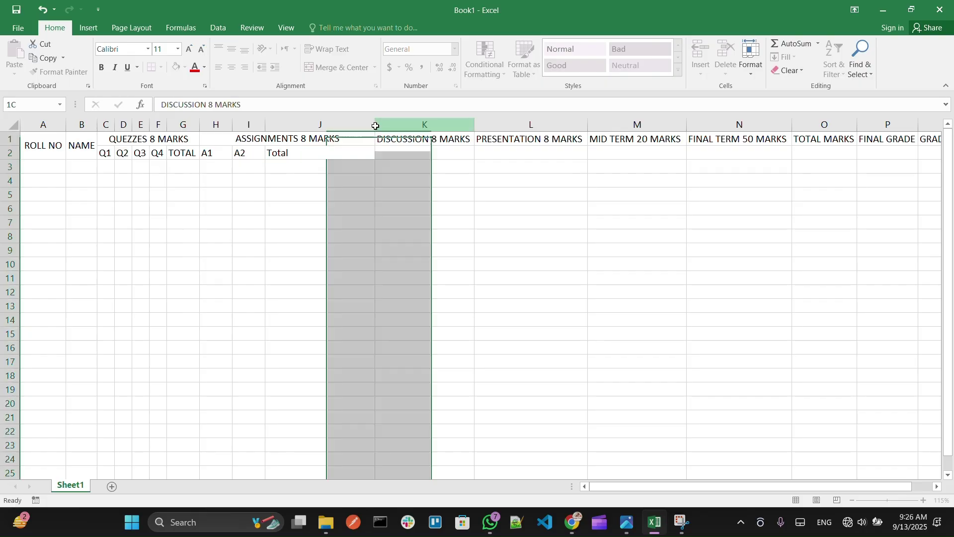
{"action": "left_click_drag", "start_coordinate": [376, 125], "coordinate": [292, 126]}
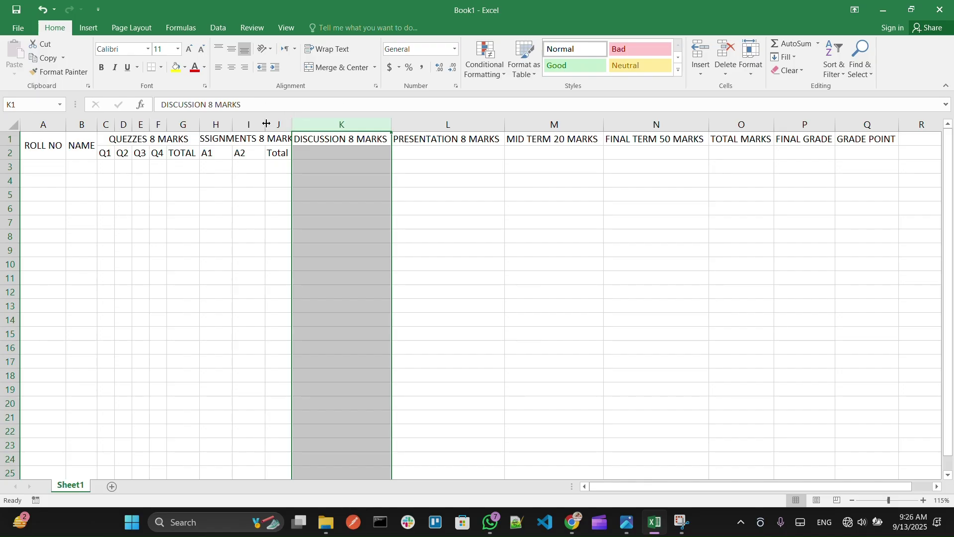
{"action": "left_click_drag", "start_coordinate": [266, 124], "coordinate": [217, 128]}
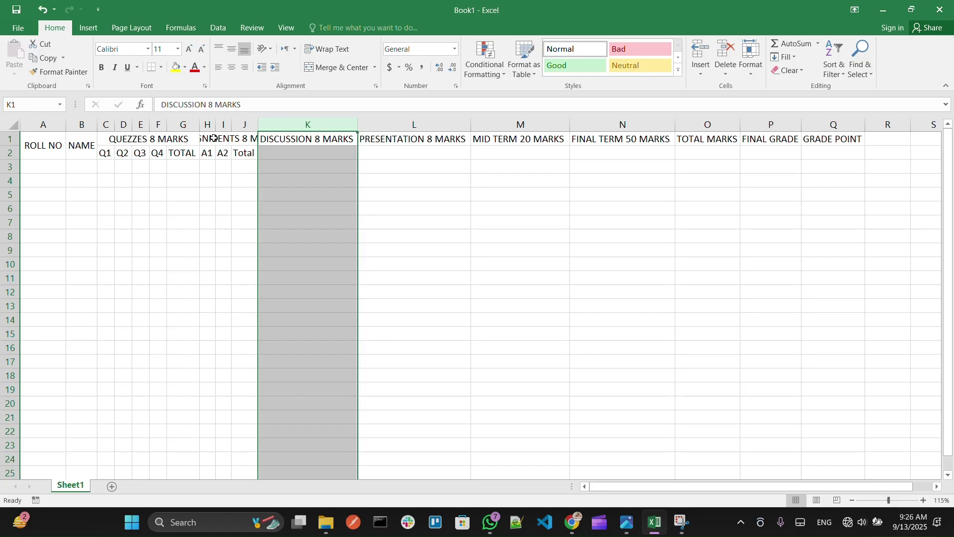
{"action": "left_click", "coordinate": [248, 139]}
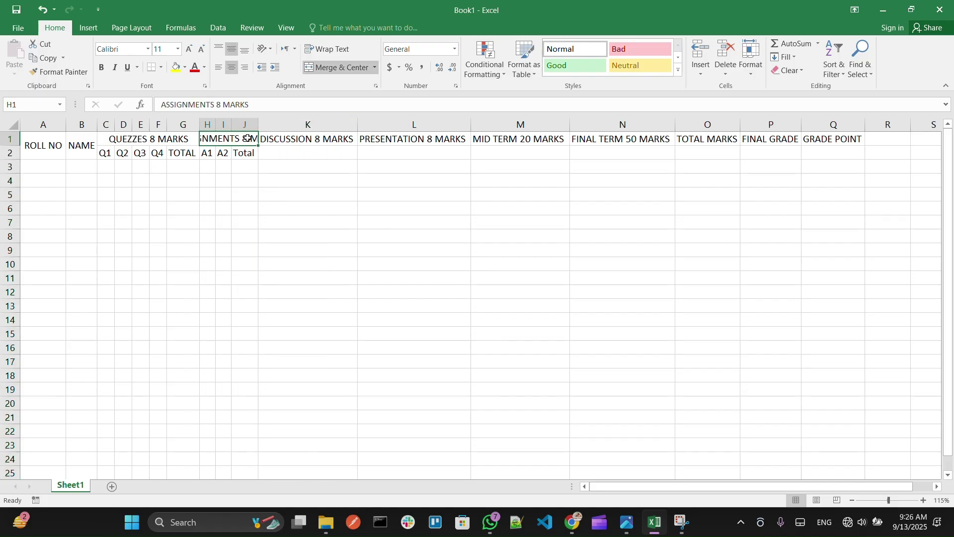
{"action": "left_click", "coordinate": [259, 129]}
{"action": "left_click_drag", "start_coordinate": [259, 128], "coordinate": [316, 125]}
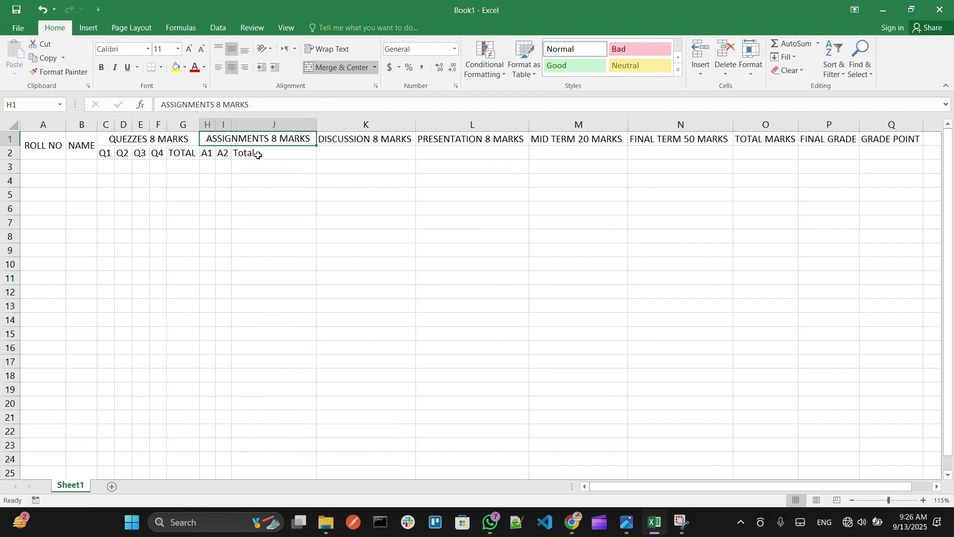
Step: Center the A1, A2 and Total sub-headings in H2:J2 horizontally and vertically
{"action": "left_click", "coordinate": [242, 155]}
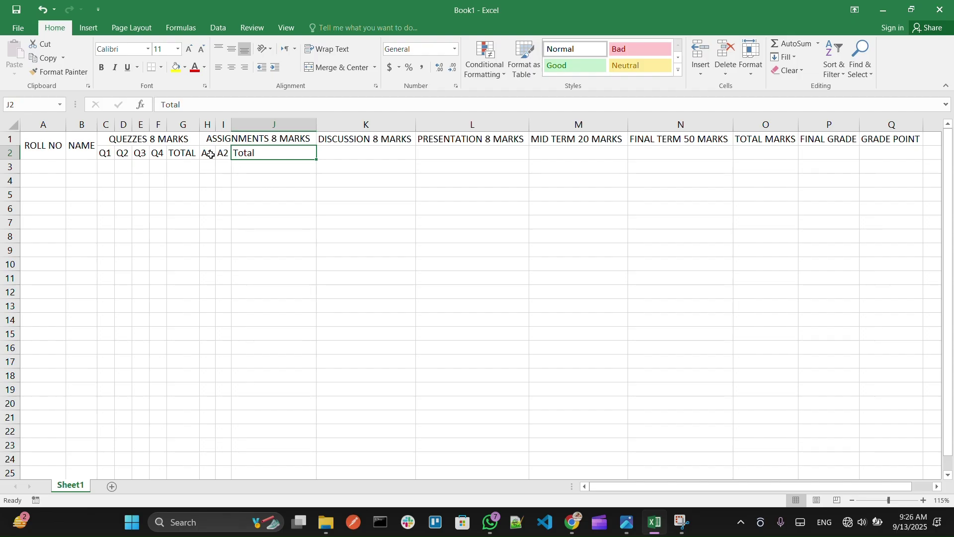
{"action": "left_click_drag", "start_coordinate": [210, 154], "coordinate": [255, 152]}
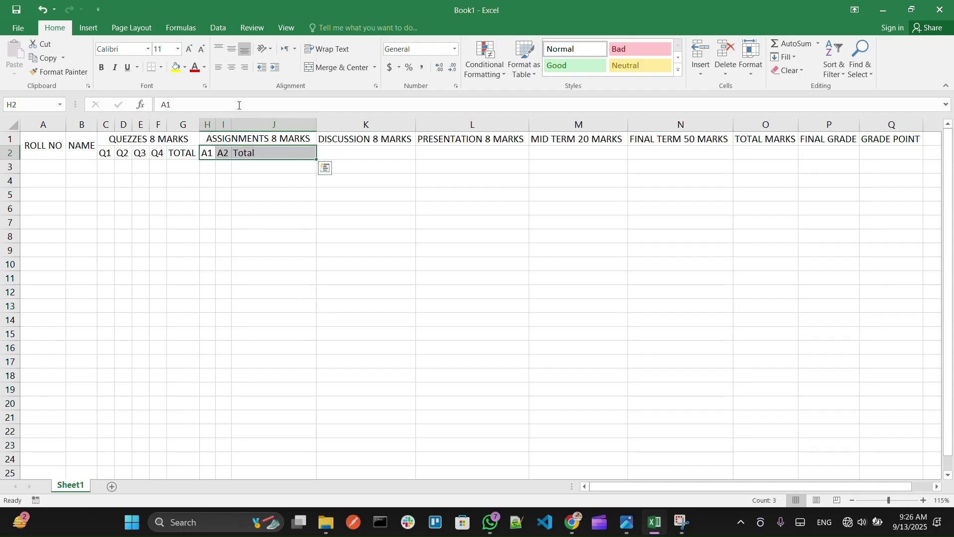
{"action": "left_click", "coordinate": [231, 67]}
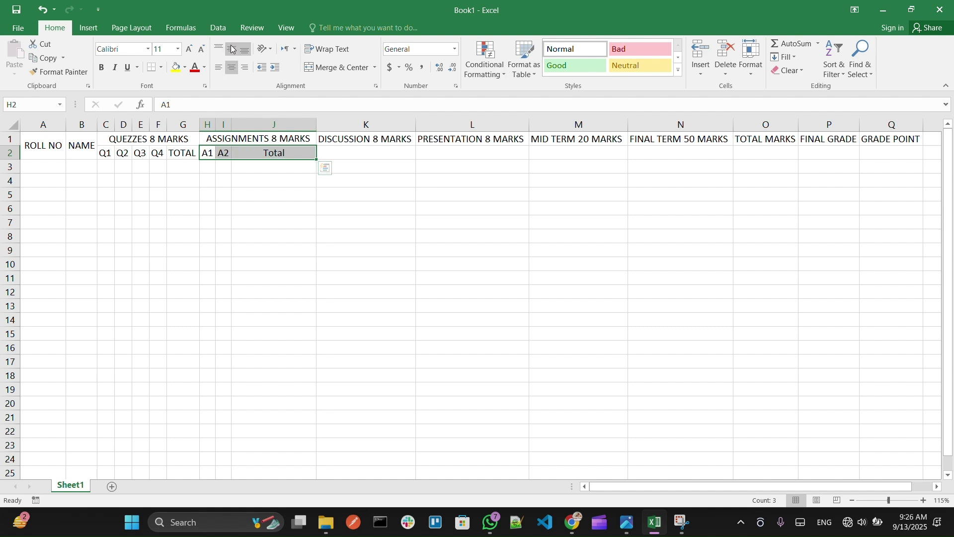
{"action": "left_click", "coordinate": [232, 50]}
{"action": "left_click", "coordinate": [334, 153]}
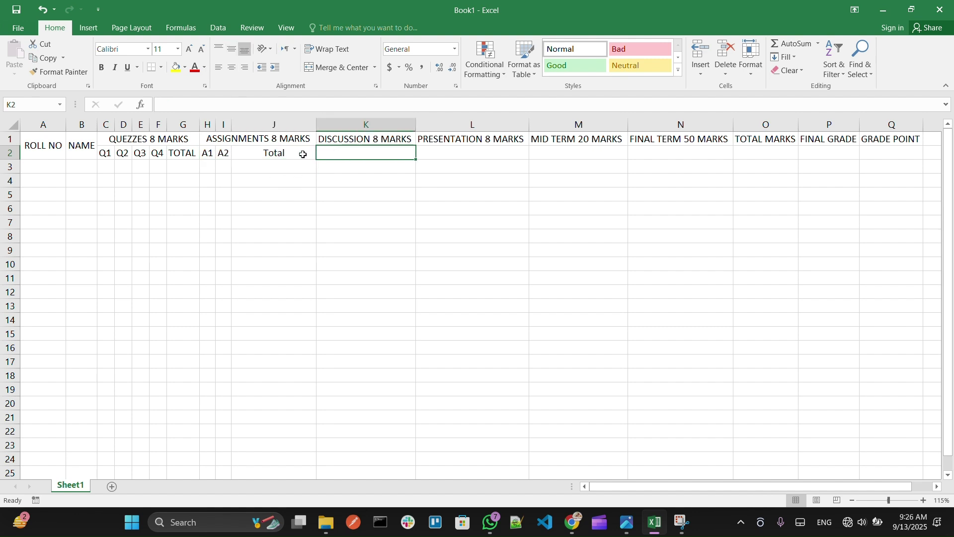
Step: Try a narrower column J, compare with the photo, and widen it again to fit the ASSIGNMENTS 8 MARKS heading
{"action": "left_click", "coordinate": [296, 152]}
{"action": "left_click_drag", "start_coordinate": [320, 123], "coordinate": [300, 128]}
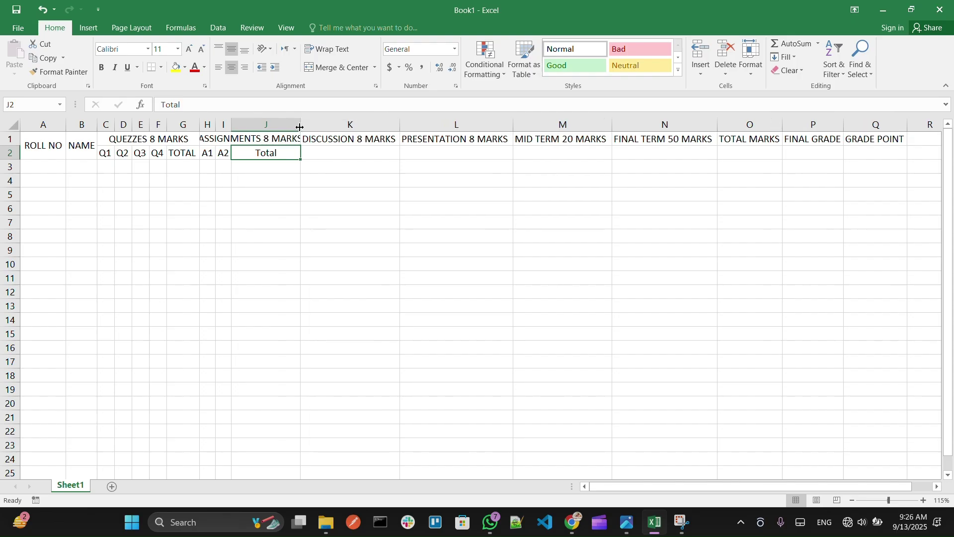
{"action": "key", "text": "alt+Tab"}
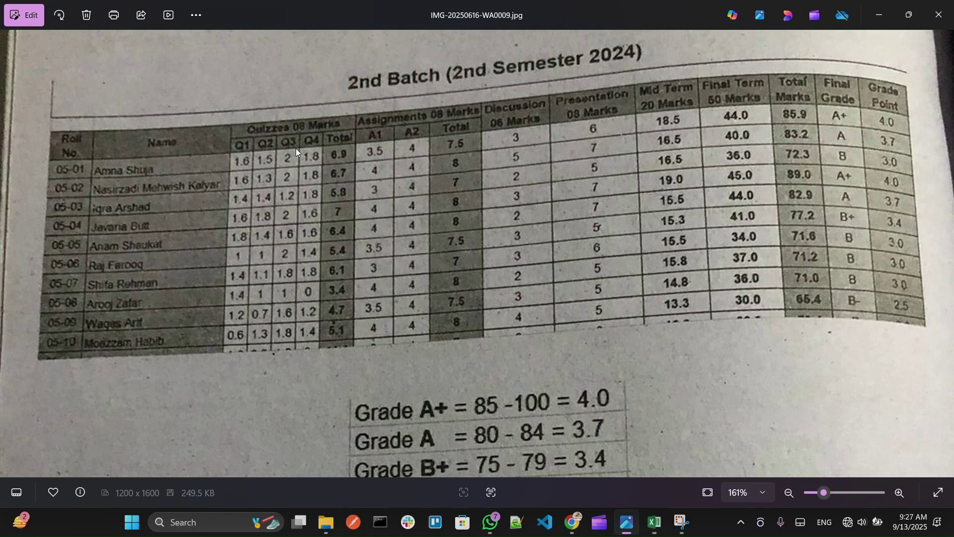
{"action": "key", "text": "alt+Tab"}
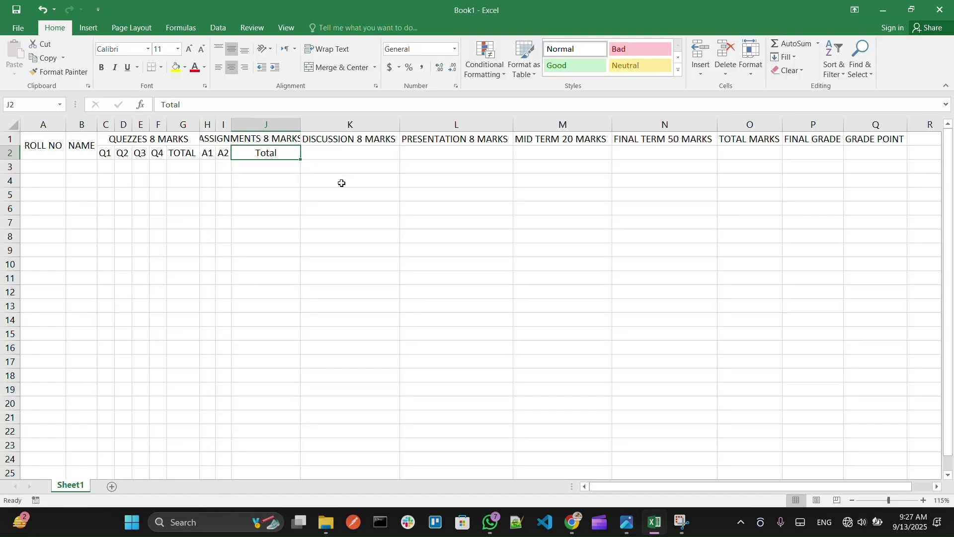
{"action": "left_click_drag", "start_coordinate": [300, 125], "coordinate": [317, 126]}
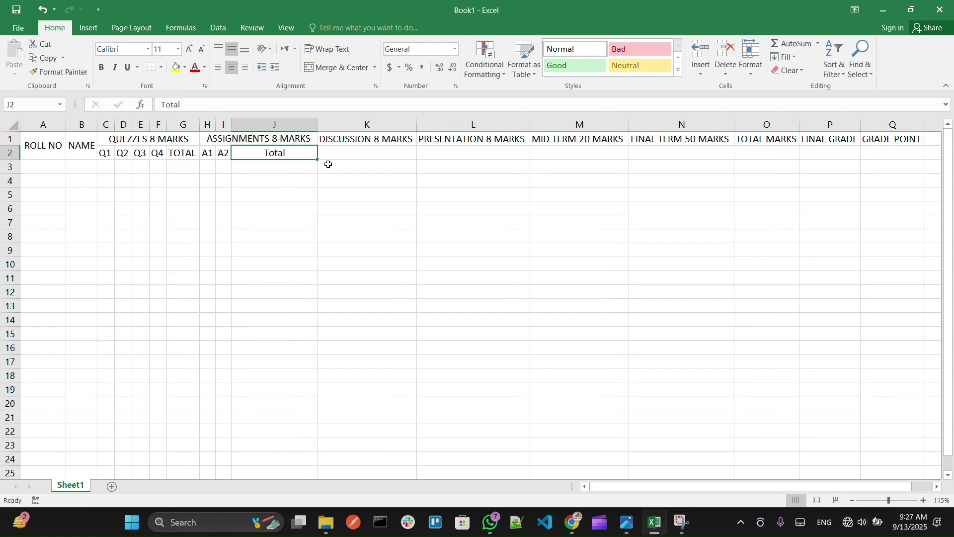
Step: Check the discussion heading in the photo, then merge DISCUSSION 8 MARKS across K1:K2 and center it horizontally and vertically
{"action": "left_click", "coordinate": [348, 138]}
{"action": "left_click", "coordinate": [365, 159]}
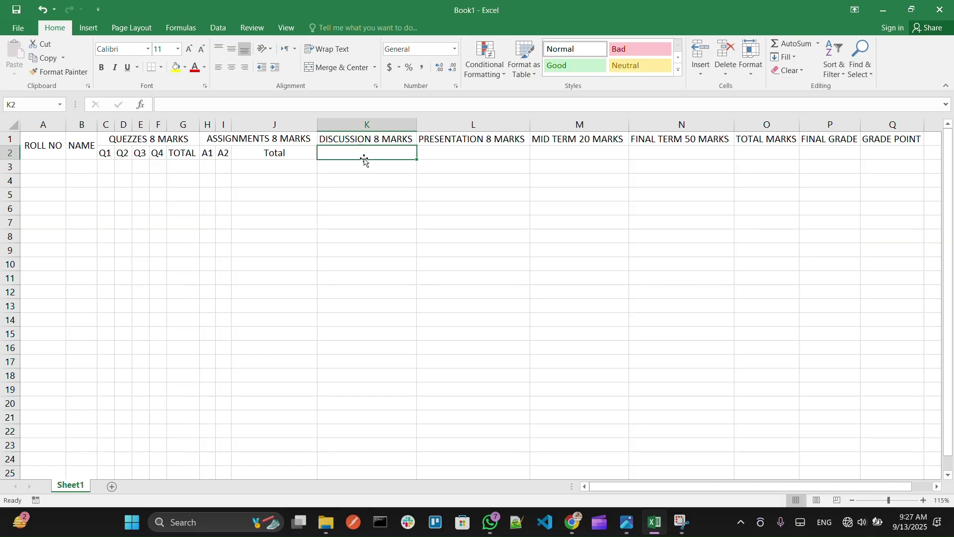
{"action": "key", "text": "alt+Tab"}
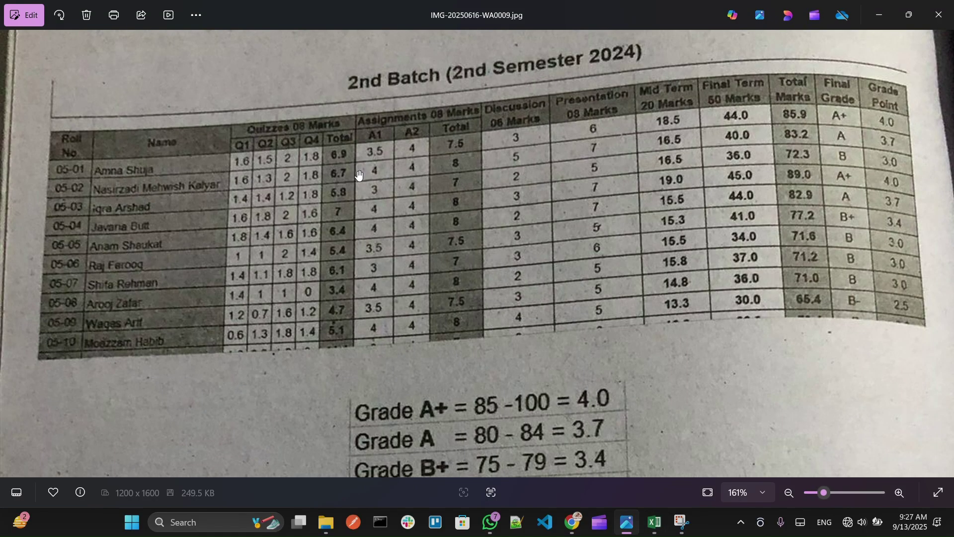
{"action": "key", "text": "alt+Tab"}
{"action": "left_click", "coordinate": [376, 139]}
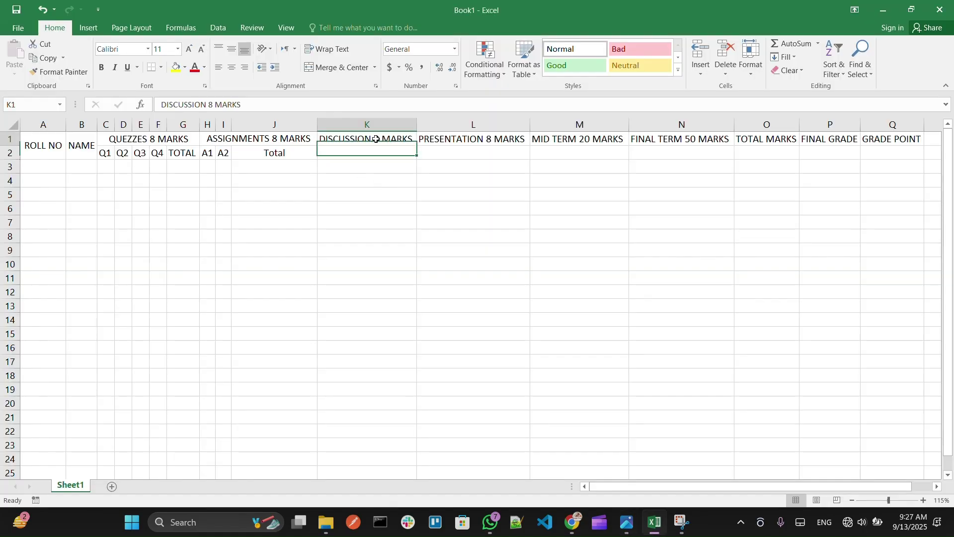
{"action": "left_click_drag", "start_coordinate": [376, 139], "coordinate": [377, 156]}
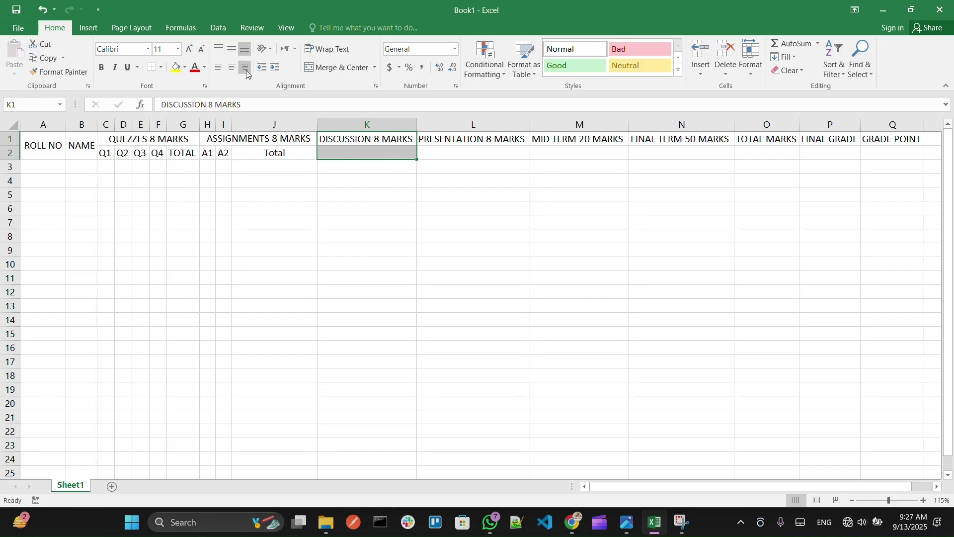
{"action": "left_click", "coordinate": [335, 67]}
{"action": "left_click", "coordinate": [232, 50]}
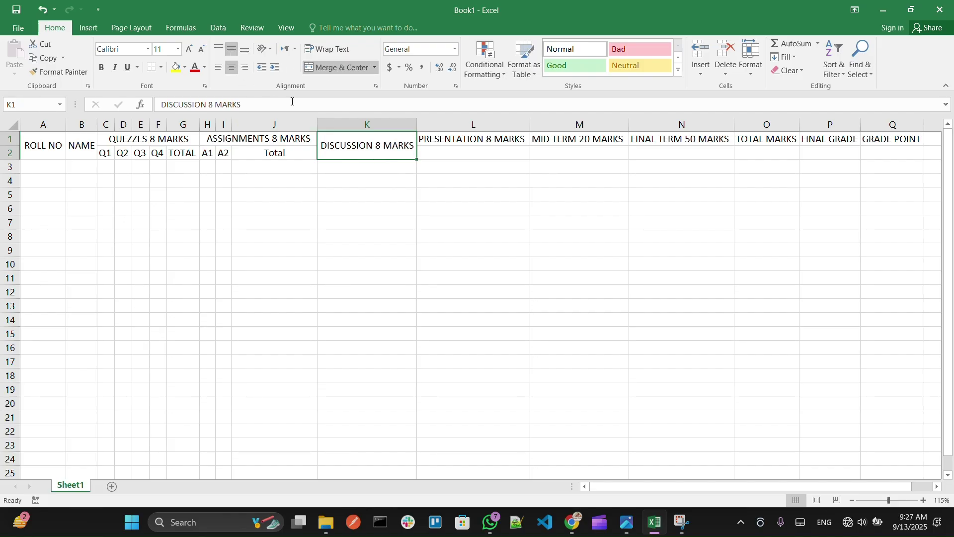
Step: Wrap the DISCUSSION 8 MARKS heading onto two lines and narrow column K to fit the word DISCUSSION
{"action": "left_click_drag", "start_coordinate": [416, 125], "coordinate": [371, 126]}
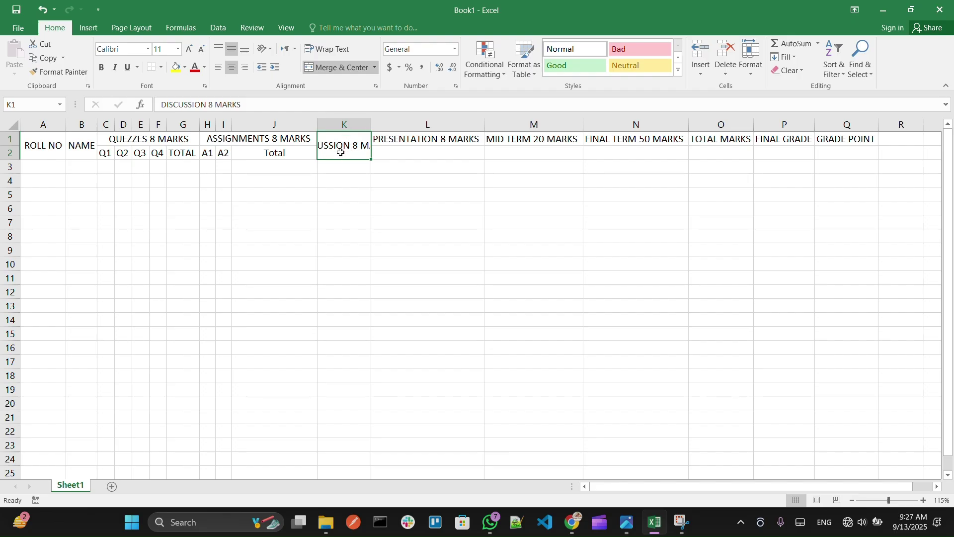
{"action": "left_click", "coordinate": [326, 50]}
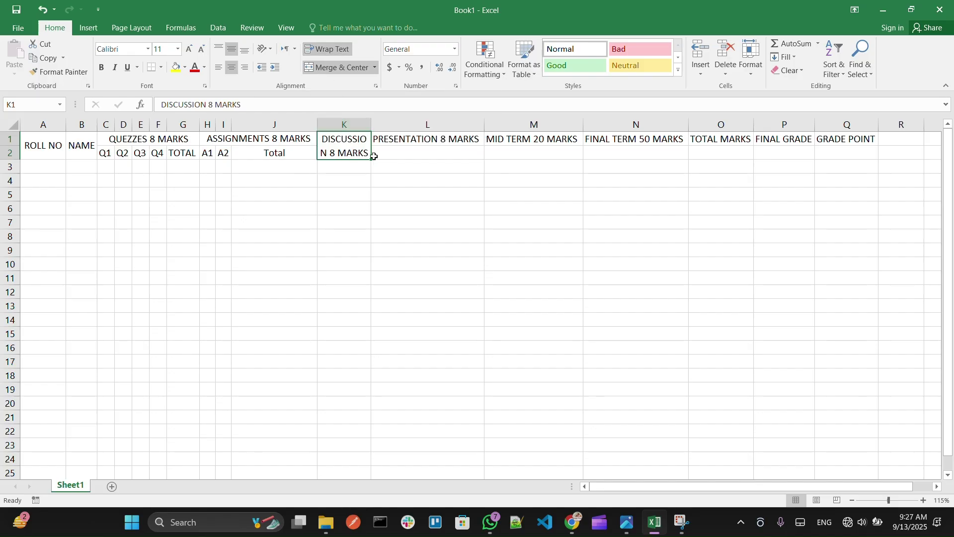
{"action": "left_click_drag", "start_coordinate": [371, 127], "coordinate": [375, 128]}
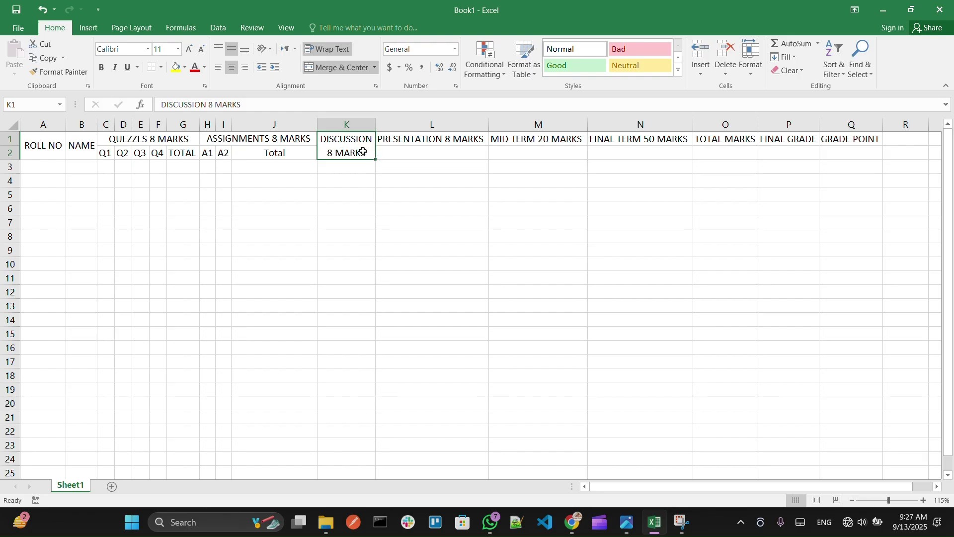
{"action": "left_click", "coordinate": [389, 153]}
Step: Merge and center PRESENTATION 8 MARKS across L1:L2, wrapping it onto two lines in a narrowed column L
{"action": "left_click_drag", "start_coordinate": [431, 139], "coordinate": [432, 155]}
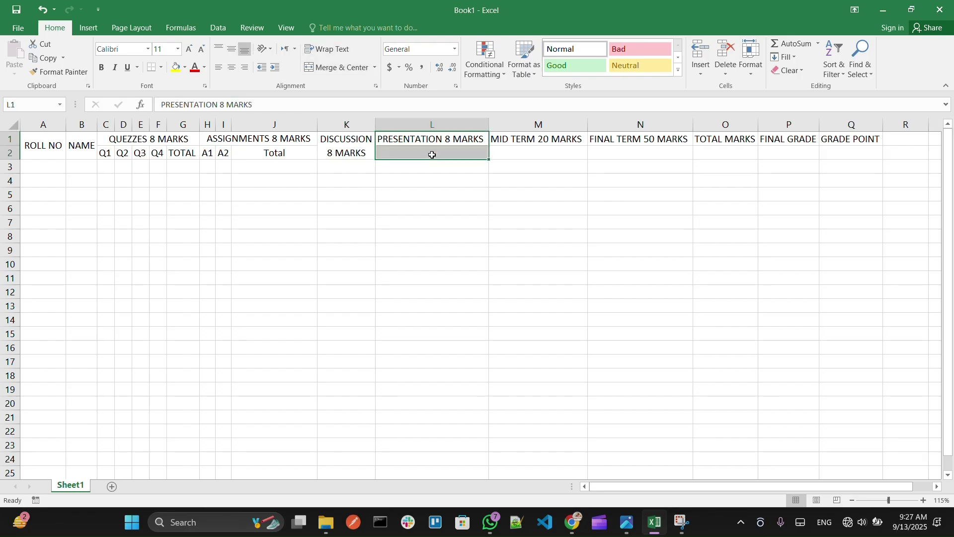
{"action": "left_click", "coordinate": [342, 69]}
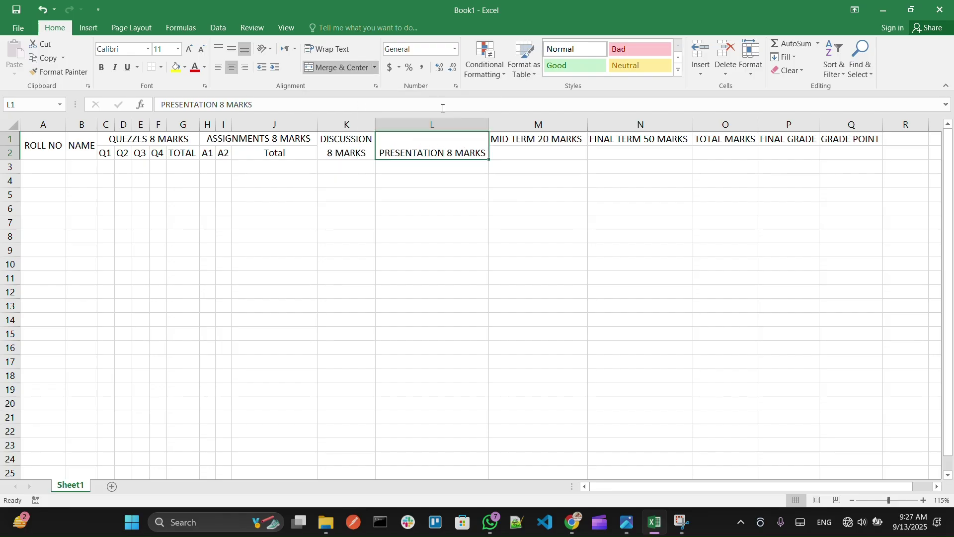
{"action": "left_click", "coordinate": [328, 48]}
{"action": "left_click_drag", "start_coordinate": [486, 124], "coordinate": [447, 126]}
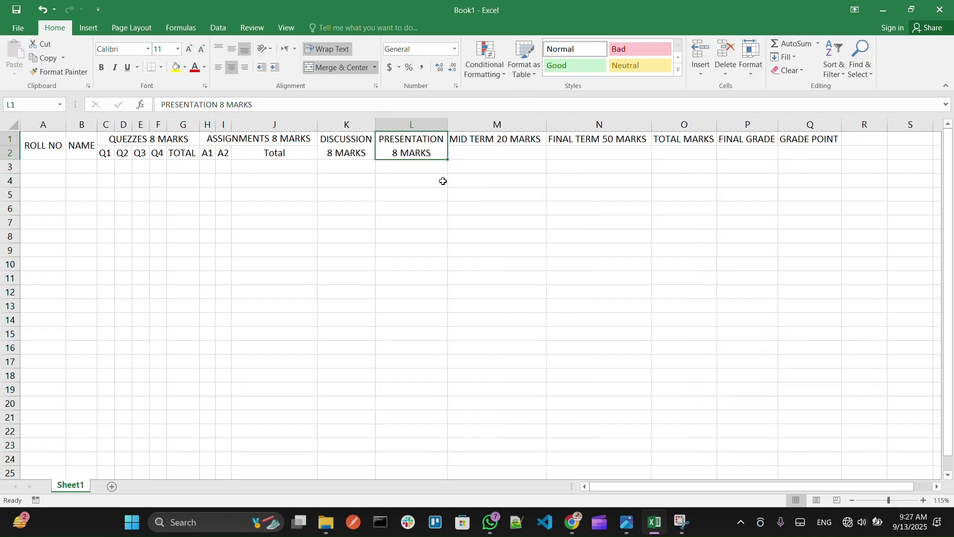
Step: Check the mid-term heading in the photo, then merge and center MID TERM 20 MARKS across M1:M2, wrapping it in a narrowed column M
{"action": "left_click", "coordinate": [459, 155]}
{"action": "key", "text": "alt+Tab"}
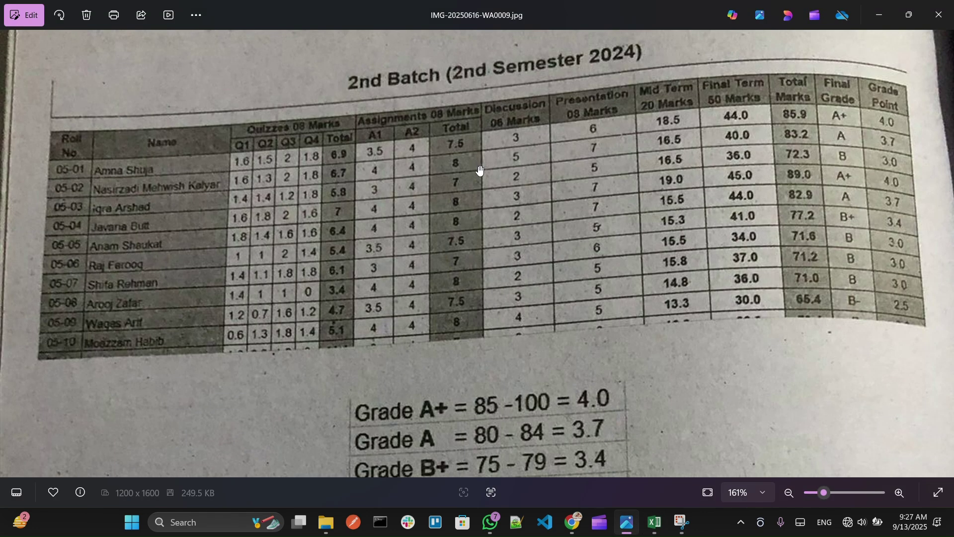
{"action": "key", "text": "alt+Tab"}
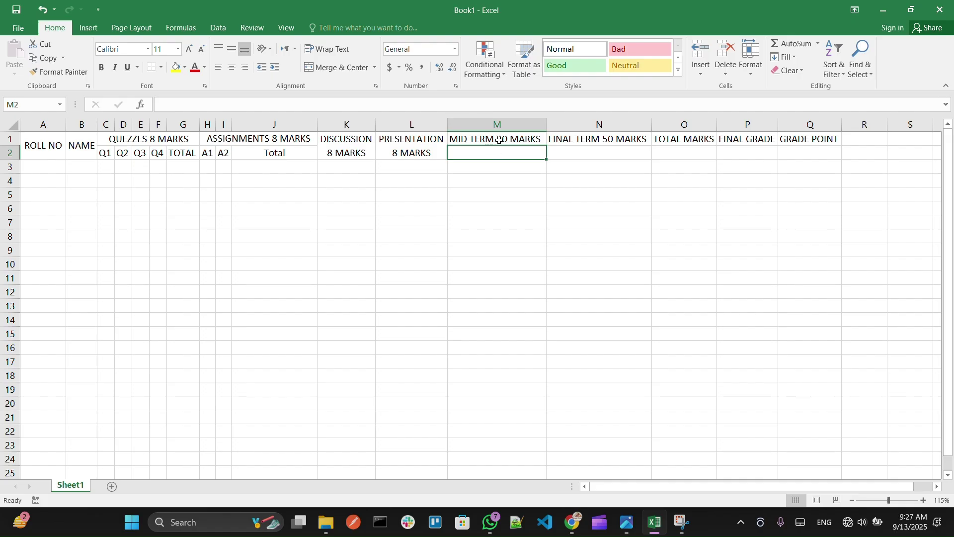
{"action": "left_click_drag", "start_coordinate": [499, 141], "coordinate": [499, 152]}
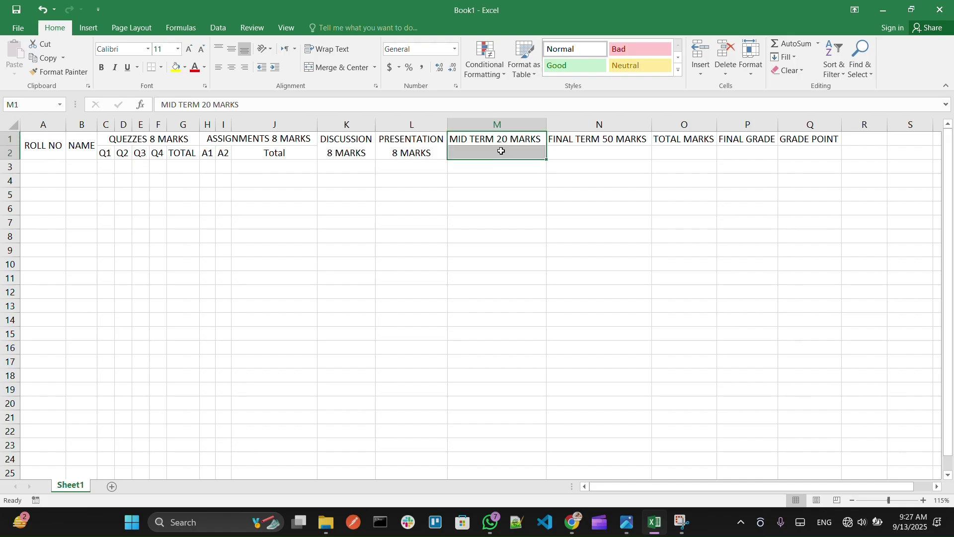
{"action": "left_click", "coordinate": [331, 65]}
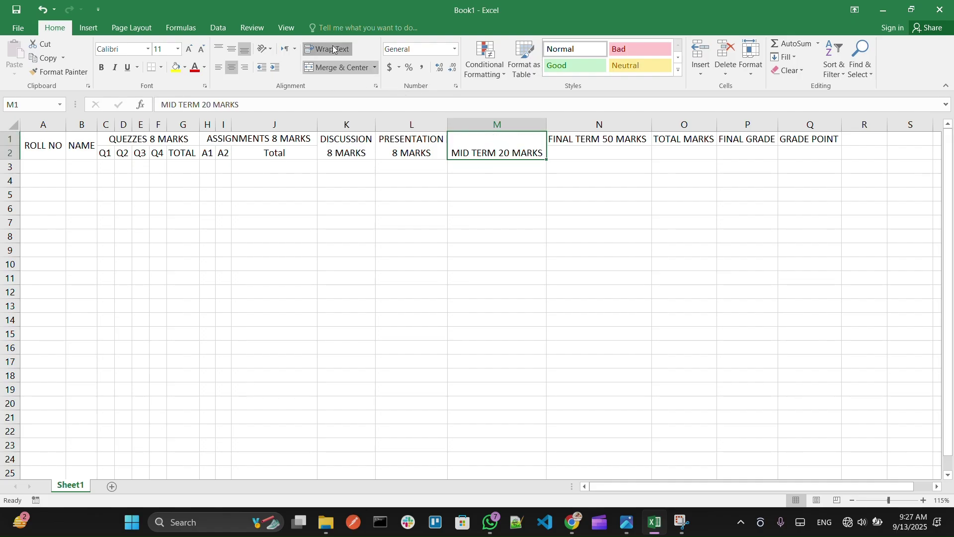
{"action": "left_click", "coordinate": [333, 49]}
{"action": "left_click_drag", "start_coordinate": [545, 123], "coordinate": [561, 152]}
Step: Merge and center FINAL TERM 50 MARKS across N1:N2, wrapping it and fitting column N so 50 MARKS sits on the second line
{"action": "left_click", "coordinate": [547, 155]}
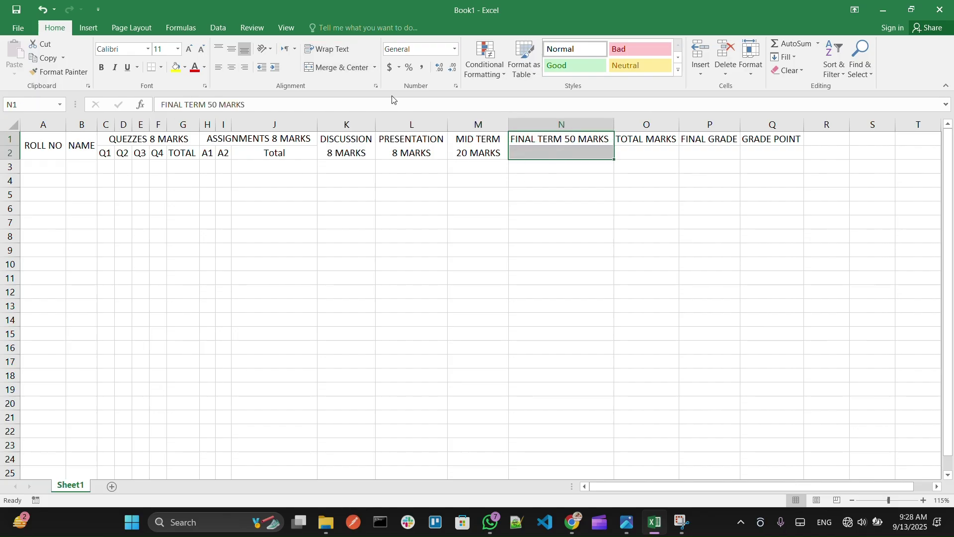
{"action": "left_click", "coordinate": [353, 67]}
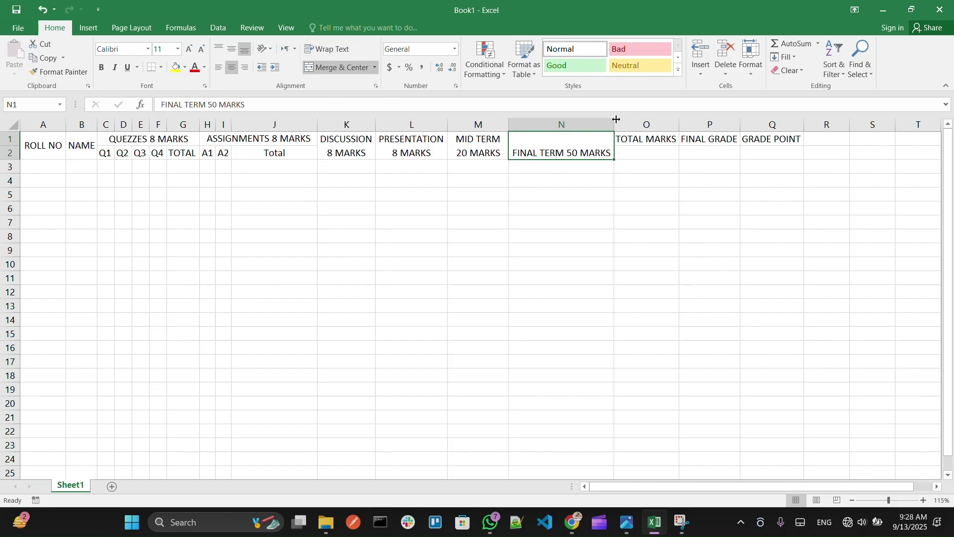
{"action": "left_click_drag", "start_coordinate": [616, 120], "coordinate": [581, 129]}
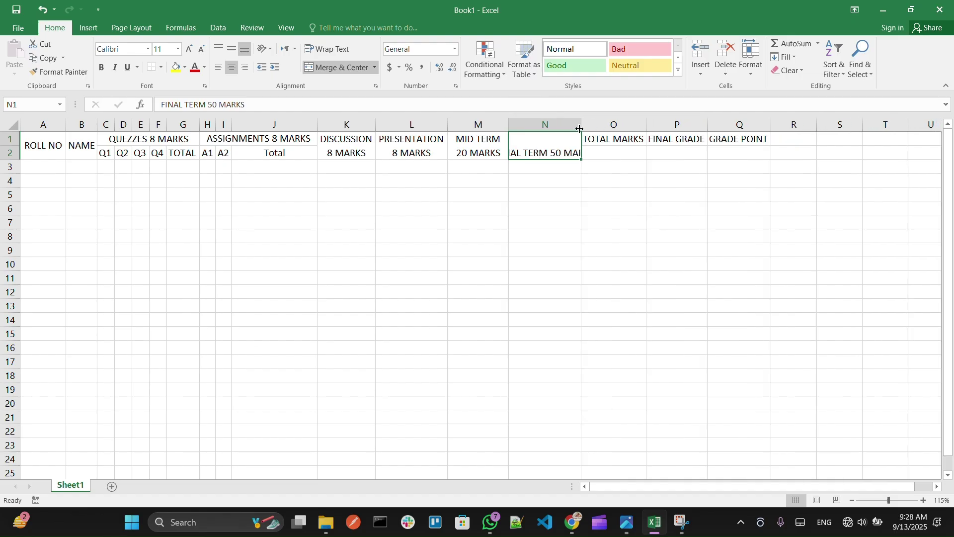
{"action": "left_click", "coordinate": [323, 49]}
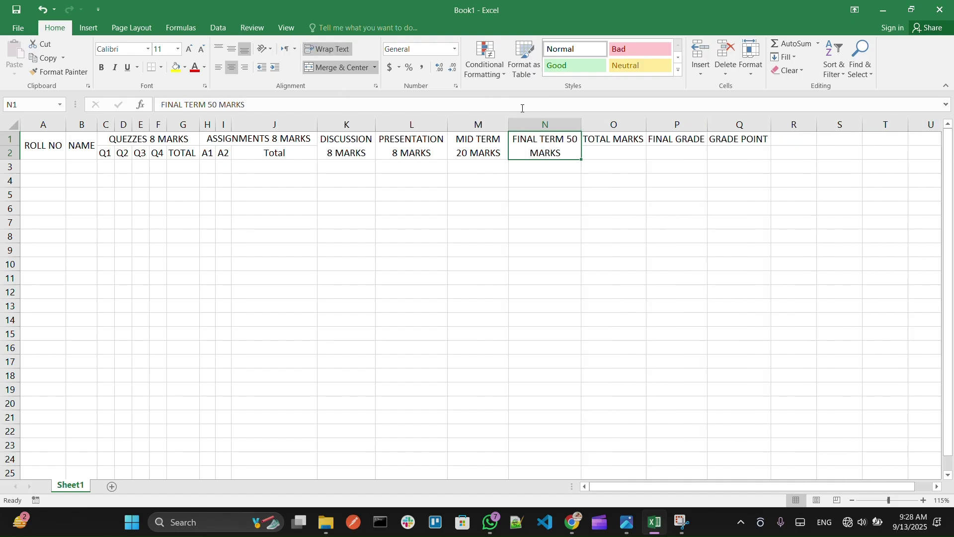
{"action": "left_click_drag", "start_coordinate": [577, 123], "coordinate": [600, 149]}
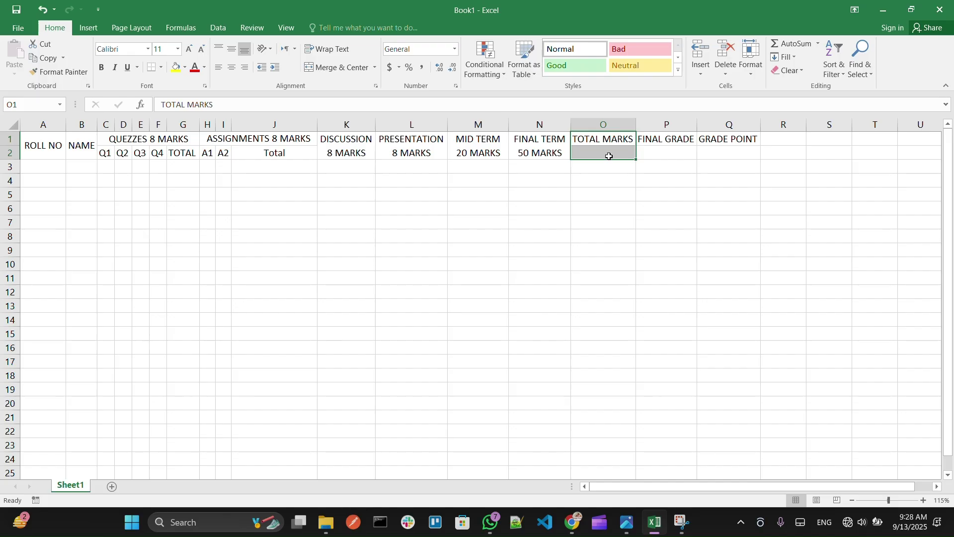
Step: Merge and center TOTAL MARKS across O1:O2, wrapping it onto two lines in a narrowed column O
{"action": "left_click", "coordinate": [341, 69]}
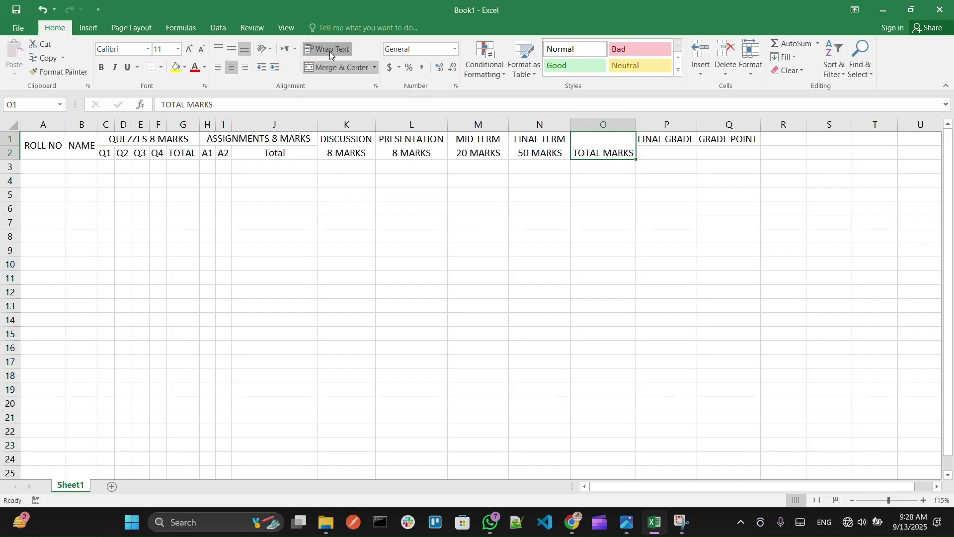
{"action": "left_click", "coordinate": [329, 49]}
{"action": "left_click_drag", "start_coordinate": [641, 125], "coordinate": [658, 153]}
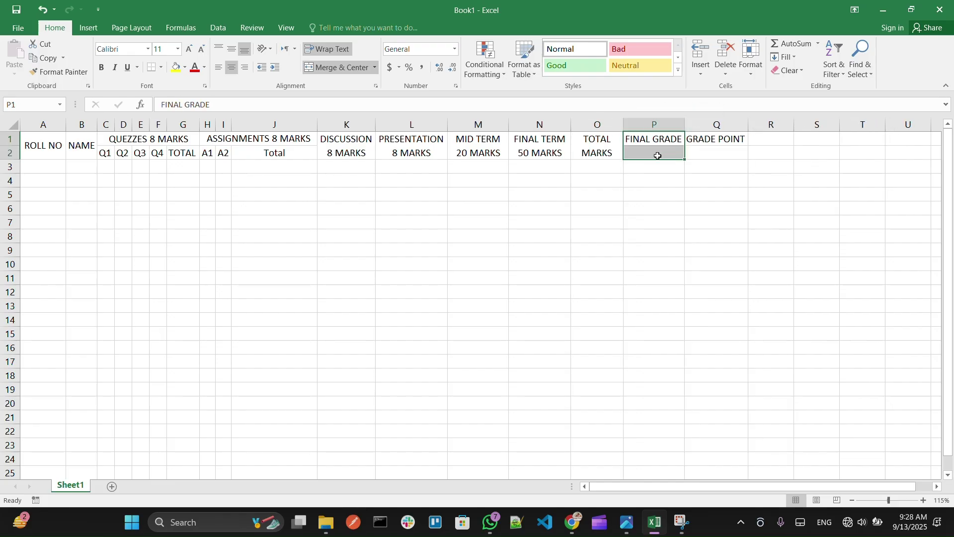
Step: Merge and center FINAL GRADE across P1:P2 and GRADE POINT across Q1:Q2, wrapping each onto two lines in narrowed columns
{"action": "left_click", "coordinate": [340, 67]}
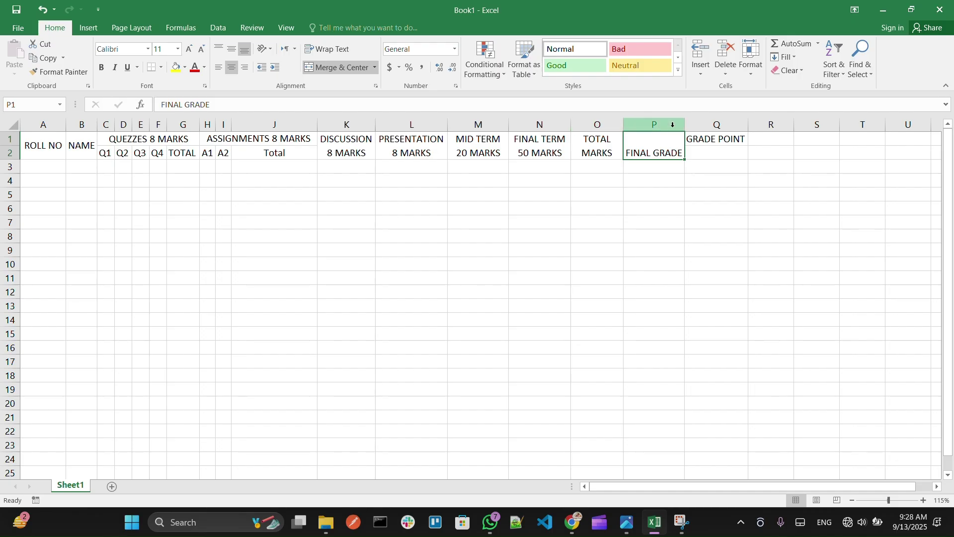
{"action": "left_click_drag", "start_coordinate": [681, 126], "coordinate": [678, 125]}
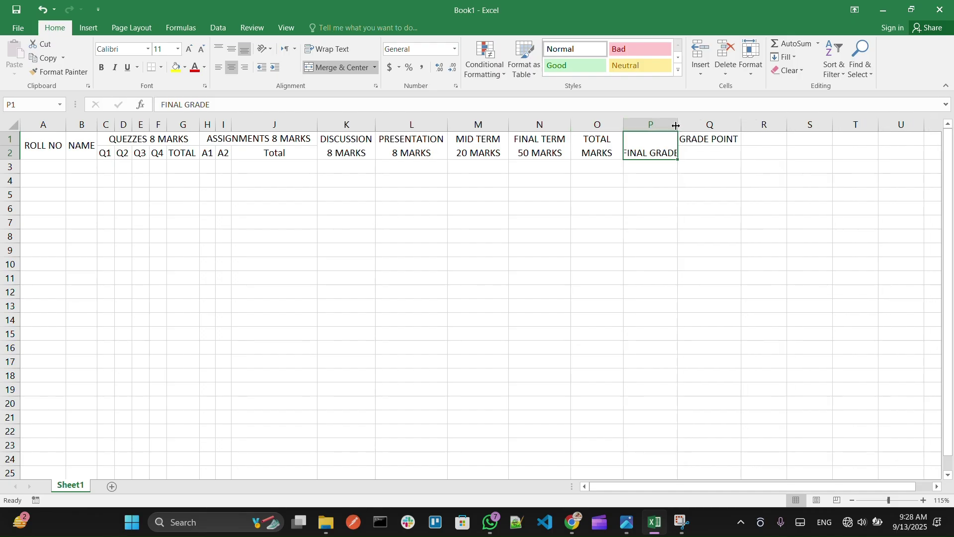
{"action": "left_click", "coordinate": [321, 49]}
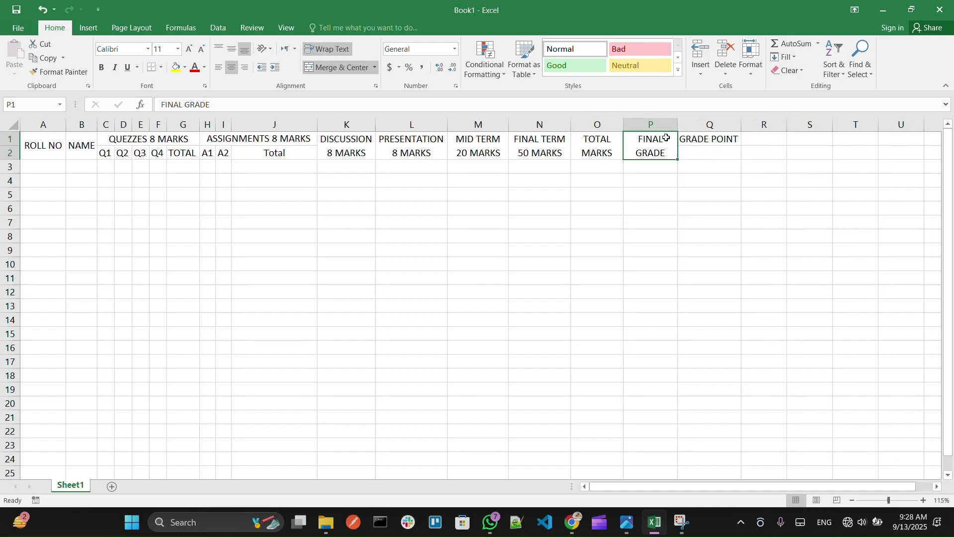
{"action": "double_click", "coordinate": [679, 123]}
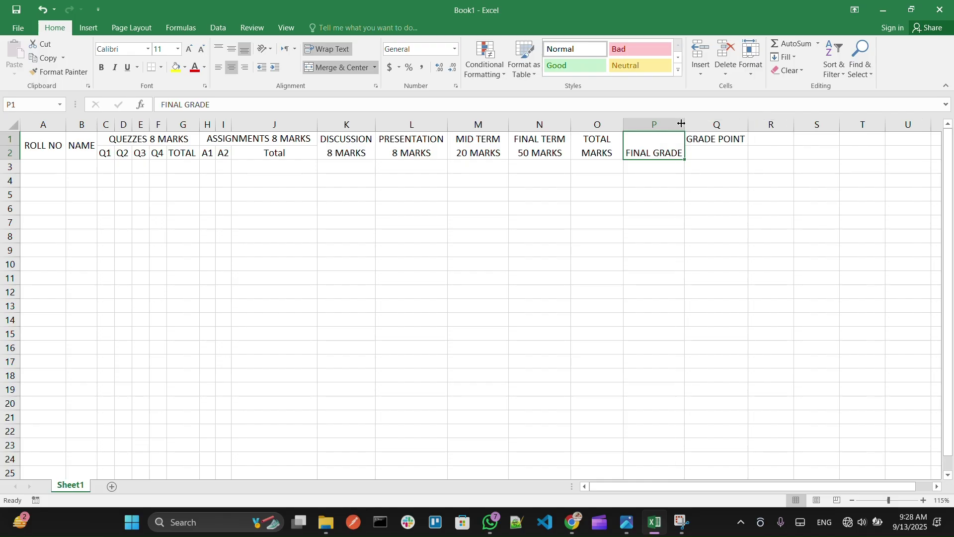
{"action": "left_click_drag", "start_coordinate": [682, 124], "coordinate": [698, 149]}
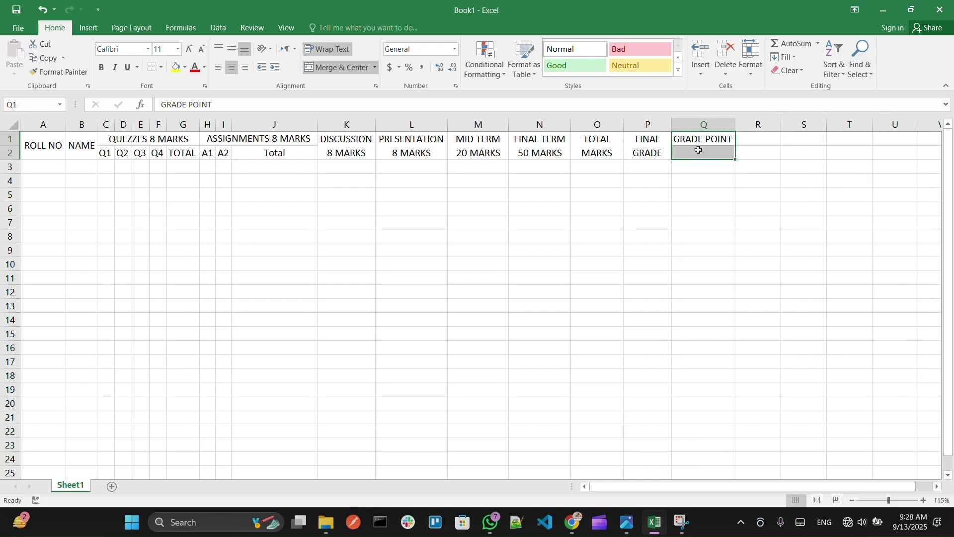
{"action": "left_click", "coordinate": [332, 72]}
{"action": "left_click_drag", "start_coordinate": [734, 125], "coordinate": [721, 125]}
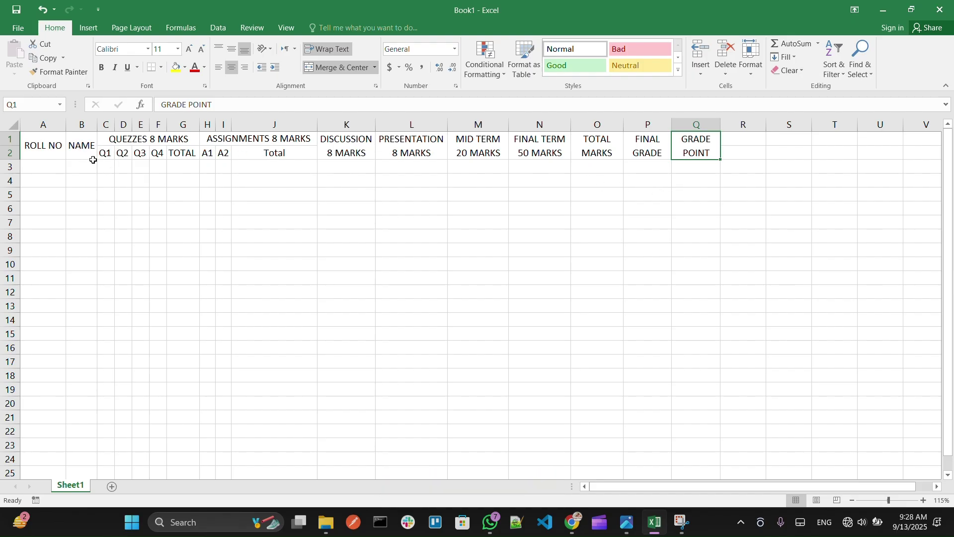
Step: Apply All Borders to the grading table range A1:Q12, covering the headers and ten empty rows
{"action": "scroll", "coordinate": [395, 237], "scroll_direction": "up", "scroll_amount": 1, "text": "ctrl"}
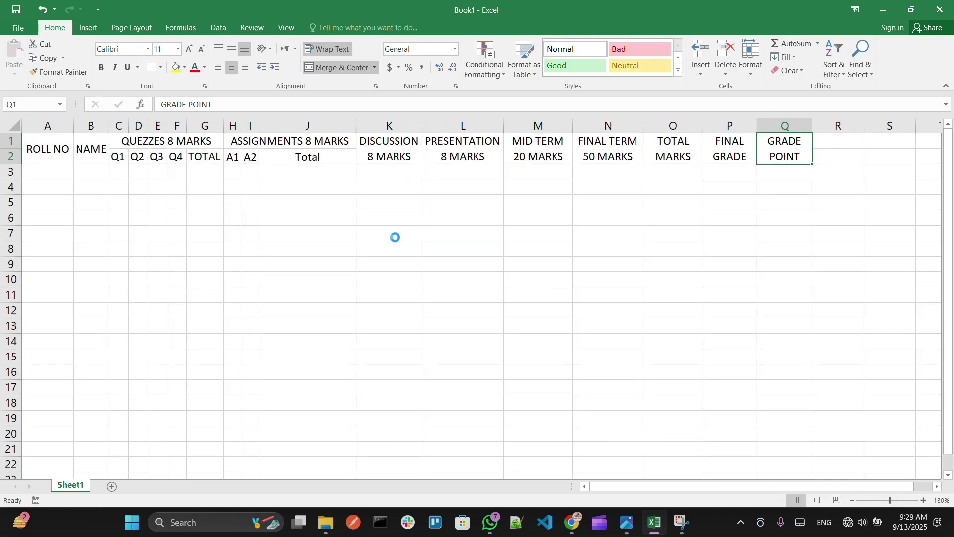
{"action": "scroll", "coordinate": [396, 237], "scroll_direction": "up", "scroll_amount": 2, "text": "ctrl"}
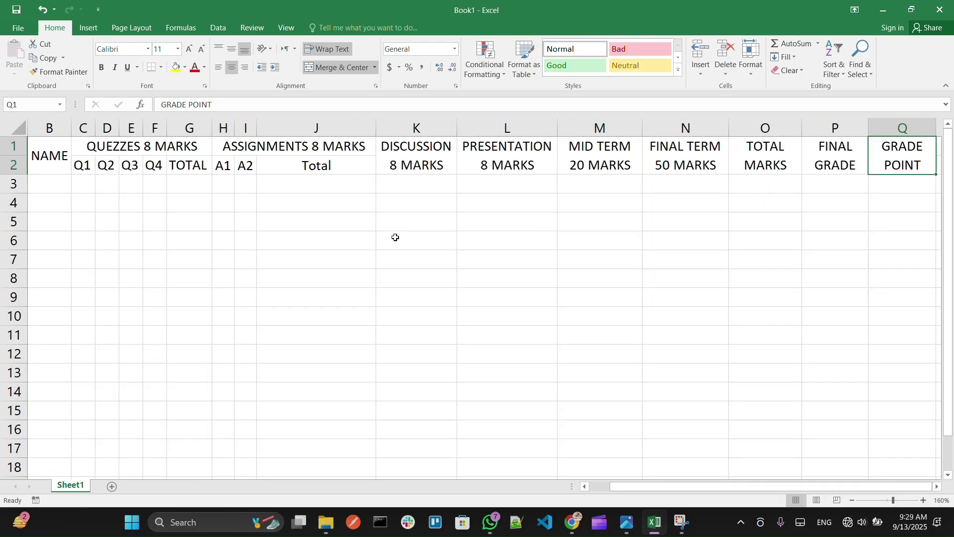
{"action": "scroll", "coordinate": [395, 237], "scroll_direction": "down", "scroll_amount": 2, "text": "ctrl"}
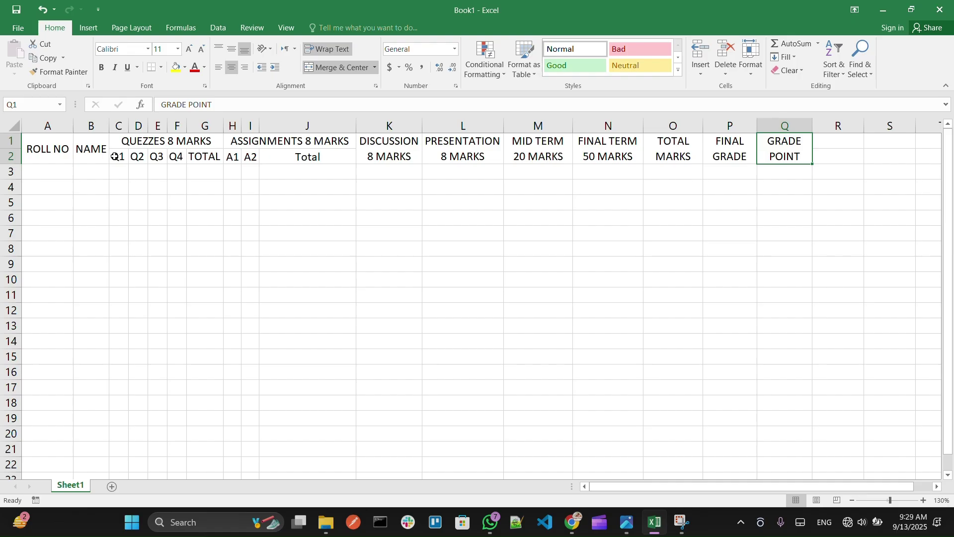
{"action": "left_click_drag", "start_coordinate": [54, 154], "coordinate": [768, 154]}
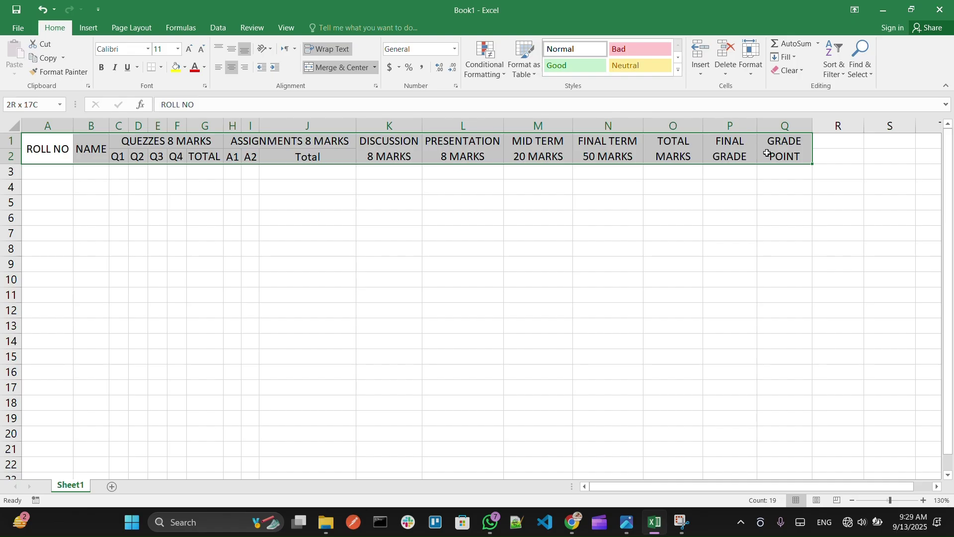
{"action": "left_click_drag", "start_coordinate": [768, 154], "coordinate": [770, 308]}
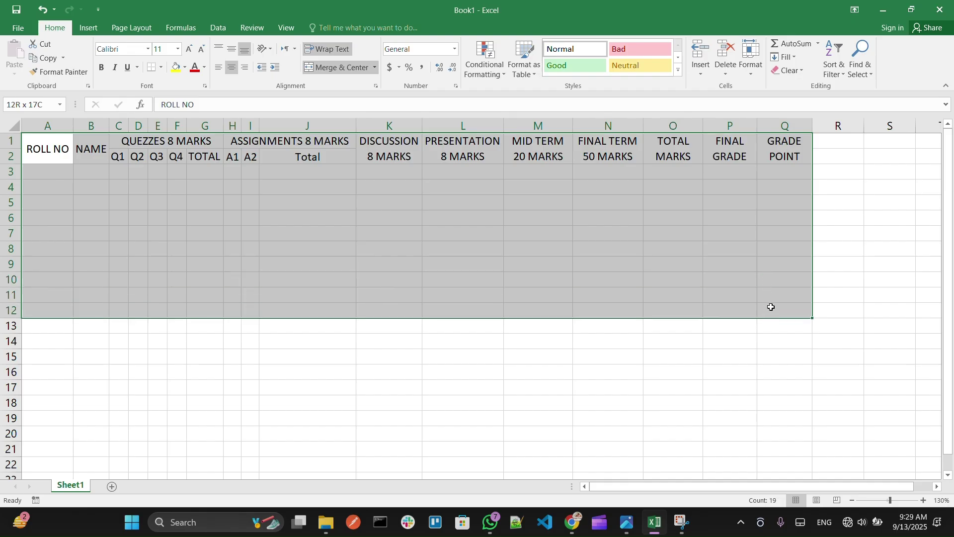
{"action": "left_click_drag", "start_coordinate": [771, 306], "coordinate": [770, 306]}
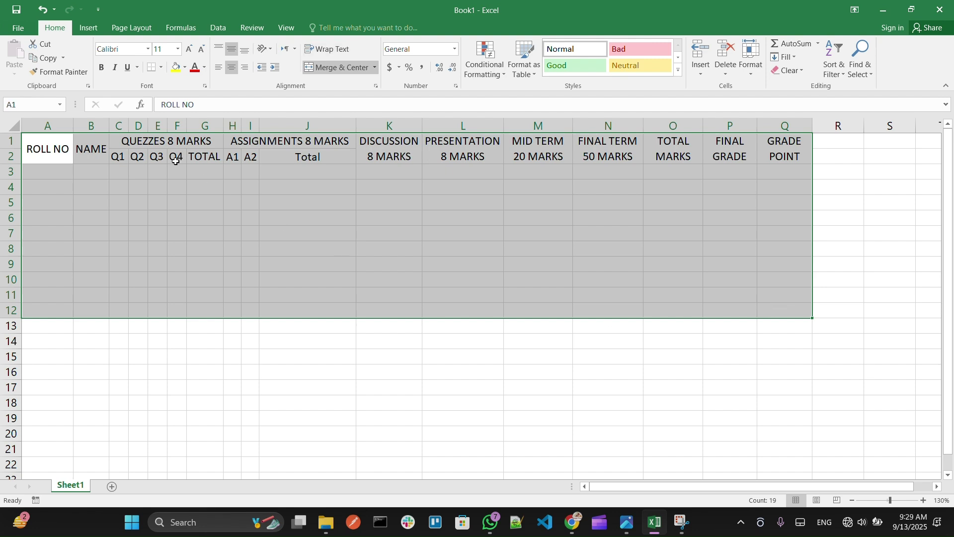
{"action": "left_click", "coordinate": [163, 70]}
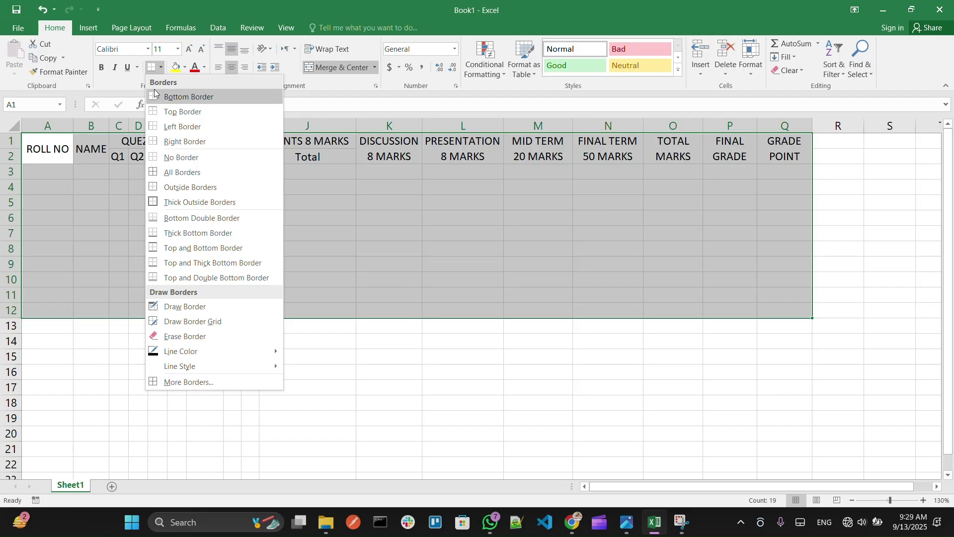
{"action": "left_click", "coordinate": [169, 172]}
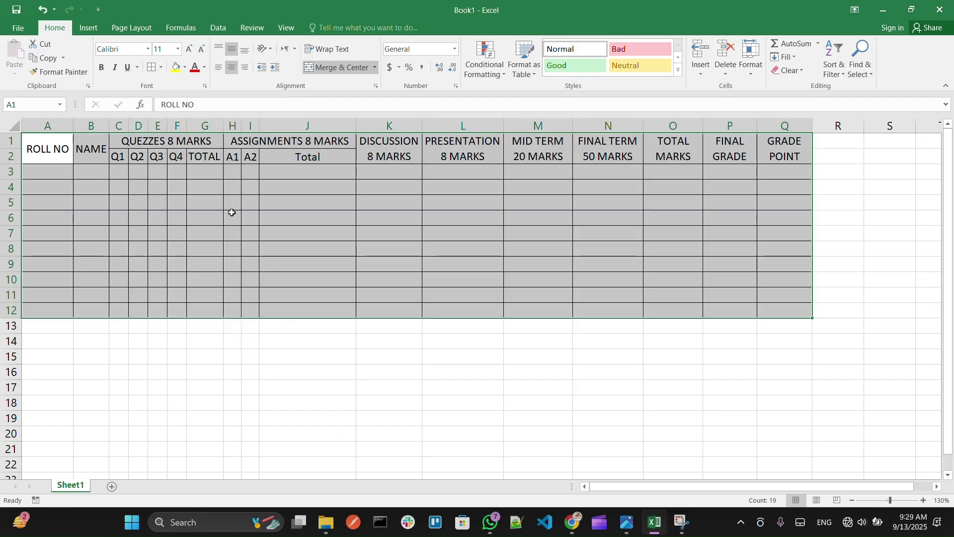
{"action": "left_click", "coordinate": [368, 199]}
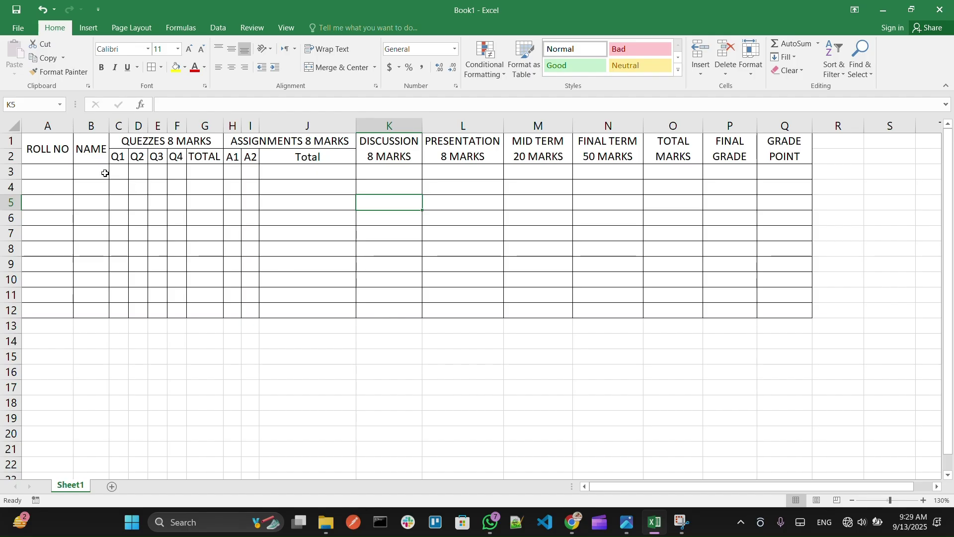
Step: Fill the header rows A1:Q2 with light gray and make their text bold
{"action": "left_click_drag", "start_coordinate": [48, 150], "coordinate": [774, 157]}
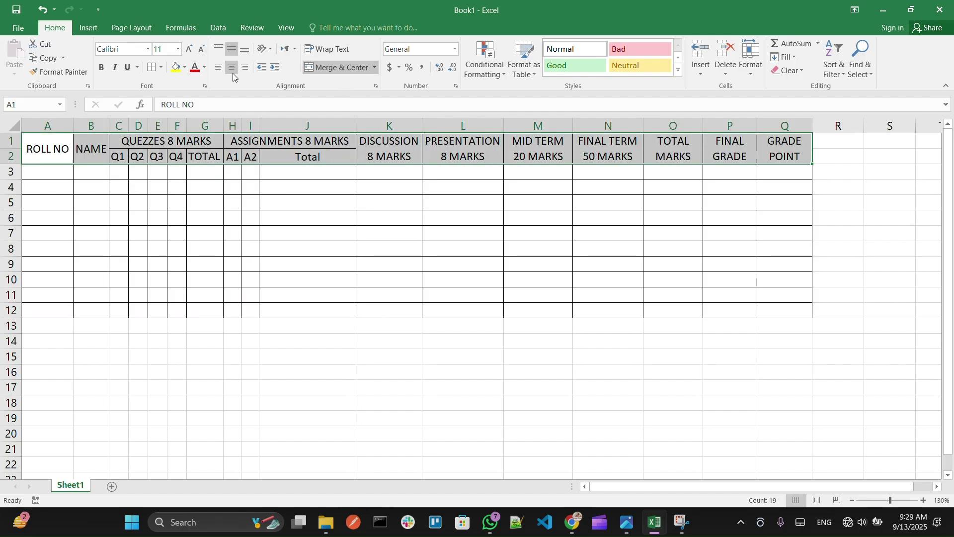
{"action": "left_click", "coordinate": [185, 67]}
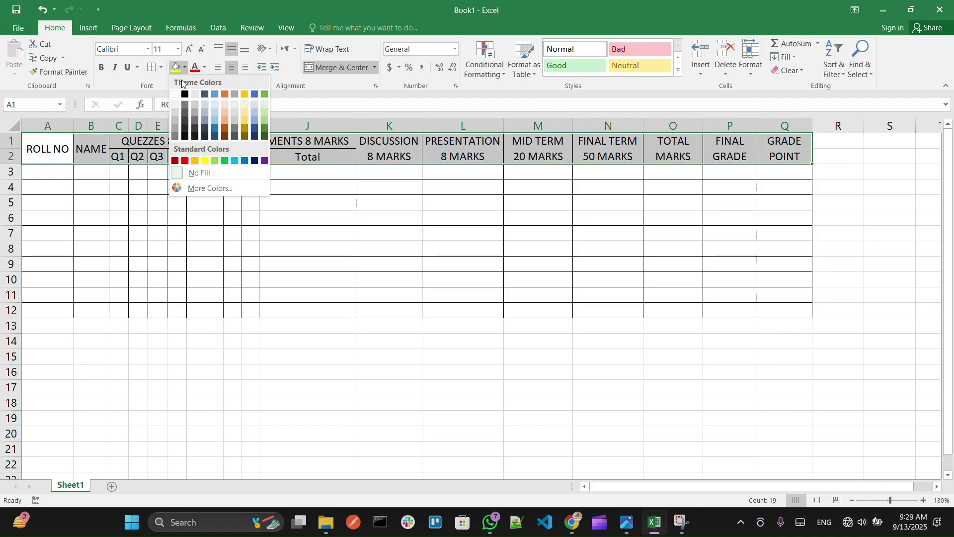
{"action": "left_click", "coordinate": [196, 106]}
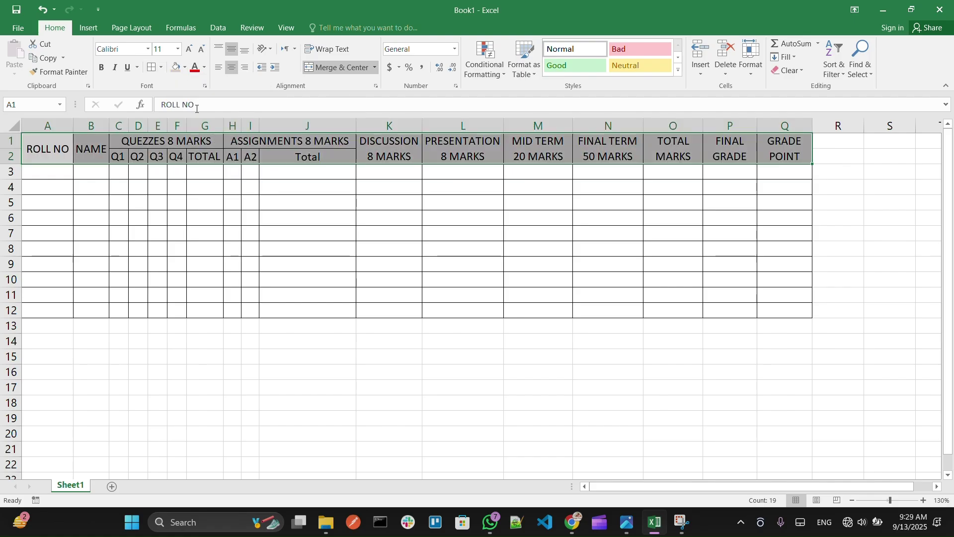
{"action": "left_click", "coordinate": [102, 71]}
{"action": "left_click", "coordinate": [231, 159]}
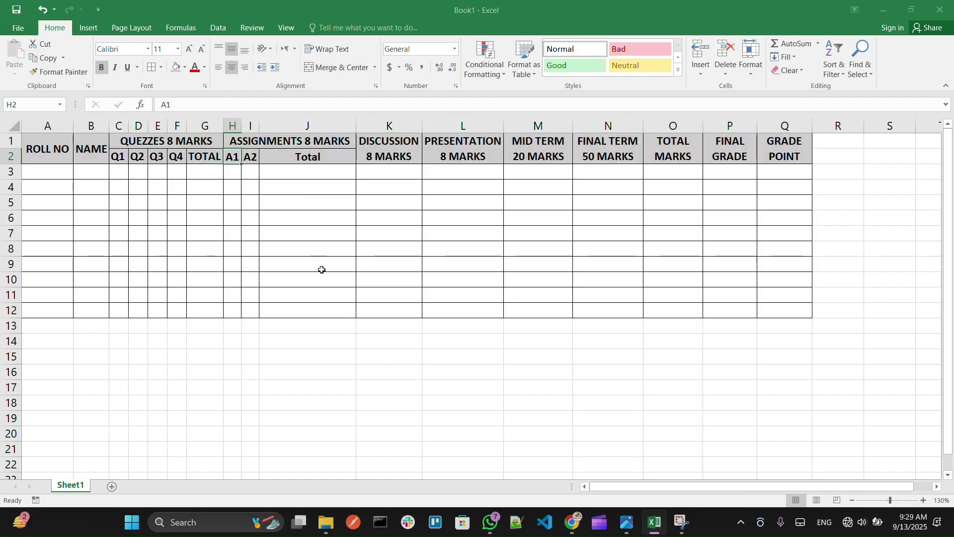
Step: Check the roll number column in the photo, then enter 101 as the first roll number in A3
{"action": "key", "text": "alt+Tab"}
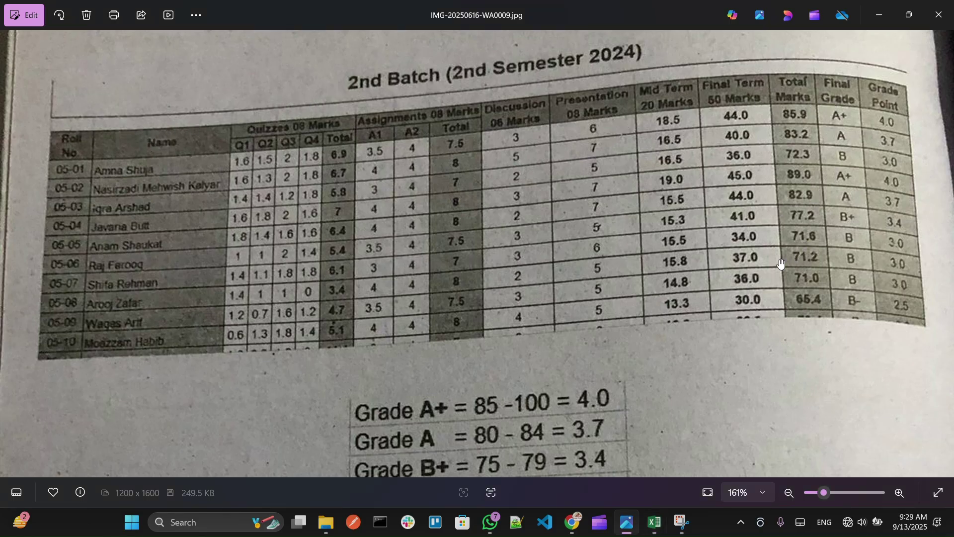
{"action": "key", "text": "alt+Tab"}
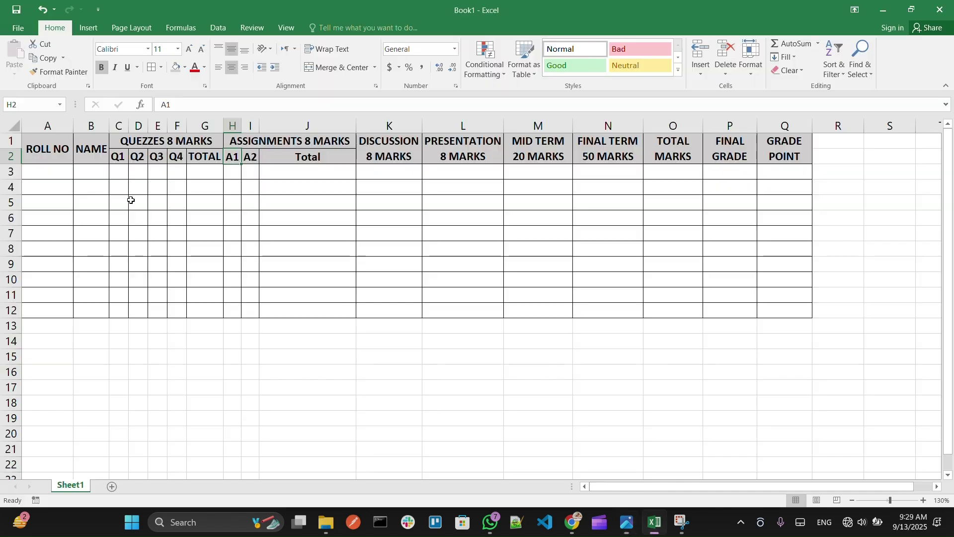
{"action": "left_click", "coordinate": [43, 170]}
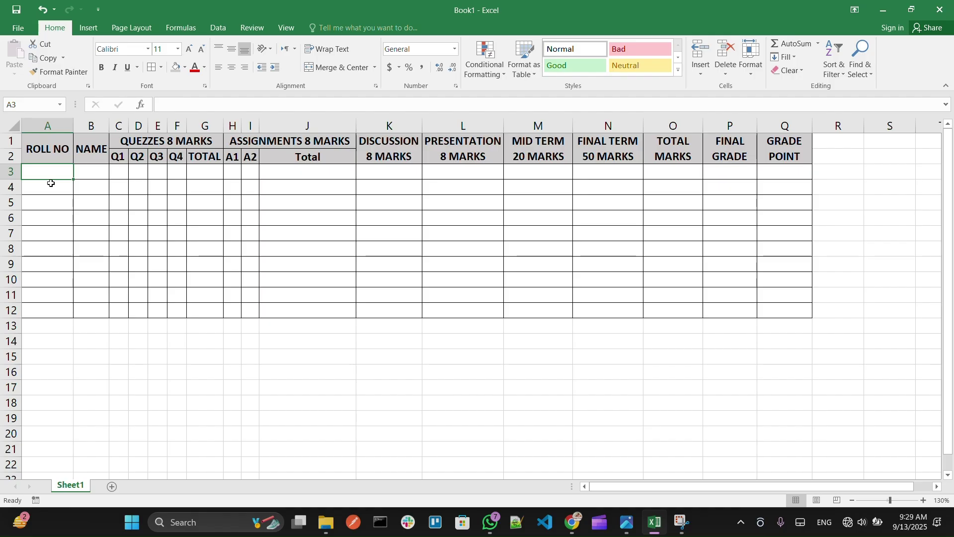
{"action": "type", "text": "101"}
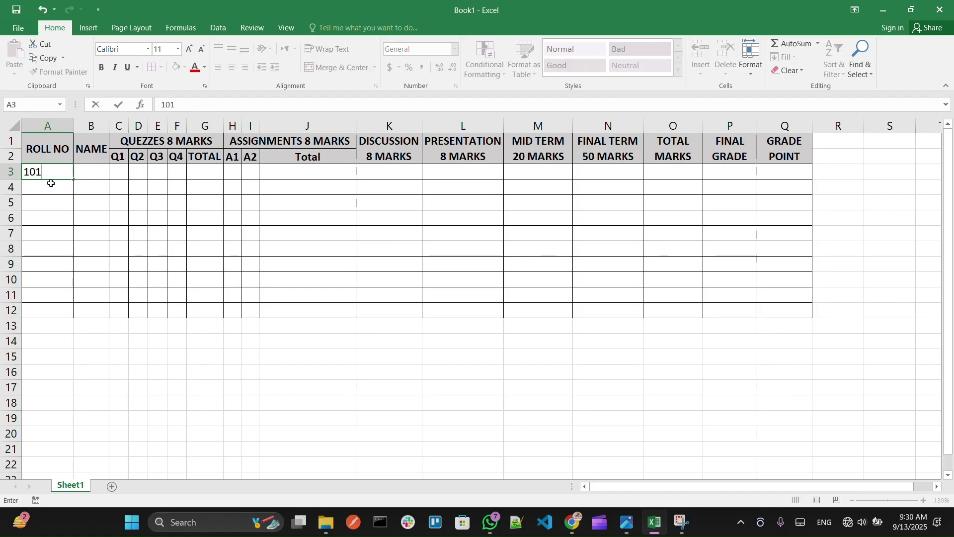
{"action": "key", "text": "Return"}
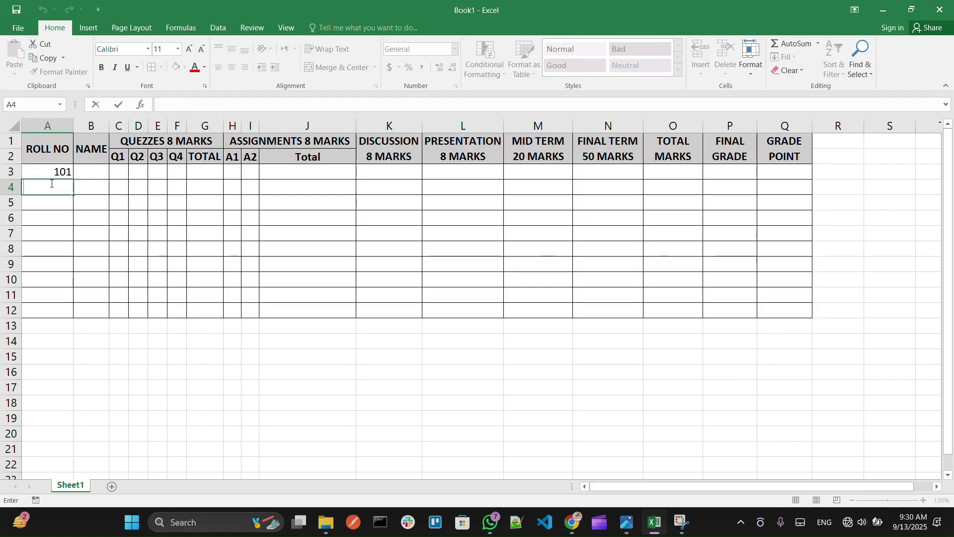
Step: Extend the roll numbers with 102 in A4 through 110 in A12, and center them horizontally and vertically
{"action": "type", "text": "102"}
{"action": "left_click", "coordinate": [59, 173]}
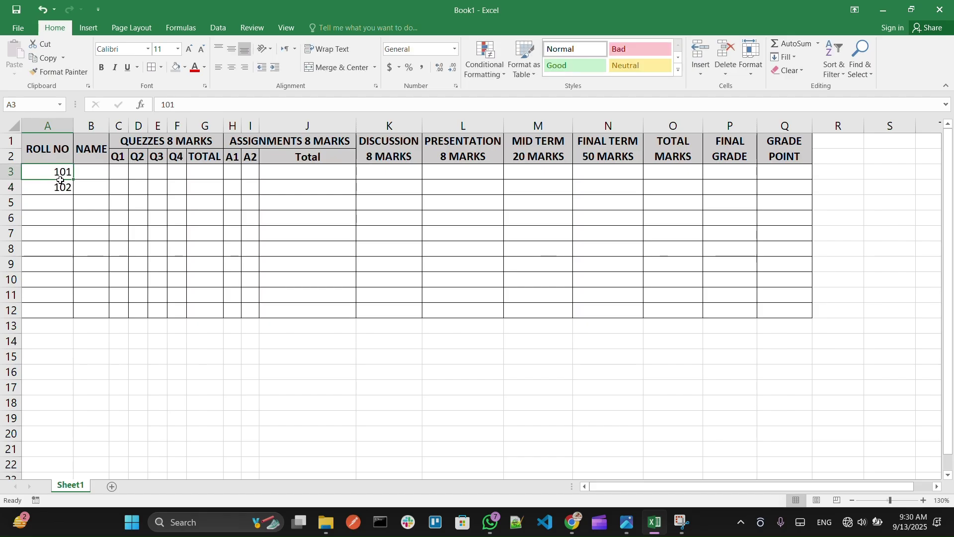
{"action": "left_click_drag", "start_coordinate": [60, 181], "coordinate": [72, 316]}
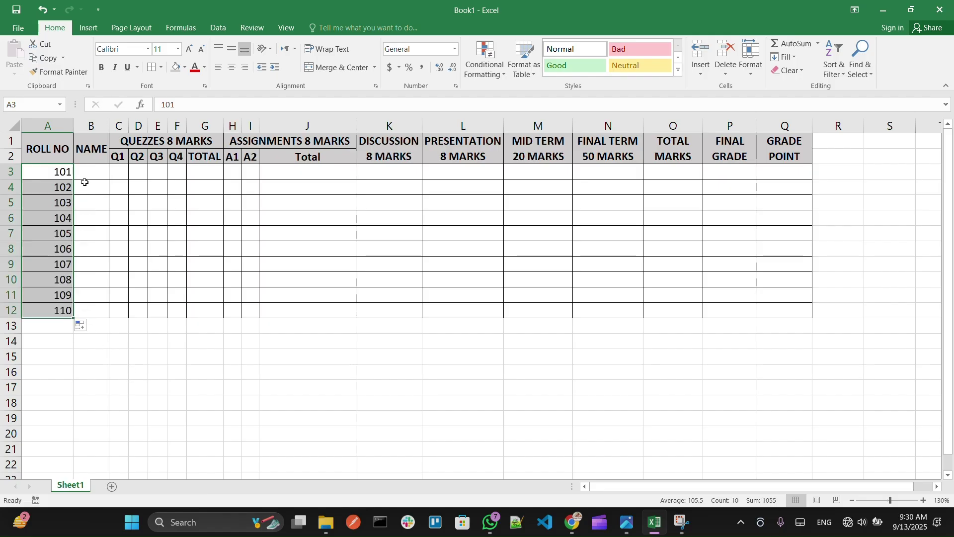
{"action": "left_click", "coordinate": [229, 48]}
{"action": "left_click", "coordinate": [232, 68]}
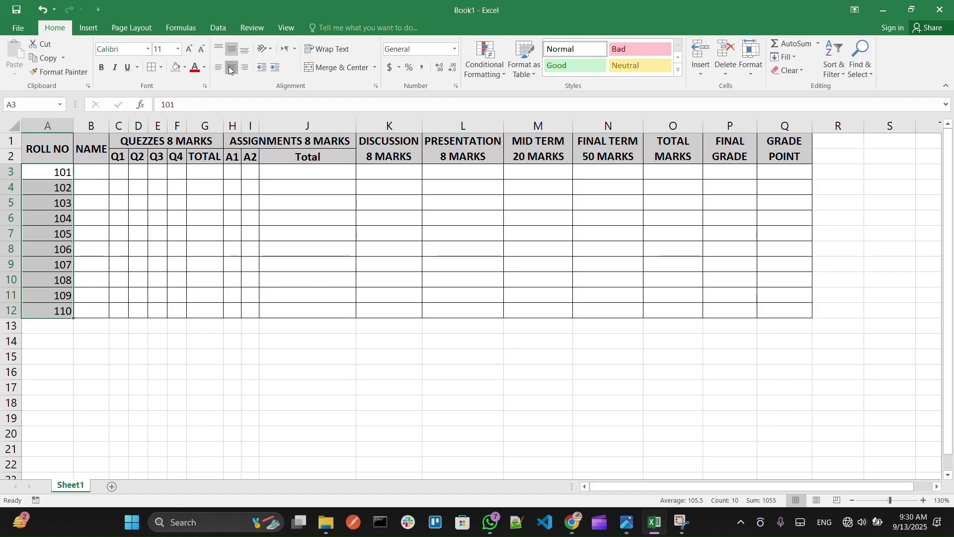
Step: Enter Student 1 as the first name in B3 and widen column B to fit it
{"action": "left_click", "coordinate": [98, 172]}
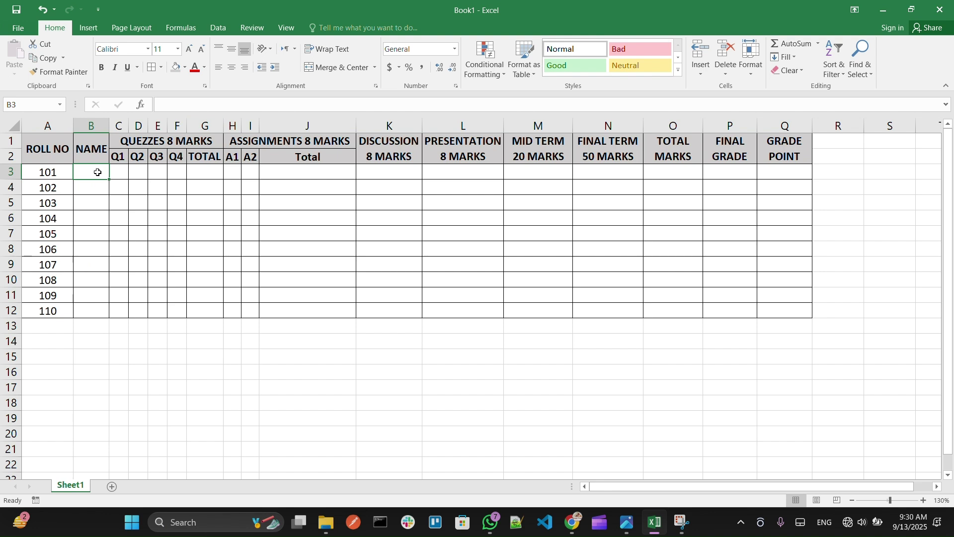
{"action": "type", "text": "Stu"}
{"action": "type", "text": "dent 1"}
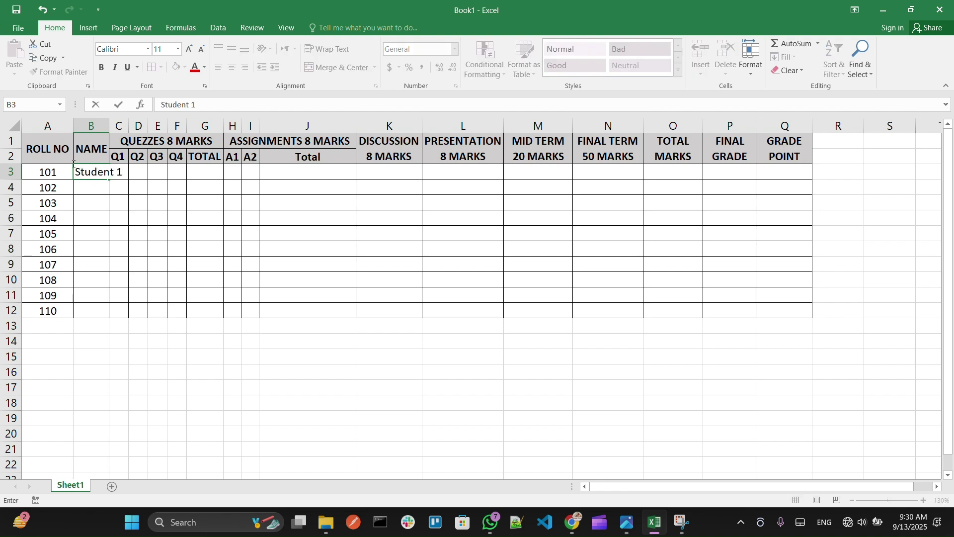
{"action": "left_click", "coordinate": [98, 124]}
{"action": "double_click", "coordinate": [109, 123]}
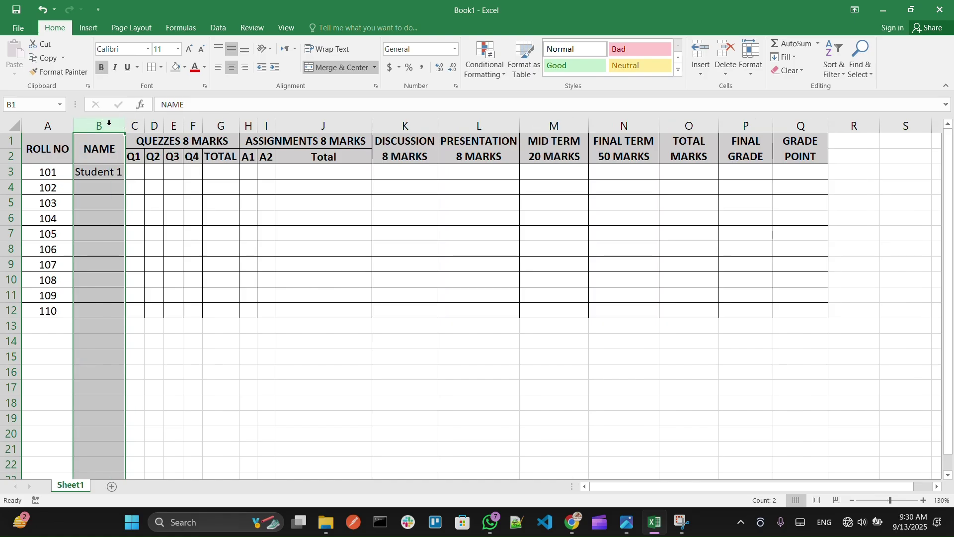
Step: Enter Student 2 in B4 and fill the name series down to Student 10 in B12
{"action": "left_click", "coordinate": [109, 188]}
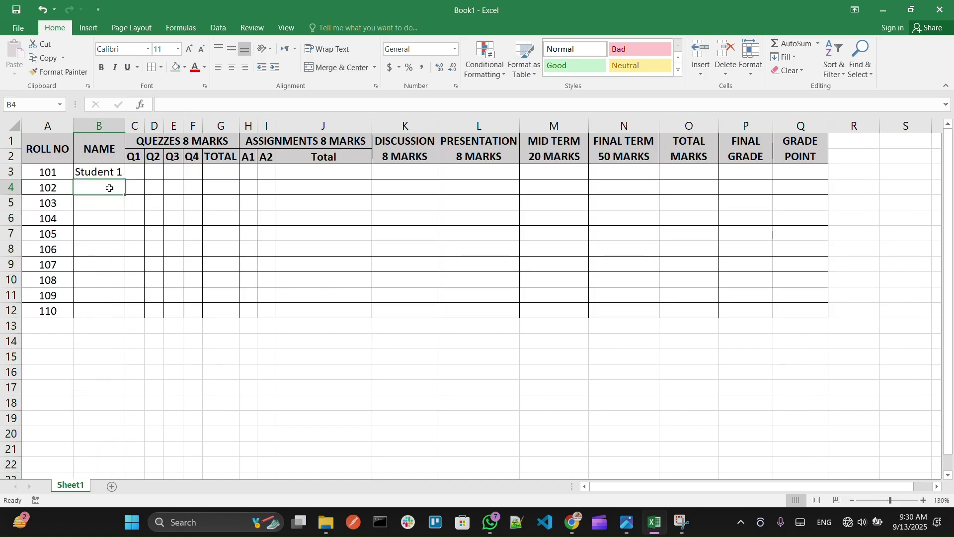
{"action": "type", "text": "Student "}
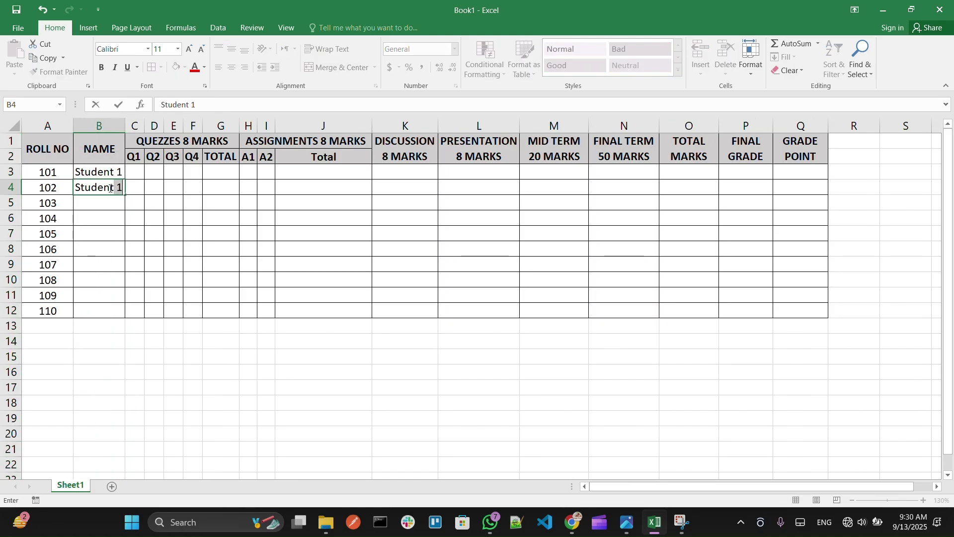
{"action": "type", "text": "2"}
{"action": "left_click", "coordinate": [120, 171]}
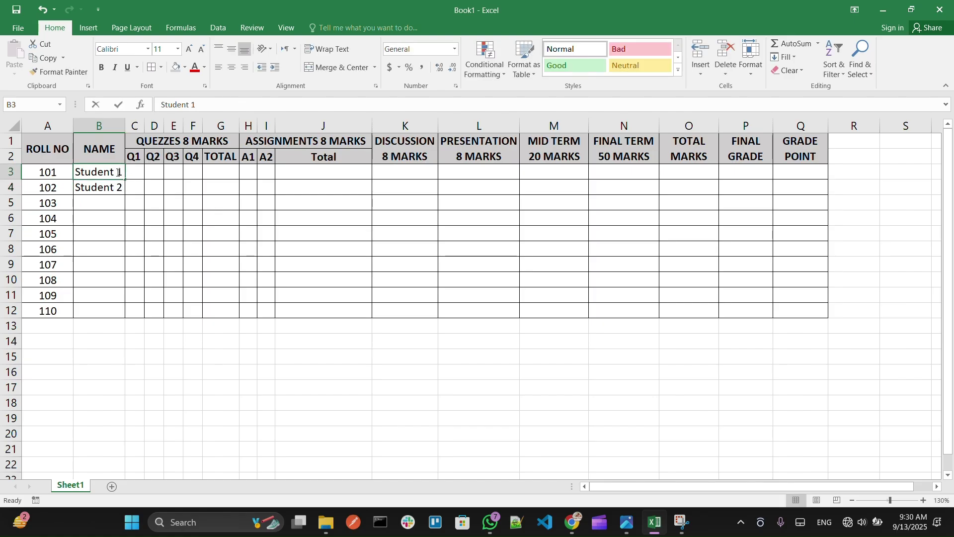
{"action": "double_click", "coordinate": [120, 172]}
{"action": "left_click_drag", "start_coordinate": [99, 174], "coordinate": [125, 314]}
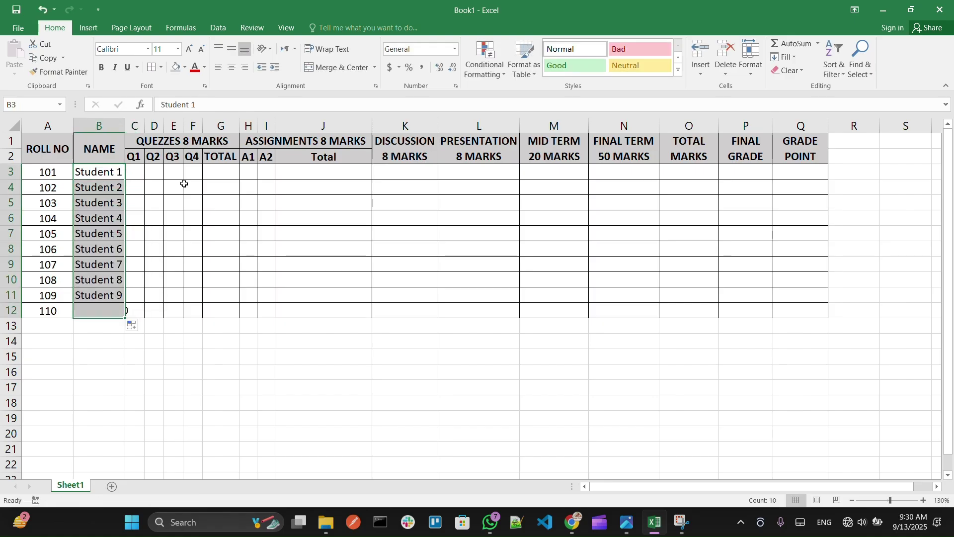
Step: Check the Q1 marks in the photo, then enter 1.6 as the first student's Q1 mark in C3
{"action": "left_click", "coordinate": [140, 174]}
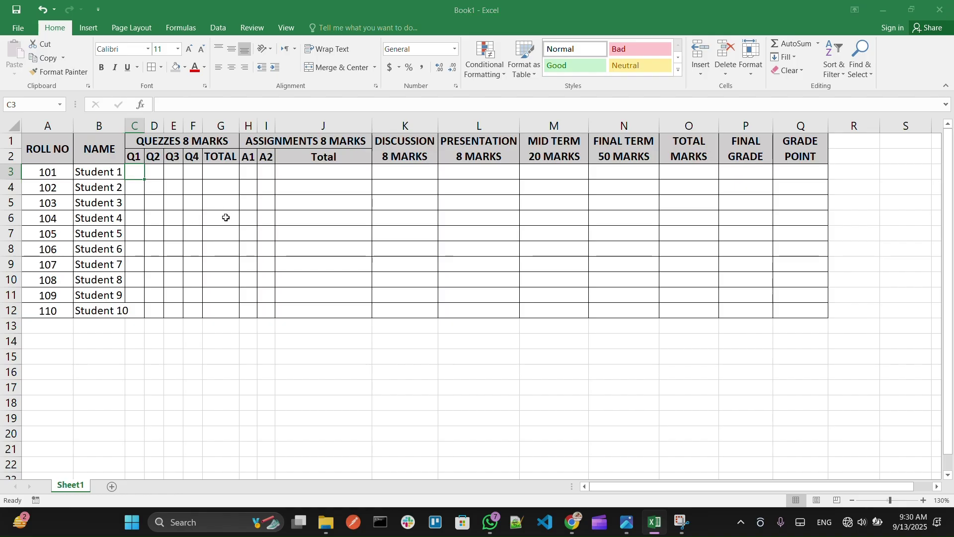
{"action": "key", "text": "alt+Tab"}
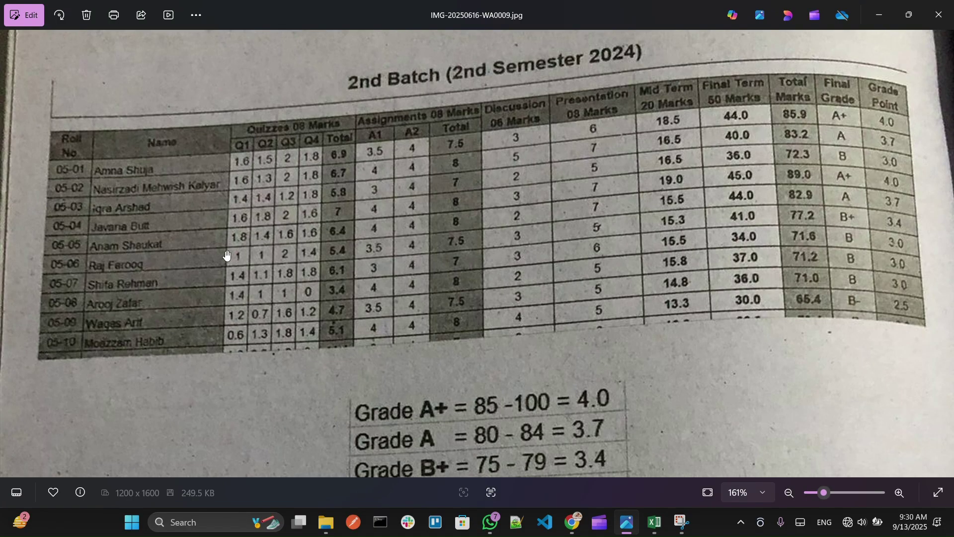
{"action": "key", "text": "alt+Tab"}
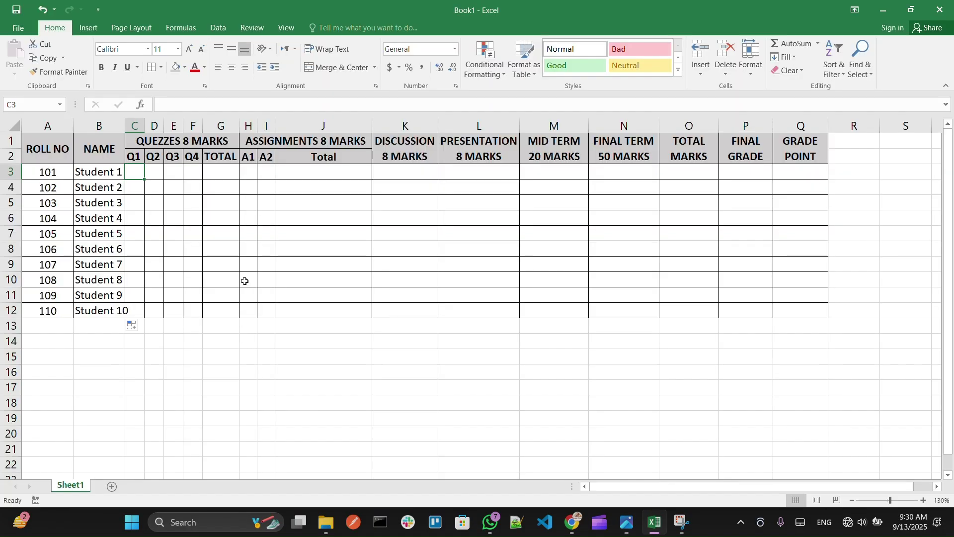
{"action": "type", "text": "1"}
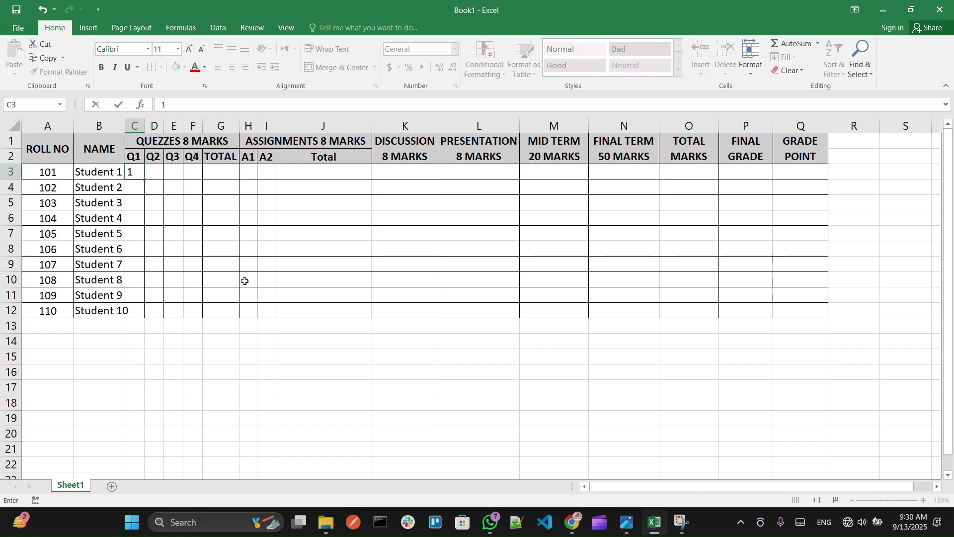
{"action": "type", "text": ".6"}
{"action": "key", "text": "Return"}
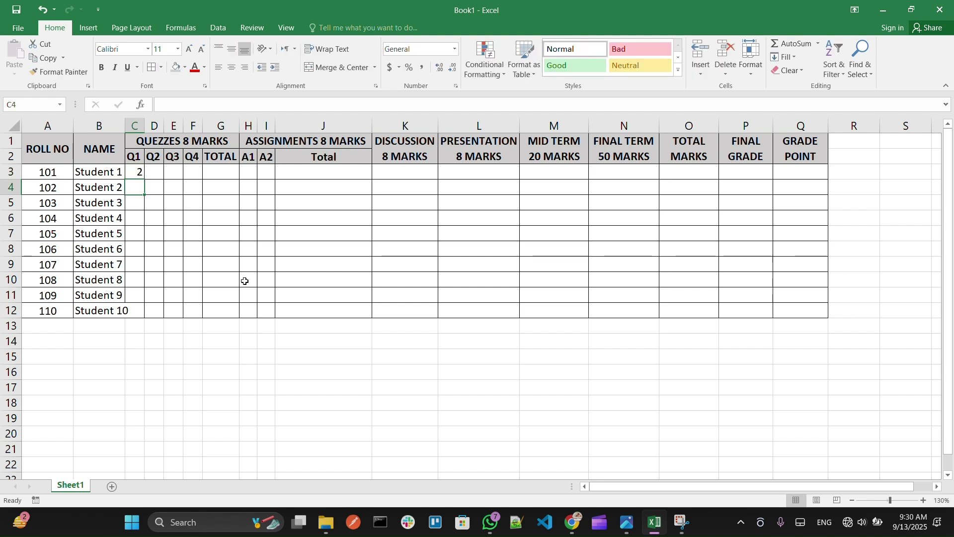
Step: Format C3 as a Number with two decimal places and copy that format to C3:J12
{"action": "left_click", "coordinate": [138, 174]}
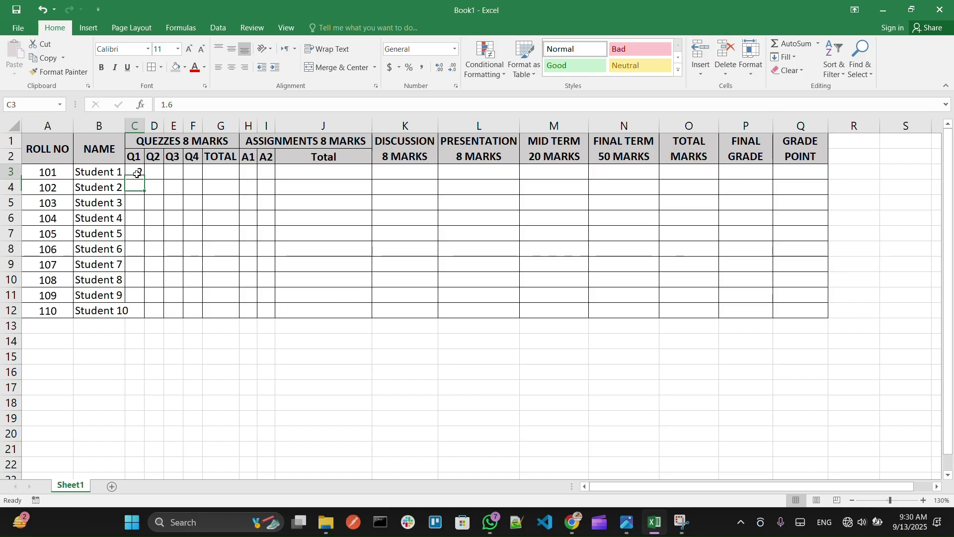
{"action": "left_click", "coordinate": [455, 87]}
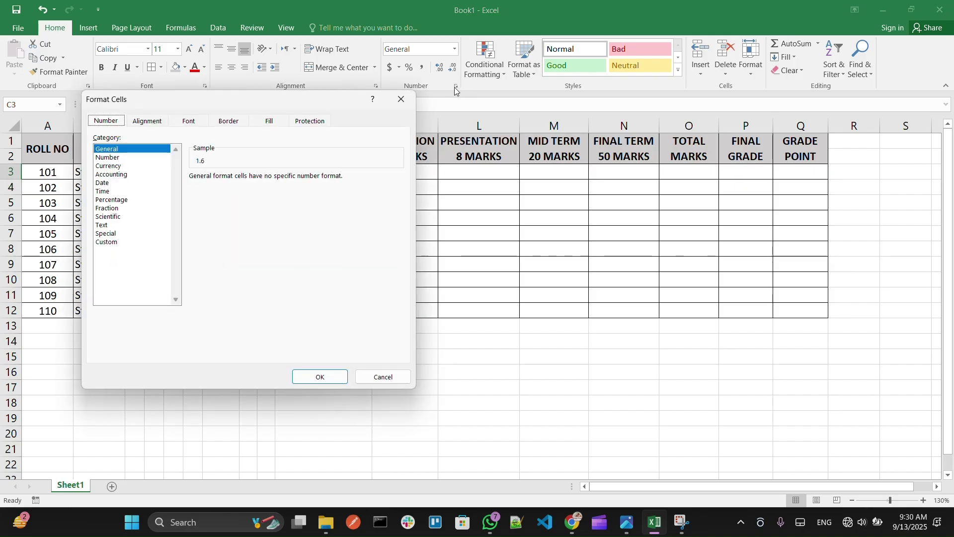
{"action": "left_click", "coordinate": [109, 158]}
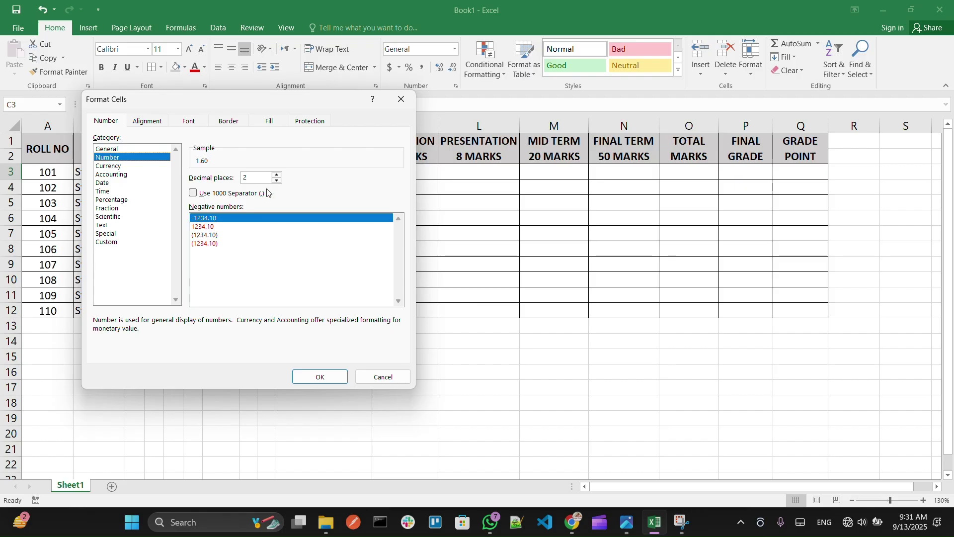
{"action": "left_click", "coordinate": [319, 382]}
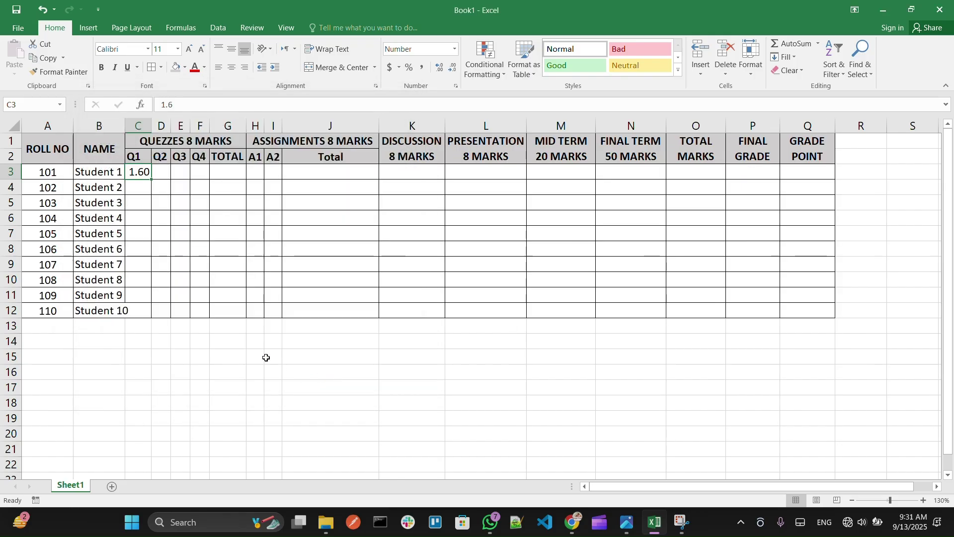
{"action": "left_click", "coordinate": [64, 71]}
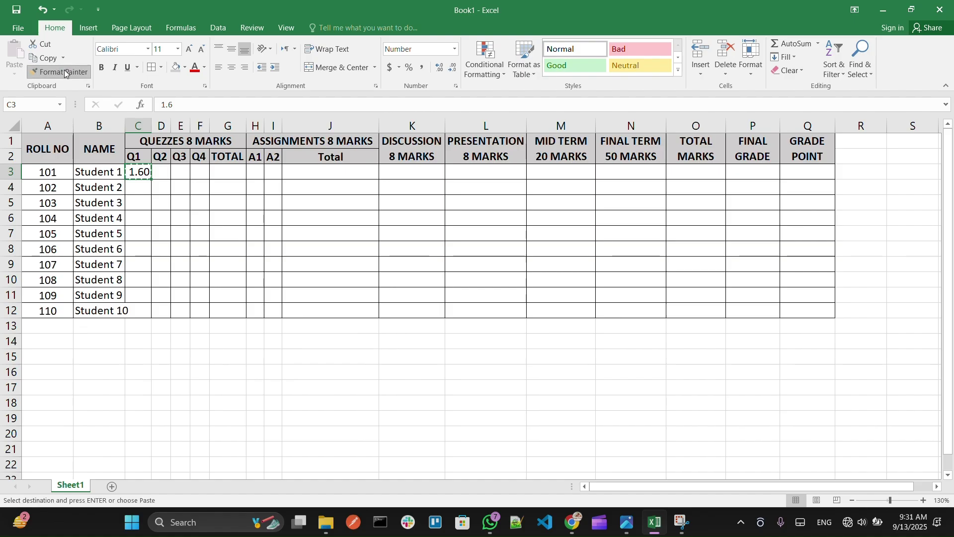
{"action": "mouse_move", "coordinate": [142, 170]}
{"action": "left_mouse_down"}
{"action": "mouse_move", "coordinate": [239, 185]}
{"action": "mouse_move", "coordinate": [309, 213]}
{"action": "mouse_move", "coordinate": [323, 309]}
{"action": "left_mouse_up"}
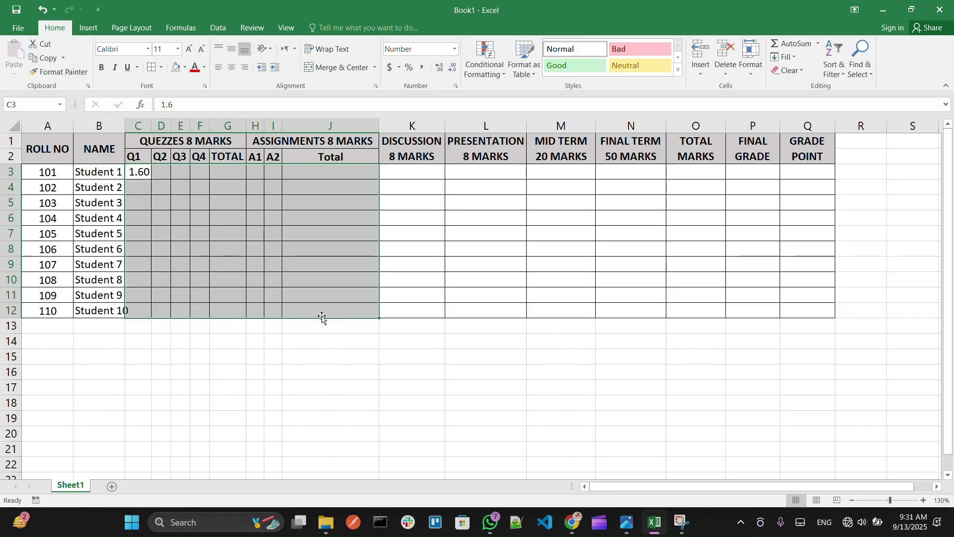
Step: Enter the Q1 marks 1.8, 1.4 and 2 for Students 2 to 4 in C4:C6
{"action": "left_click", "coordinate": [217, 230]}
{"action": "left_click", "coordinate": [143, 182]}
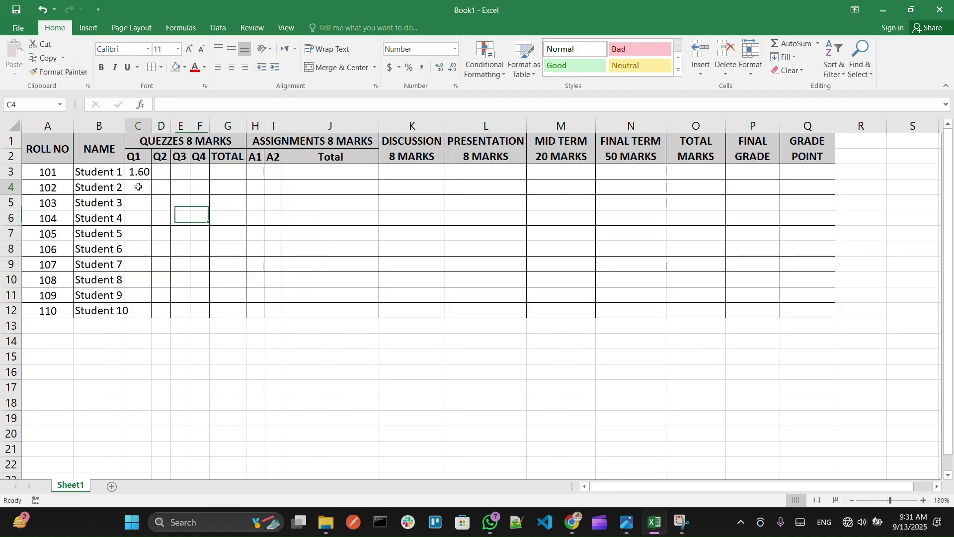
{"action": "type", "text": "1.8"}
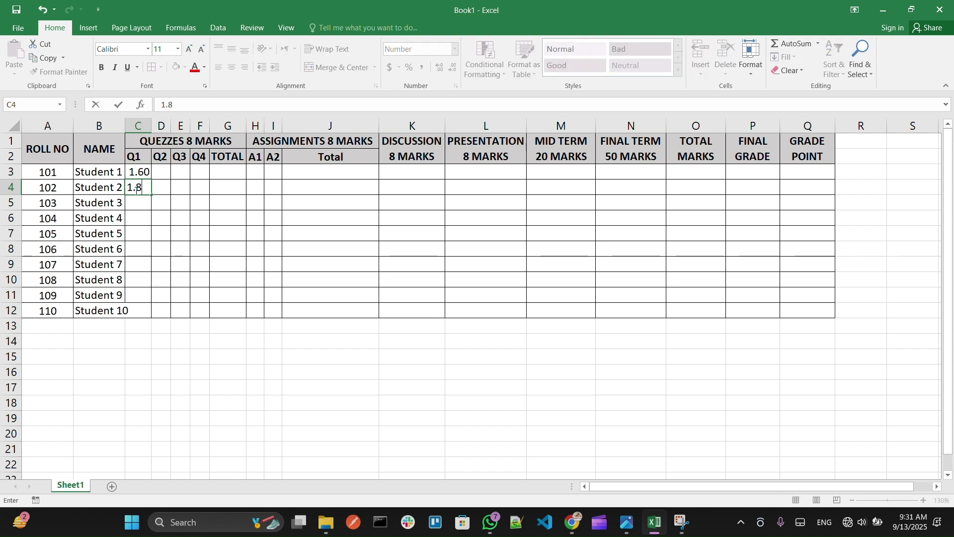
{"action": "left_click", "coordinate": [141, 204]}
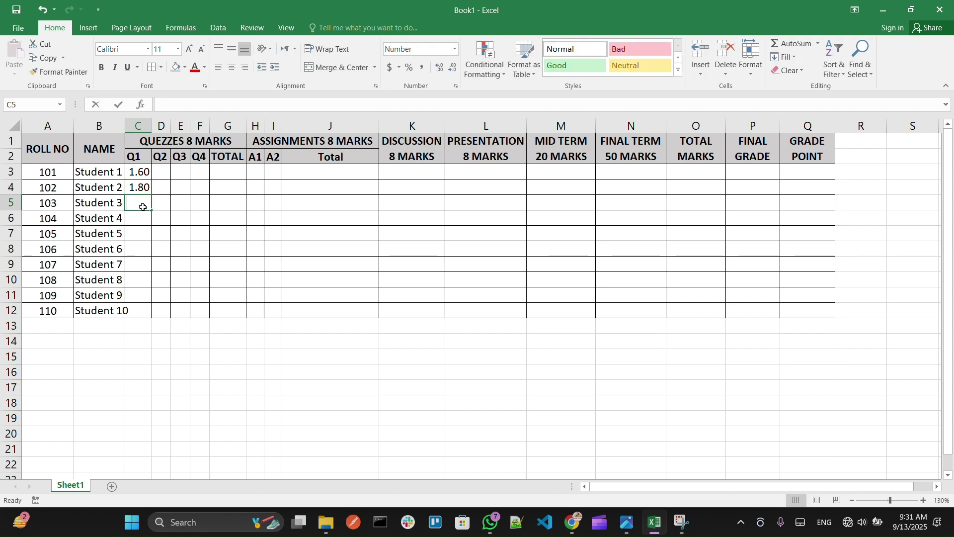
{"action": "type", "text": "1.4"}
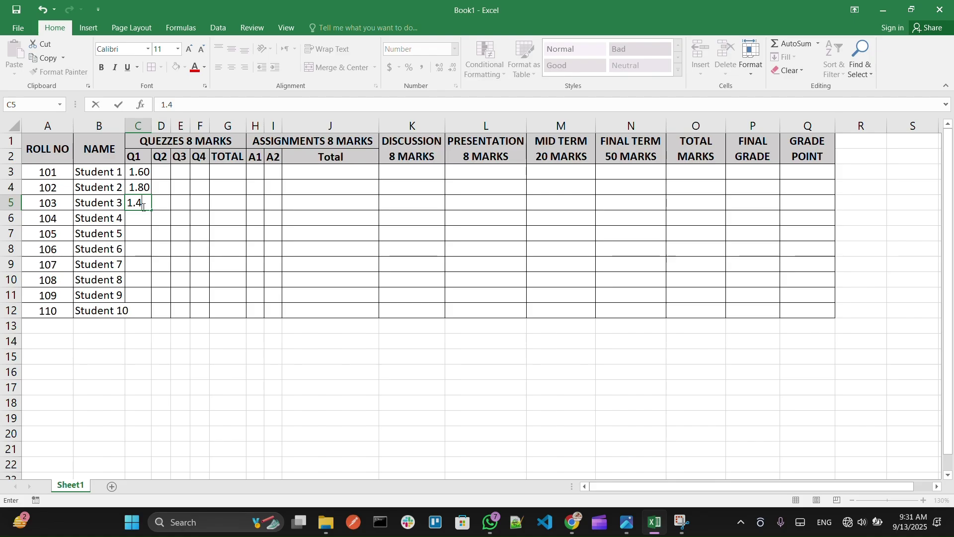
{"action": "left_click", "coordinate": [138, 217]}
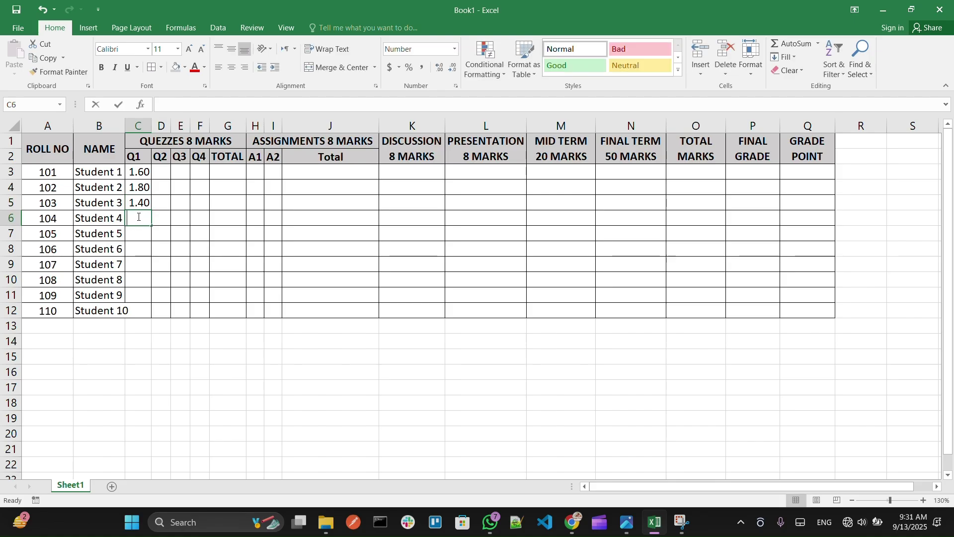
{"action": "type", "text": "2"}
Step: Enter the Q1 marks 1.3, 1.9 and 1.80 for Students 5 to 7 in C7:C9
{"action": "left_click", "coordinate": [139, 234]}
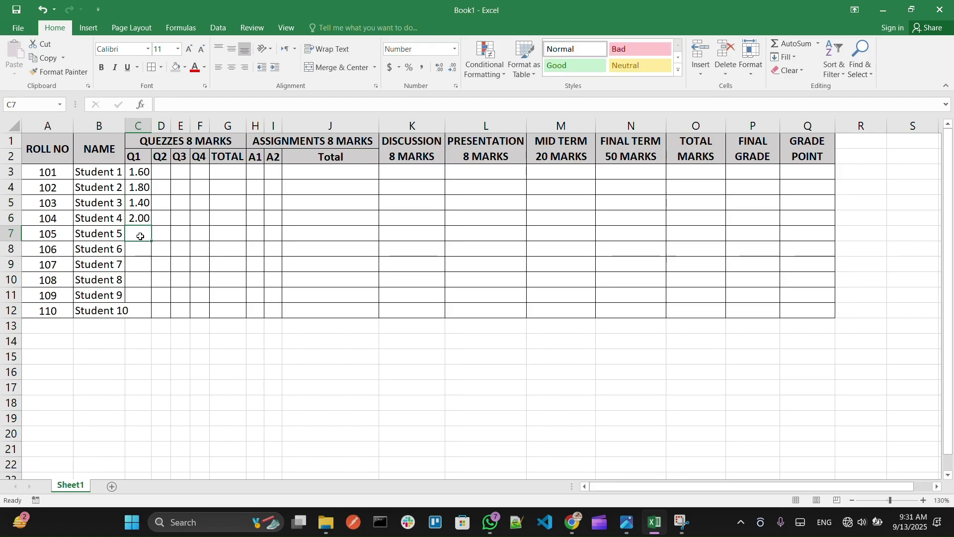
{"action": "type", "text": "1.3"}
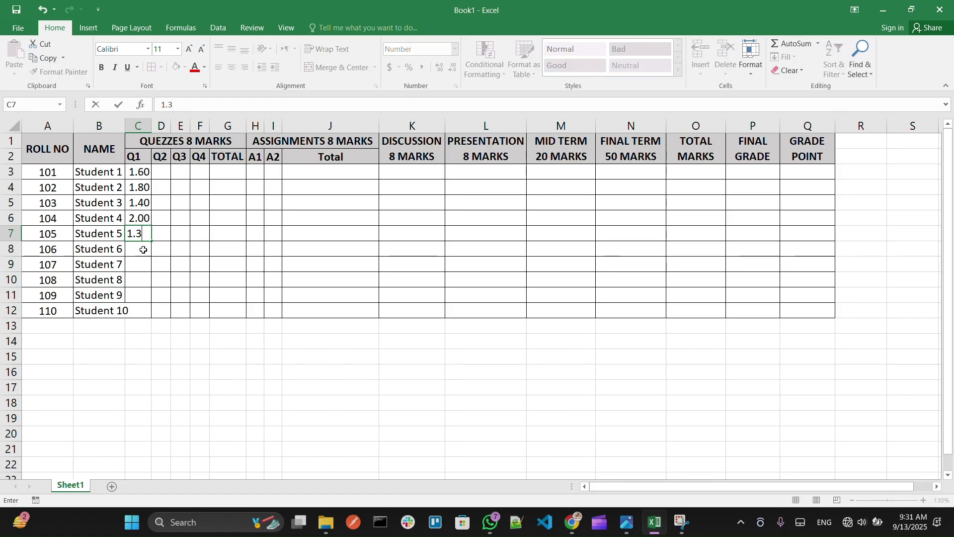
{"action": "left_click", "coordinate": [144, 253]}
{"action": "type", "text": "1.9"}
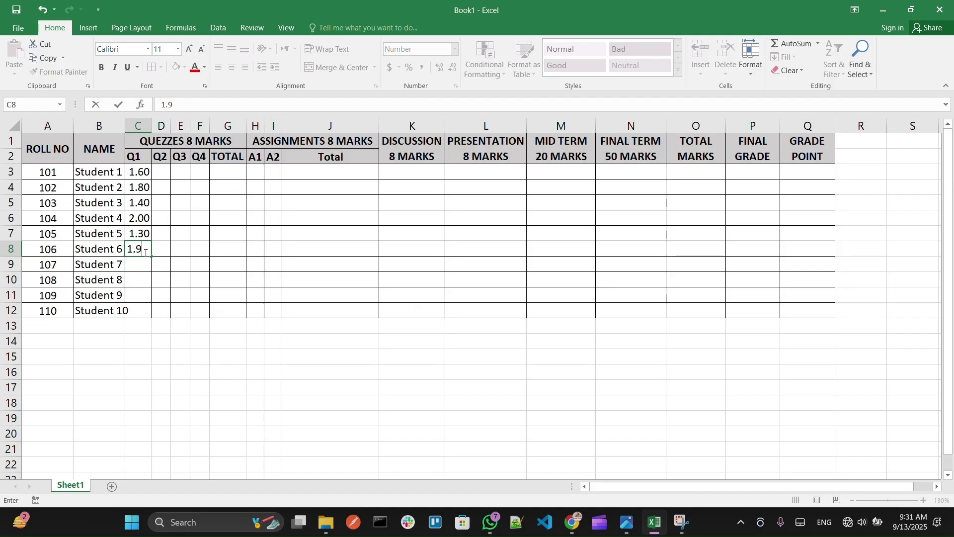
{"action": "left_click", "coordinate": [139, 265]}
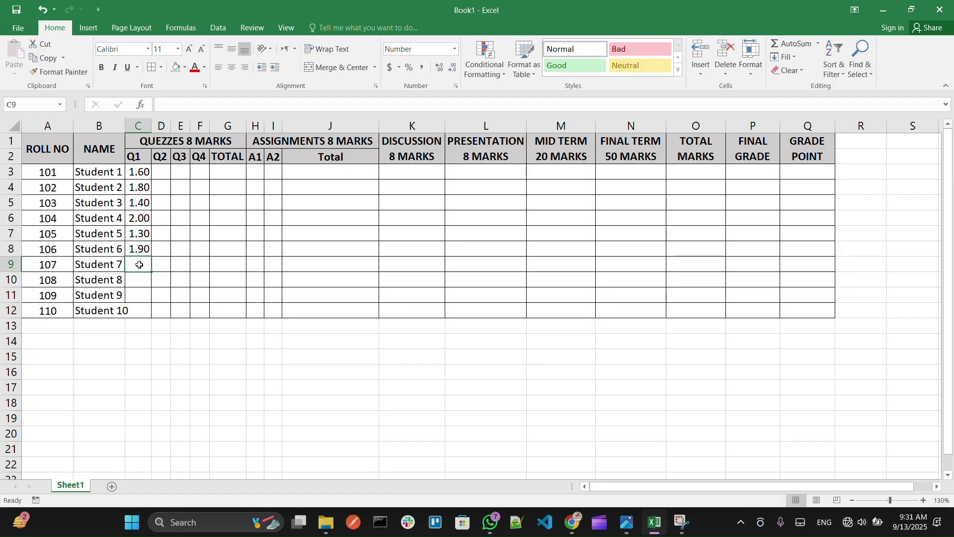
{"action": "type", "text": "1."}
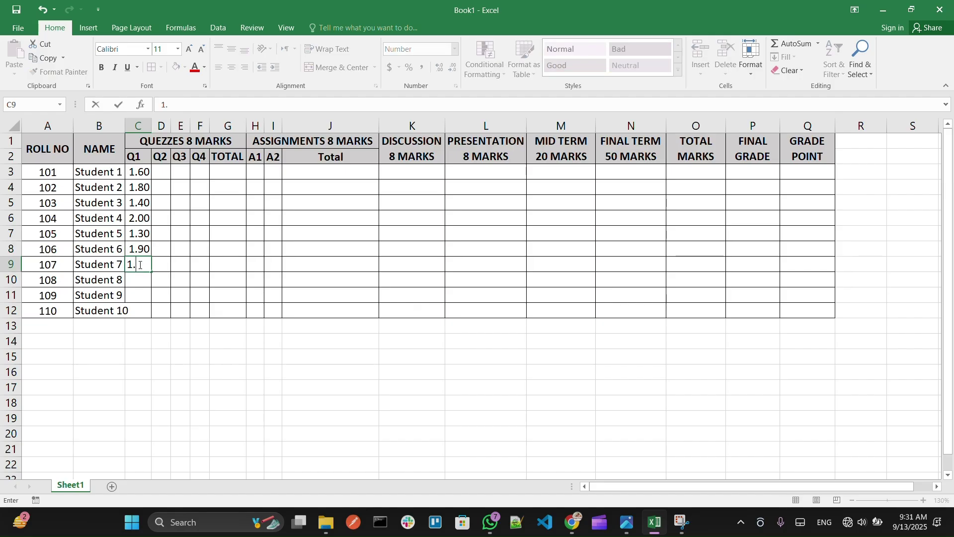
{"action": "type", "text": "80"}
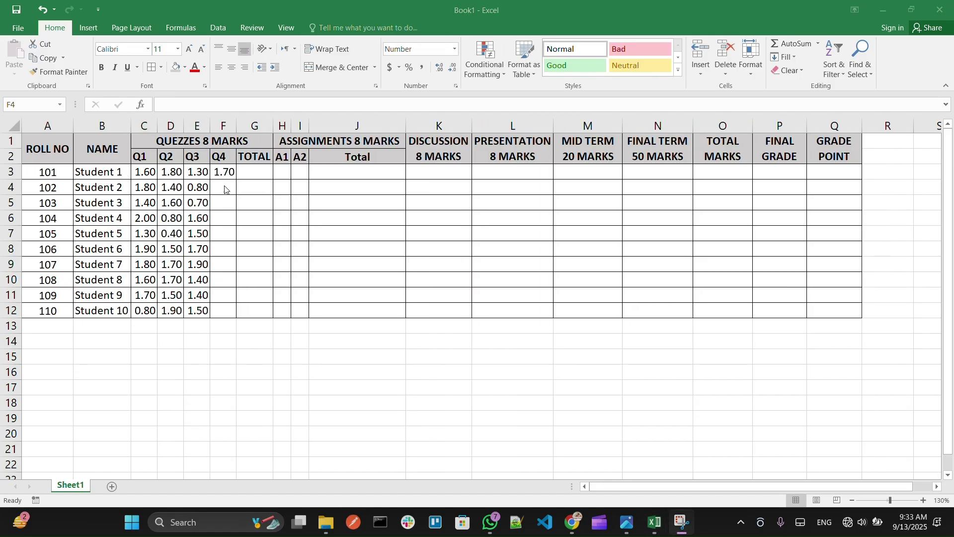
Step: Enter the Q4 marks 1.8, 1.9 and .5 for Students 2 to 4 in F4:F6
{"action": "left_click", "coordinate": [225, 187]}
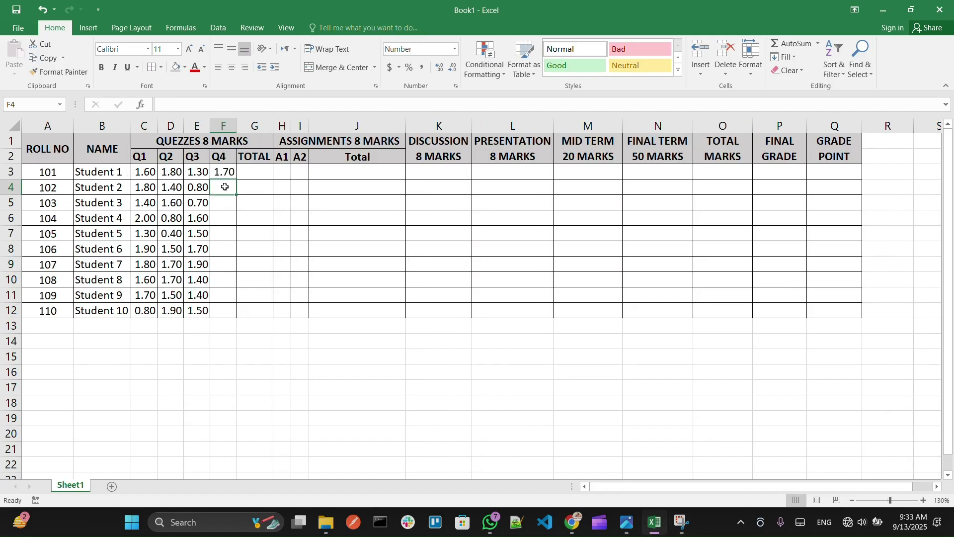
{"action": "type", "text": "1"}
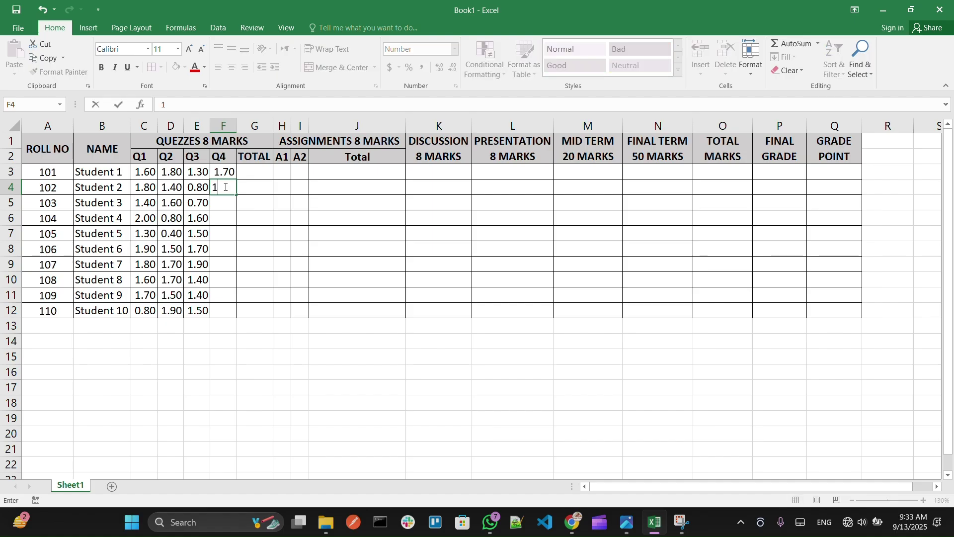
{"action": "type", "text": ".8"}
{"action": "key", "text": "Return"}
{"action": "type", "text": "1.9"}
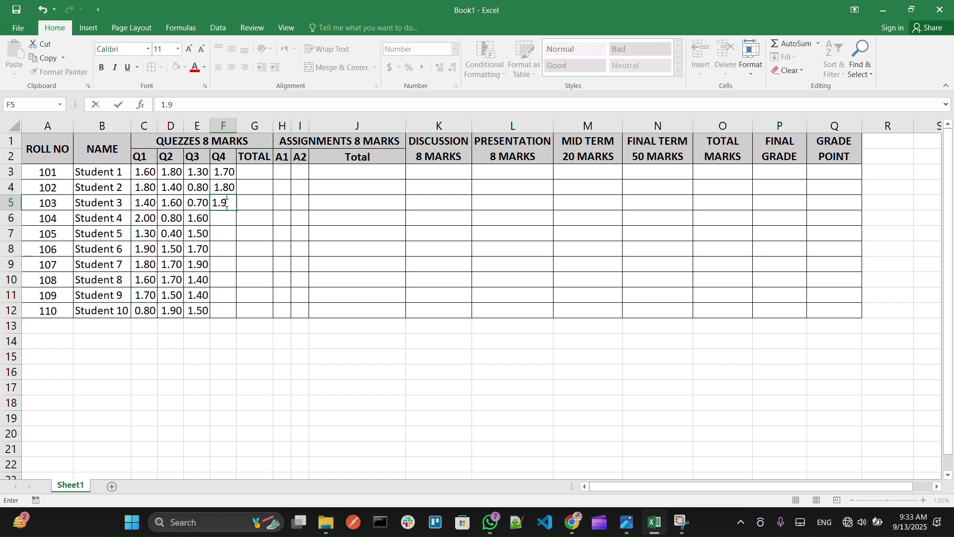
{"action": "key", "text": "Return"}
{"action": "type", "text": ".5"}
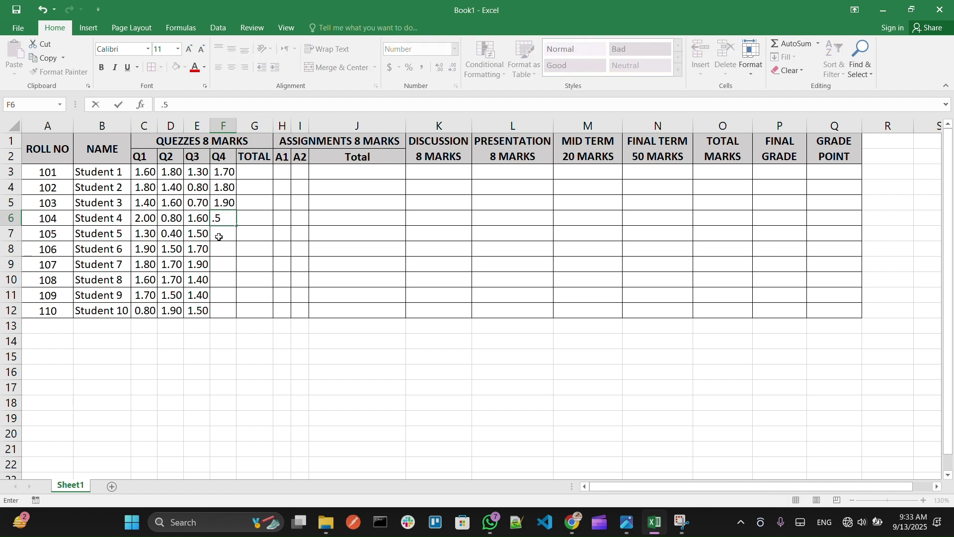
{"action": "key", "text": "Return"}
Step: Enter the Q4 marks .5, 1.7 and 1.8 for Students 5 to 7 in F7:F9
{"action": "type", "text": "."}
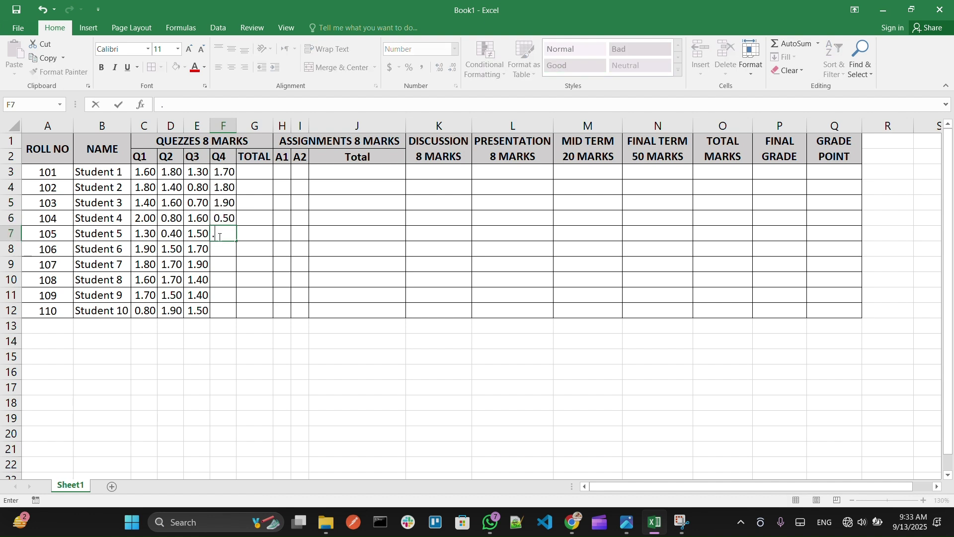
{"action": "type", "text": "5"}
{"action": "key", "text": "Return"}
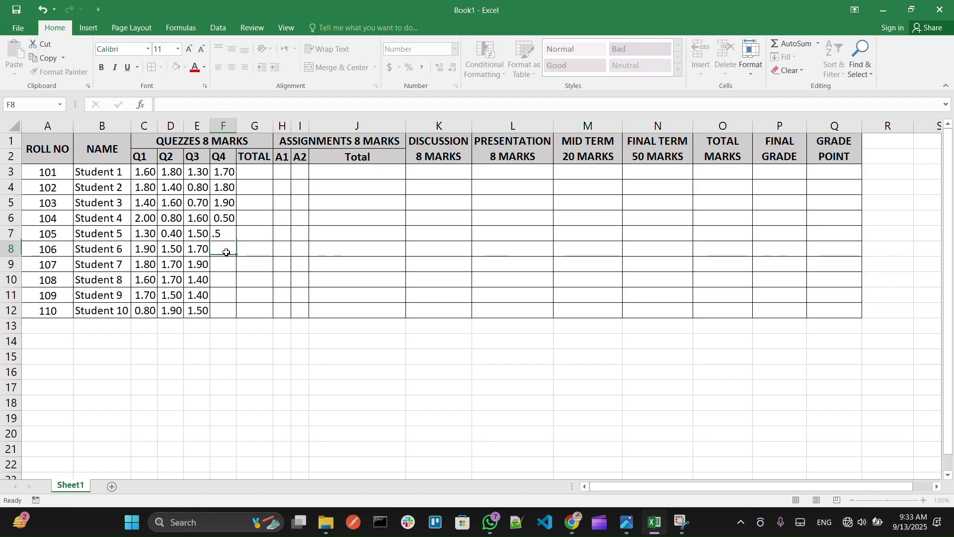
{"action": "type", "text": "1.7"}
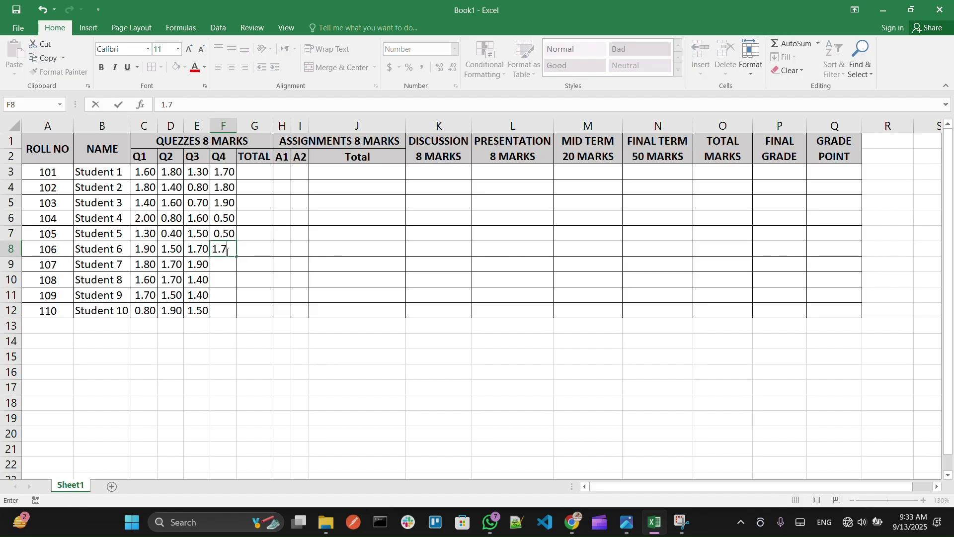
{"action": "key", "text": "Return"}
{"action": "type", "text": "1"}
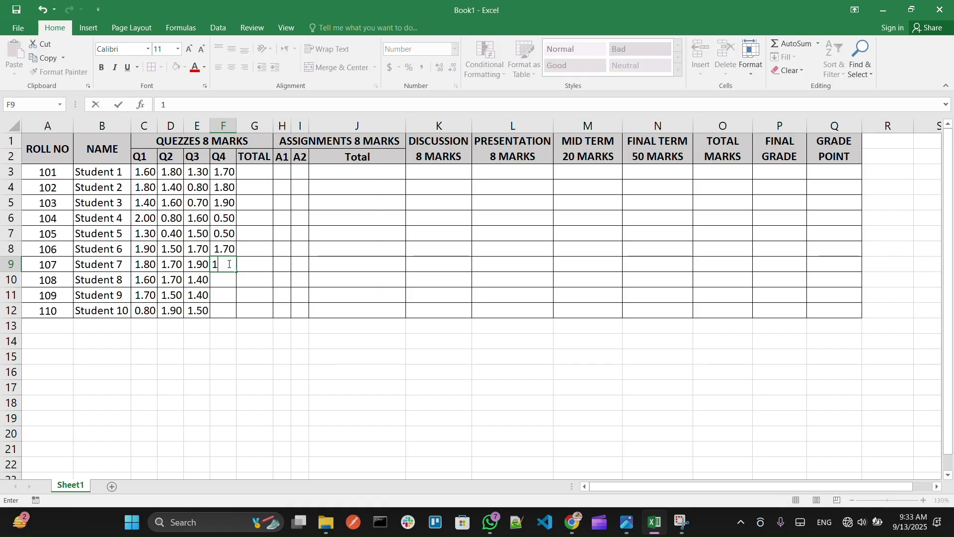
{"action": "type", "text": ".8"}
{"action": "key", "text": "Return"}
Step: Enter the Q4 marks 1.8, 1.7 and 1.4 for Students 8 to 10 in F10:F12
{"action": "type", "text": "1.8"}
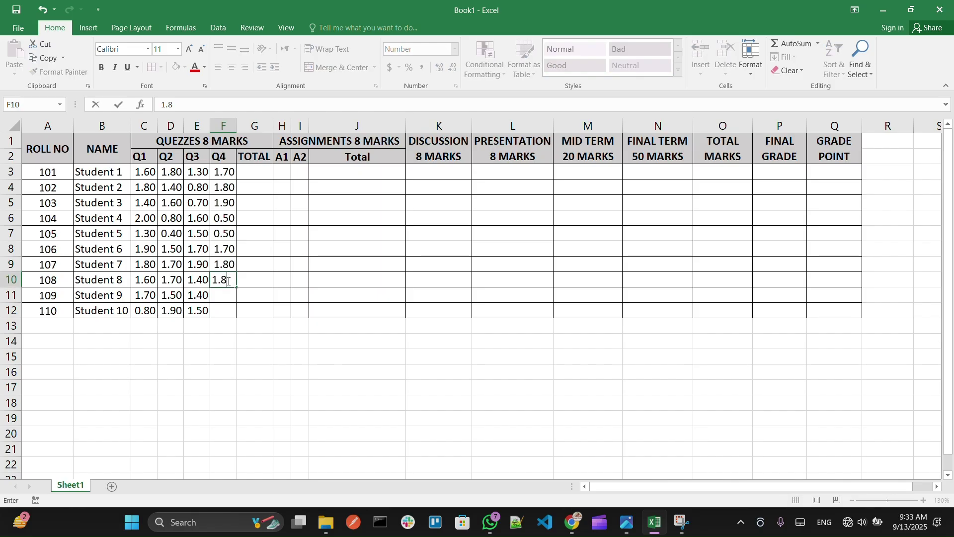
{"action": "key", "text": "Return"}
{"action": "type", "text": "1."}
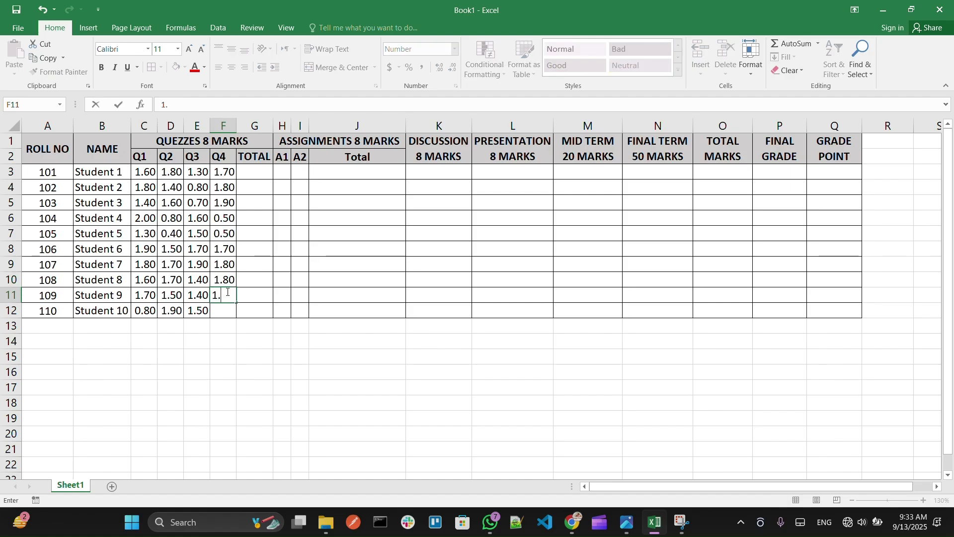
{"action": "type", "text": "7"}
{"action": "key", "text": "Return"}
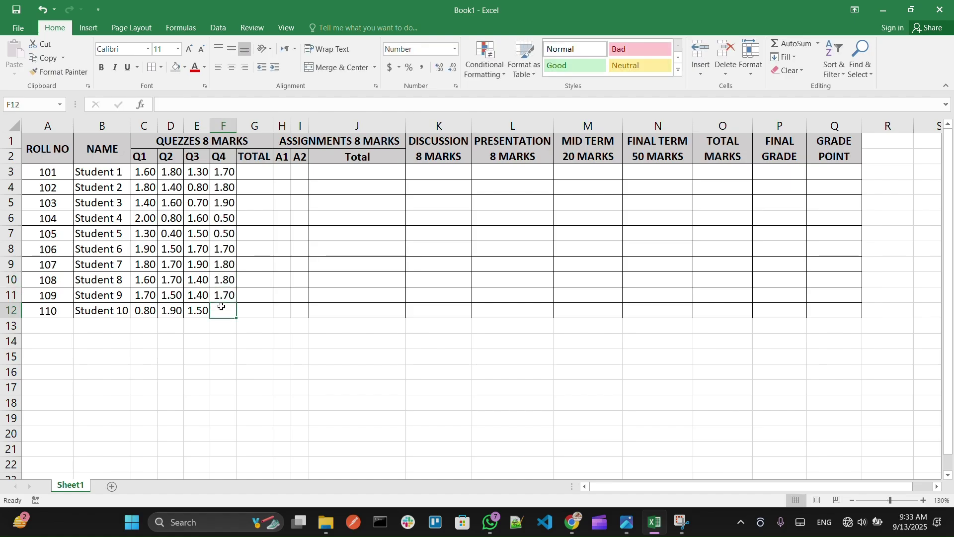
{"action": "type", "text": "1.4"}
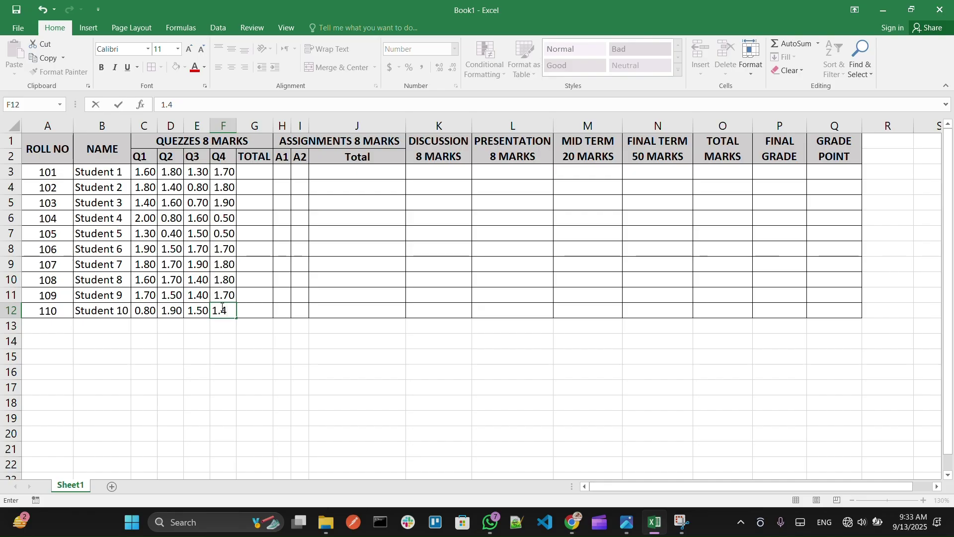
{"action": "left_click", "coordinate": [262, 174]}
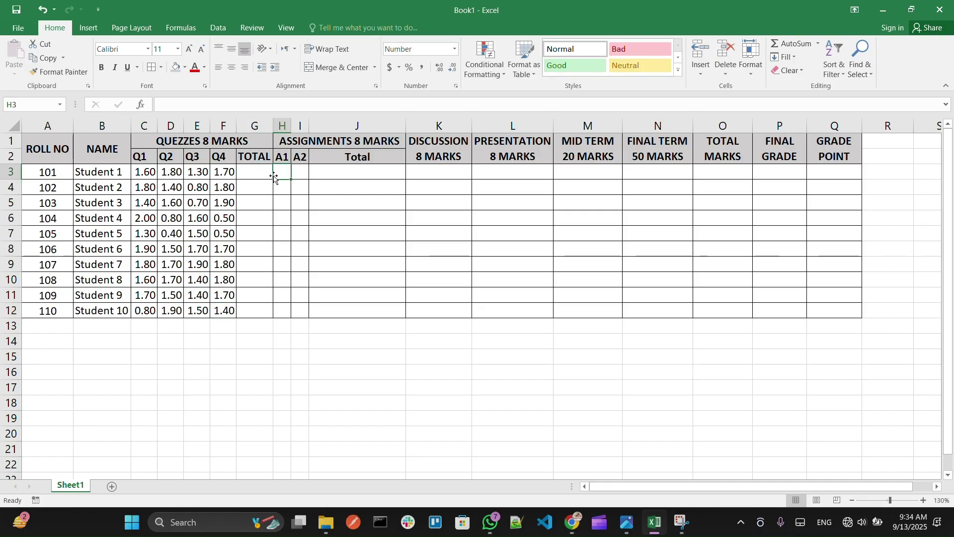
Step: Total the first student's quiz marks in G3 with =F3+E3+D3+C3 and fill the formula down to G12
{"action": "left_click", "coordinate": [255, 185]}
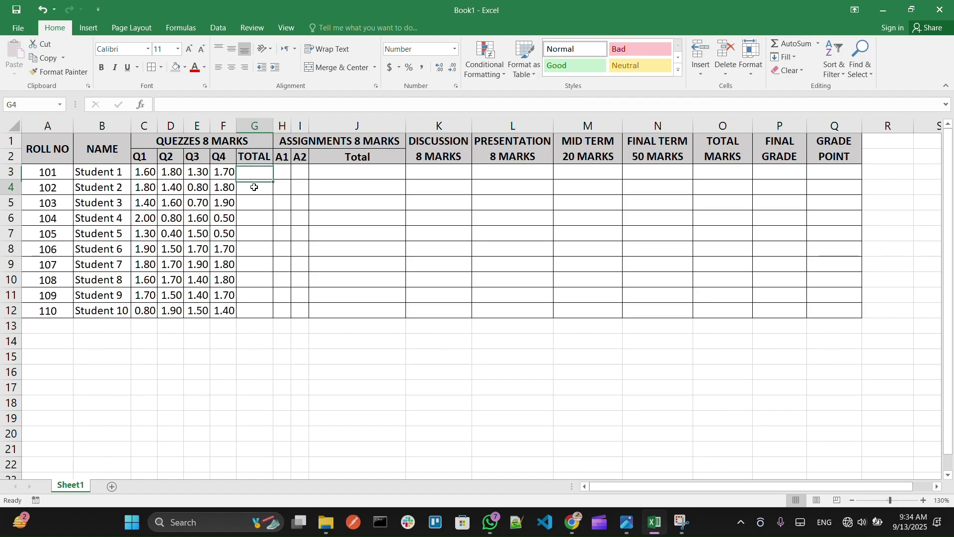
{"action": "left_click", "coordinate": [259, 172]}
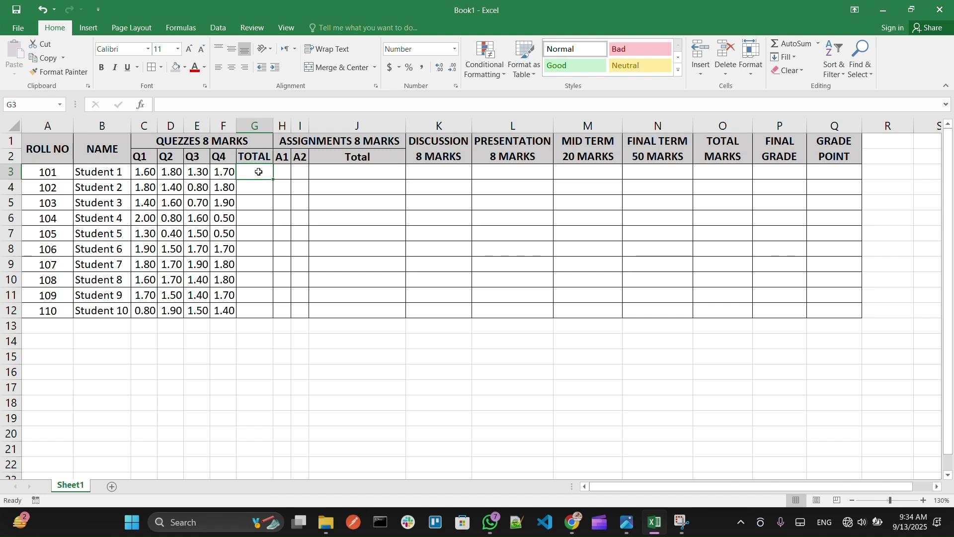
{"action": "type", "text": "="}
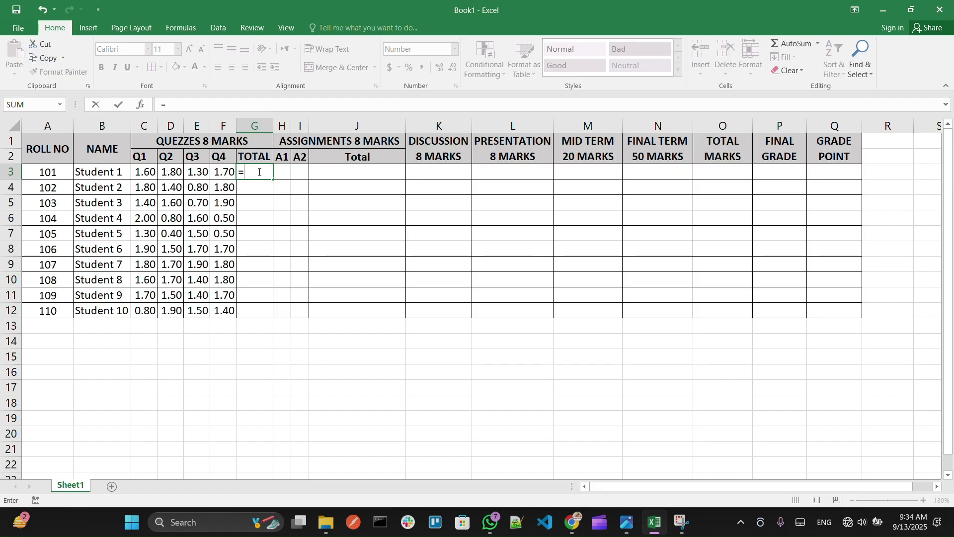
{"action": "left_click", "coordinate": [225, 172]}
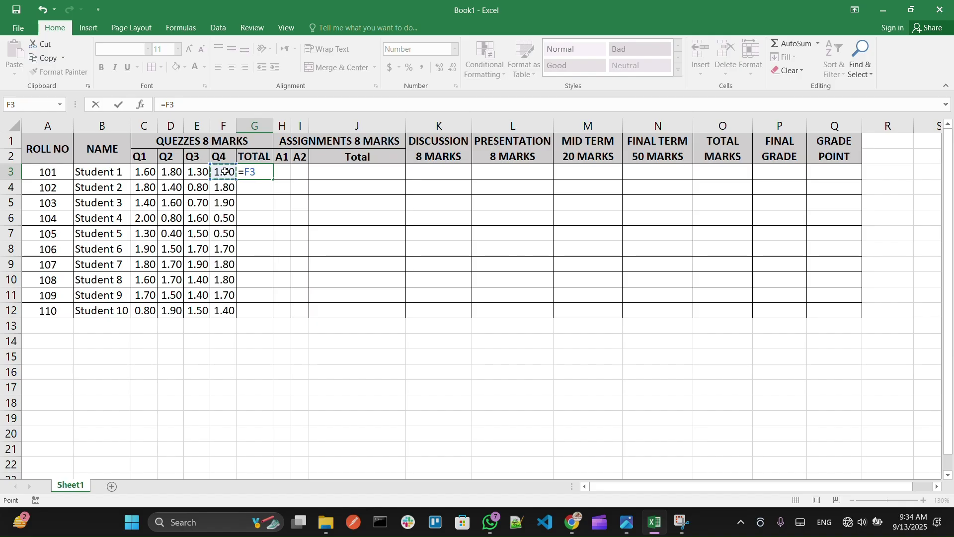
{"action": "type", "text": "+"}
{"action": "left_click", "coordinate": [201, 175]}
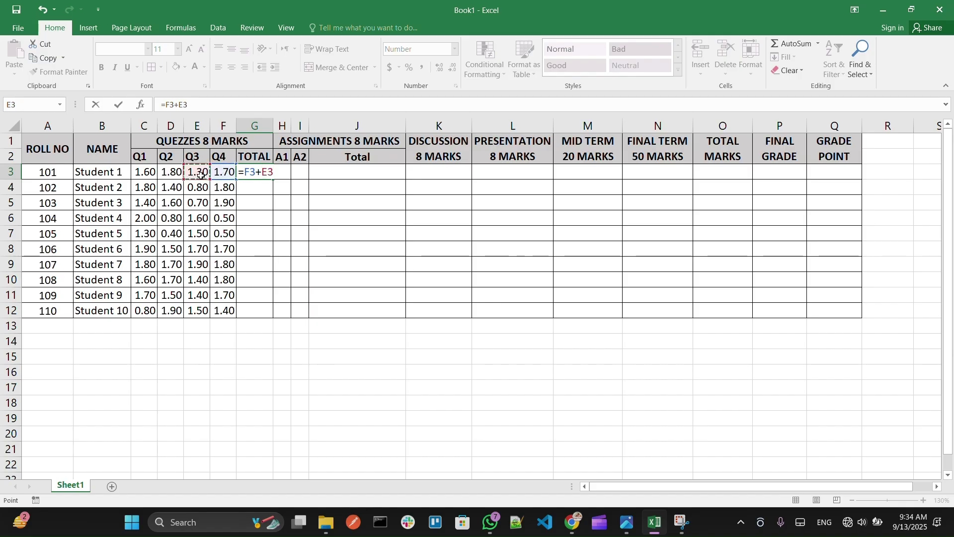
{"action": "type", "text": "+"}
{"action": "left_click", "coordinate": [176, 172]}
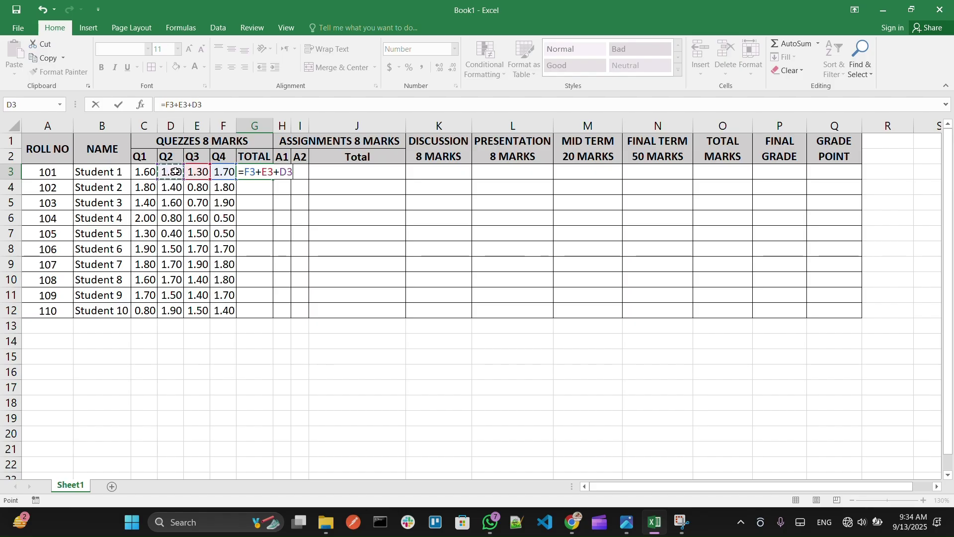
{"action": "type", "text": "+"}
{"action": "left_click", "coordinate": [148, 174]}
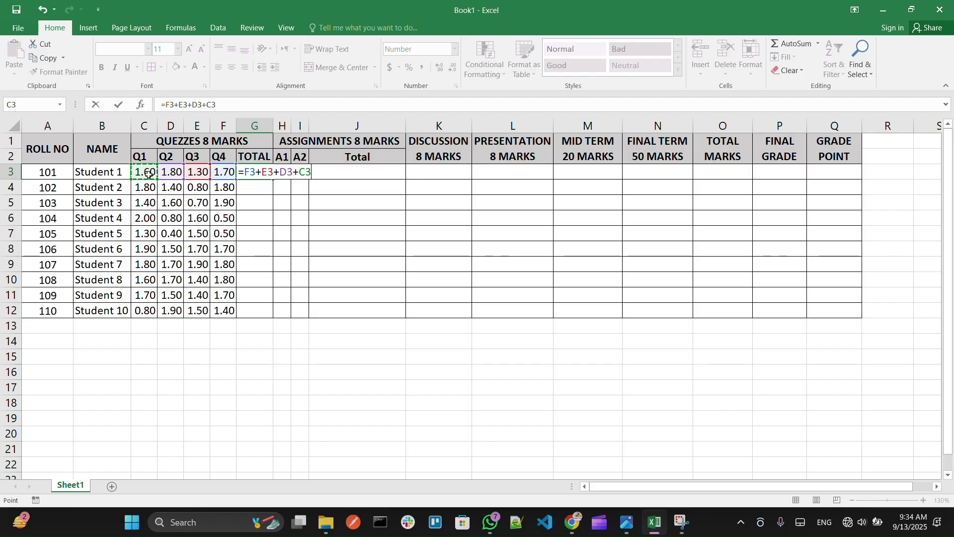
{"action": "key", "text": "Return"}
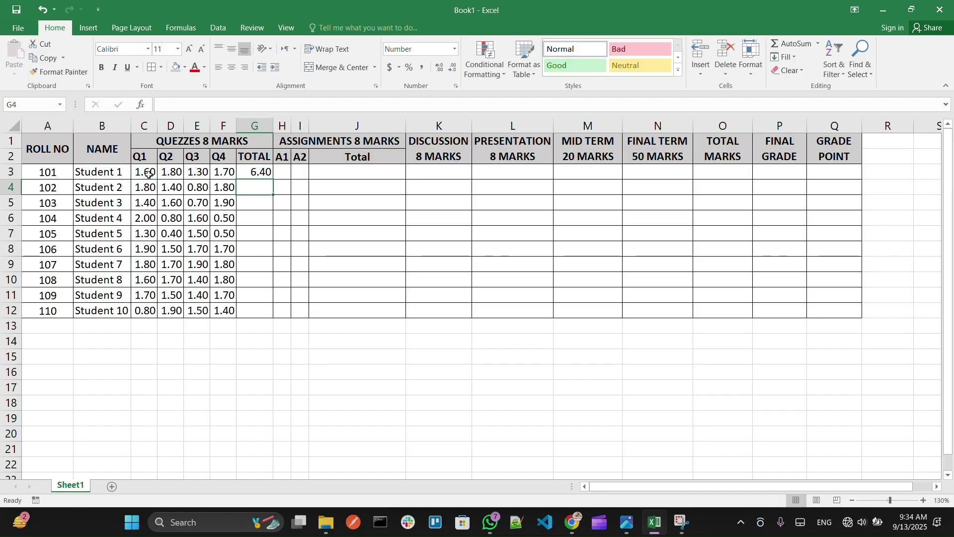
{"action": "left_click", "coordinate": [256, 173]}
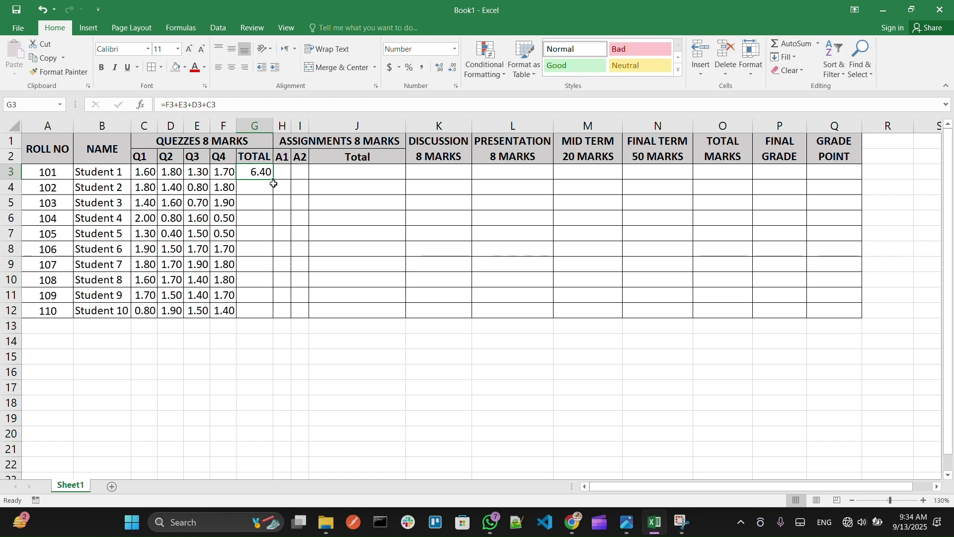
{"action": "left_click_drag", "start_coordinate": [274, 182], "coordinate": [270, 311]}
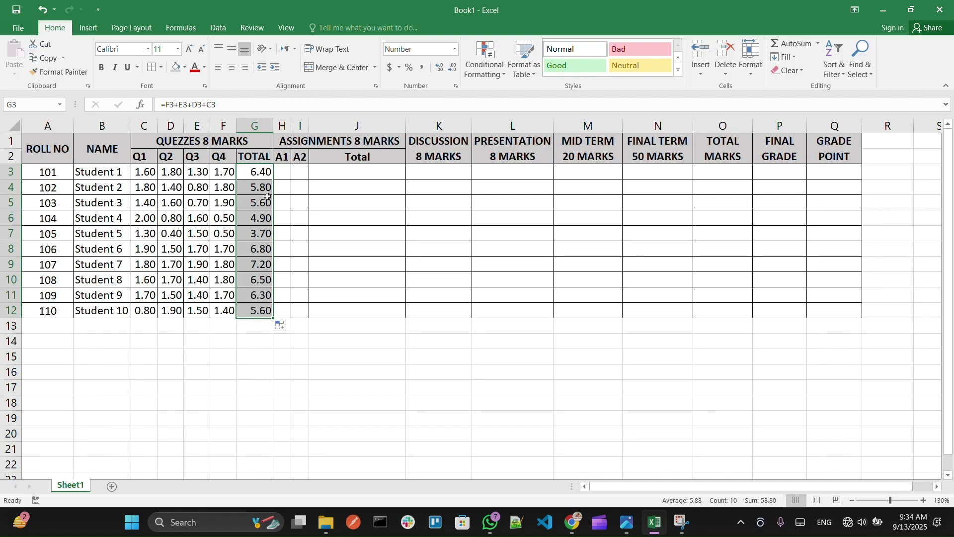
Step: Check the assignment marks in the grading sheet photo and enter 3.5 as the first student's A1 mark in H3
{"action": "left_click", "coordinate": [283, 175]}
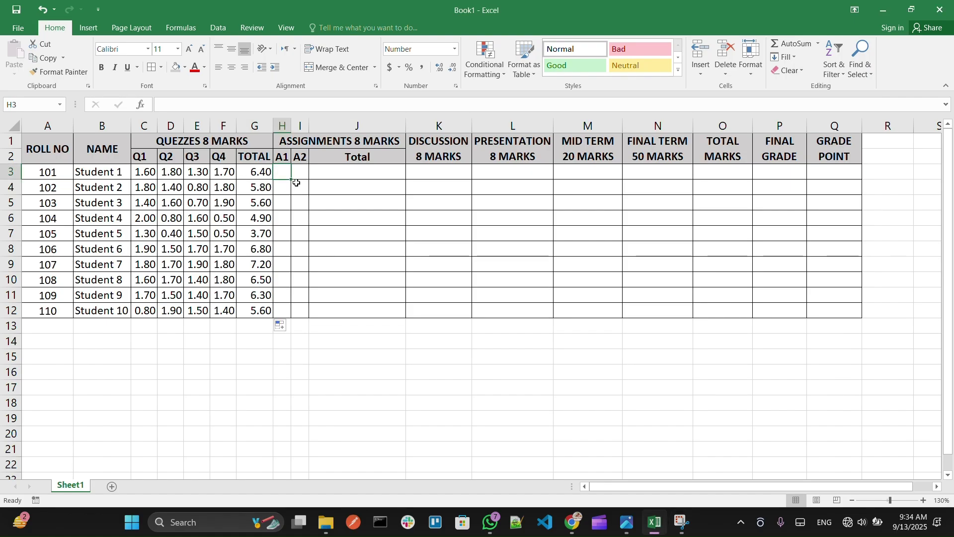
{"action": "key", "text": "alt+Tab"}
{"action": "key", "text": "alt+Tab"}
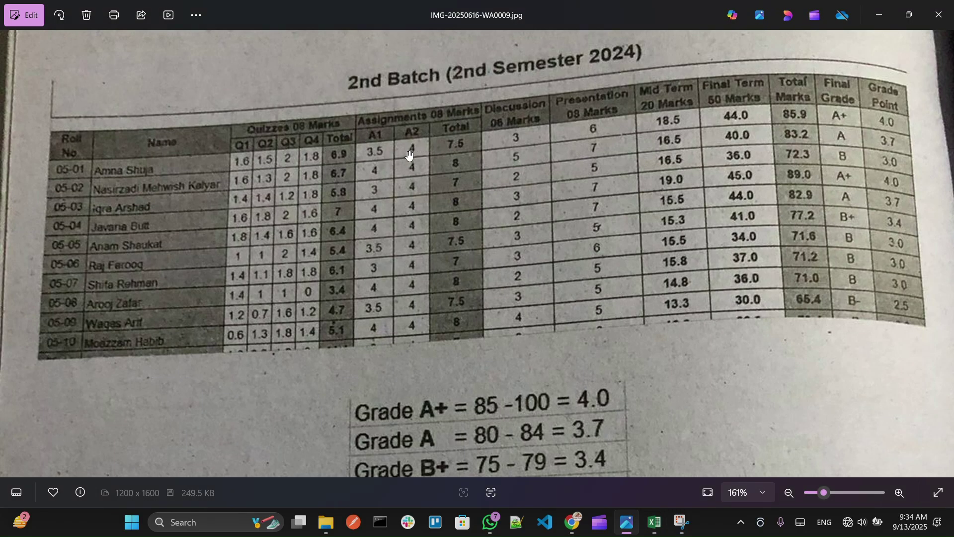
{"action": "key", "text": "alt+Tab"}
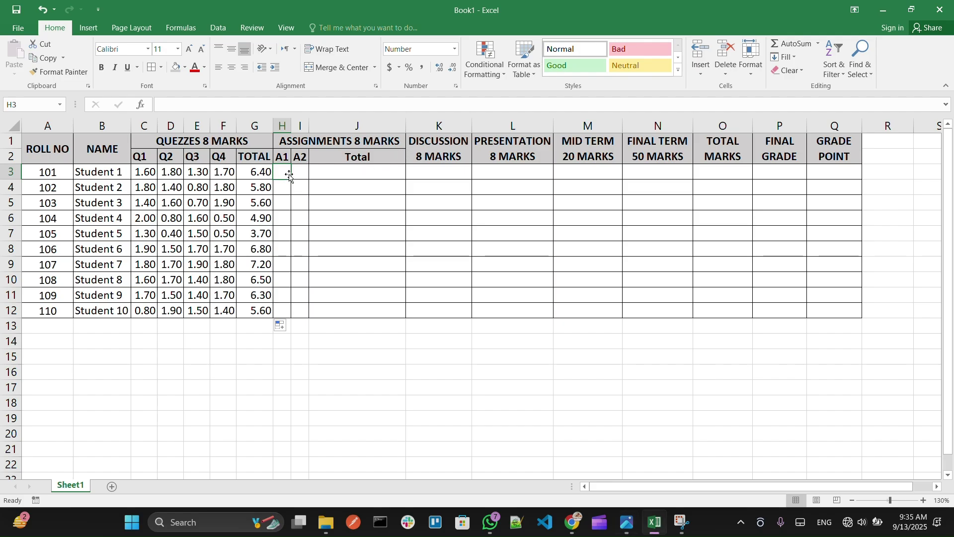
{"action": "type", "text": "3.5"}
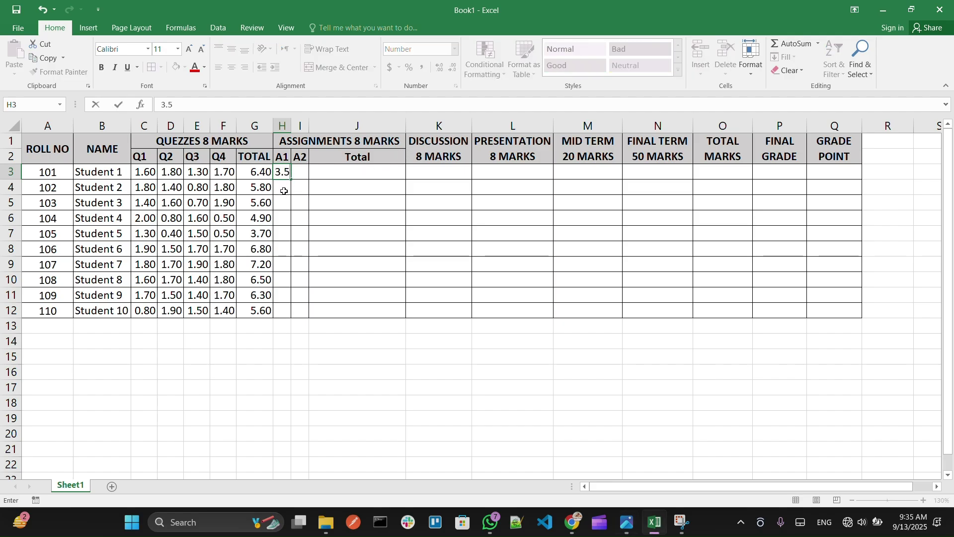
{"action": "key", "text": "Return"}
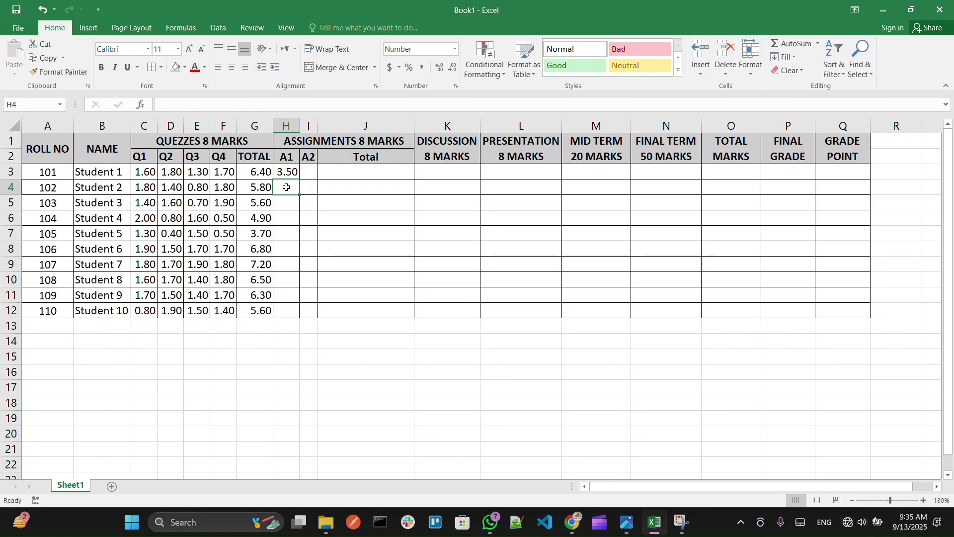
Step: Enter the A1 marks 3.7, 4 and 3.2 for Students 2 to 4 in H4:H6
{"action": "type", "text": "3.7"}
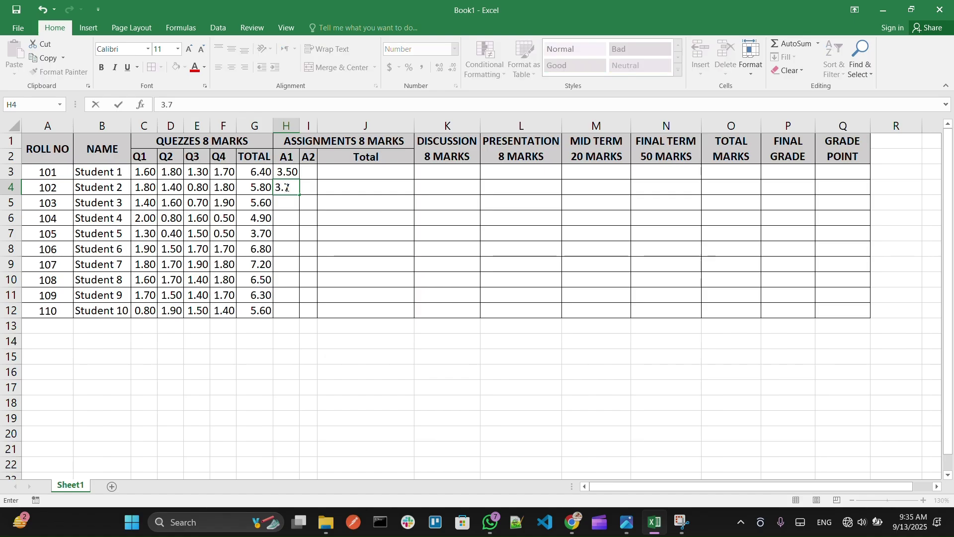
{"action": "key", "text": "Return"}
{"action": "type", "text": "4"}
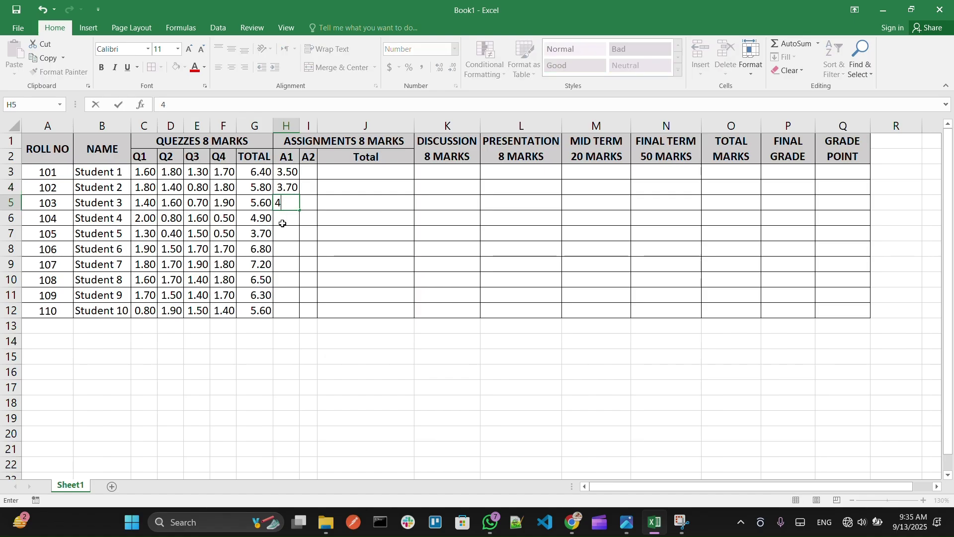
{"action": "key", "text": "Return"}
{"action": "type", "text": "3."}
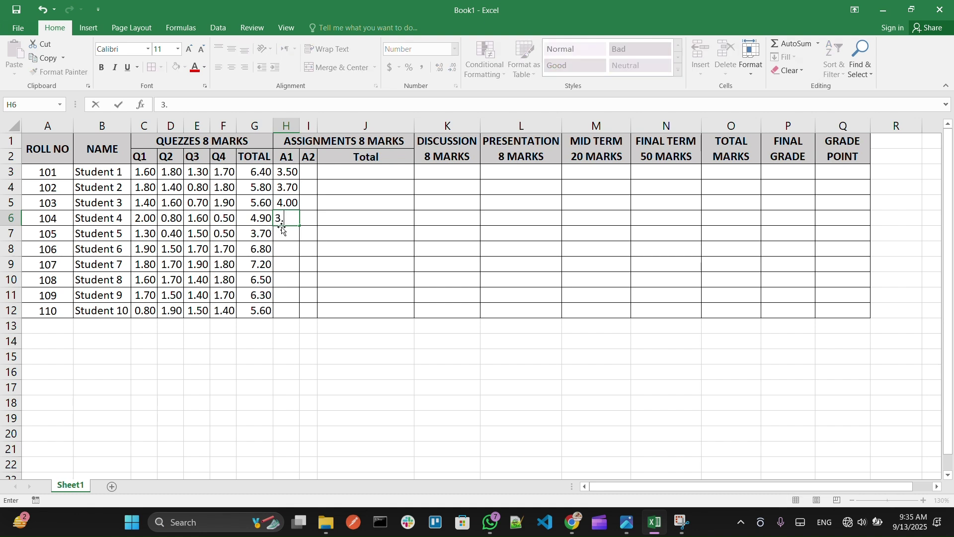
{"action": "type", "text": "2"}
{"action": "key", "text": "Return"}
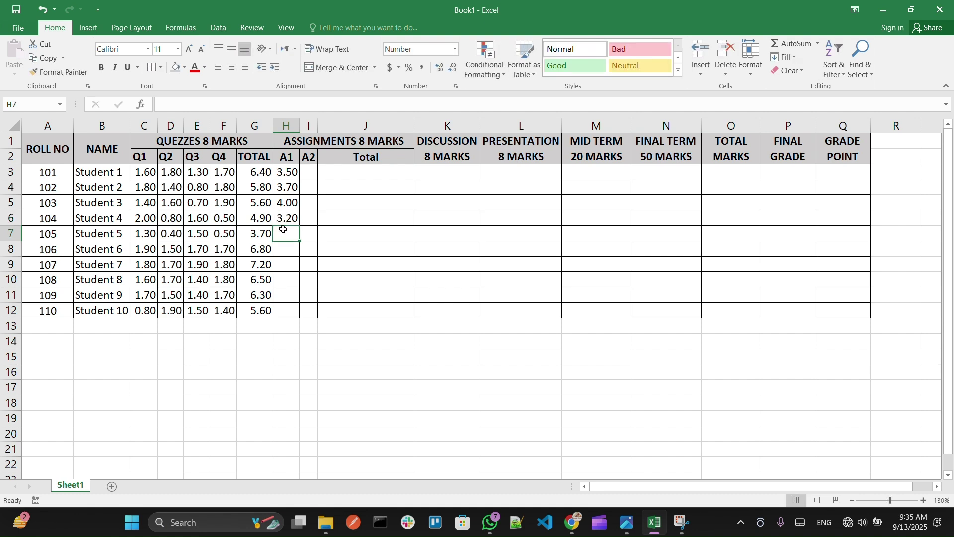
Step: Enter the A1 marks 2.5 and 3.8 for Students 5 and 6 in H7:H8
{"action": "type", "text": "2.5"}
{"action": "key", "text": "Return"}
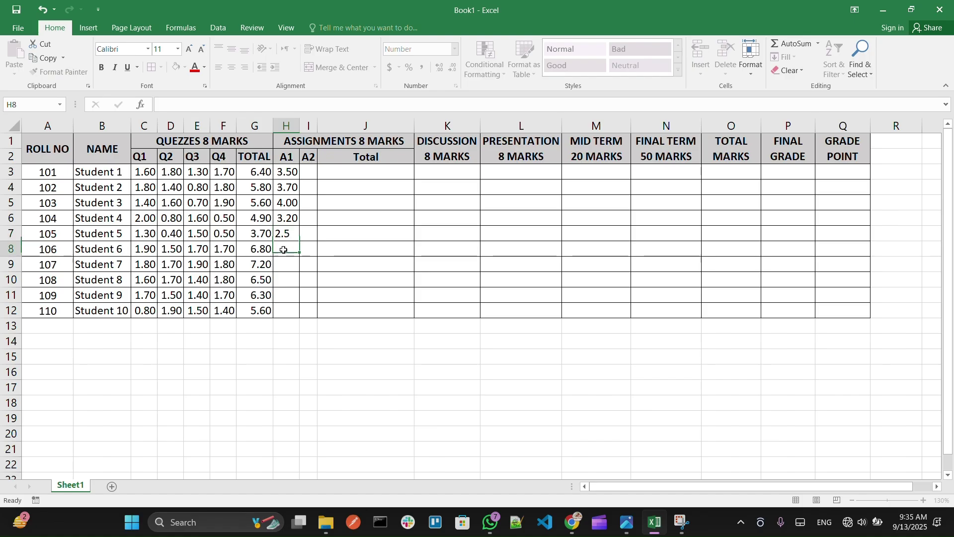
{"action": "type", "text": "3.8"}
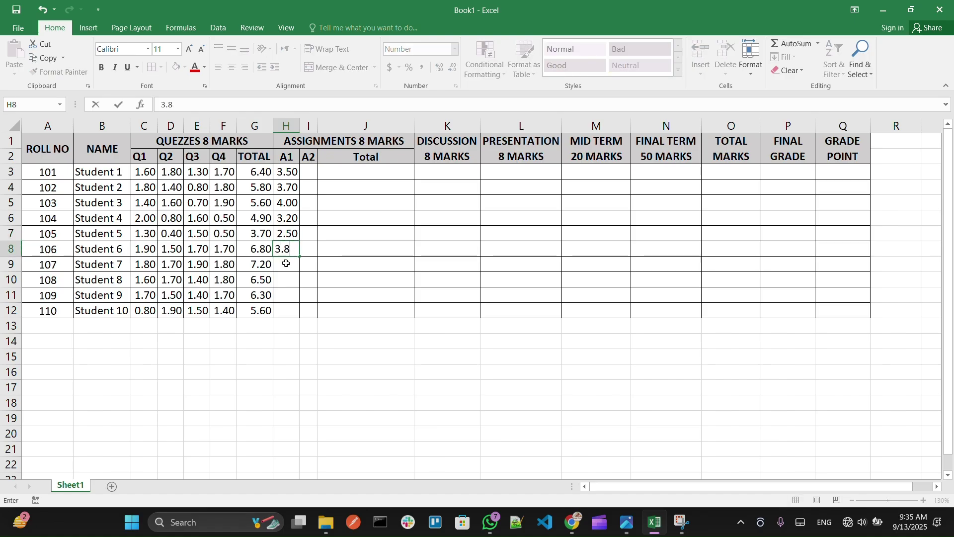
{"action": "key", "text": "Return"}
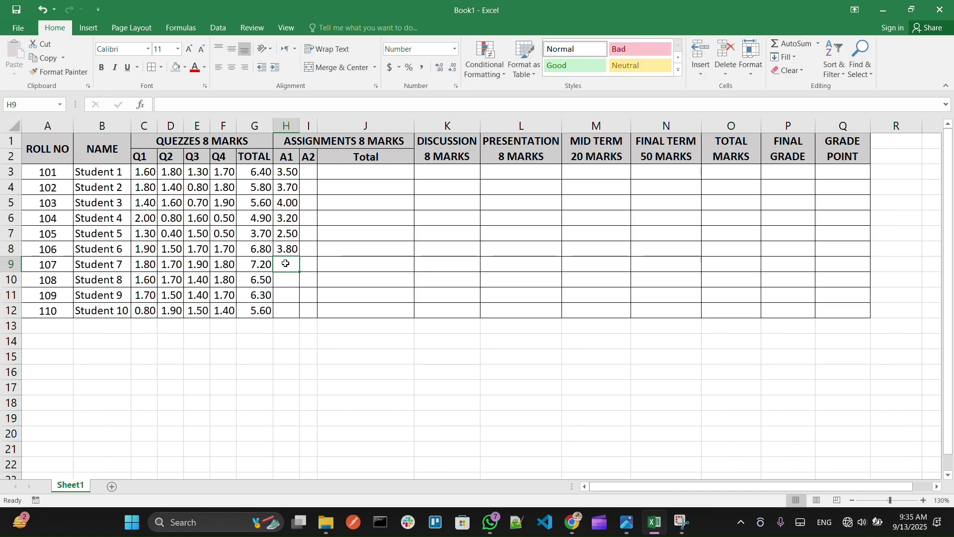
Step: Enter the A1 marks 2.7, 2.2, 3.8 and 4 for Students 7 to 10 in H9:H12
{"action": "type", "text": "2."}
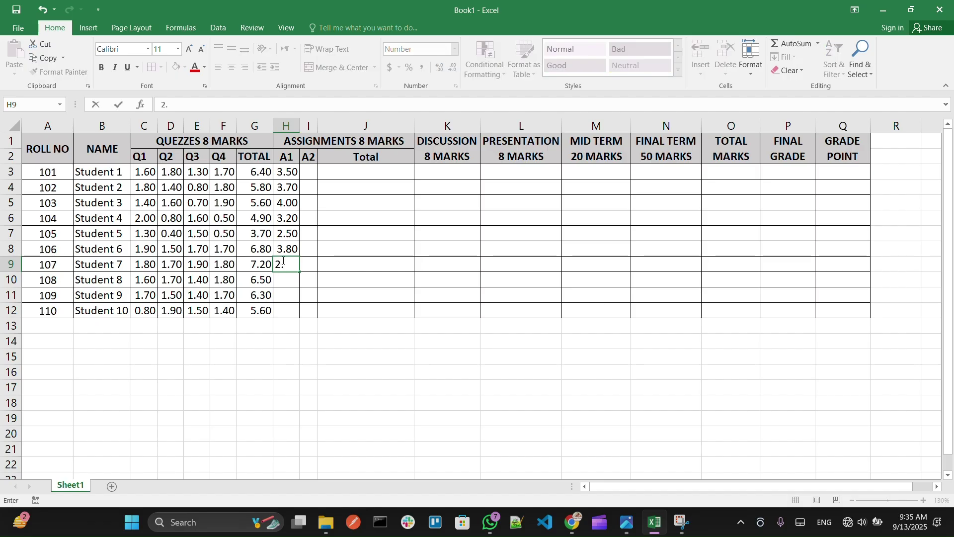
{"action": "type", "text": "7"}
{"action": "key", "text": "Return"}
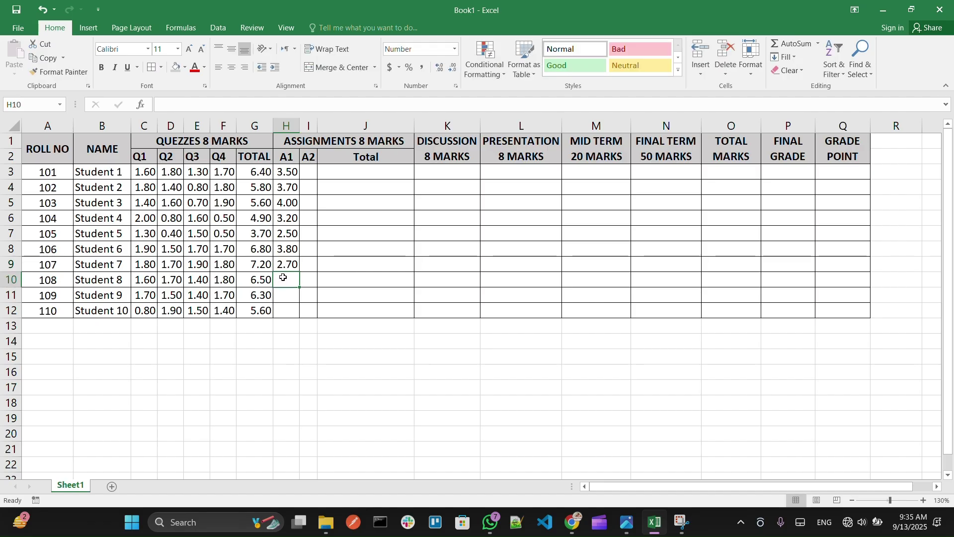
{"action": "type", "text": "2.2"}
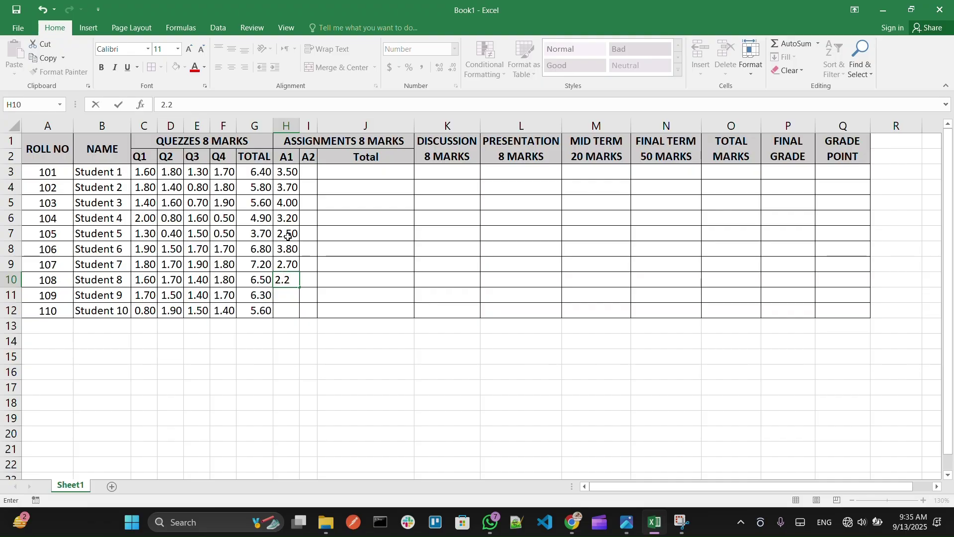
{"action": "key", "text": "Return"}
{"action": "type", "text": "3.8"}
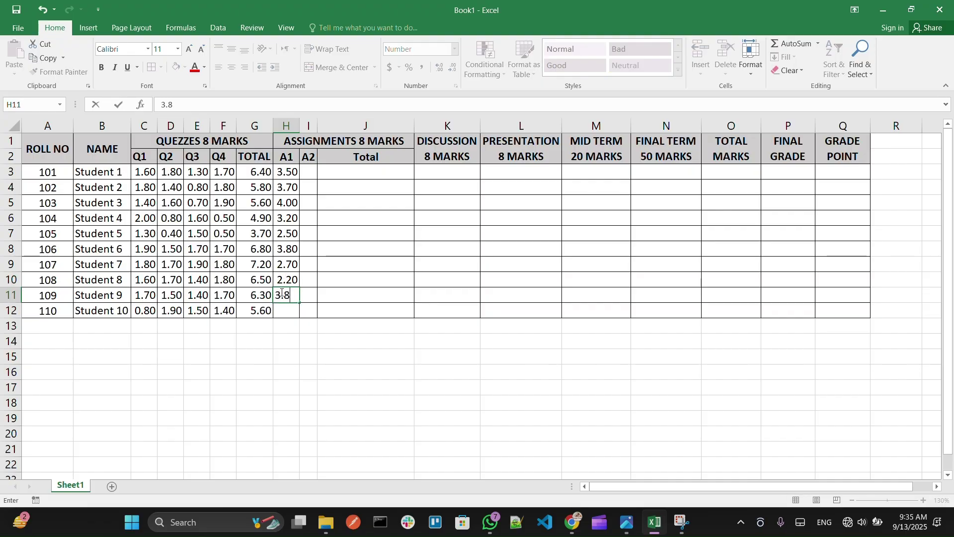
{"action": "key", "text": "Return"}
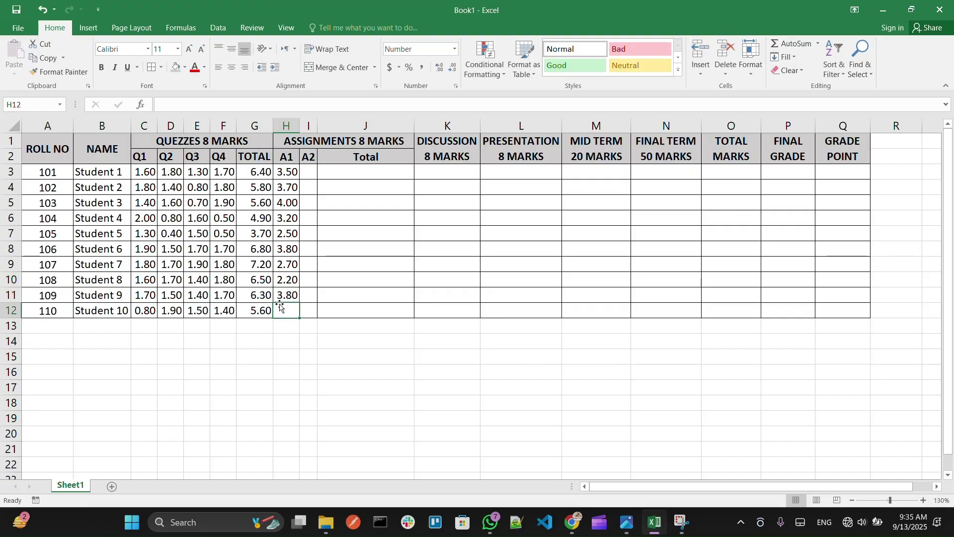
{"action": "type", "text": "4"}
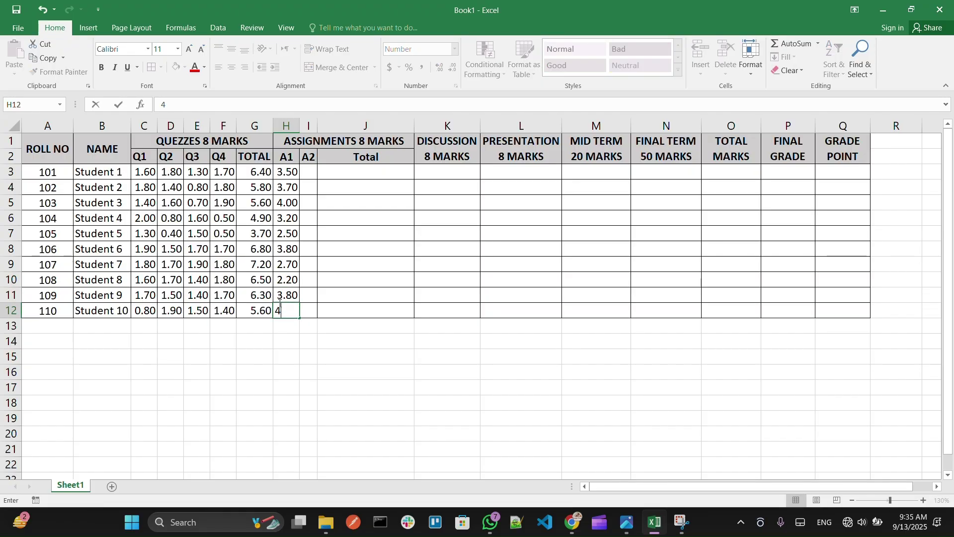
Step: Enter the A2 marks 3.5, 3.6, 3.4 and 3.9 for Students 1 to 4 in I3:I6
{"action": "left_click", "coordinate": [311, 172]}
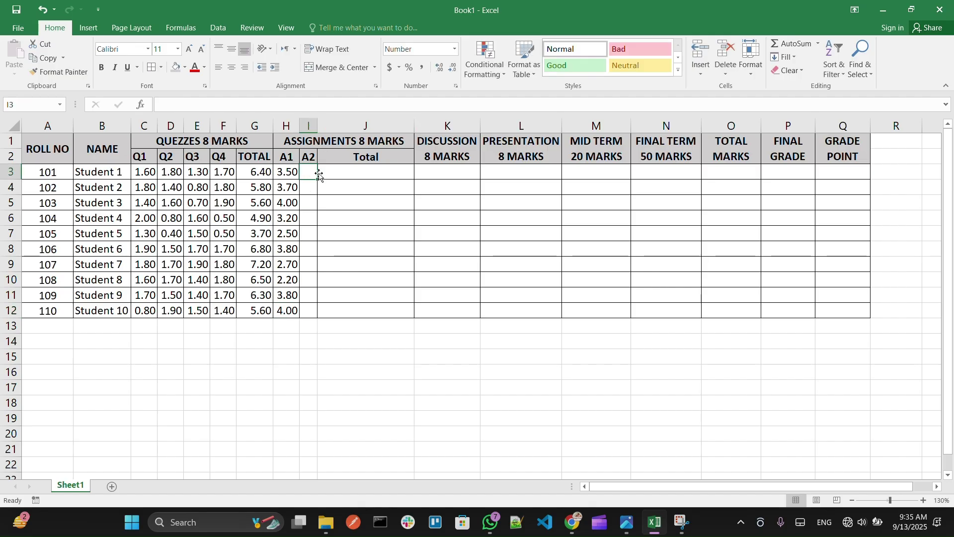
{"action": "type", "text": "3."}
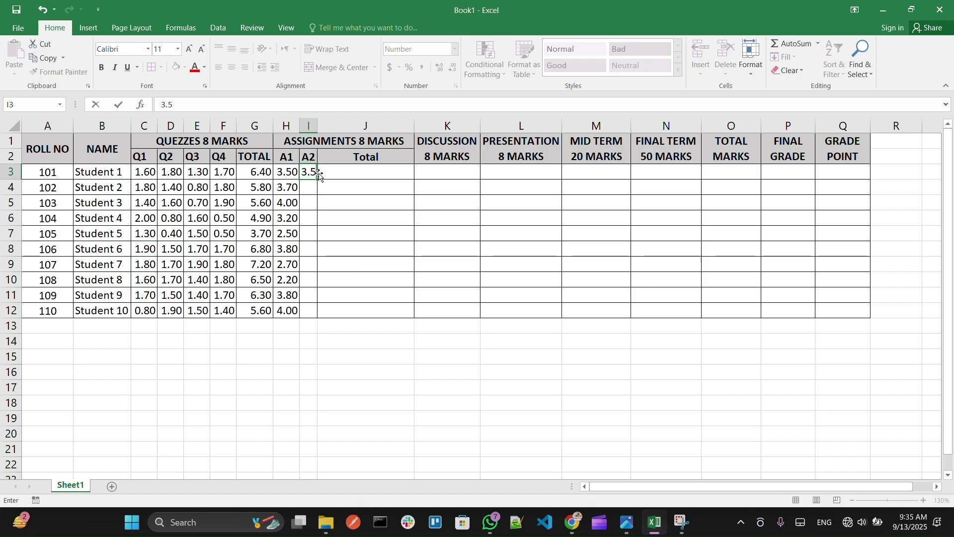
{"action": "type", "text": "5"}
{"action": "left_click", "coordinate": [306, 184]}
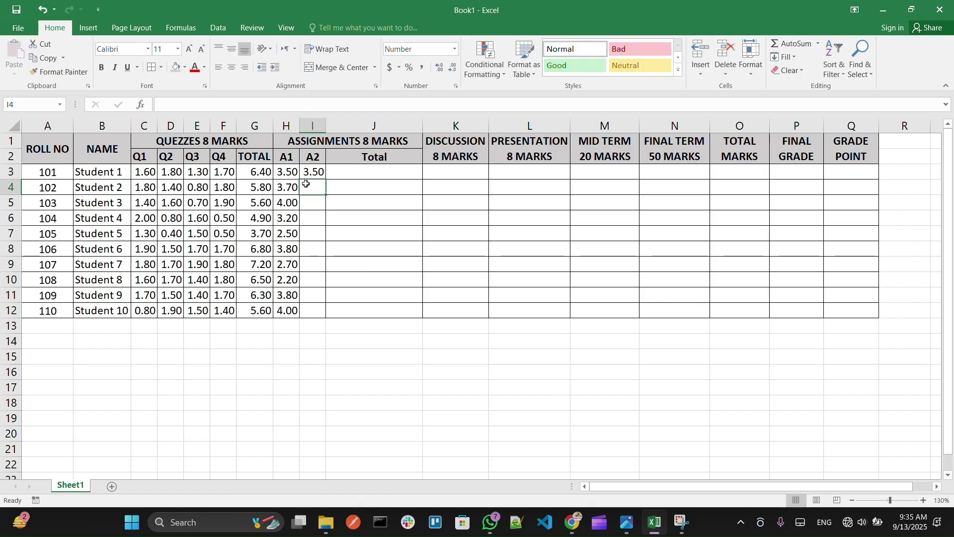
{"action": "type", "text": "3.6"}
{"action": "left_click", "coordinate": [309, 199]}
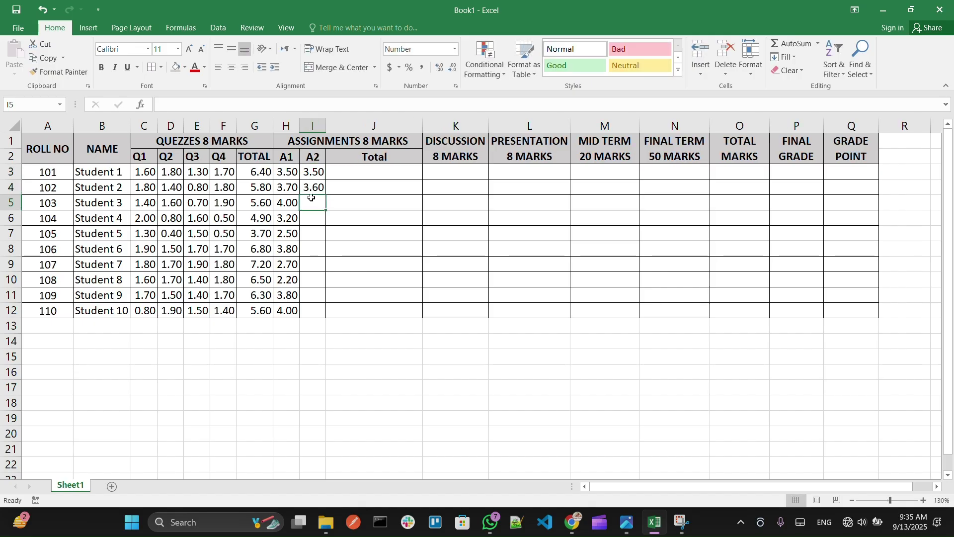
{"action": "type", "text": "."}
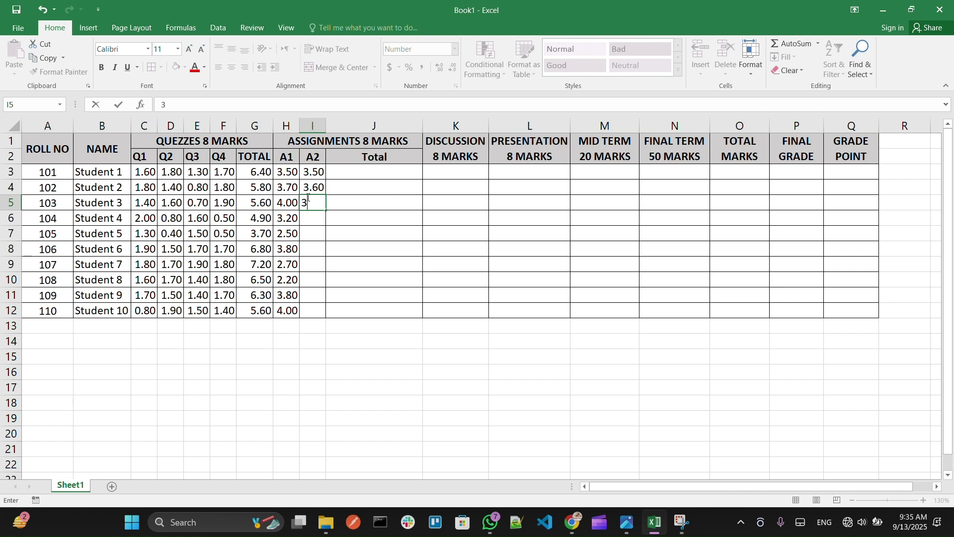
{"action": "type", "text": "4"}
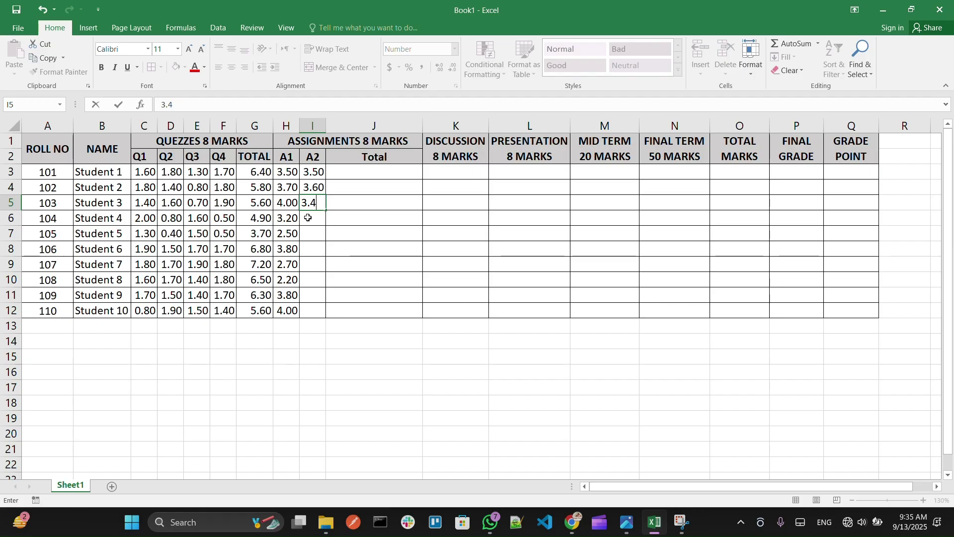
{"action": "left_click", "coordinate": [308, 215]}
{"action": "type", "text": "3.9"}
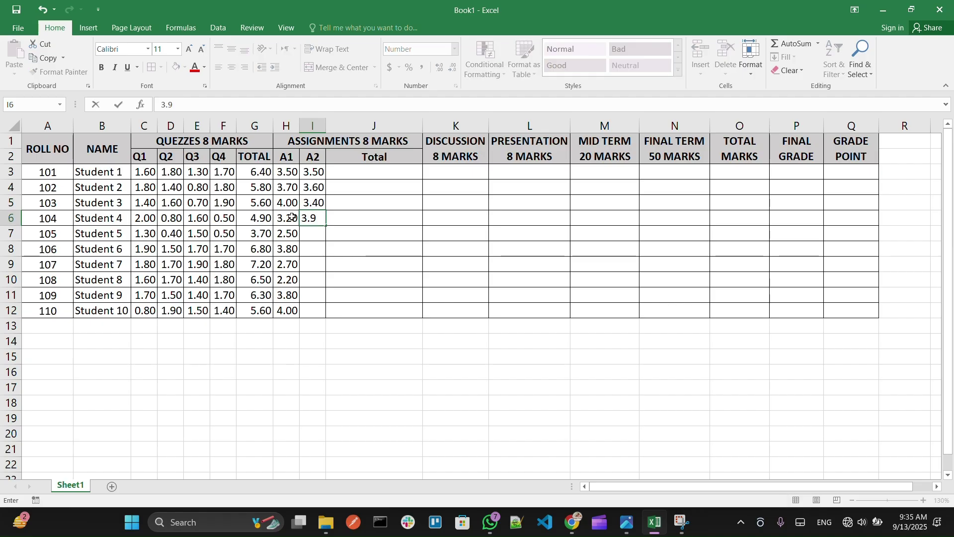
Step: Enter the A2 marks 4, 3.7 and 4 for Students 5 to 7 in I7:I9
{"action": "left_click", "coordinate": [305, 235]}
{"action": "type", "text": "4"}
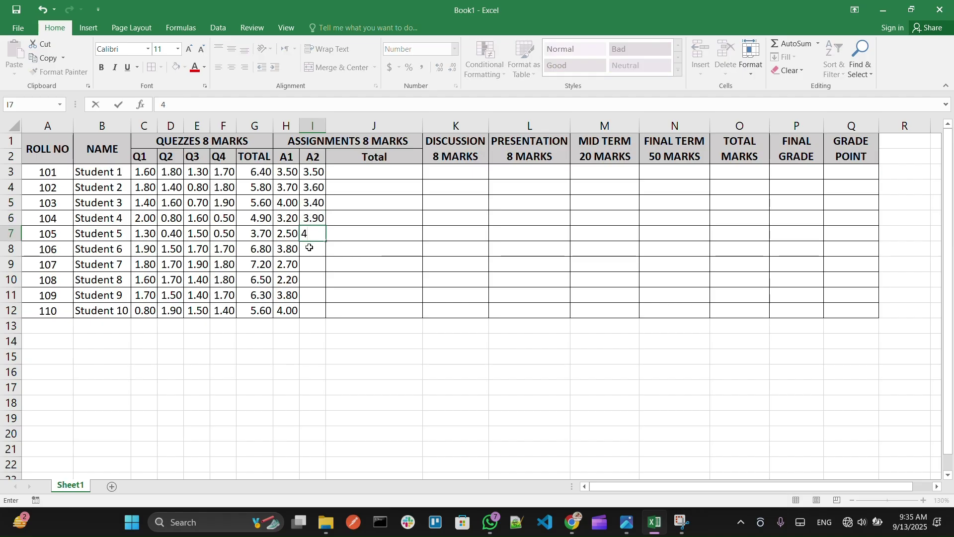
{"action": "left_click", "coordinate": [310, 248]}
{"action": "type", "text": "3.7"}
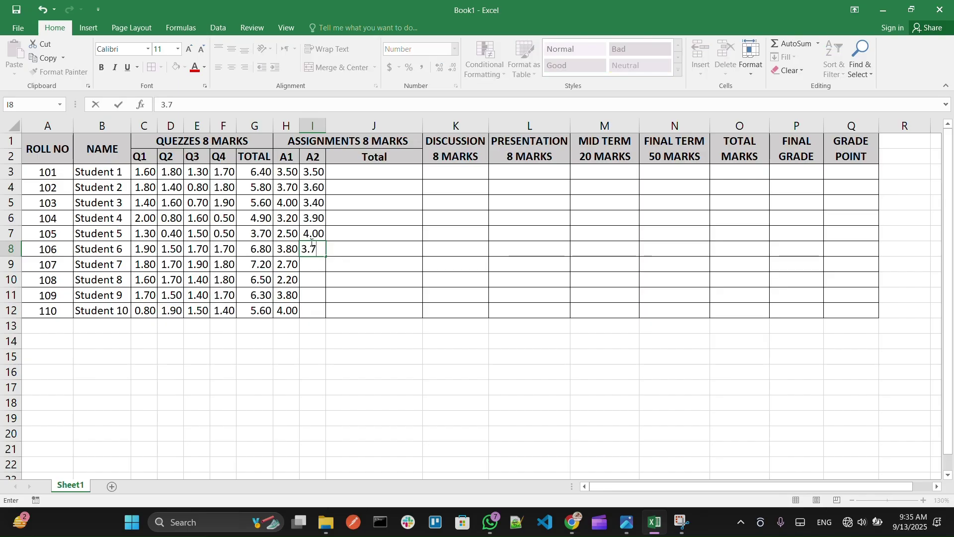
{"action": "left_click", "coordinate": [316, 257]}
{"action": "type", "text": "4"}
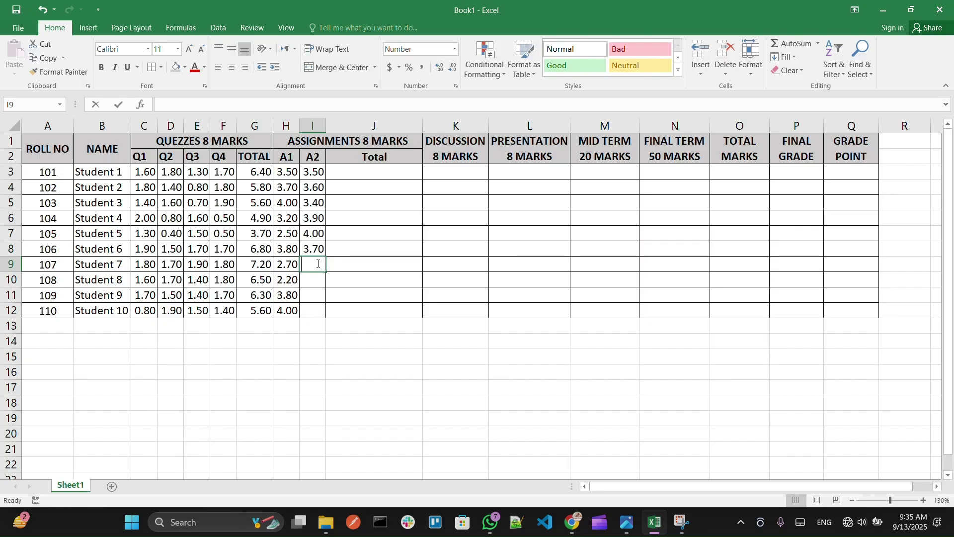
Step: Enter the A2 marks 4, 3.7 and 2.5 for Students 8 to 10 in I10:I12
{"action": "left_click", "coordinate": [318, 276]}
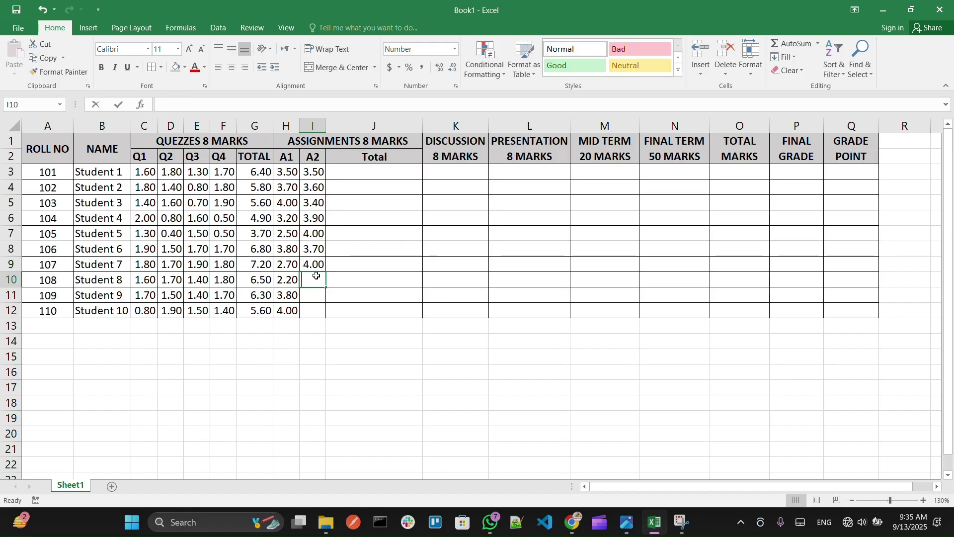
{"action": "type", "text": "4"}
{"action": "left_click", "coordinate": [315, 292]}
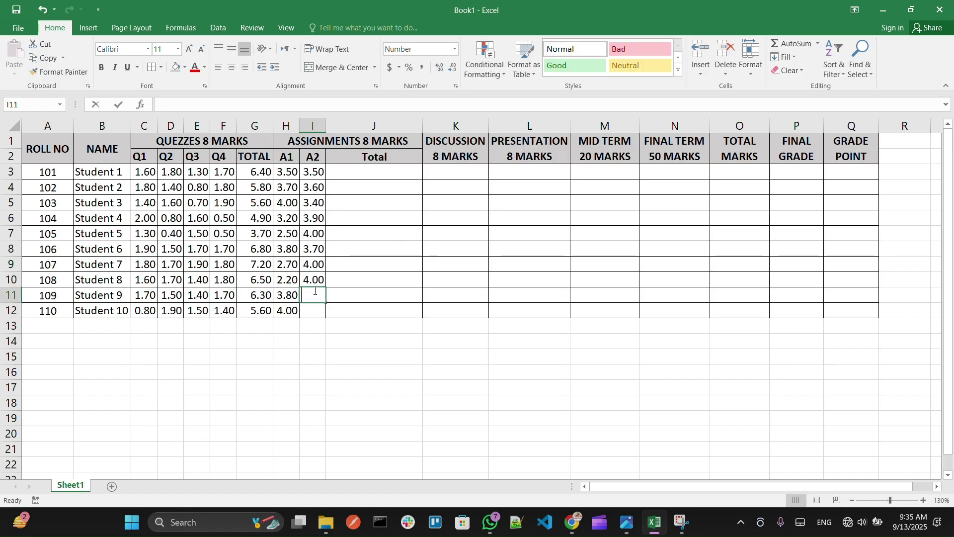
{"action": "type", "text": "3.7"}
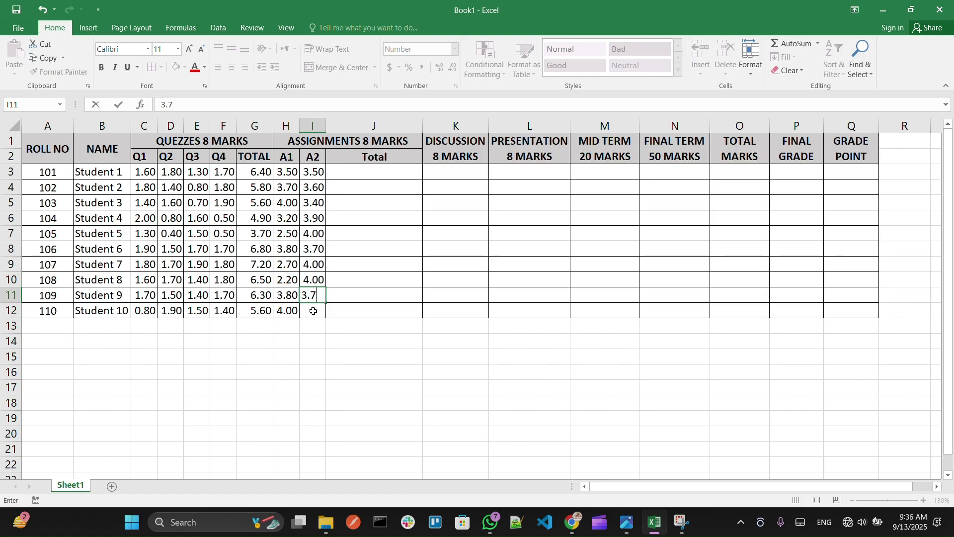
{"action": "left_click", "coordinate": [313, 310]}
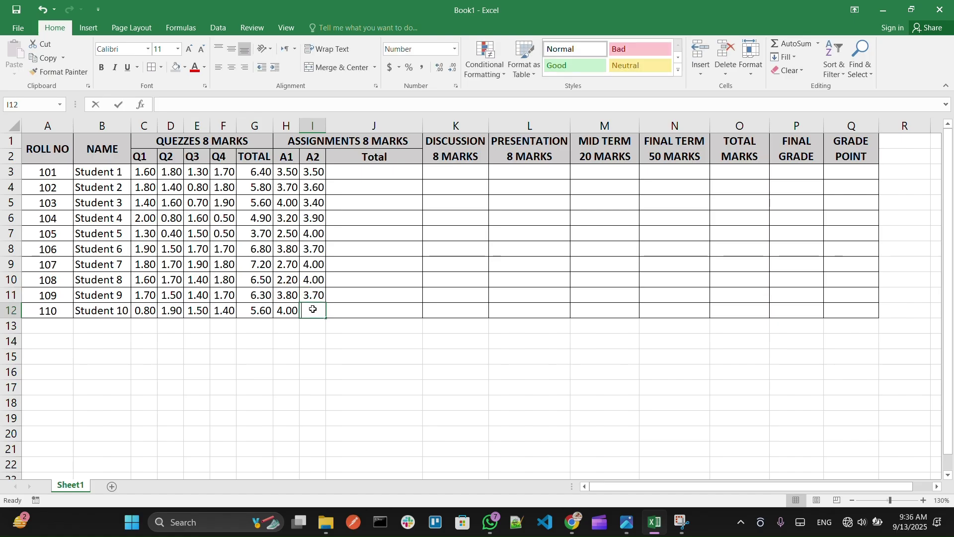
{"action": "type", "text": "2.5"}
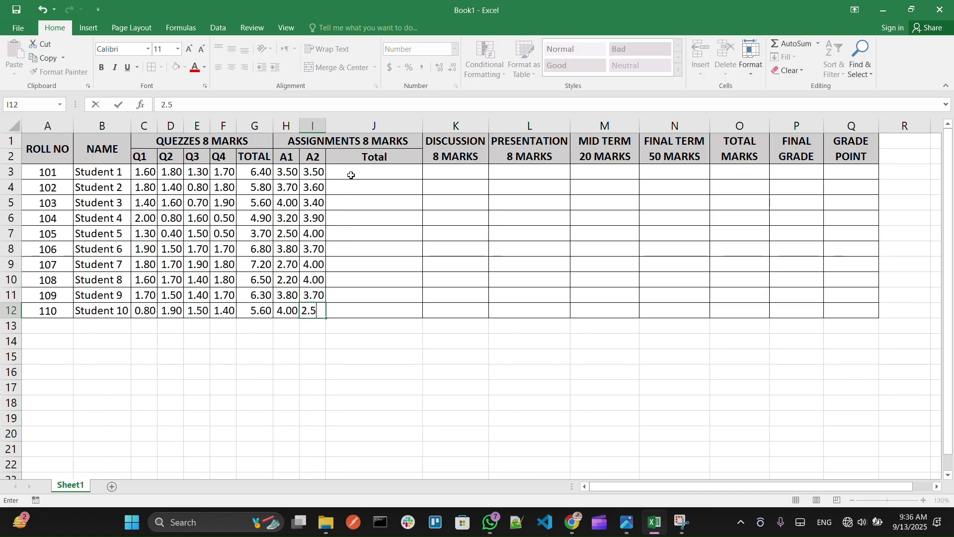
Step: Total the first student's assignment marks in J3 with the formula =I3+H3
{"action": "left_click", "coordinate": [355, 173]}
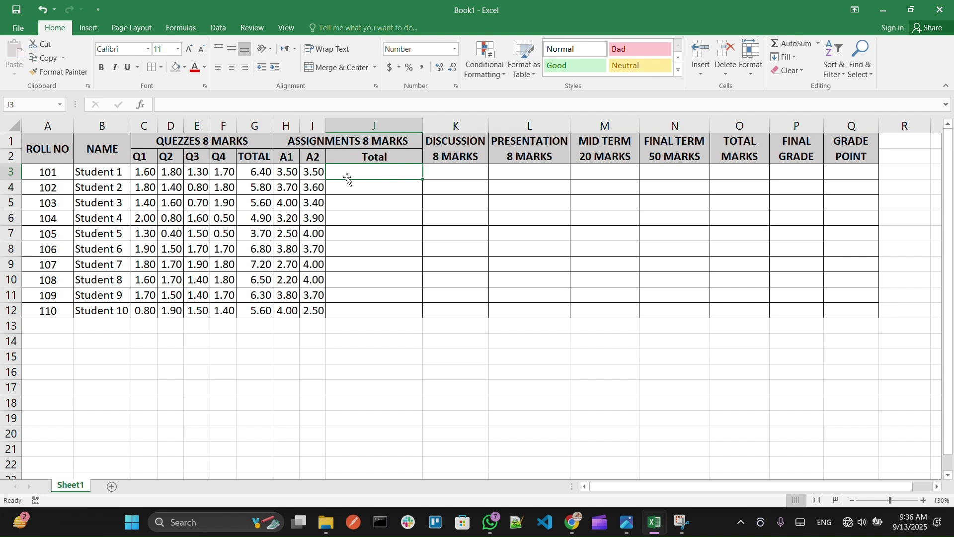
{"action": "type", "text": "+"}
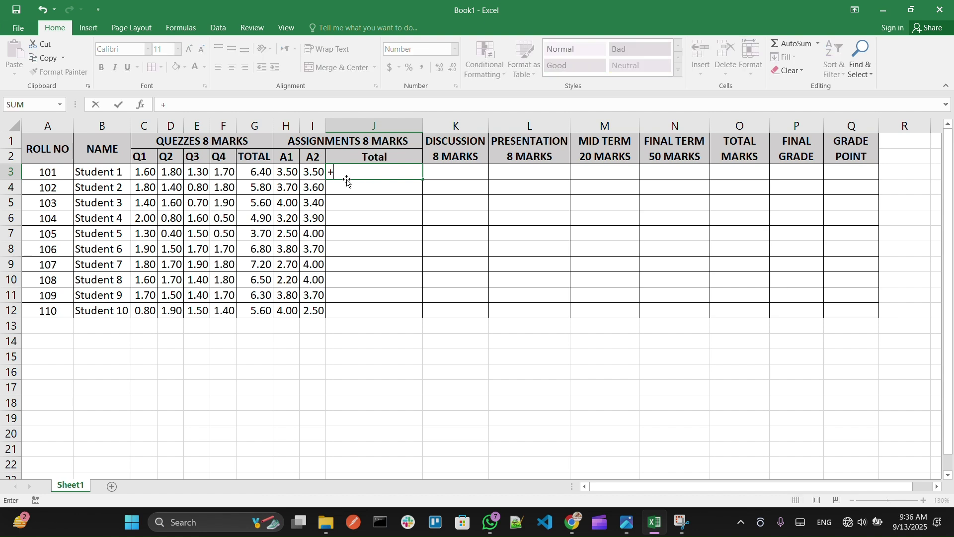
{"action": "key", "text": "Escape"}
{"action": "type", "text": "="}
{"action": "left_click", "coordinate": [315, 174]}
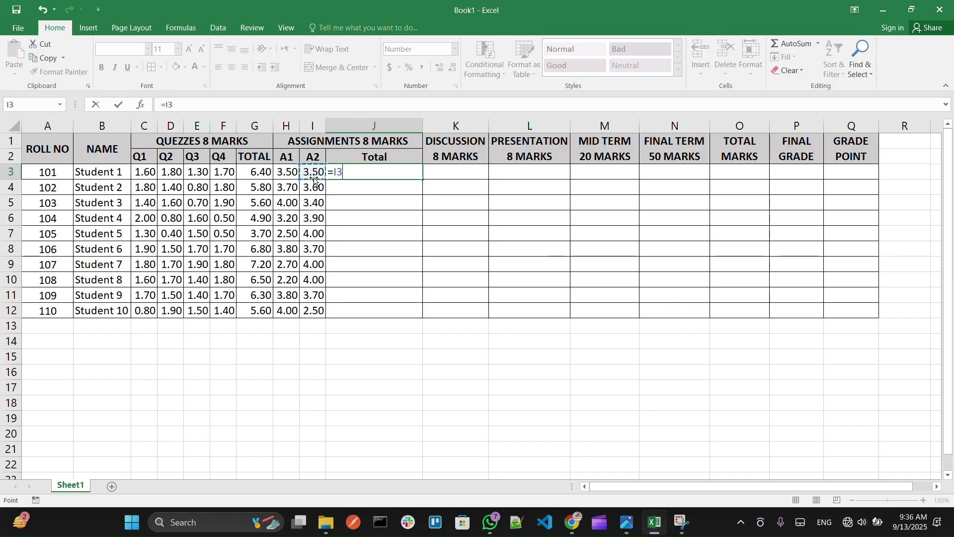
{"action": "type", "text": "+"}
{"action": "left_click", "coordinate": [288, 173]}
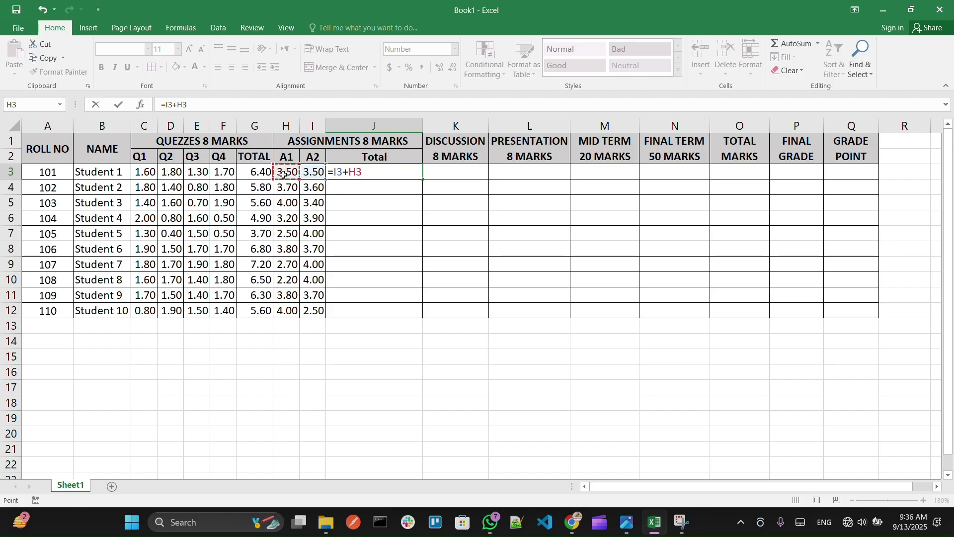
{"action": "key", "text": "Return"}
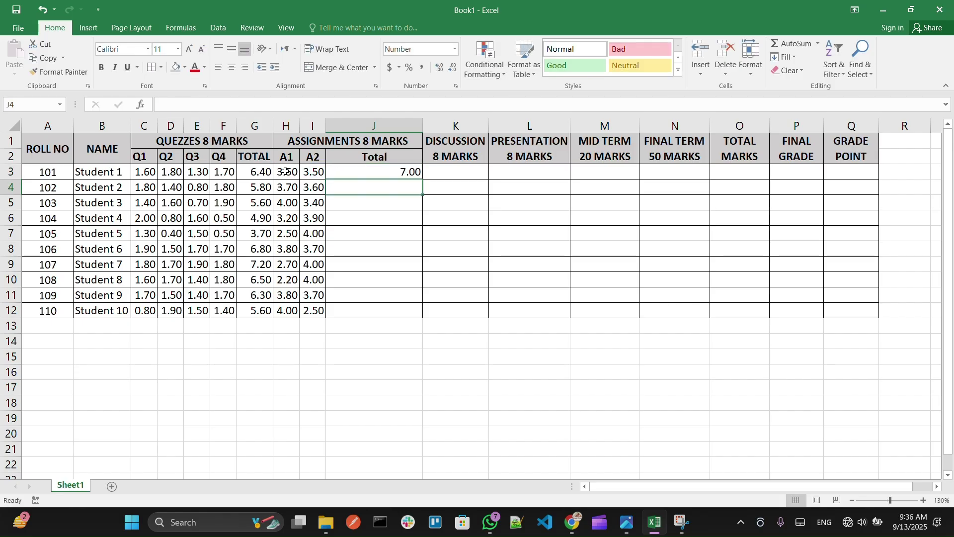
Step: Fill the assignment total formula from J3 down to J12 for the remaining students
{"action": "left_click", "coordinate": [374, 172]}
{"action": "left_click_drag", "start_coordinate": [426, 181], "coordinate": [424, 315]}
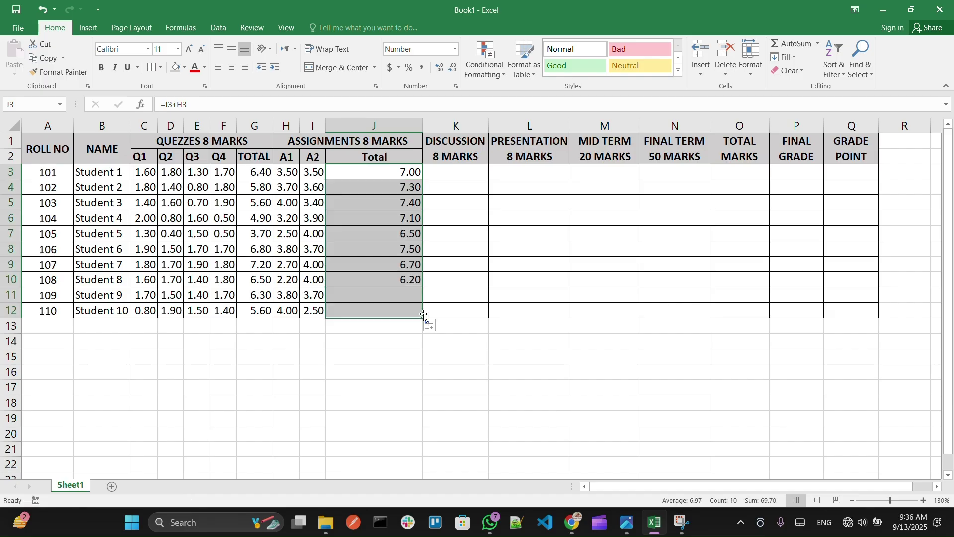
{"action": "left_click", "coordinate": [346, 348]}
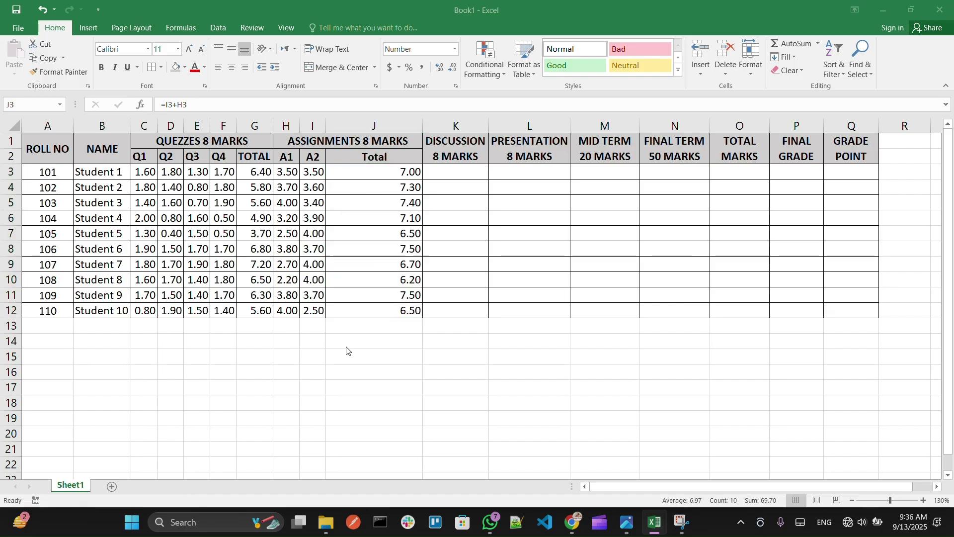
Step: Check the marksheet photo for its formatting, then shade the quizzes TOTAL column G2:G12 grey and make it bold
{"action": "key", "text": "alt+Tab"}
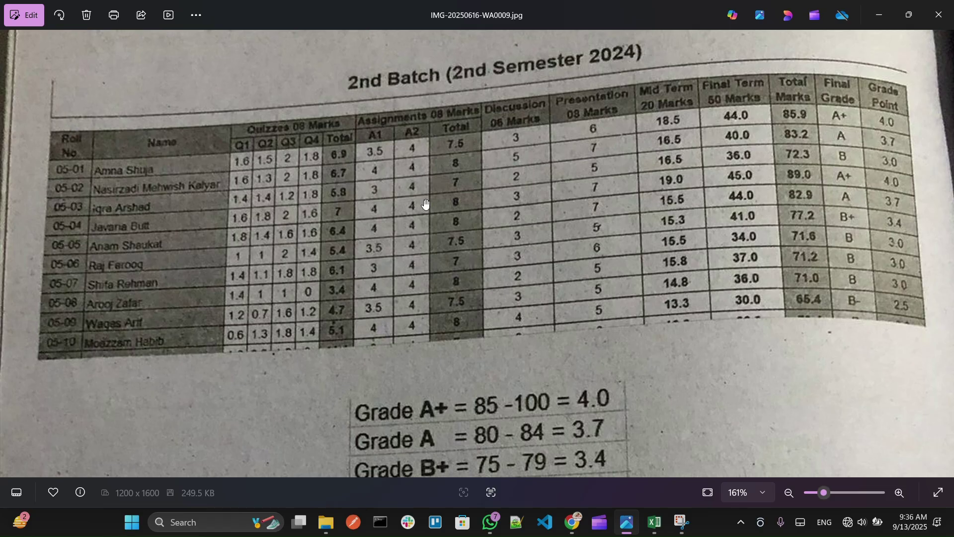
{"action": "key", "text": "alt+Tab"}
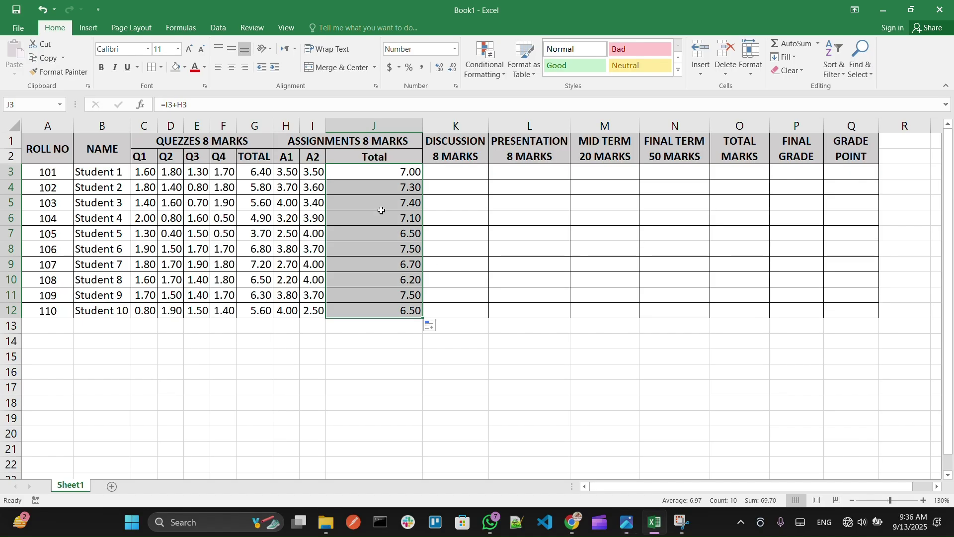
{"action": "left_click_drag", "start_coordinate": [257, 157], "coordinate": [263, 306]}
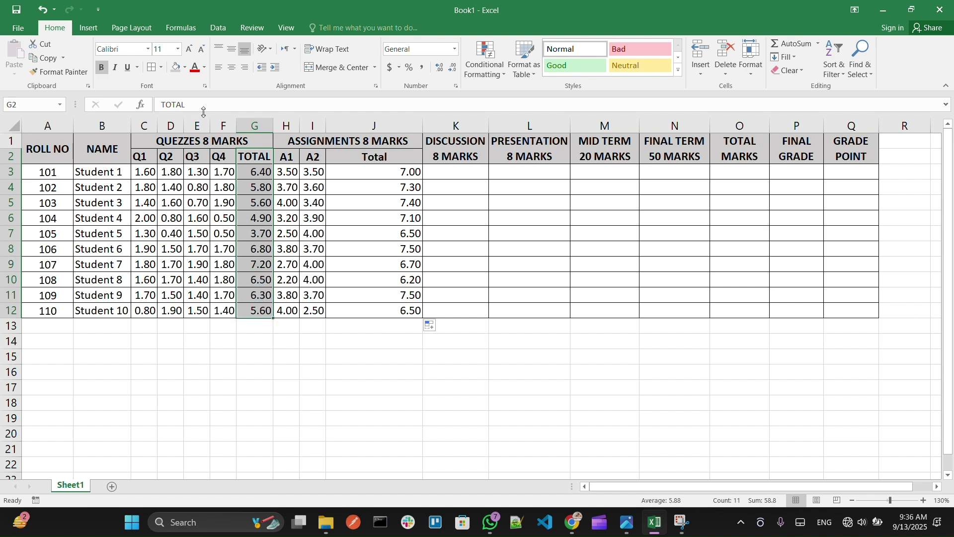
{"action": "left_click", "coordinate": [177, 67]}
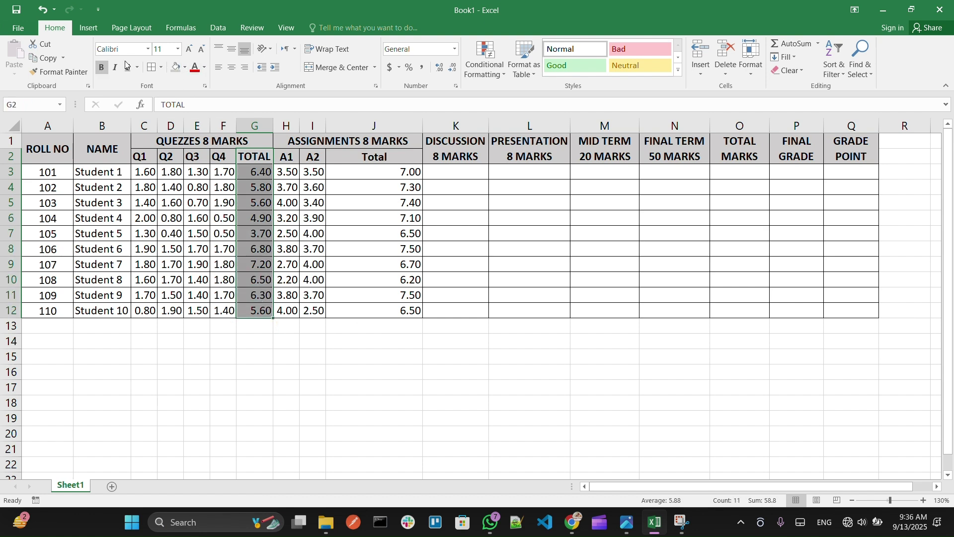
{"action": "left_click", "coordinate": [103, 68]}
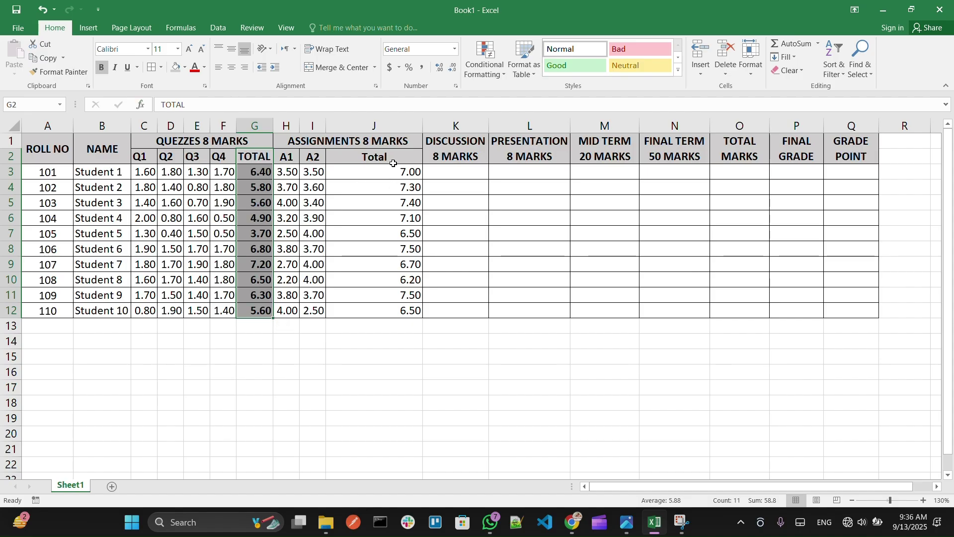
Step: Apply the same grey fill to the assignments Total column J2:J12 and toggle its bold formatting
{"action": "left_click_drag", "start_coordinate": [378, 157], "coordinate": [399, 311]}
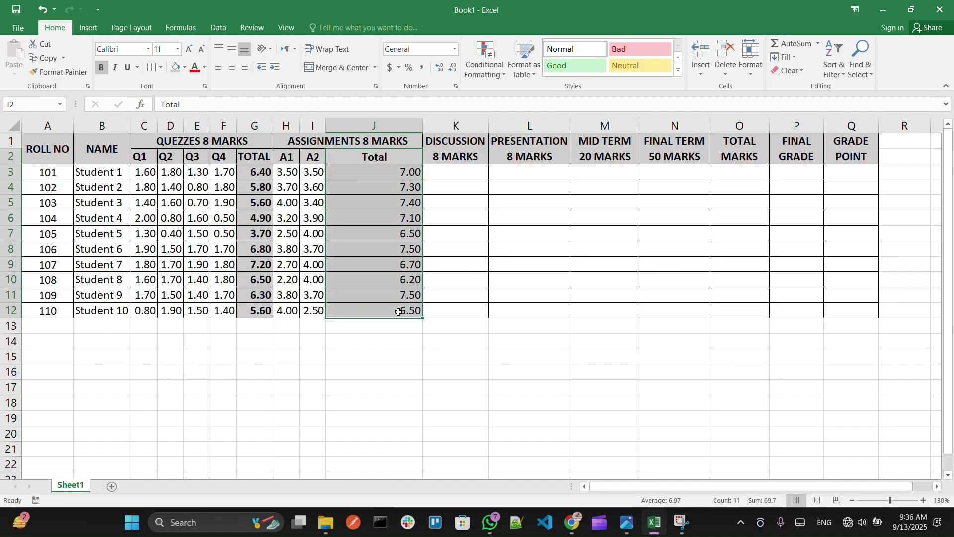
{"action": "left_click", "coordinate": [175, 68]}
{"action": "left_click", "coordinate": [102, 70]}
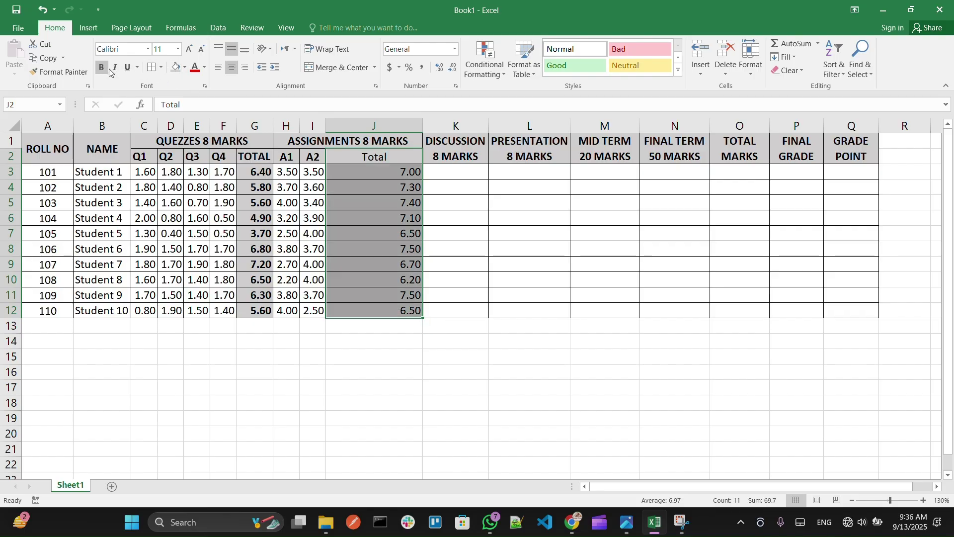
{"action": "left_click", "coordinate": [449, 172]}
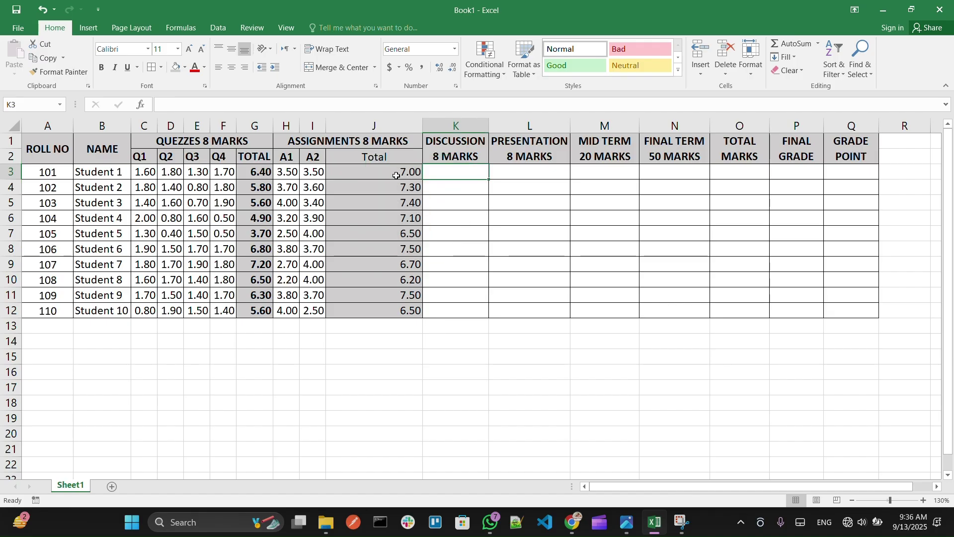
Step: Centre the quiz totals in G3:G12 horizontally
{"action": "left_click", "coordinate": [396, 174]}
{"action": "left_click", "coordinate": [263, 176]}
{"action": "left_click_drag", "start_coordinate": [263, 176], "coordinate": [270, 313]}
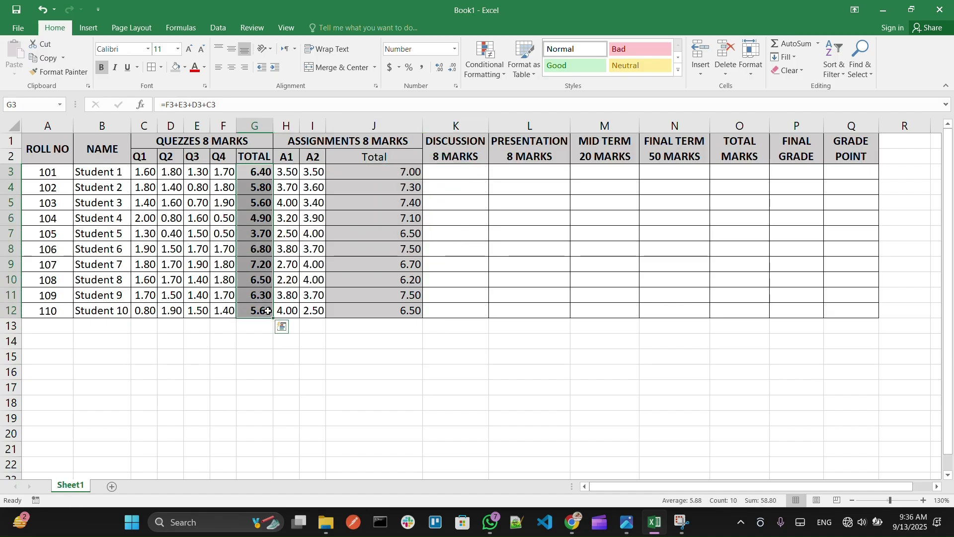
{"action": "left_click", "coordinate": [231, 67]}
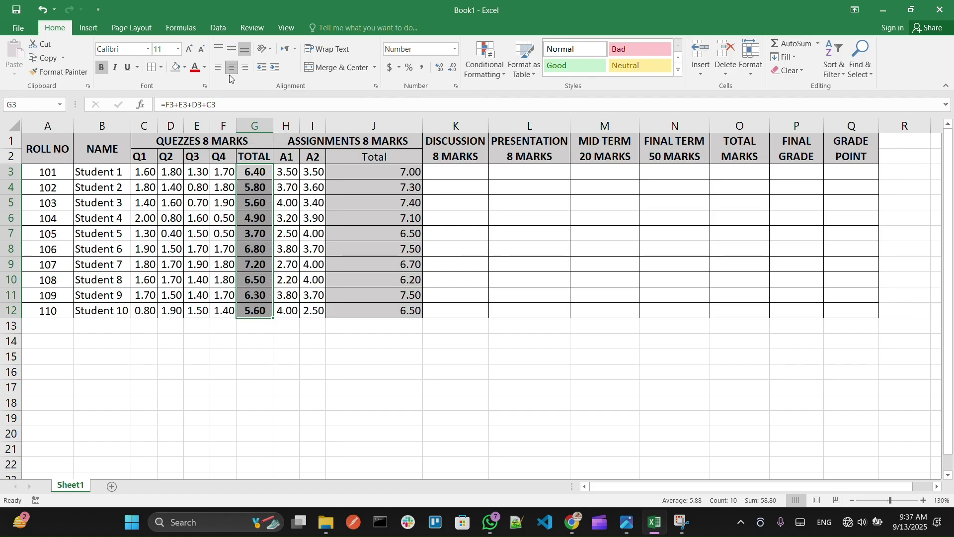
Step: Make the assignments Total column J2:J12 bold and centre it horizontally
{"action": "left_click", "coordinate": [375, 171]}
{"action": "left_click_drag", "start_coordinate": [379, 157], "coordinate": [383, 312]}
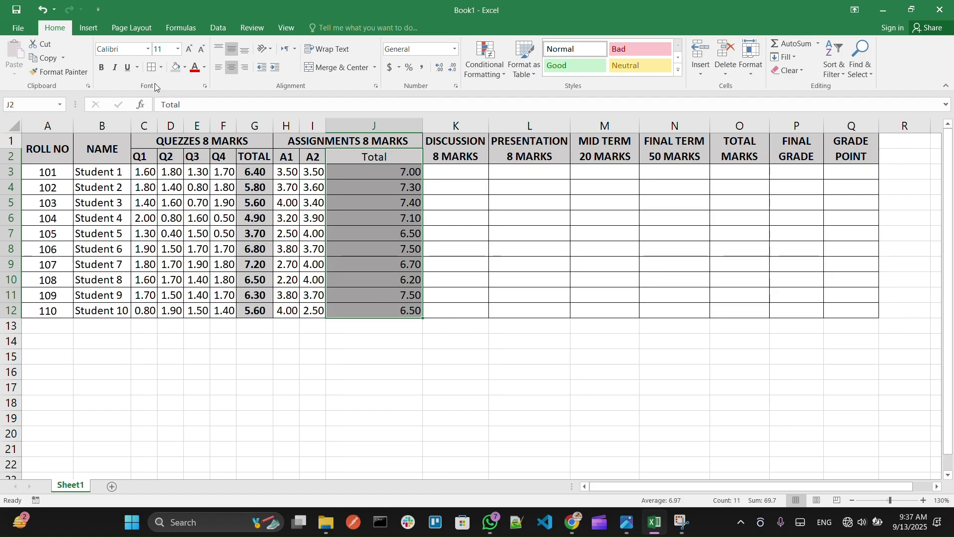
{"action": "left_click", "coordinate": [101, 67]}
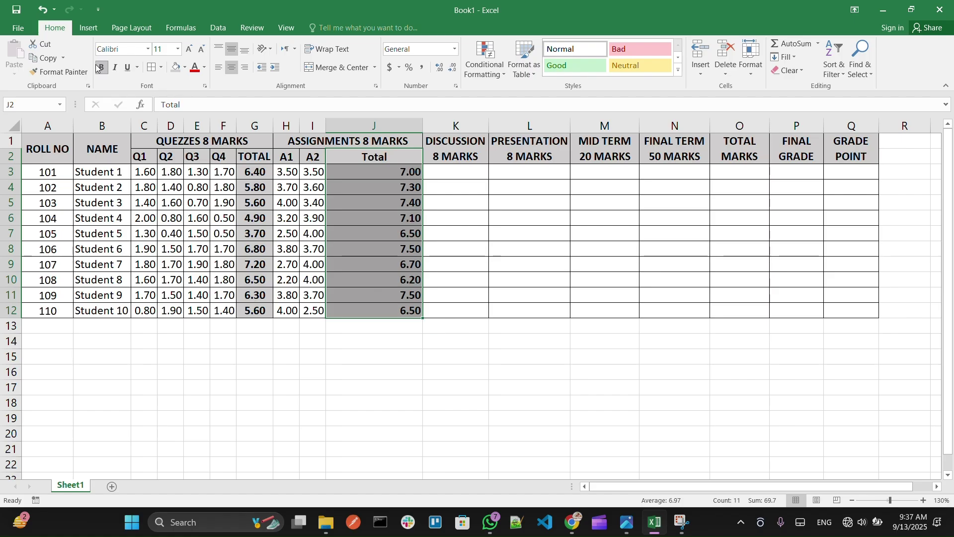
{"action": "left_click", "coordinate": [232, 67]}
{"action": "left_click", "coordinate": [232, 67]}
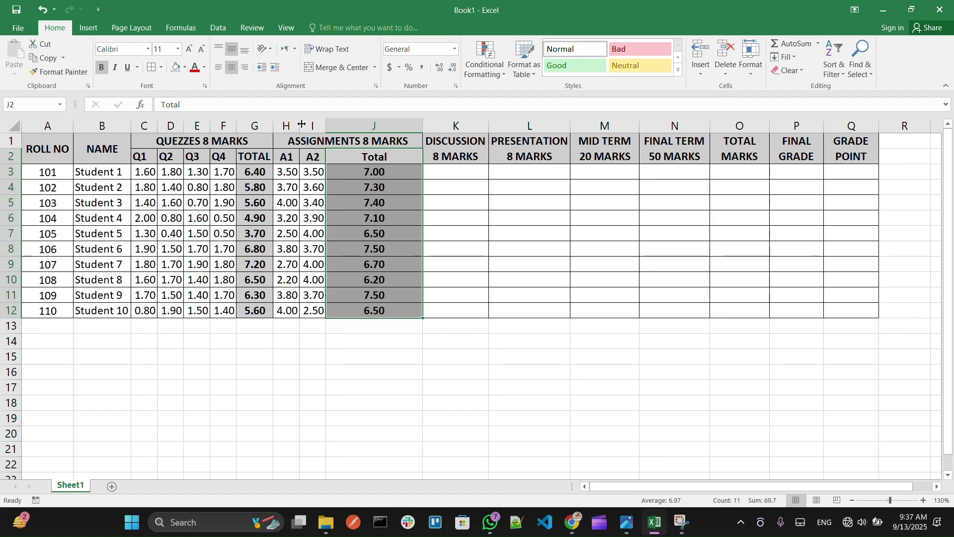
Step: Check the maximum marks in the marksheet photo and change the column K header to DISCUSSION 6 MARKS
{"action": "key", "text": "alt+Tab"}
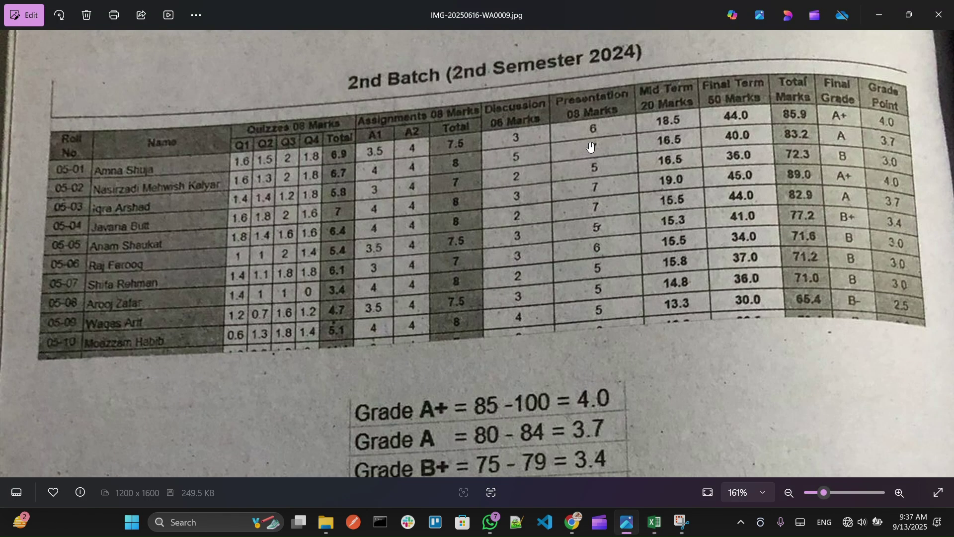
{"action": "key", "text": "alt+Tab"}
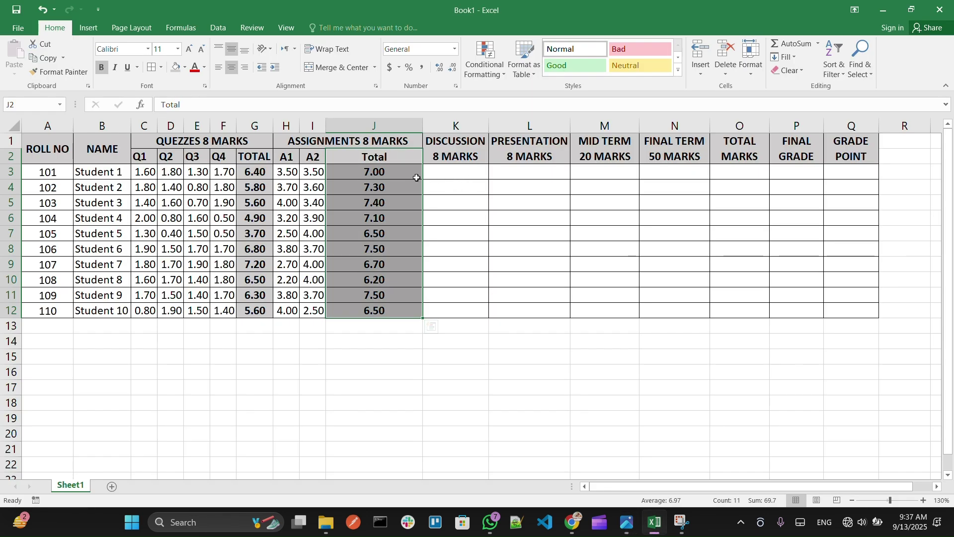
{"action": "key", "text": "alt+Tab"}
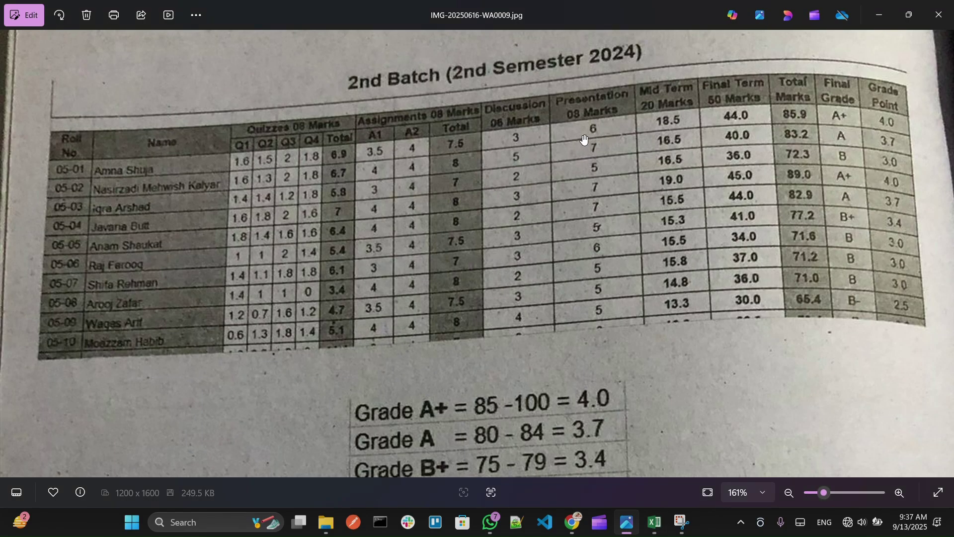
{"action": "key", "text": "alt+Tab"}
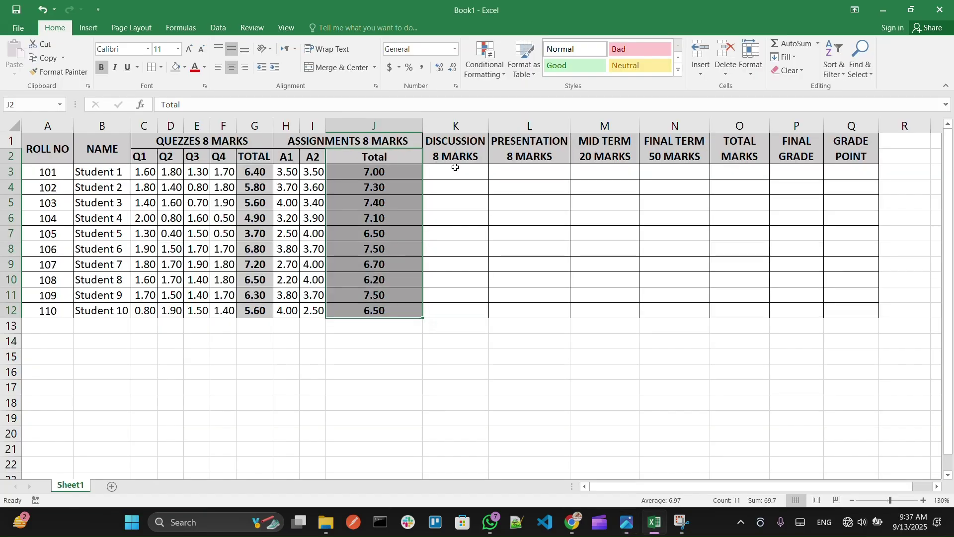
{"action": "double_click", "coordinate": [437, 155]}
{"action": "key", "text": "BackSpace"}
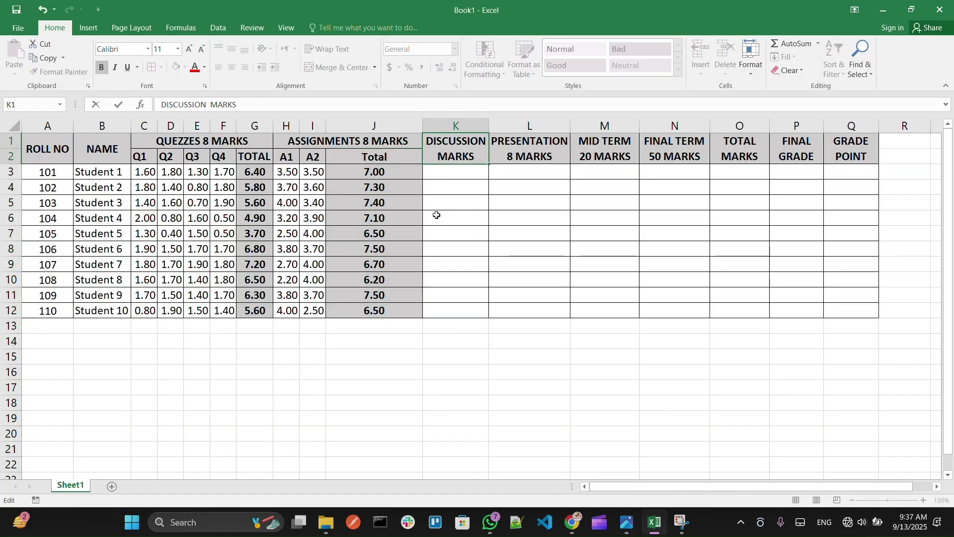
{"action": "type", "text": "6"}
{"action": "double_click", "coordinate": [512, 156]}
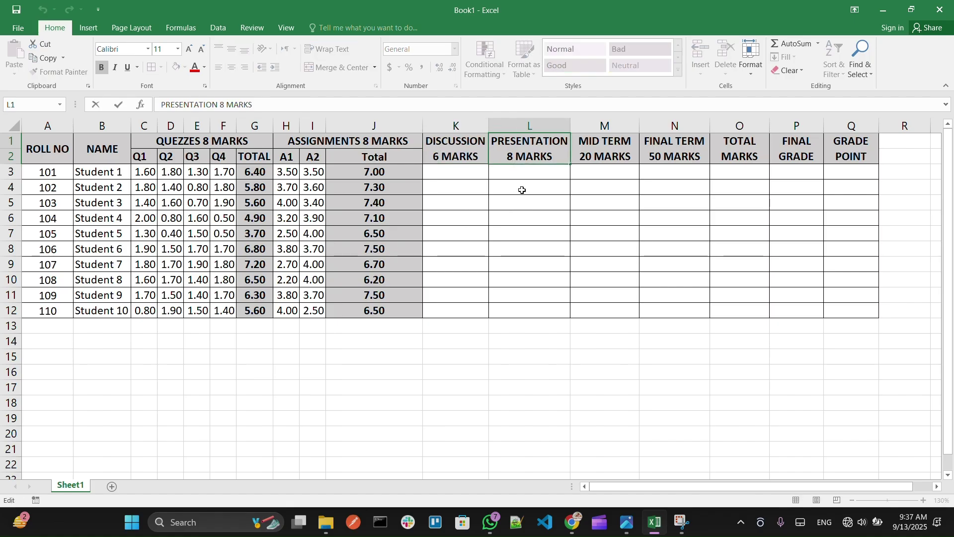
{"action": "left_click", "coordinate": [460, 172]}
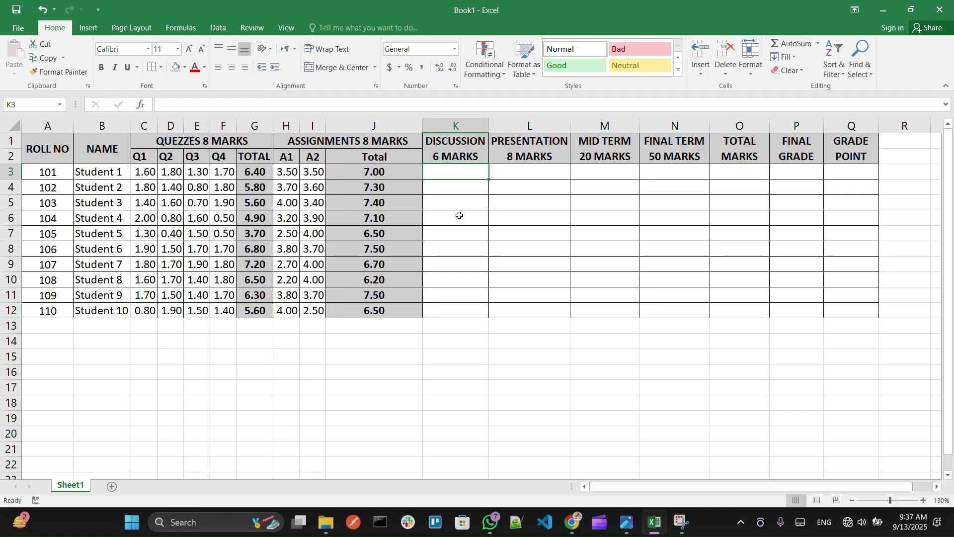
Step: Consult the marksheet photo and enter the discussion marks 5, 6, 4, 3, 5, 6, 4, 5, 6 and 4 in K3:K12
{"action": "key", "text": "alt+Tab"}
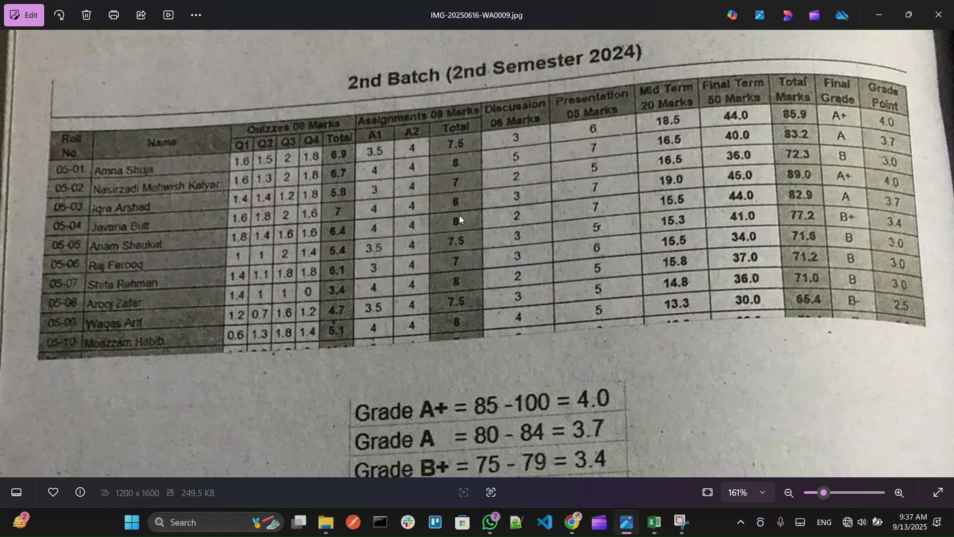
{"action": "key", "text": "alt+Tab"}
{"action": "key", "text": "alt+Tab"}
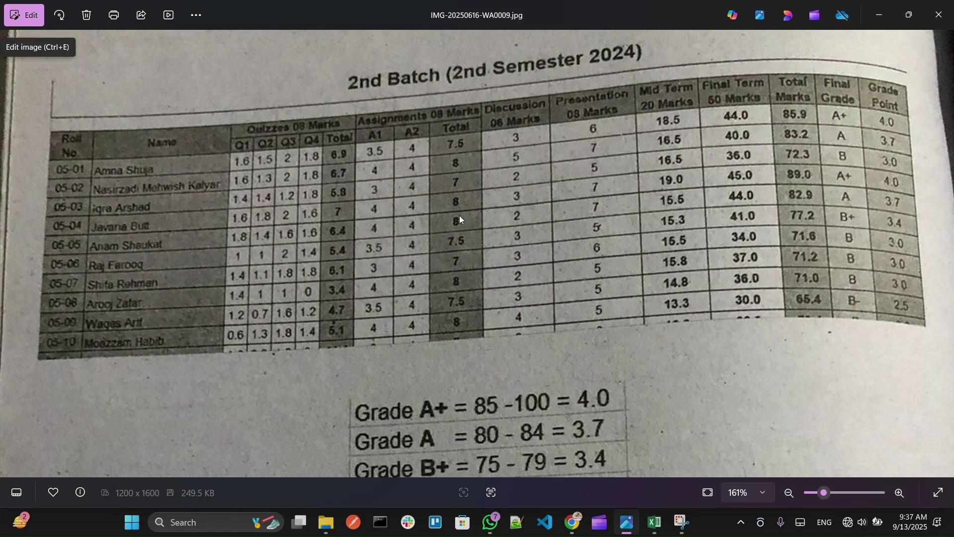
{"action": "key", "text": "alt+Tab"}
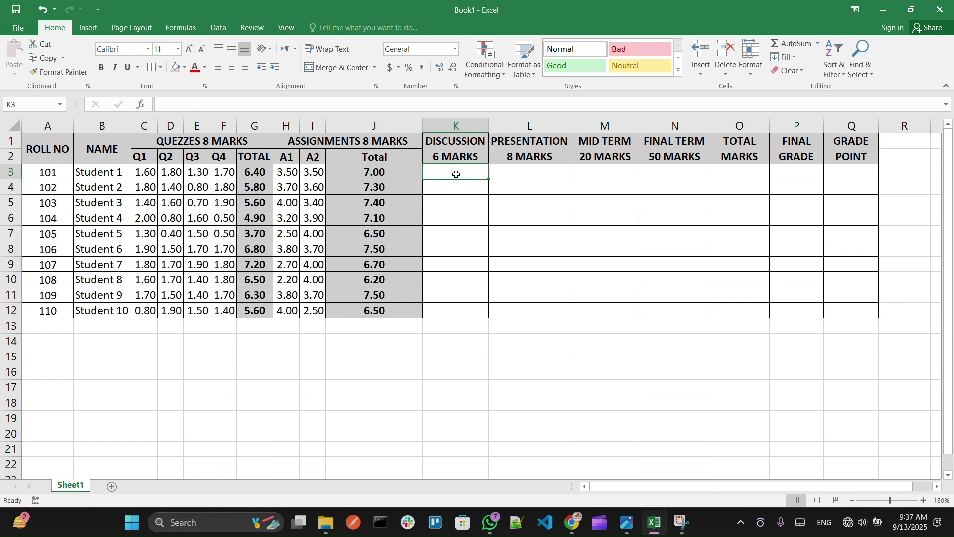
{"action": "type", "text": "5"}
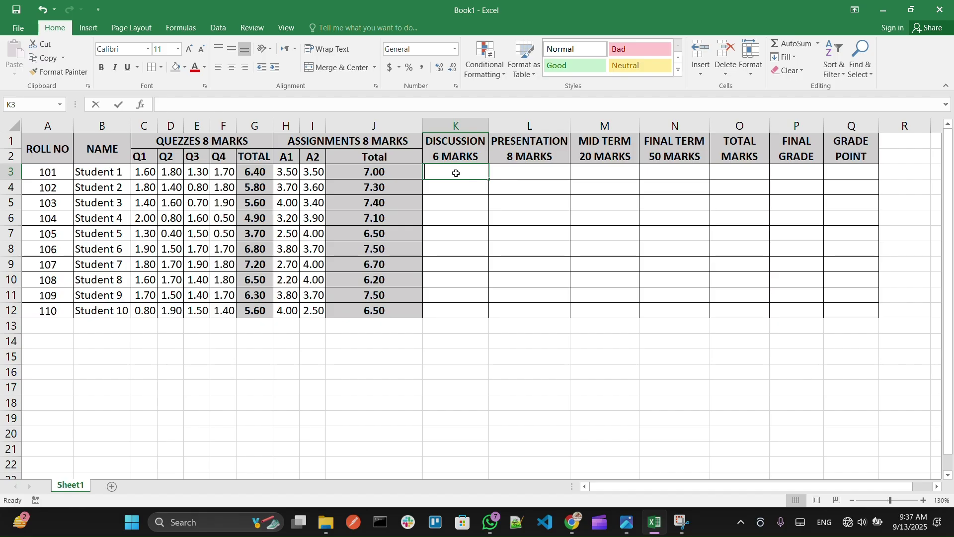
{"action": "key", "text": "Return"}
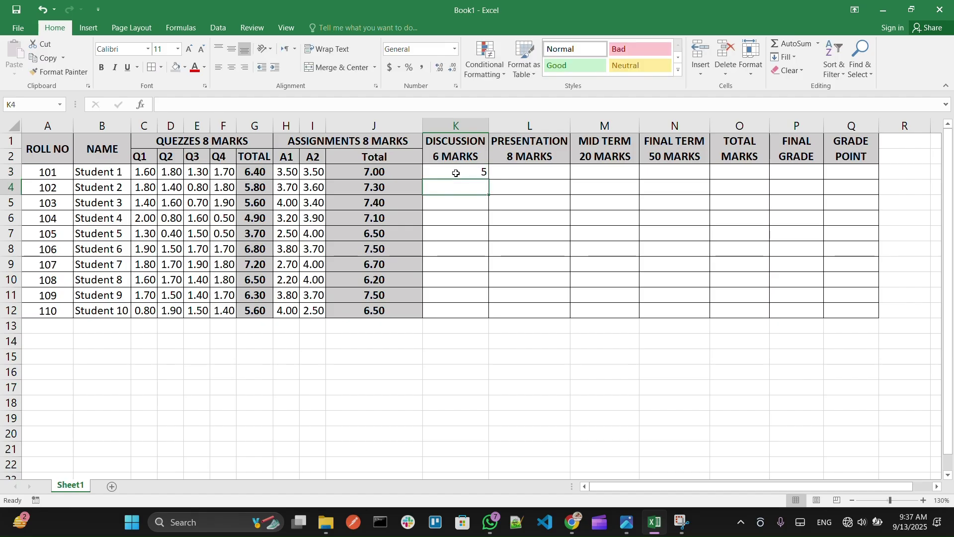
{"action": "type", "text": "6"}
{"action": "key", "text": "Return"}
{"action": "type", "text": "4"}
{"action": "key", "text": "Return"}
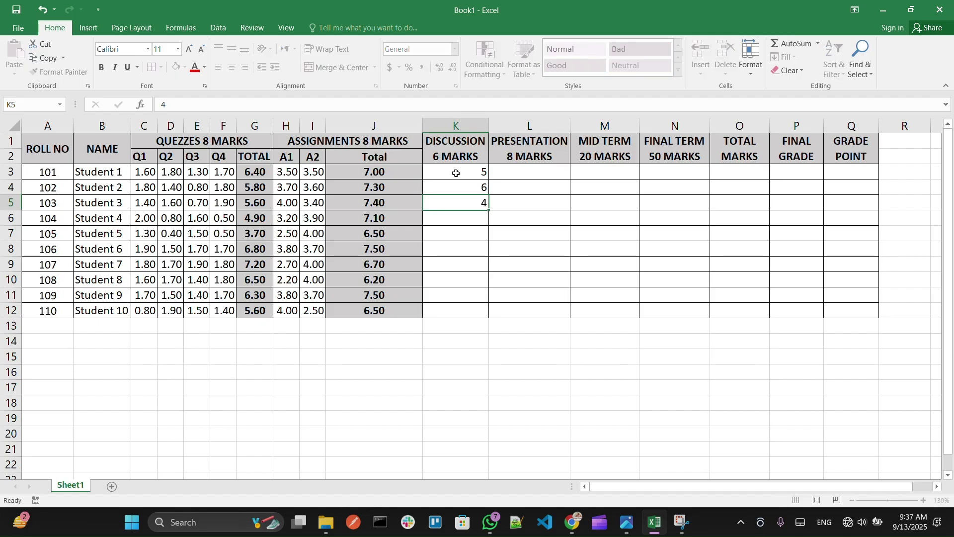
{"action": "type", "text": "3"}
{"action": "key", "text": "Return"}
{"action": "type", "text": "5"}
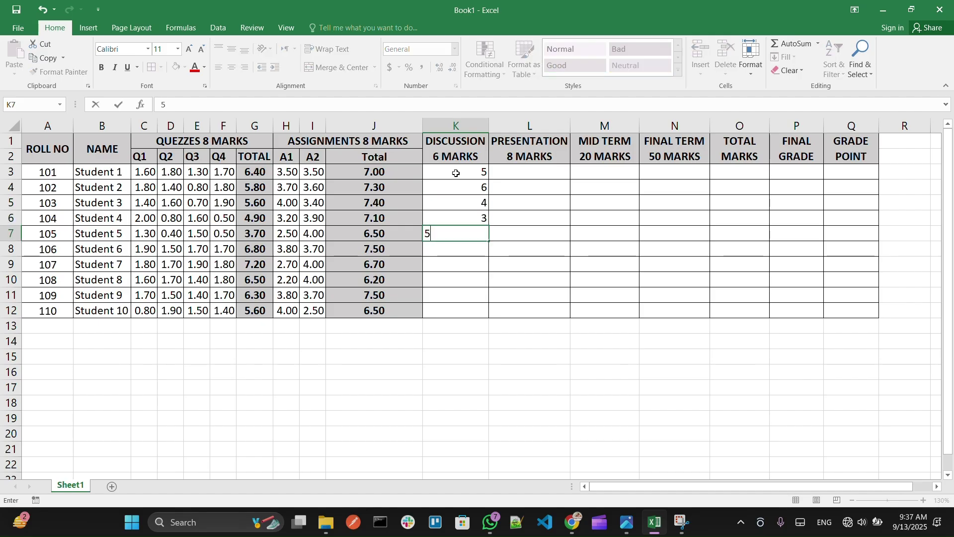
{"action": "key", "text": "Return"}
{"action": "type", "text": "6"}
{"action": "key", "text": "Return"}
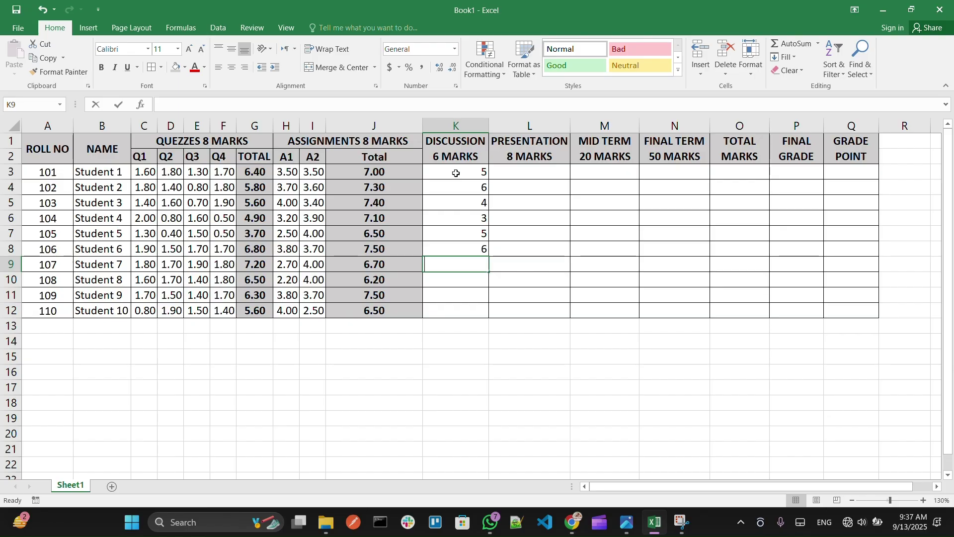
{"action": "type", "text": "4"}
{"action": "key", "text": "Return"}
{"action": "type", "text": "5"}
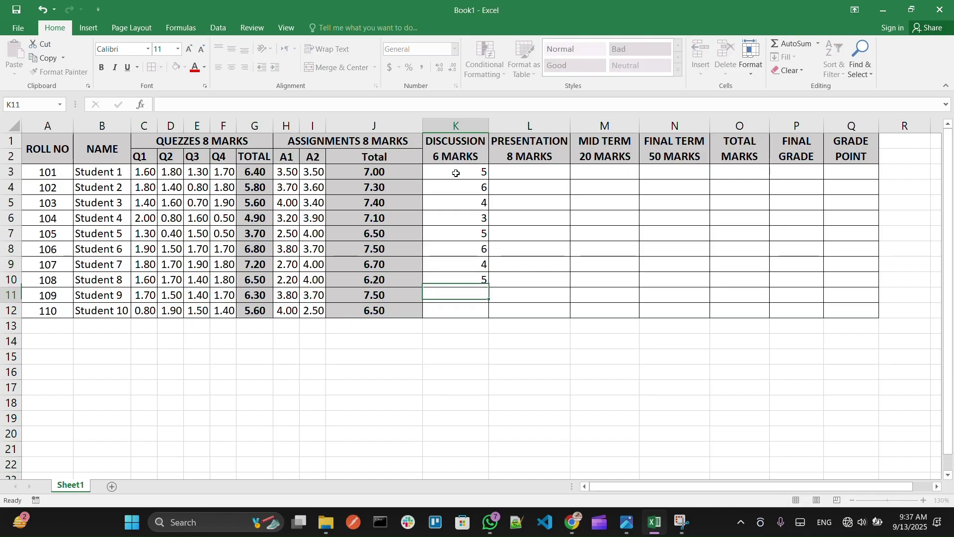
{"action": "key", "text": "Return"}
{"action": "type", "text": "6"}
{"action": "key", "text": "Return"}
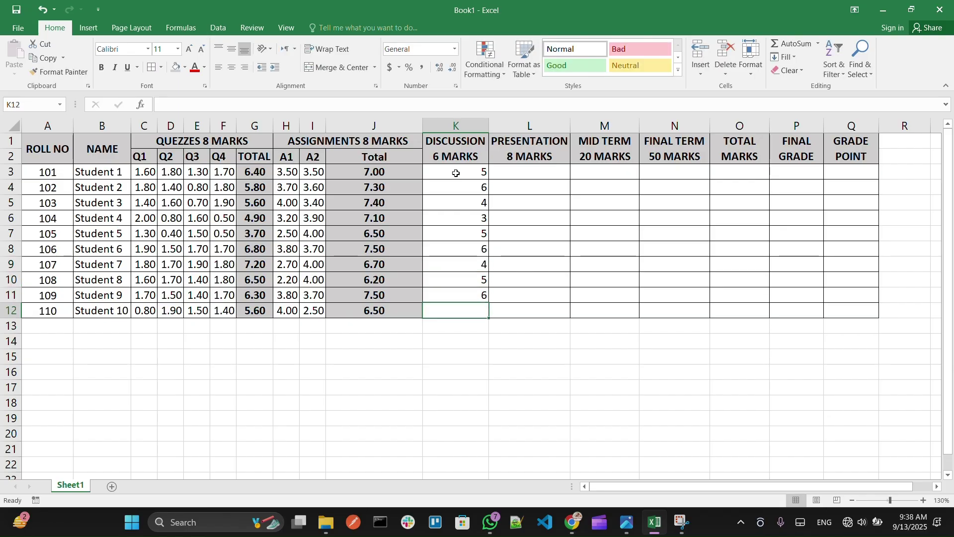
{"action": "type", "text": "4"}
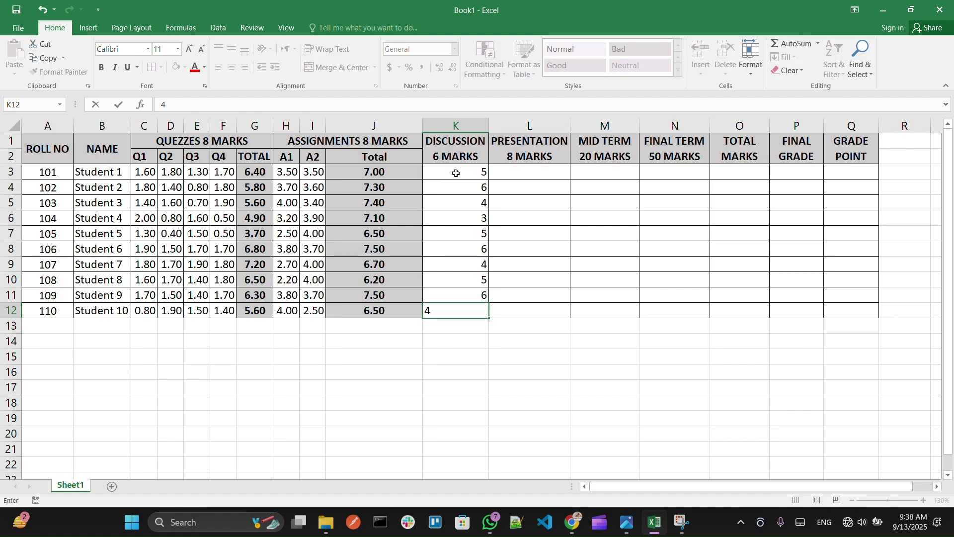
{"action": "left_click", "coordinate": [550, 171]}
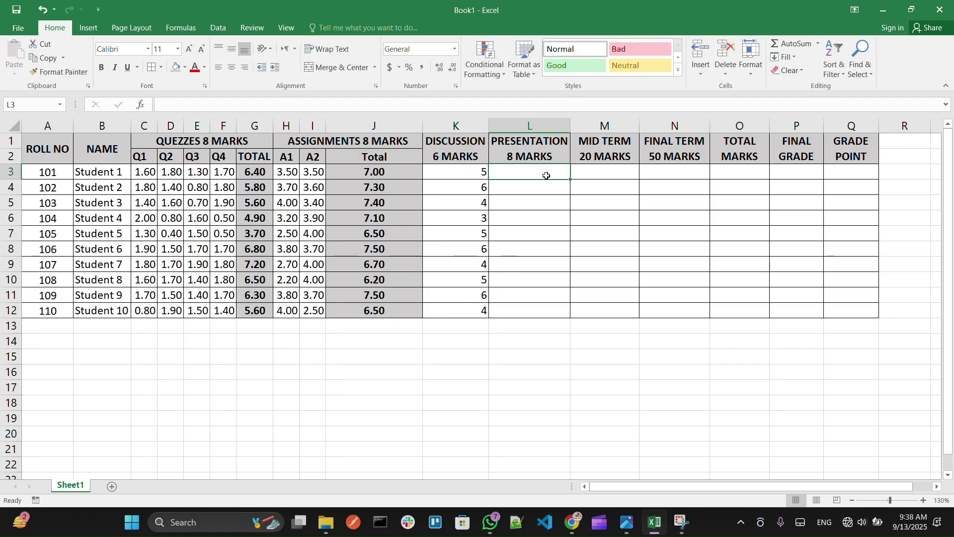
Step: Centre the discussion marks in K3:K12 horizontally
{"action": "left_click_drag", "start_coordinate": [467, 174], "coordinate": [466, 307]}
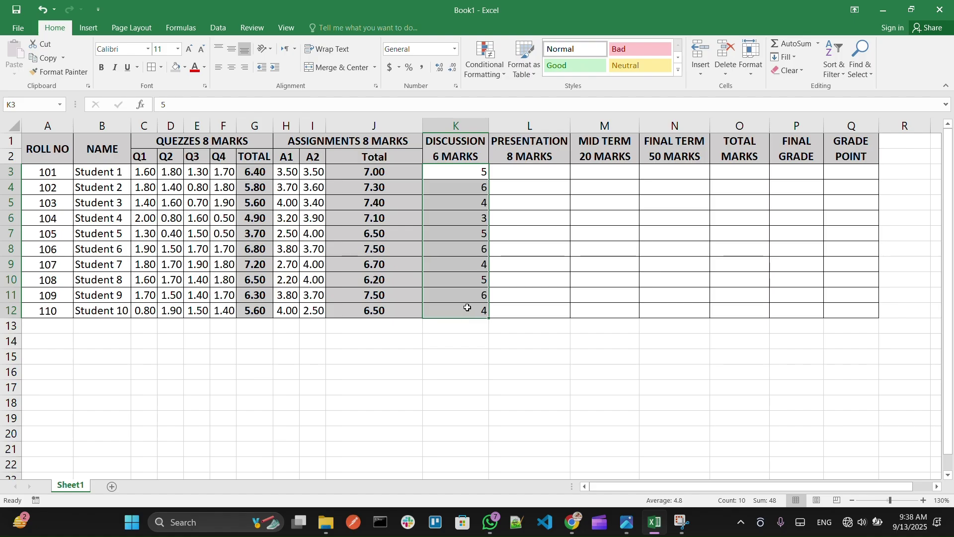
{"action": "left_click", "coordinate": [231, 68]}
Step: Enter the presentation marks 8, 7, 4, 5, 7, 8, 6, 5, 7 and 8 in L3:L12 and centre them horizontally
{"action": "left_click", "coordinate": [539, 177]}
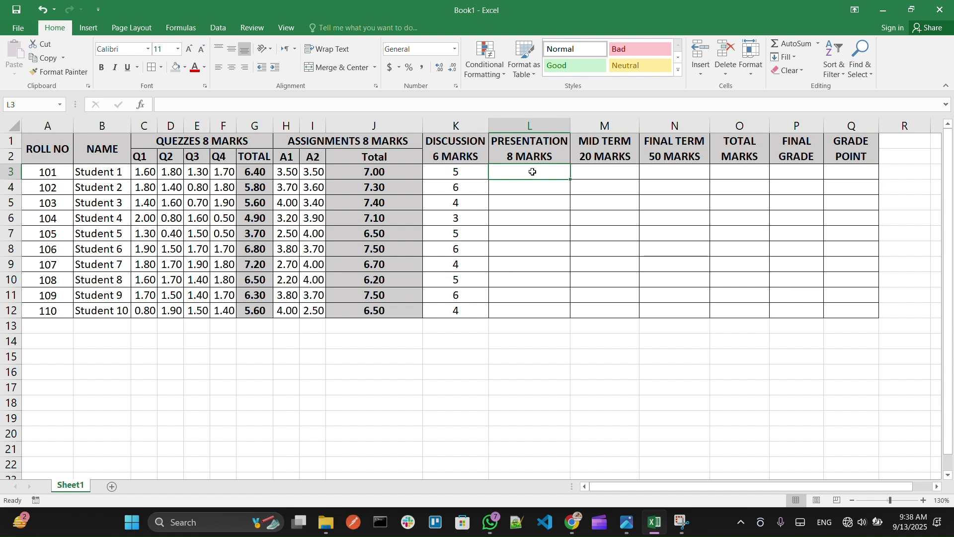
{"action": "type", "text": "8"}
{"action": "key", "text": "Return"}
{"action": "type", "text": "7"}
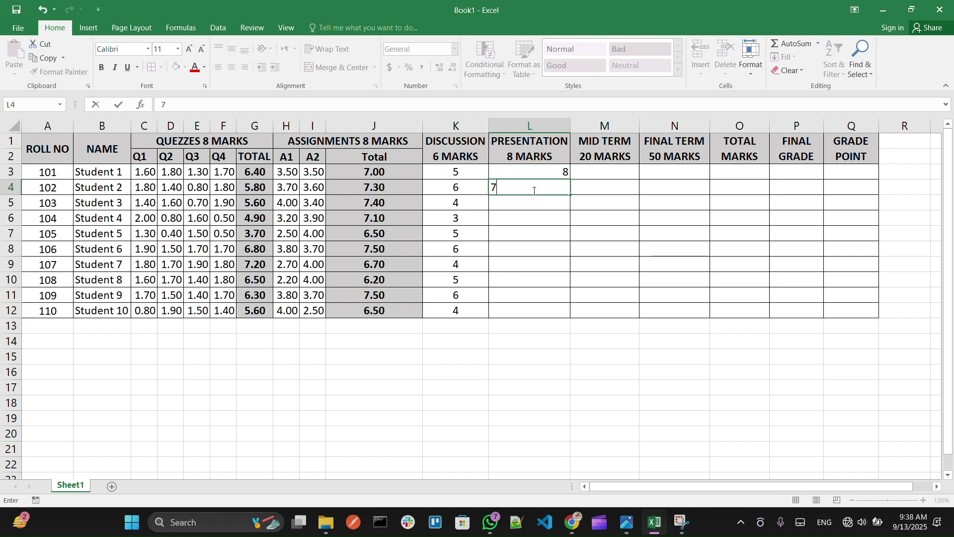
{"action": "key", "text": "Return"}
{"action": "double_click", "coordinate": [536, 204]}
{"action": "type", "text": "4"}
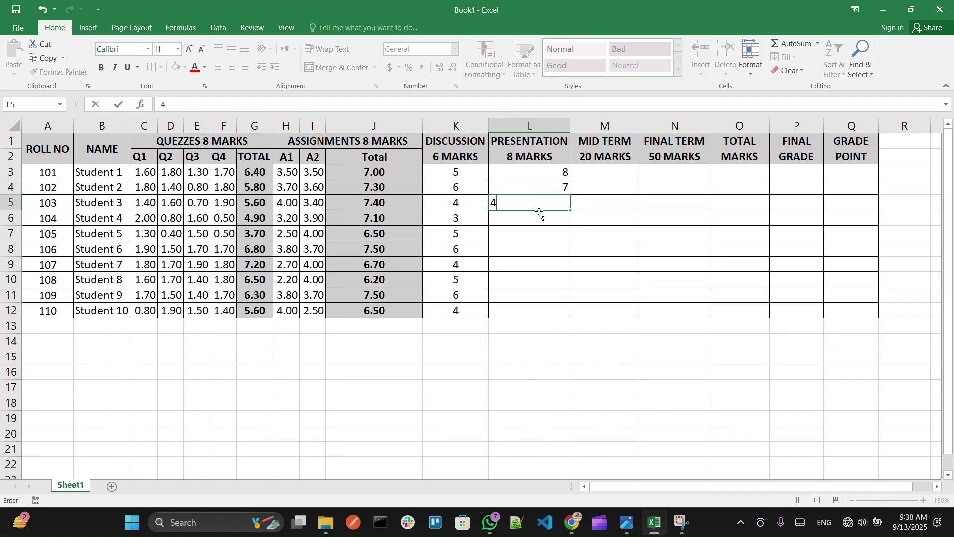
{"action": "key", "text": "Return"}
{"action": "type", "text": "5"}
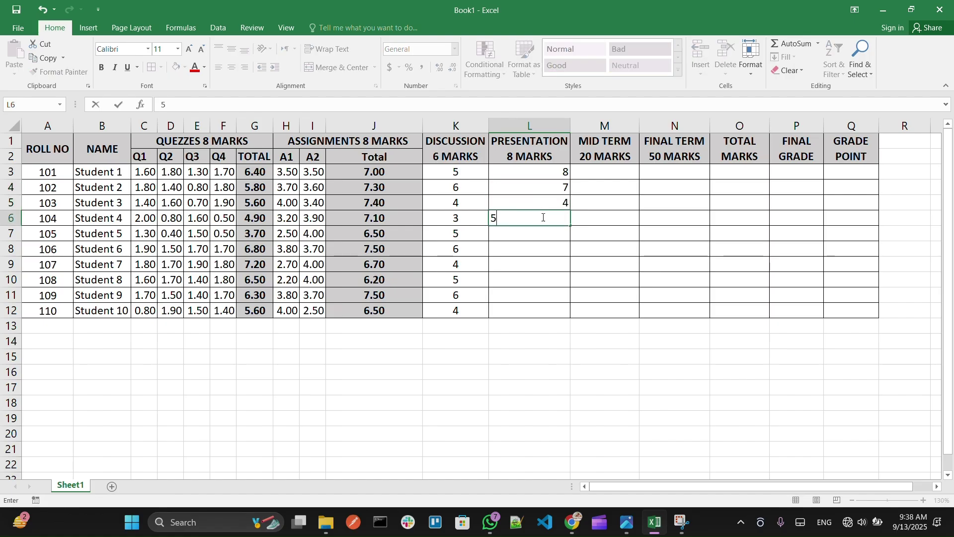
{"action": "key", "text": "Return"}
{"action": "type", "text": "7"}
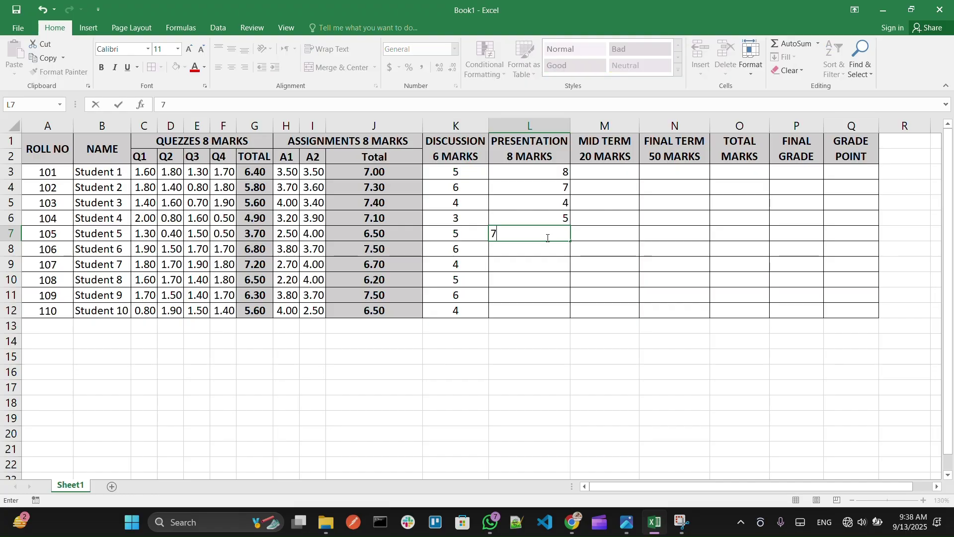
{"action": "key", "text": "Return"}
{"action": "type", "text": "8"}
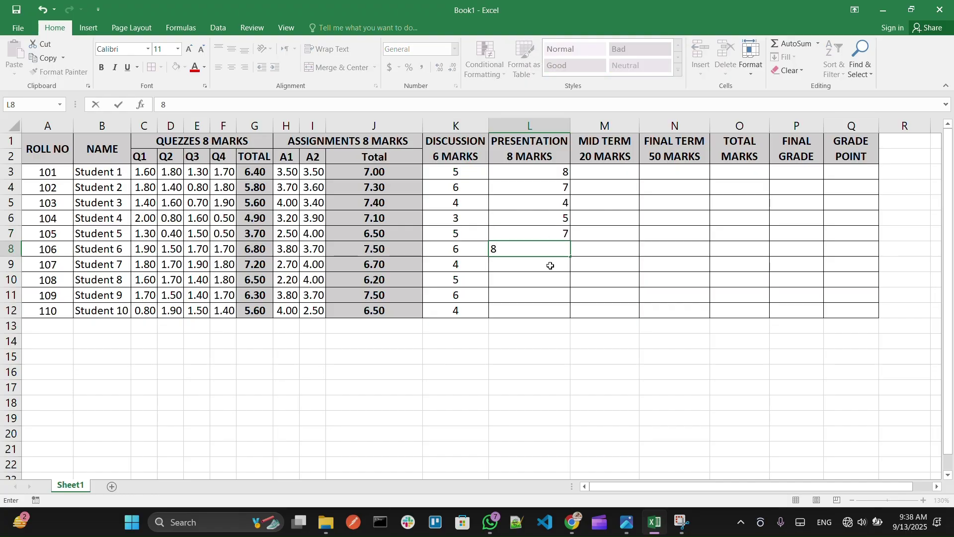
{"action": "key", "text": "Return"}
{"action": "type", "text": "6"}
{"action": "key", "text": "Return"}
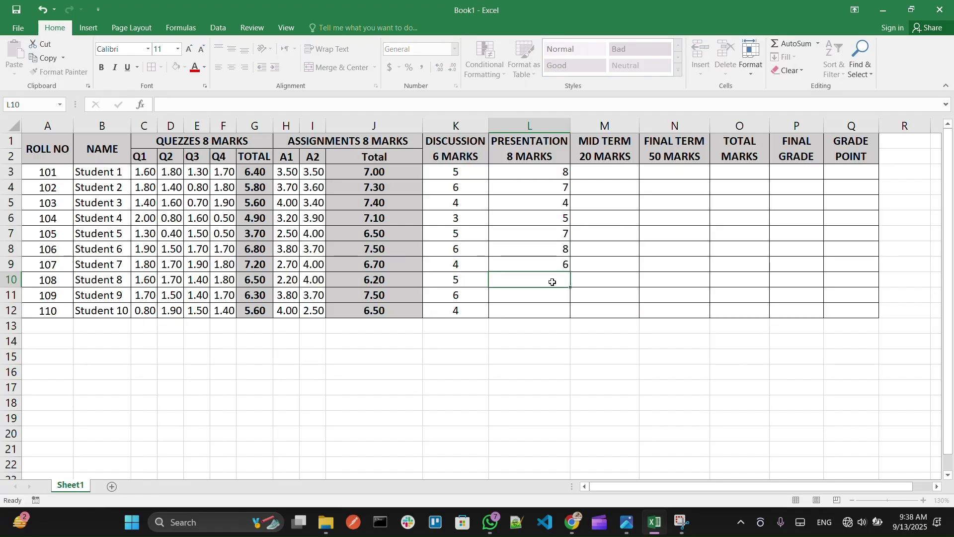
{"action": "type", "text": "5"}
{"action": "key", "text": "Return"}
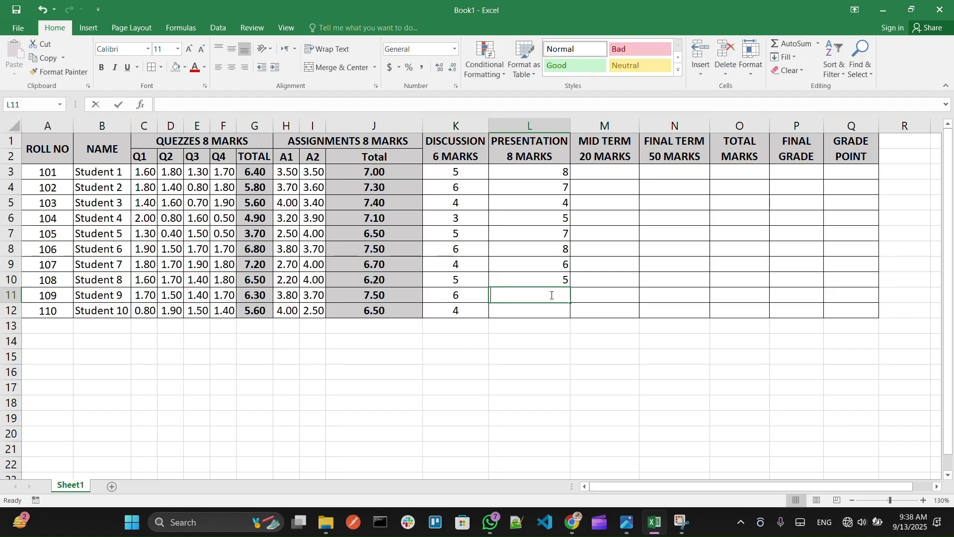
{"action": "type", "text": "7"}
{"action": "key", "text": "Return"}
{"action": "type", "text": "8"}
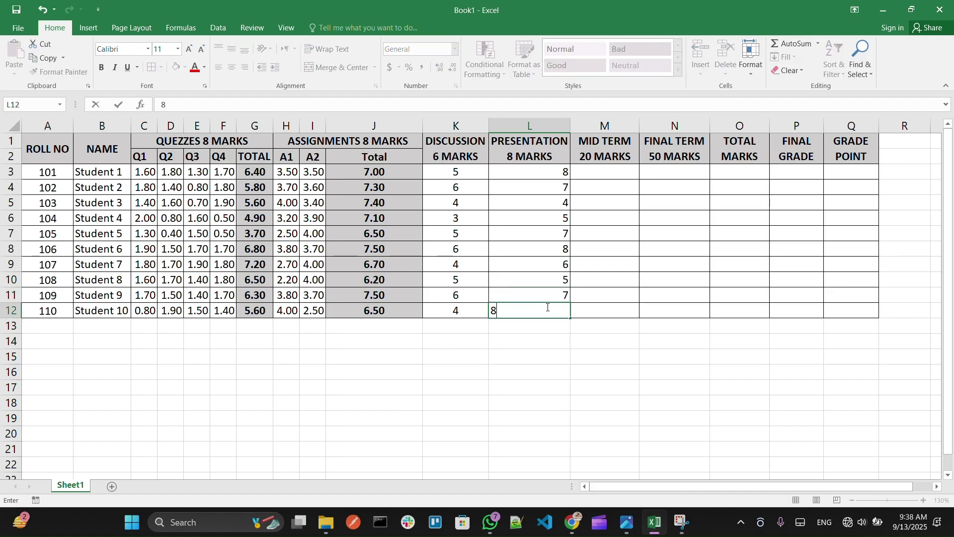
{"action": "left_click_drag", "start_coordinate": [534, 175], "coordinate": [536, 312]}
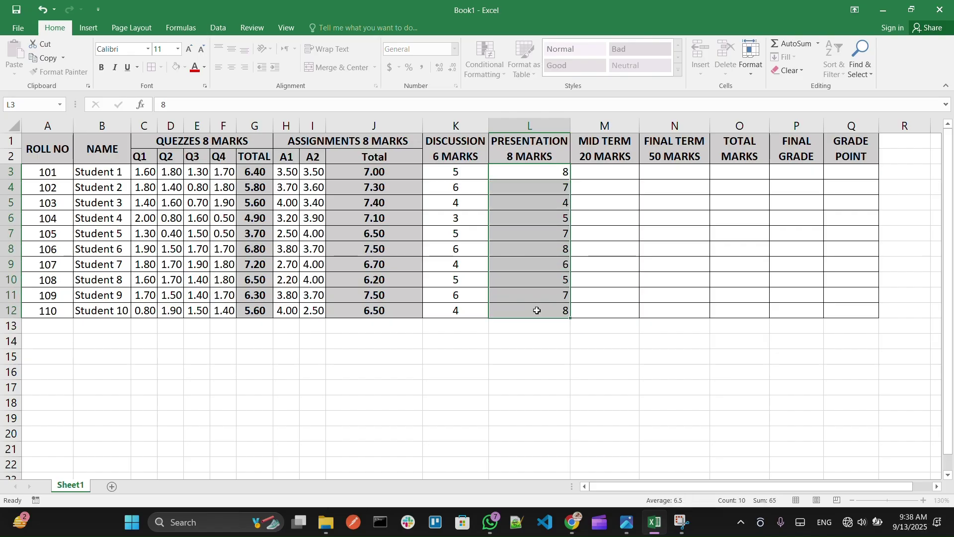
{"action": "left_click", "coordinate": [231, 68]}
Step: Consult the marksheet photo and enter the mid-term marks 18.5, 17.5, 16, 17, 19, 20, 15, 16, 18 and 19.5 in M3:M12
{"action": "left_click", "coordinate": [580, 178]}
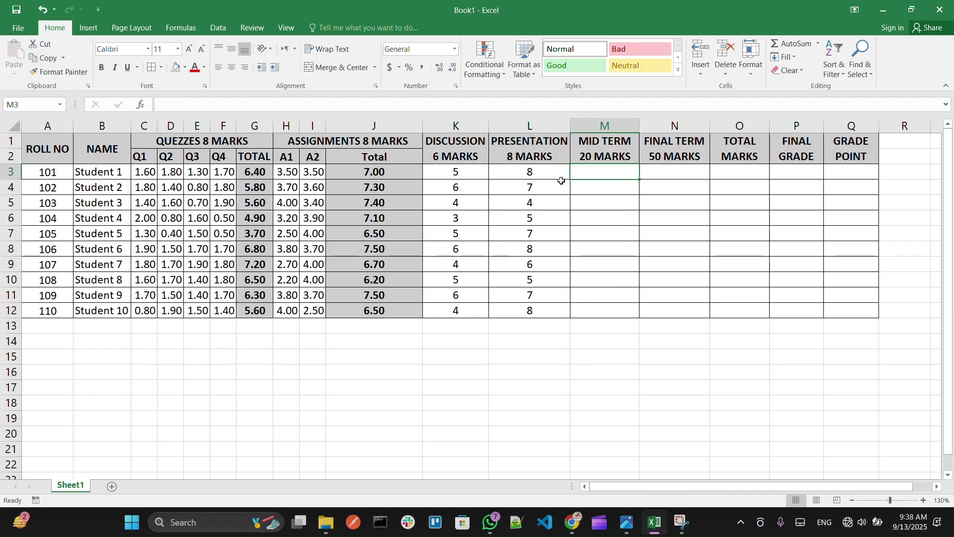
{"action": "key", "text": "alt+Tab"}
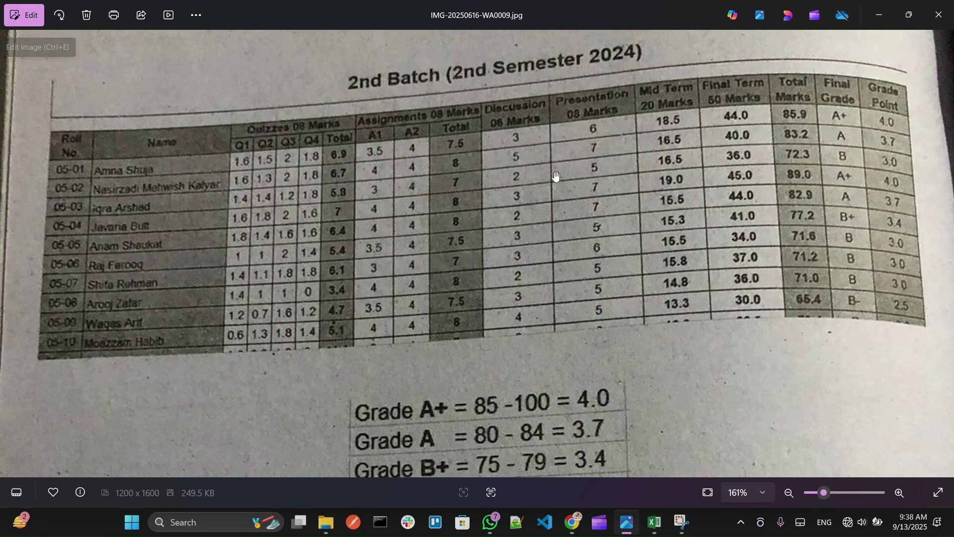
{"action": "key", "text": "alt+Tab"}
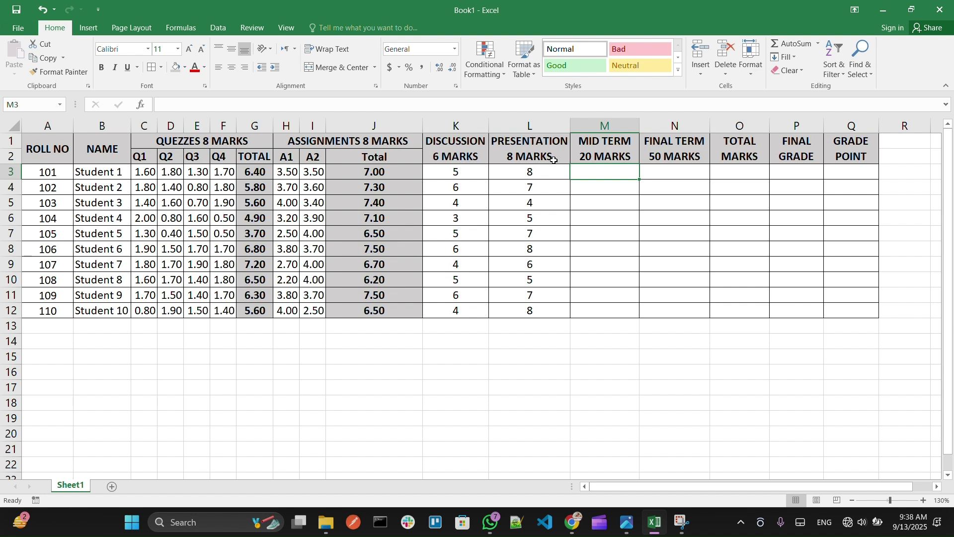
{"action": "type", "text": "18.5"}
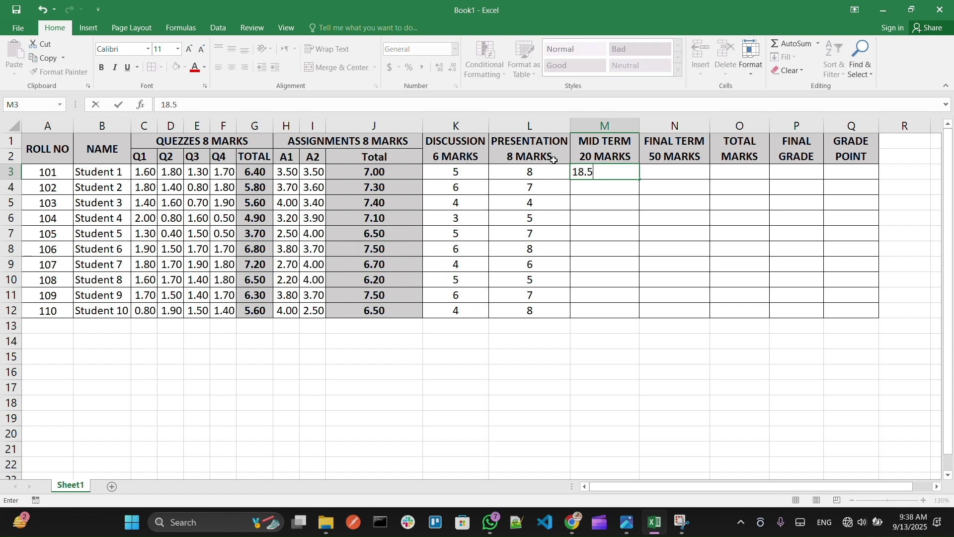
{"action": "key", "text": "Return"}
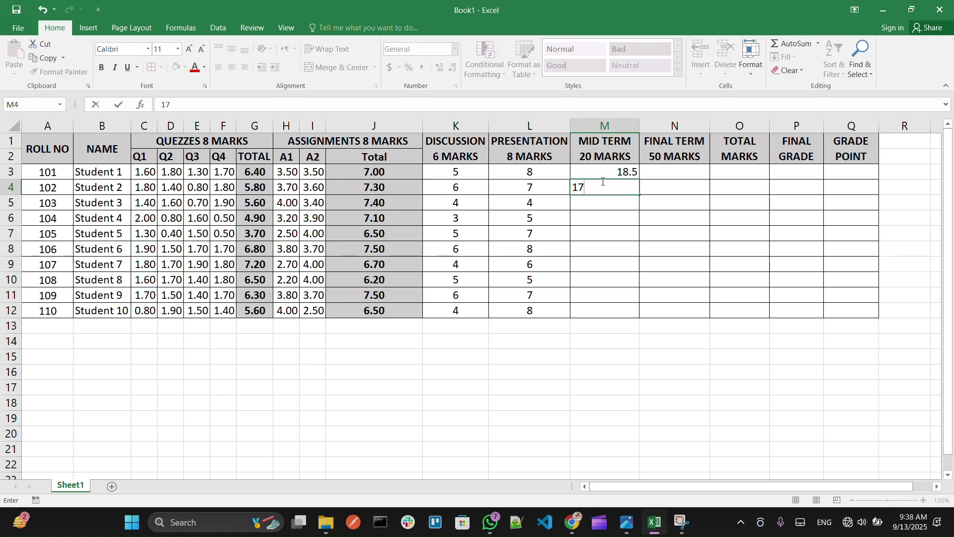
{"action": "type", "text": ".5"}
{"action": "left_click", "coordinate": [602, 205]}
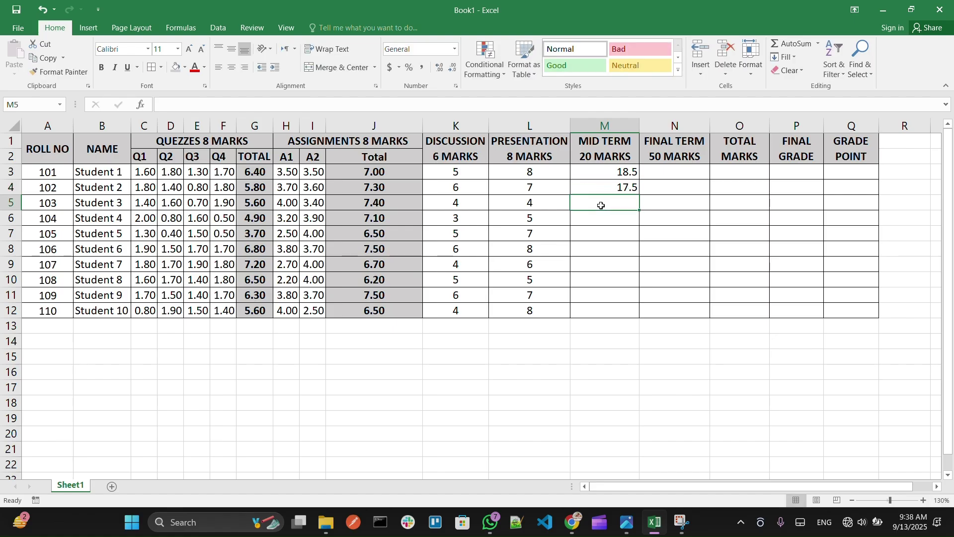
{"action": "type", "text": "6"}
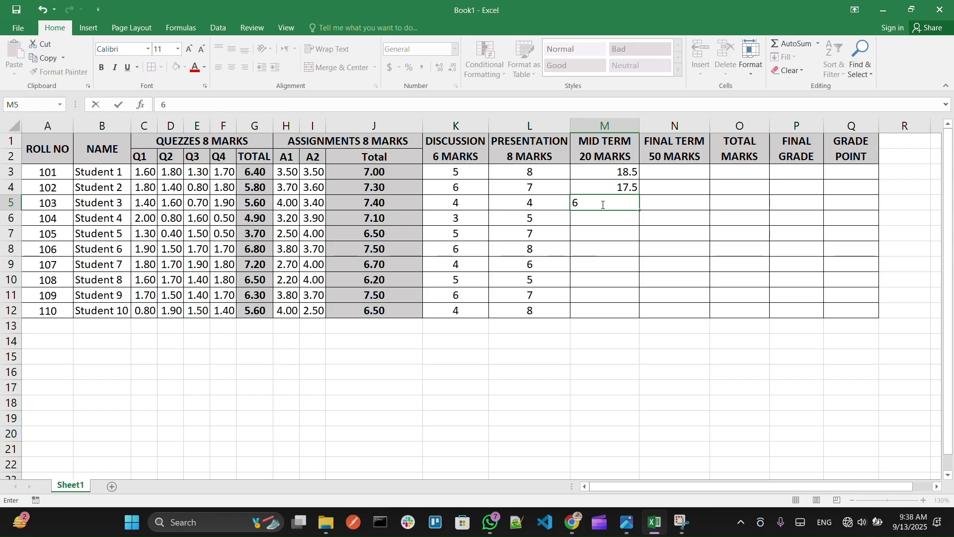
{"action": "key", "text": "BackSpace"}
{"action": "type", "text": "16"}
{"action": "left_click", "coordinate": [605, 219]}
{"action": "type", "text": "17"}
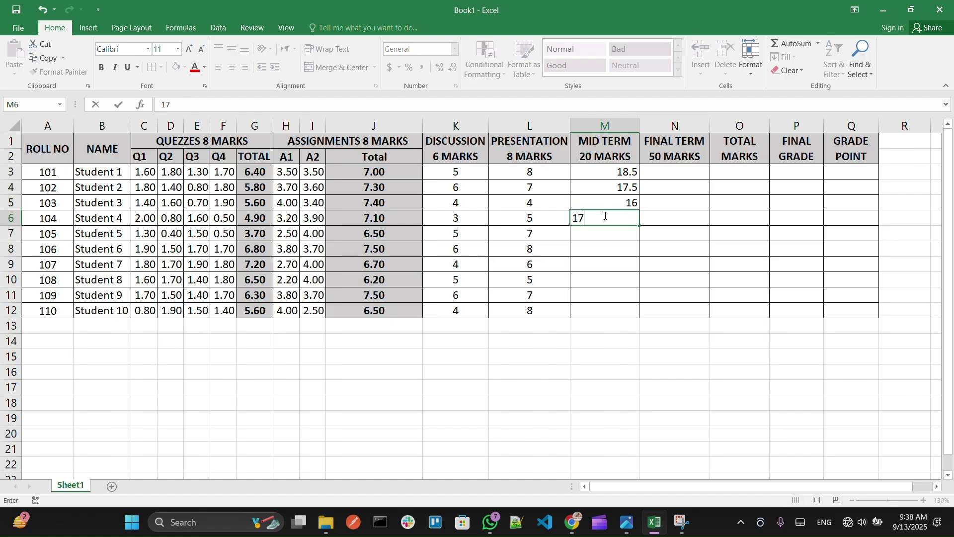
{"action": "left_click", "coordinate": [605, 233]}
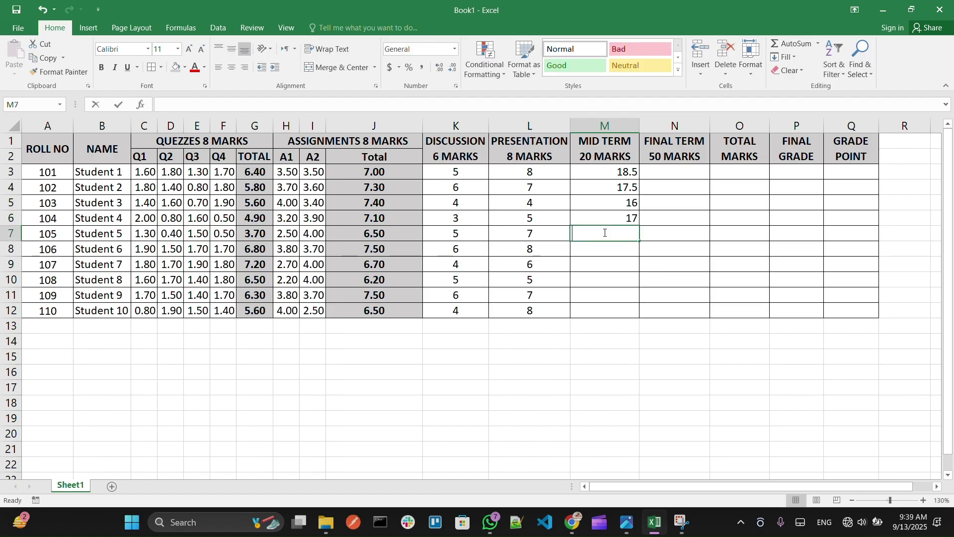
{"action": "type", "text": "19"}
{"action": "left_click", "coordinate": [600, 247]}
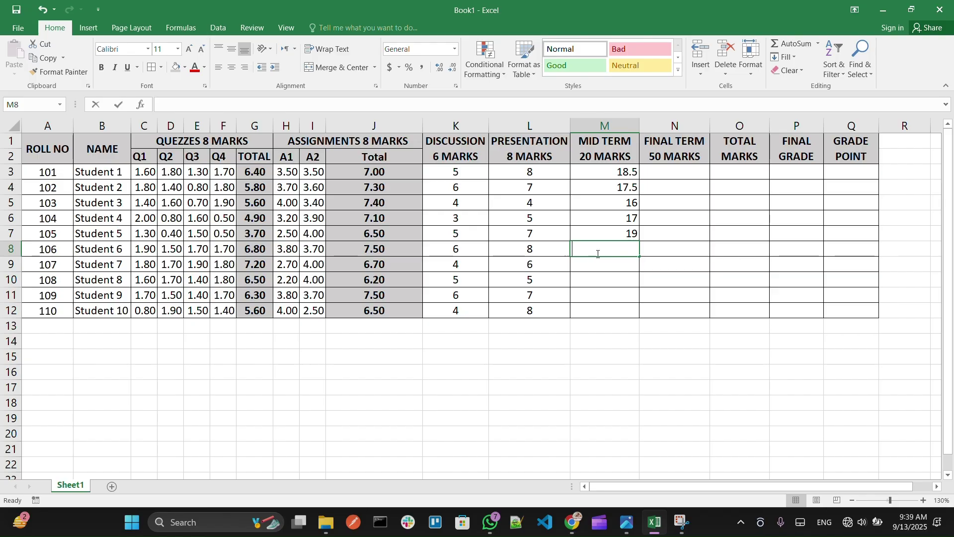
{"action": "type", "text": "20"}
{"action": "left_click", "coordinate": [602, 263]}
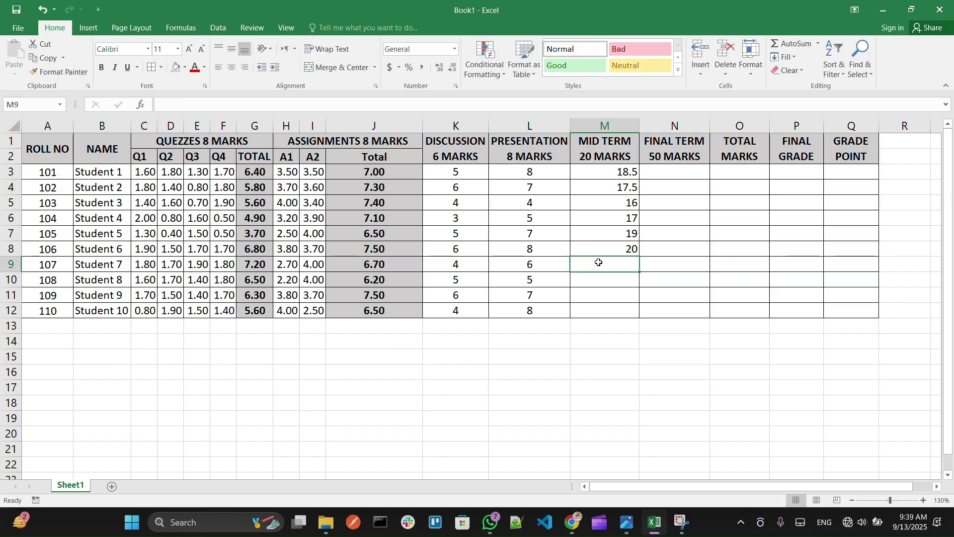
{"action": "type", "text": "15"}
{"action": "left_click", "coordinate": [597, 277]}
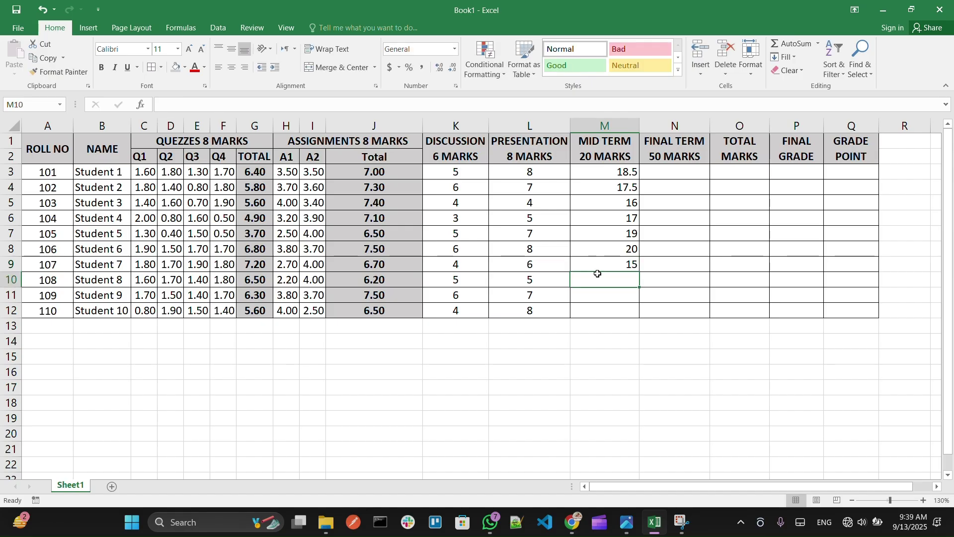
{"action": "type", "text": "16"}
{"action": "left_click", "coordinate": [604, 293]}
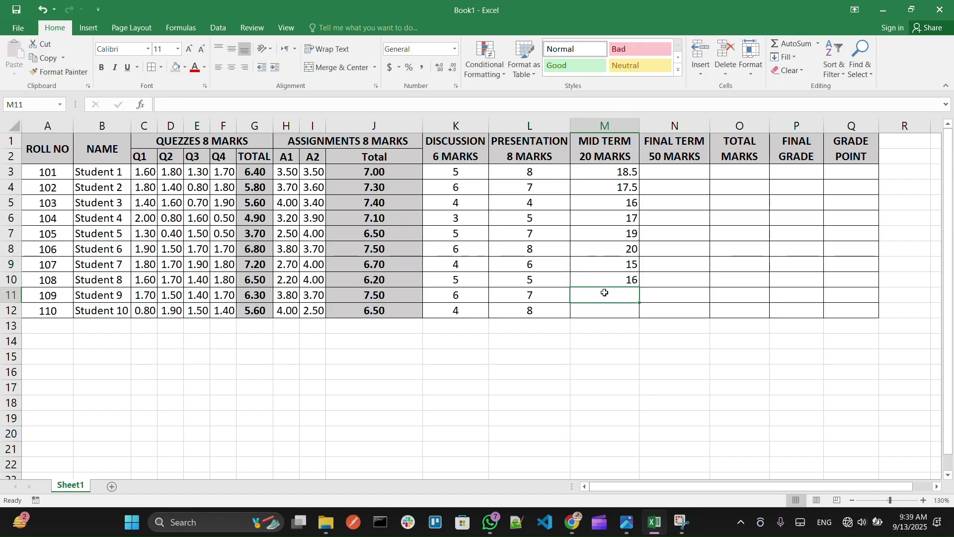
{"action": "type", "text": "18"}
{"action": "left_click", "coordinate": [603, 311]}
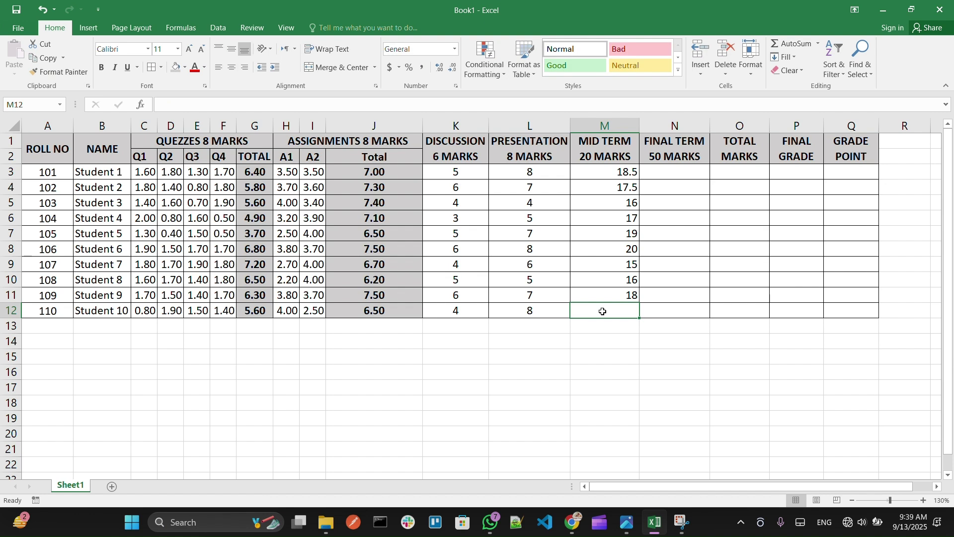
{"action": "type", "text": "19"}
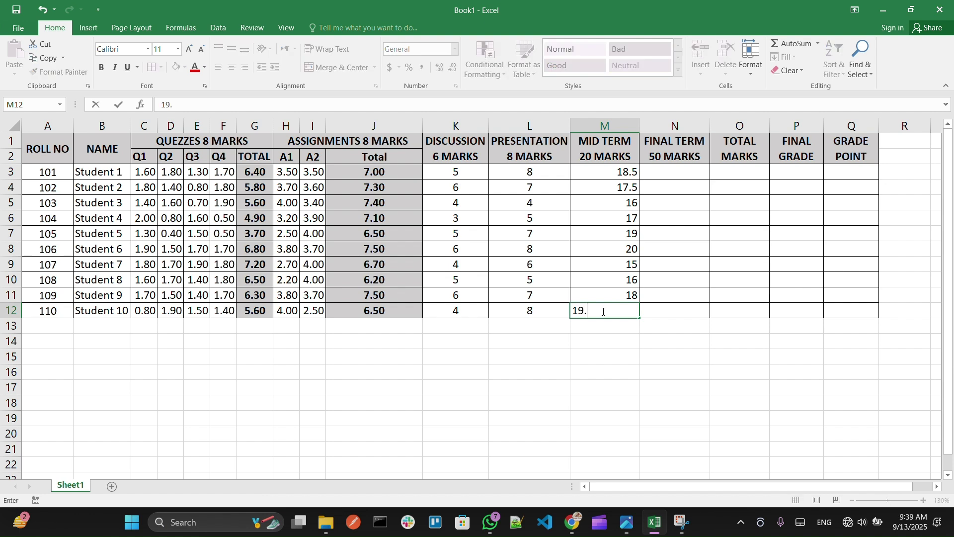
{"action": "type", "text": ".5"}
{"action": "left_click", "coordinate": [651, 295]}
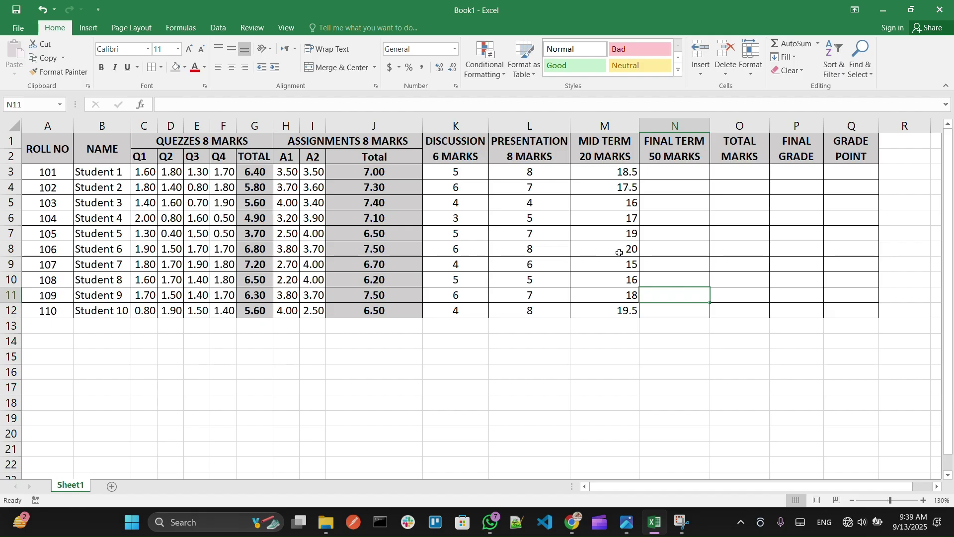
Step: Format the mid-term marks in M3:M12 as Number with two decimal places and centre them horizontally
{"action": "left_click", "coordinate": [616, 174]}
{"action": "left_click_drag", "start_coordinate": [617, 175], "coordinate": [606, 305]}
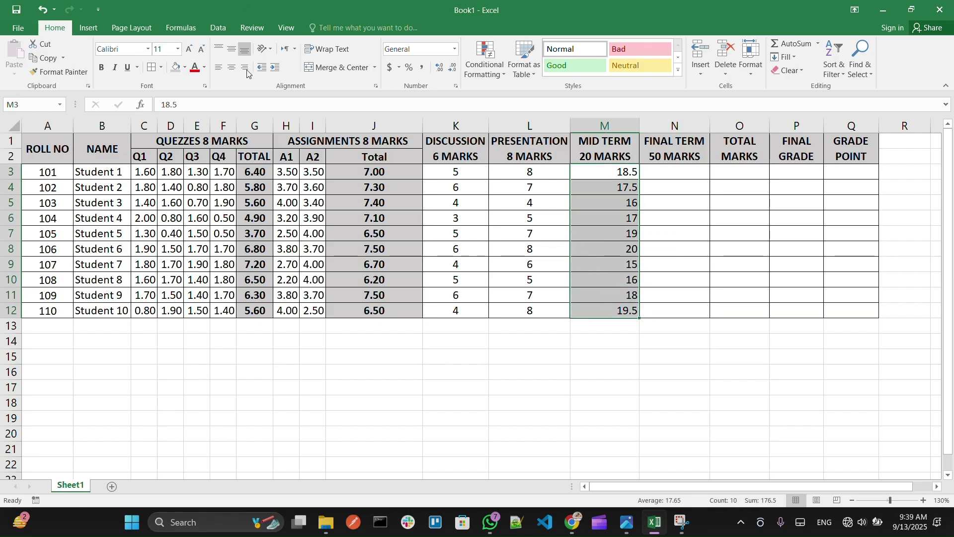
{"action": "left_click", "coordinate": [455, 83]}
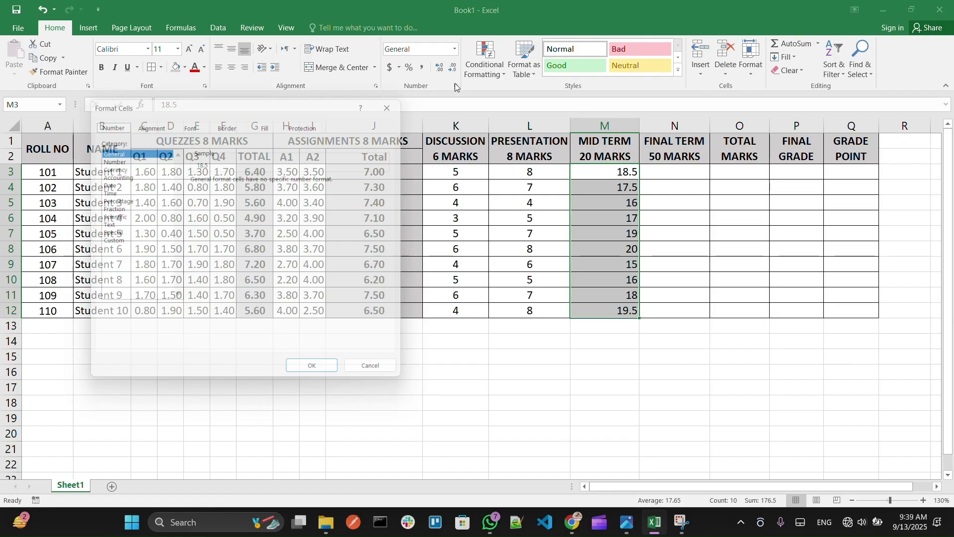
{"action": "left_click", "coordinate": [118, 158]}
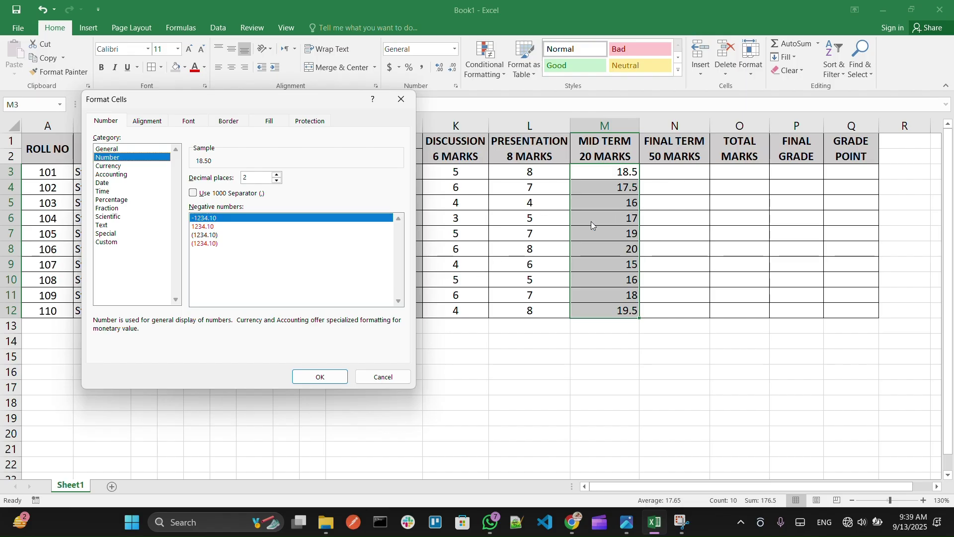
{"action": "left_click", "coordinate": [317, 376]}
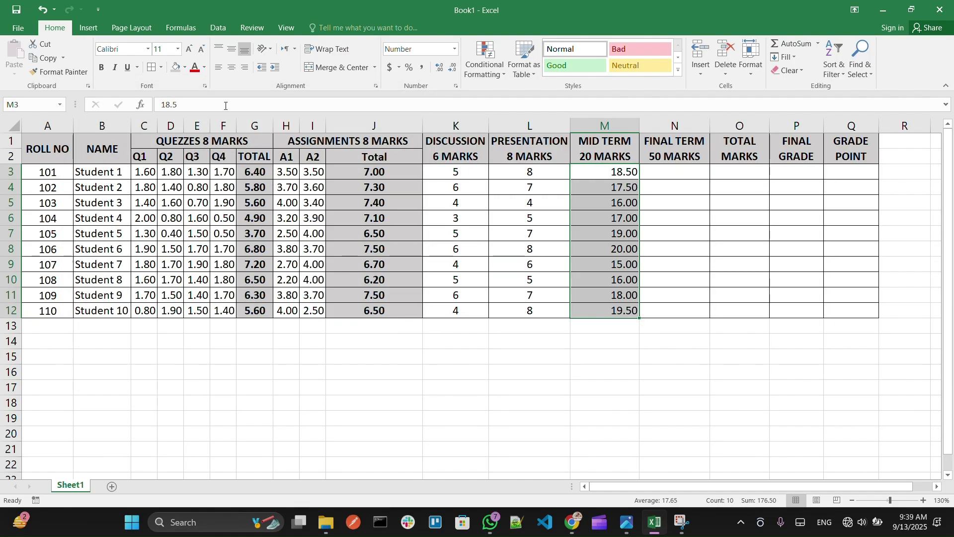
{"action": "left_click", "coordinate": [231, 68]}
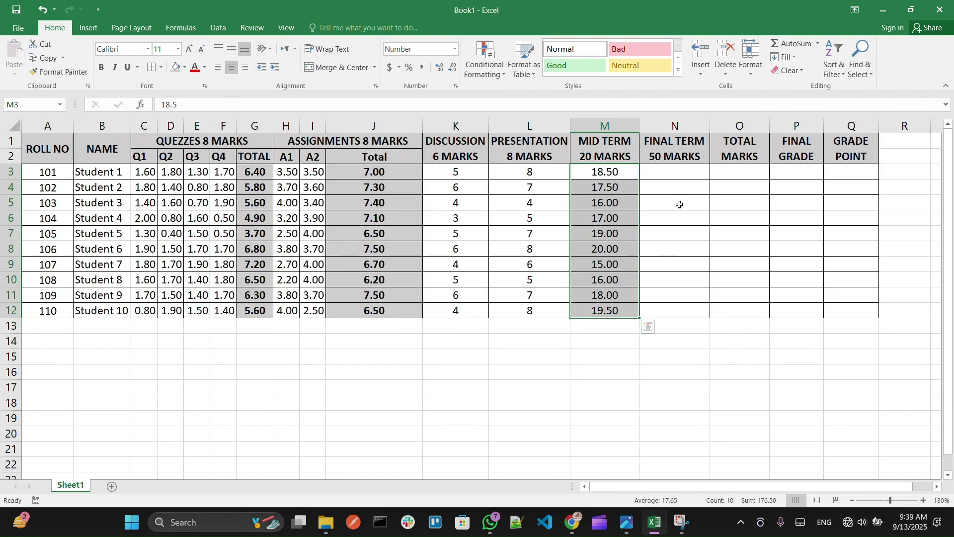
{"action": "left_click", "coordinate": [678, 176]}
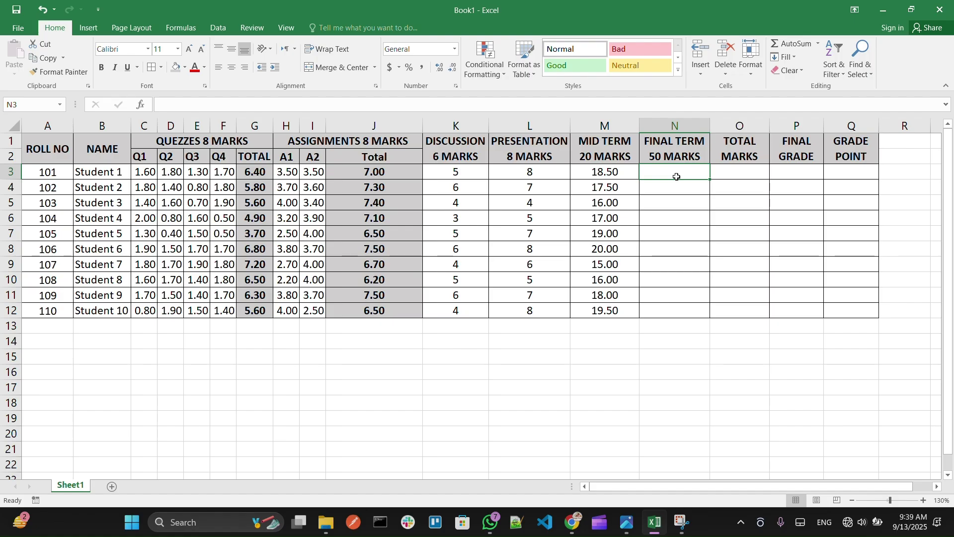
{"action": "type", "text": "rand"}
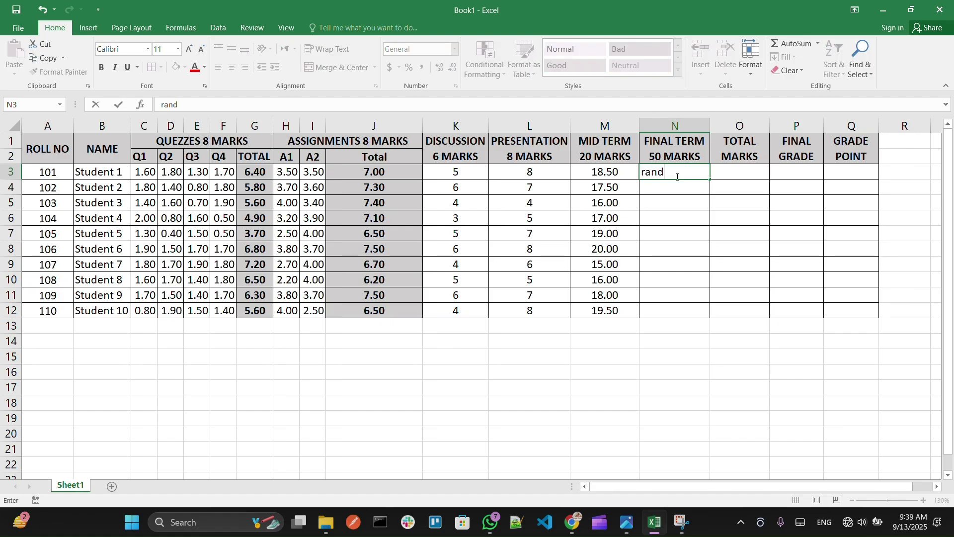
{"action": "type", "text": "om"}
{"action": "key", "text": "BackSpace"}
{"action": "key", "text": "BackSpace"}
{"action": "key", "text": "BackSpace"}
{"action": "key", "text": "BackSpace"}
{"action": "key", "text": "BackSpace"}
{"action": "key", "text": "BackSpace"}
Step: Try to generate a random final-term mark in N3 with the formula =rand
{"action": "left_click", "coordinate": [606, 107]}
{"action": "type", "text": "=rand"}
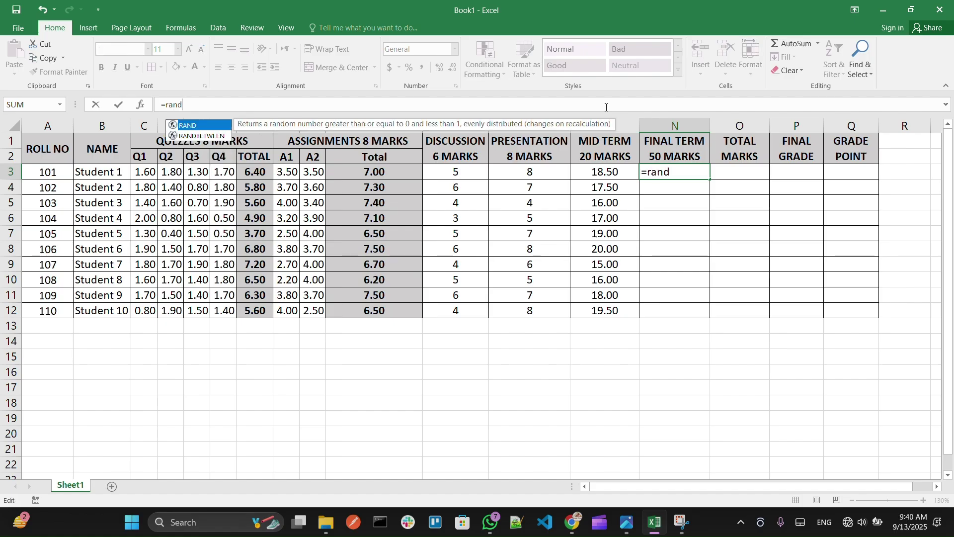
{"action": "key", "text": "Return"}
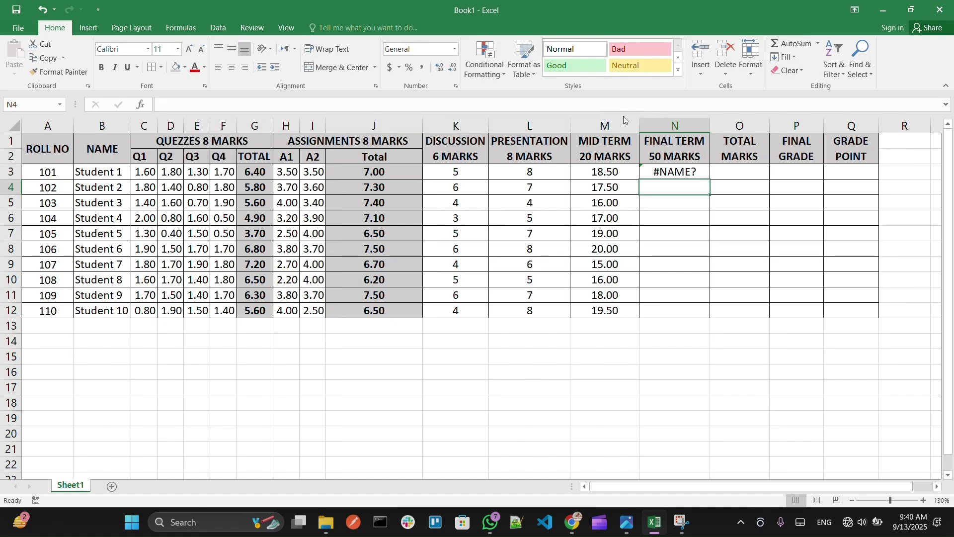
Step: Change the formula in N3 to =RANDBETWEEN(25,50) and fill it down through N12 to generate every student's final-term mark
{"action": "key", "text": "Up"}
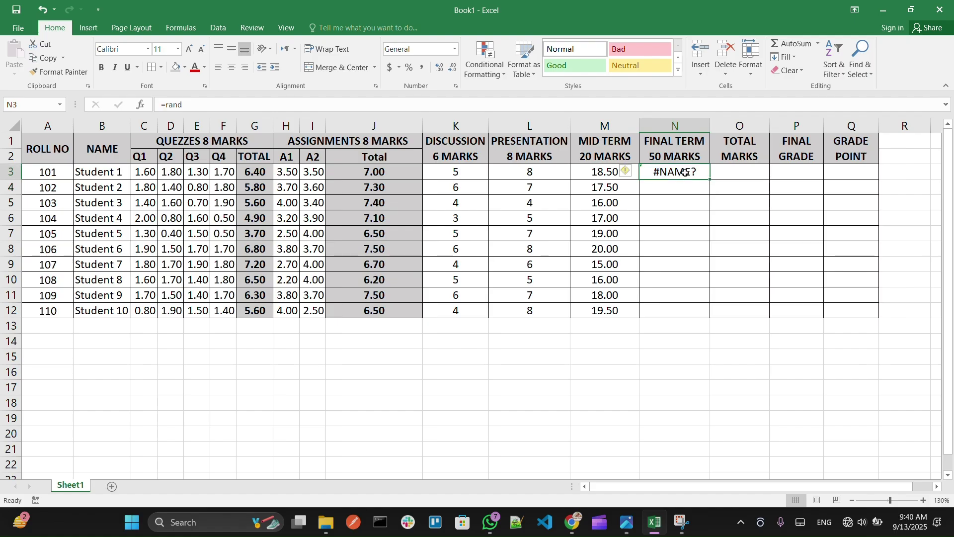
{"action": "left_click", "coordinate": [197, 106]}
{"action": "type", "text": "betwee"}
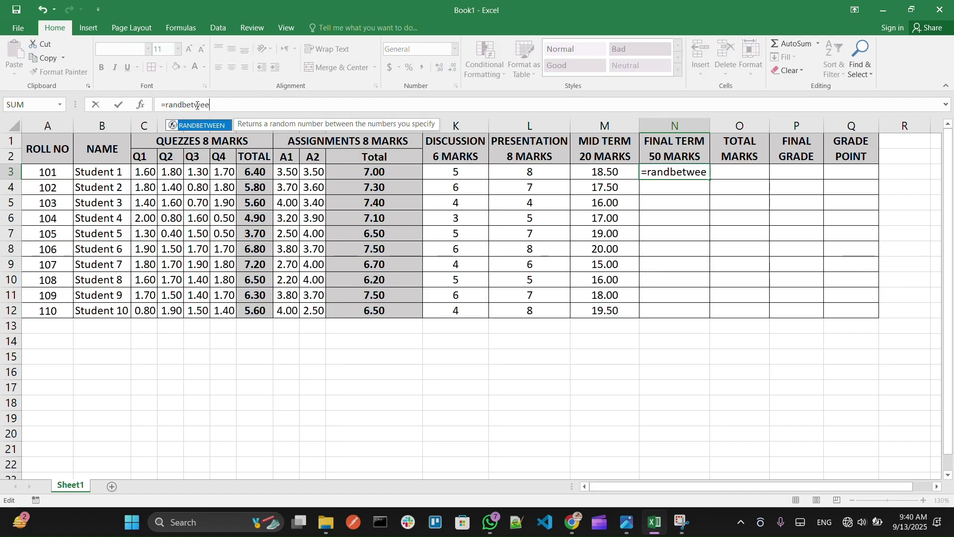
{"action": "type", "text": "n("}
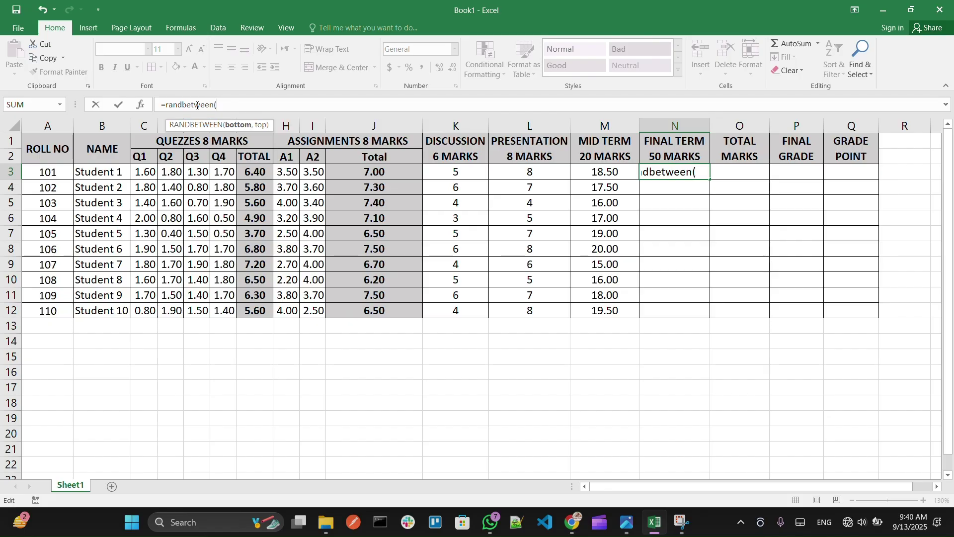
{"action": "type", "text": "25,50"}
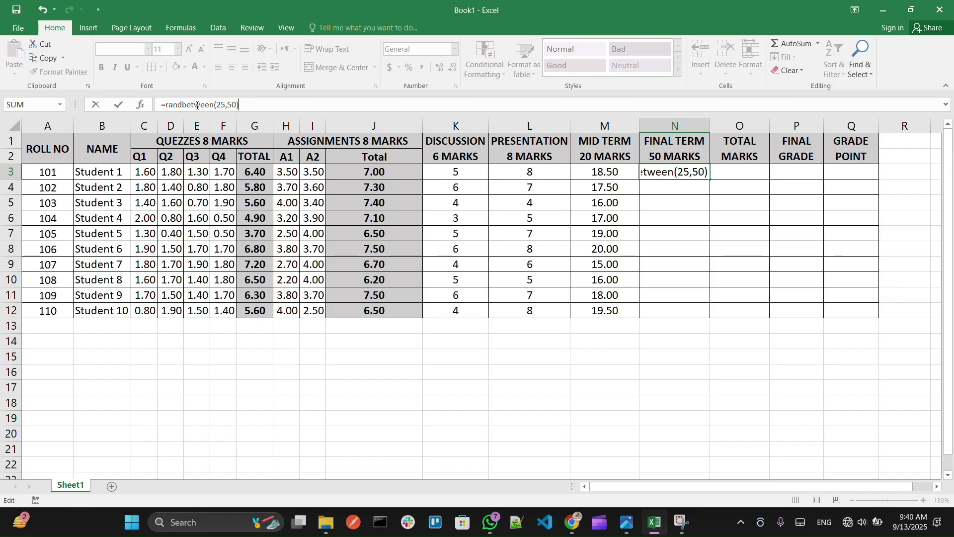
{"action": "key", "text": "Return"}
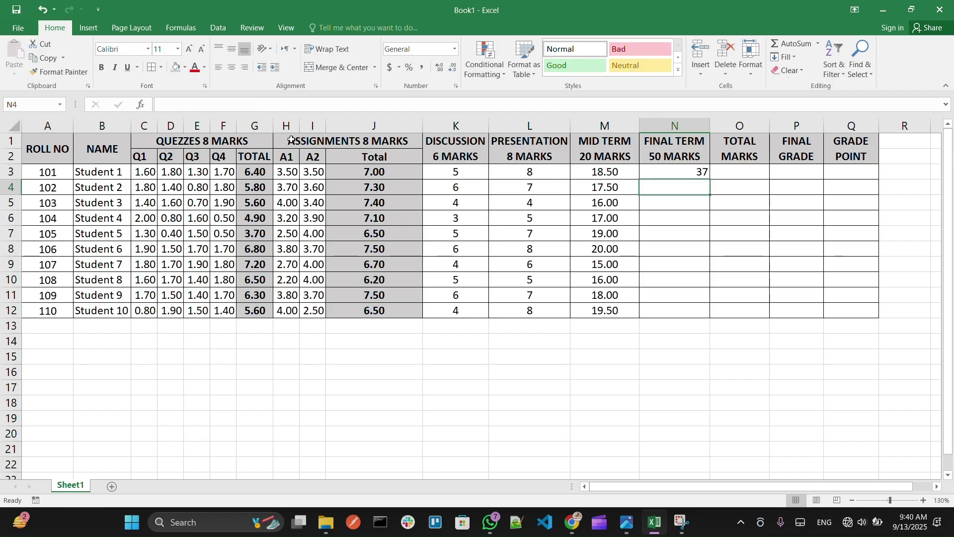
{"action": "left_click", "coordinate": [699, 175]}
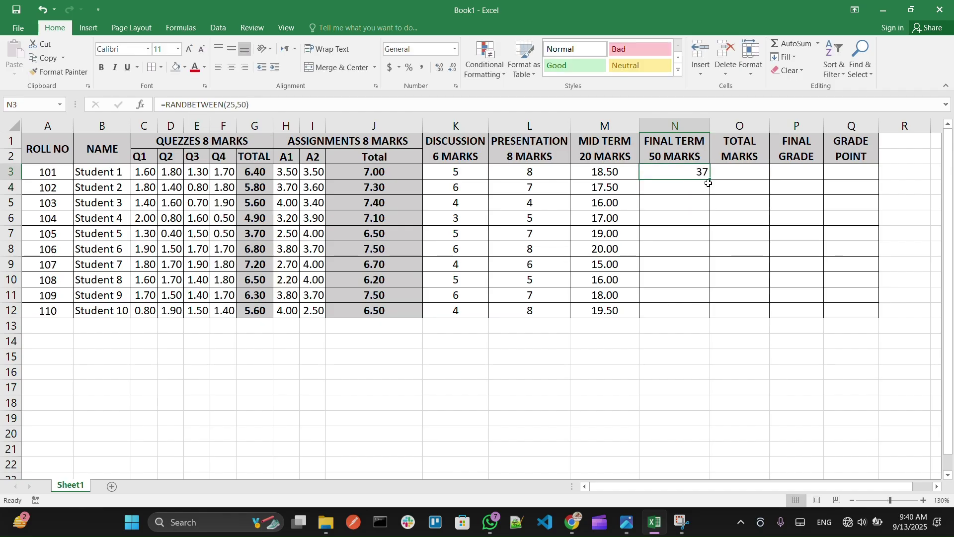
{"action": "left_click_drag", "start_coordinate": [712, 182], "coordinate": [702, 314]}
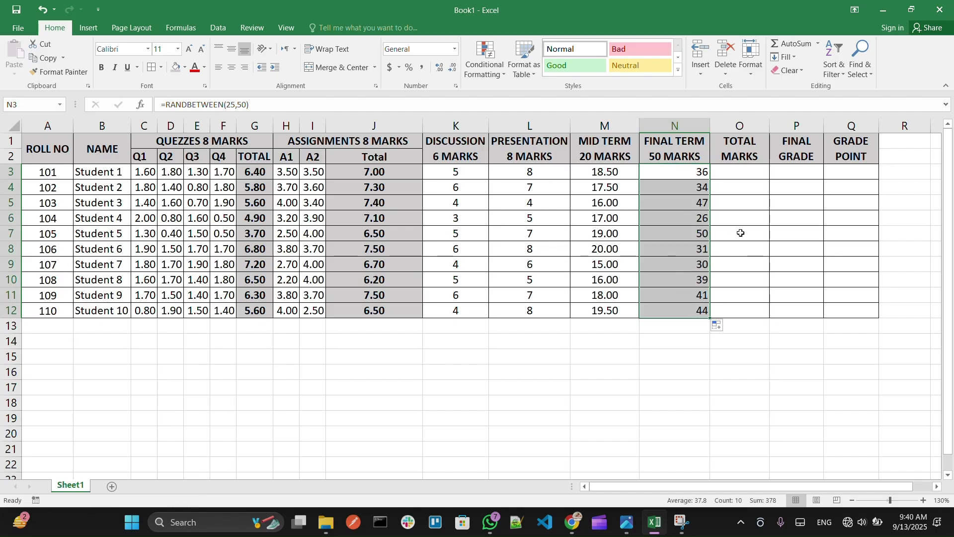
{"action": "left_click", "coordinate": [743, 173]}
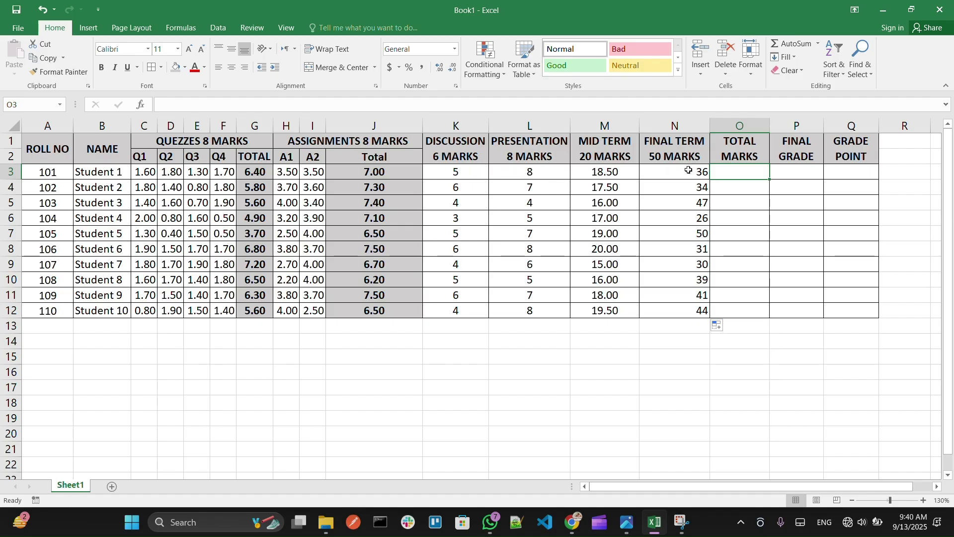
{"action": "left_click", "coordinate": [687, 171]}
{"action": "left_click_drag", "start_coordinate": [688, 171], "coordinate": [691, 311]}
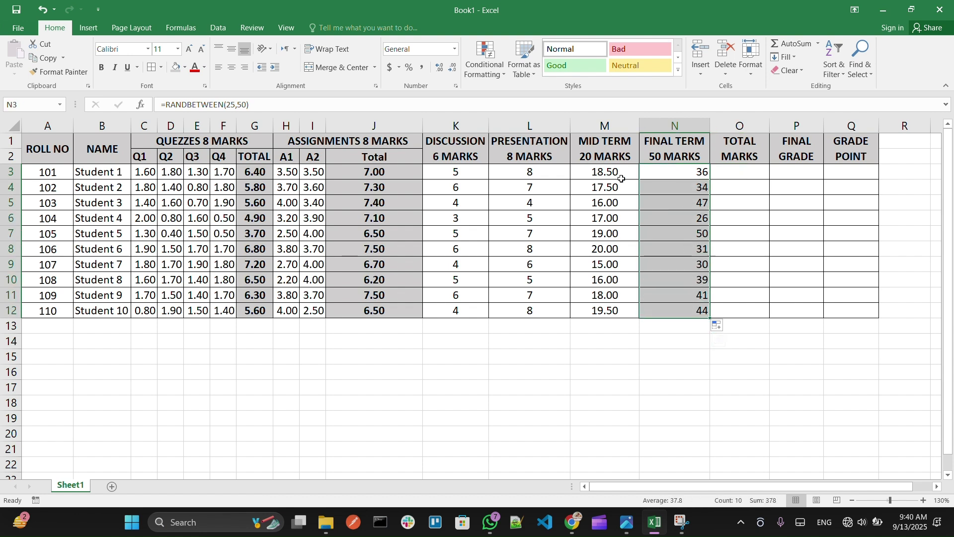
Step: Calculate the first student's total marks in O3 with =N3+M3+L3+K3+J3+G3 and fill the formula down through O12
{"action": "left_click", "coordinate": [728, 174]}
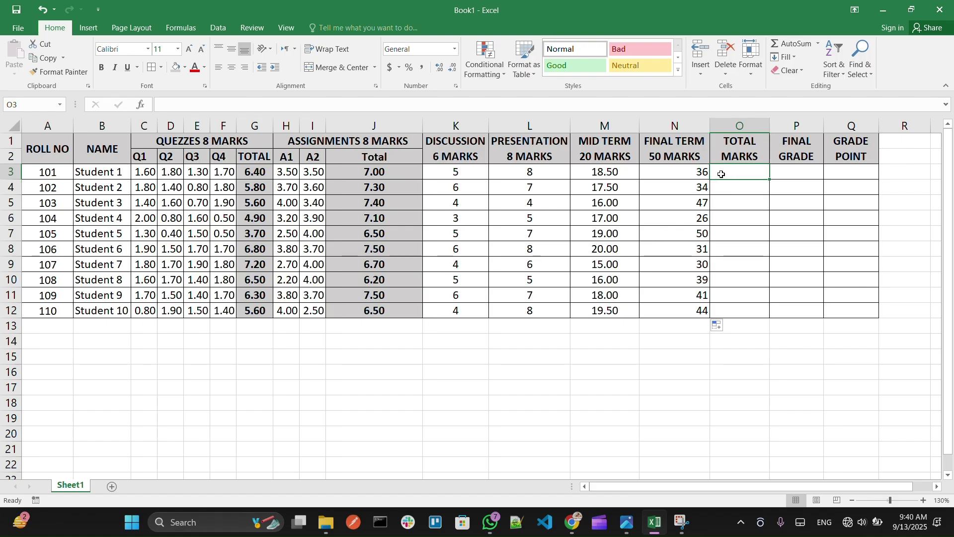
{"action": "double_click", "coordinate": [722, 174]}
{"action": "type", "text": "="}
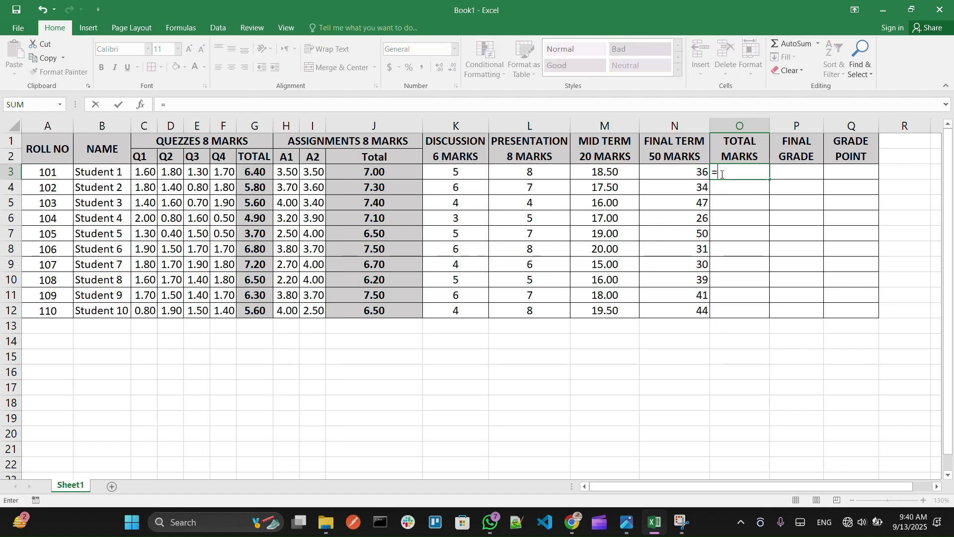
{"action": "left_click", "coordinate": [697, 173]}
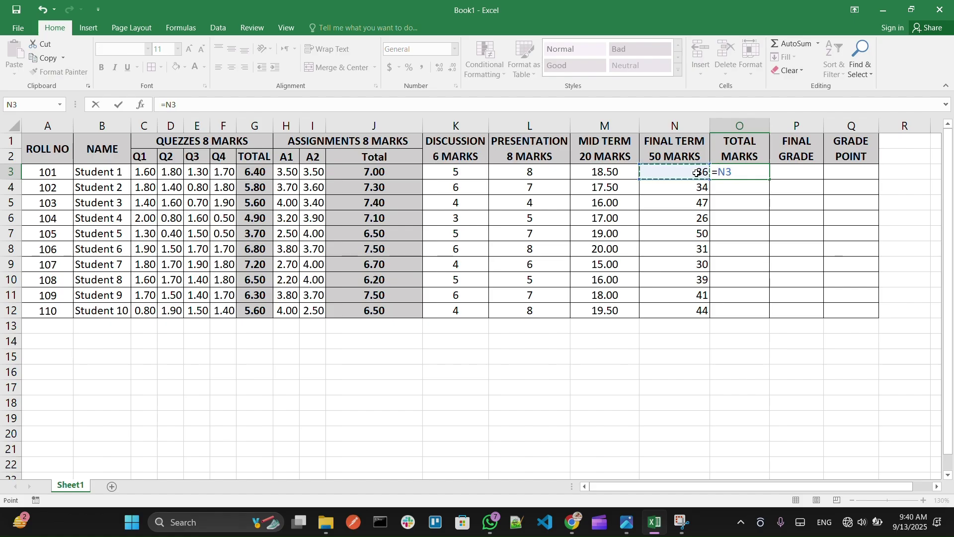
{"action": "type", "text": "+"}
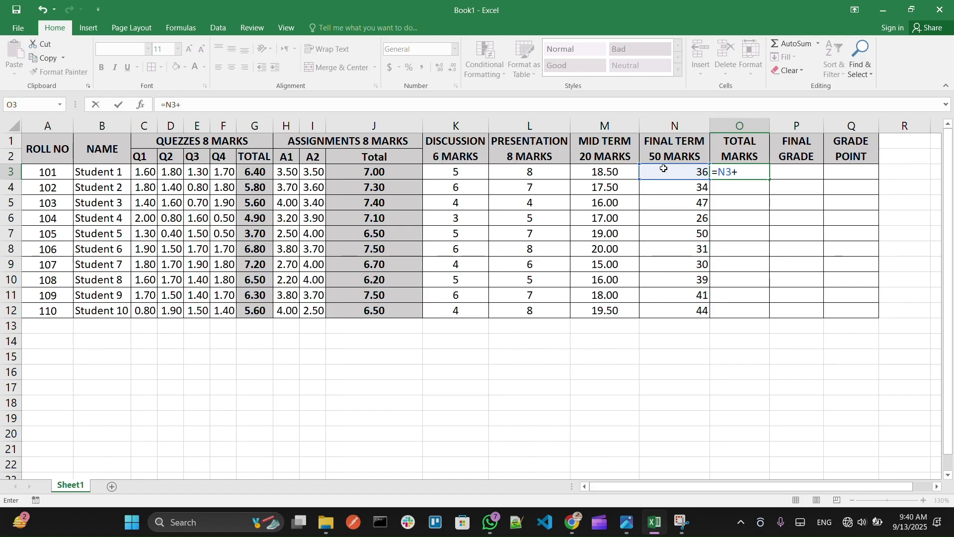
{"action": "left_click", "coordinate": [620, 173]}
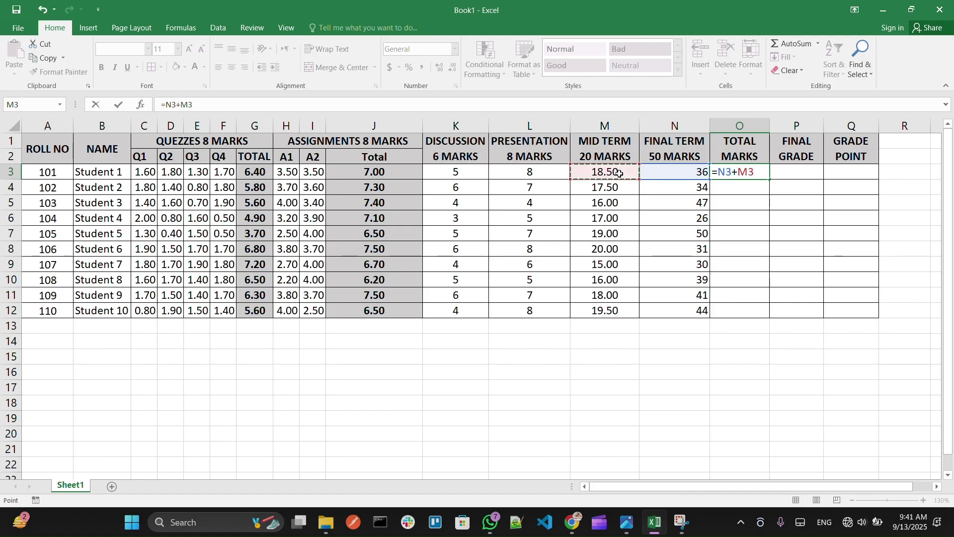
{"action": "type", "text": "+"}
{"action": "left_click", "coordinate": [533, 172]}
{"action": "type", "text": "+"}
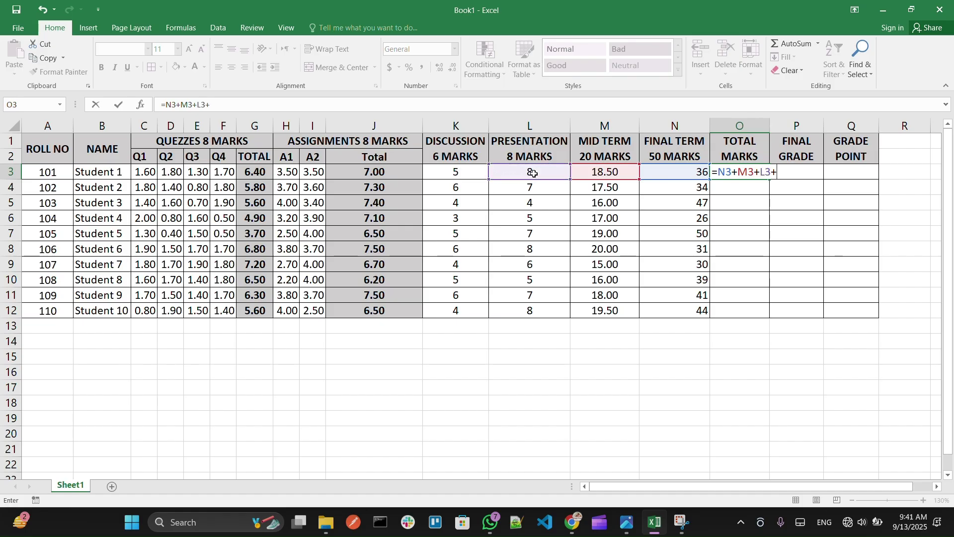
{"action": "left_click", "coordinate": [445, 175]}
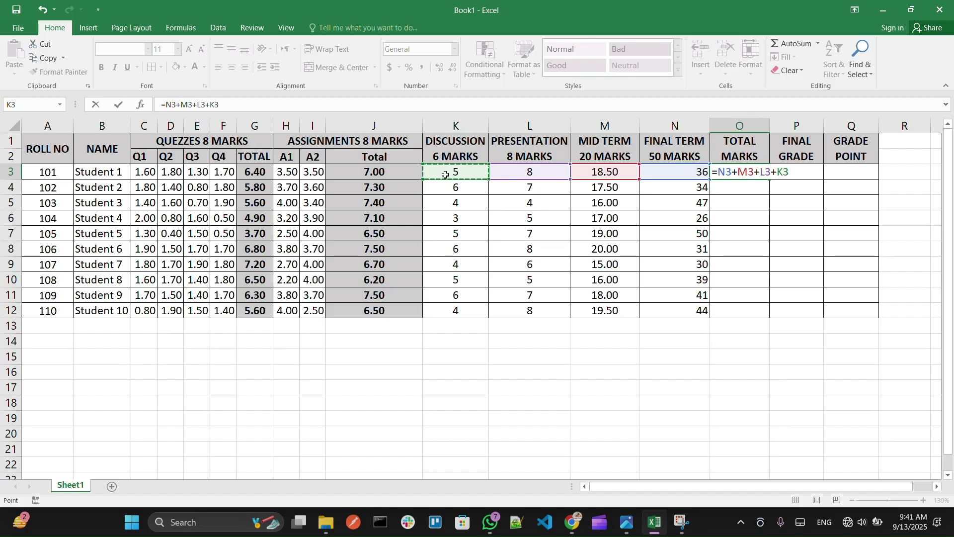
{"action": "type", "text": "+"}
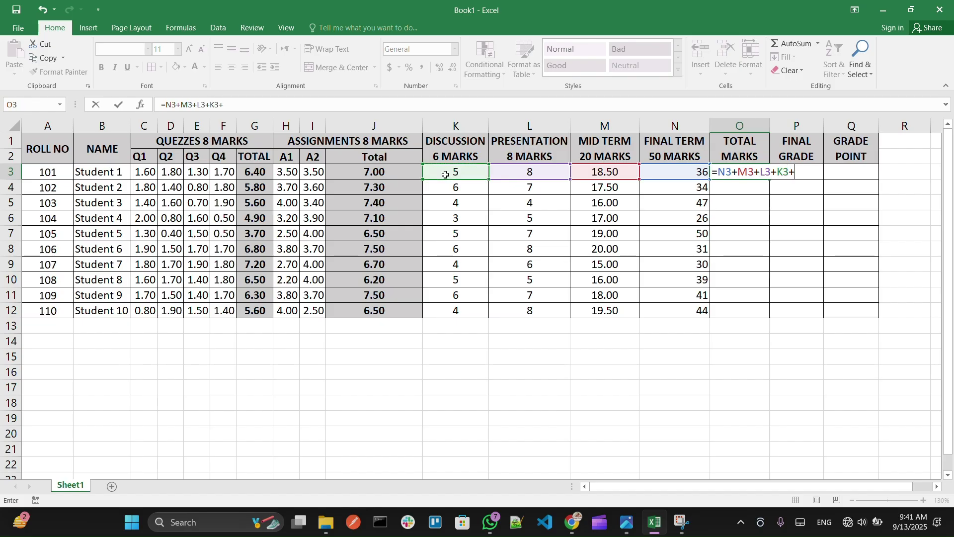
{"action": "left_click", "coordinate": [375, 174]}
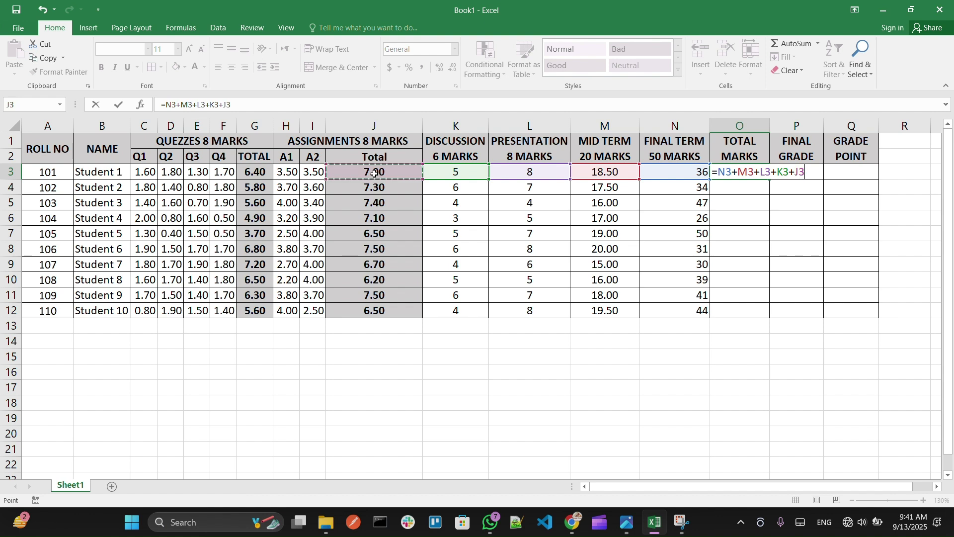
{"action": "type", "text": "+"}
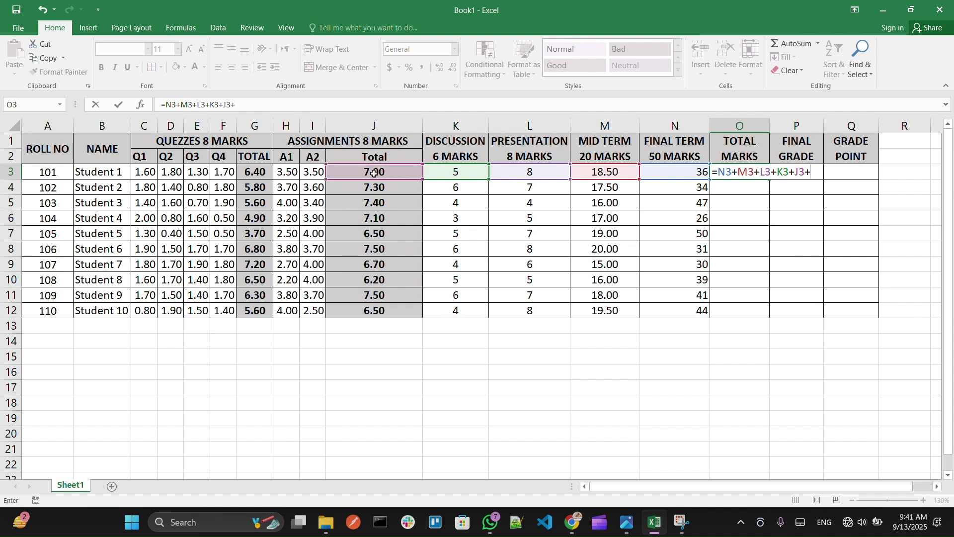
{"action": "left_click", "coordinate": [262, 173]}
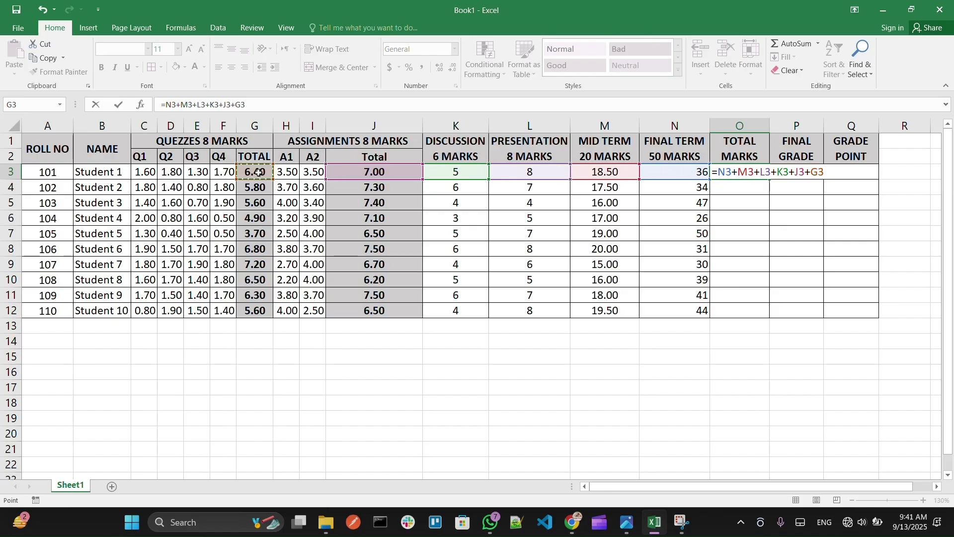
{"action": "key", "text": "Return"}
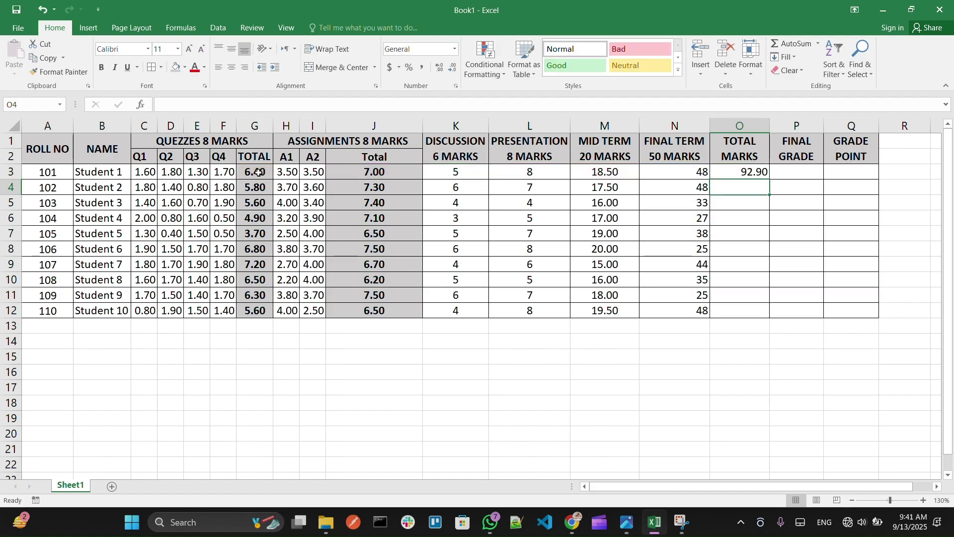
{"action": "left_click", "coordinate": [744, 172]}
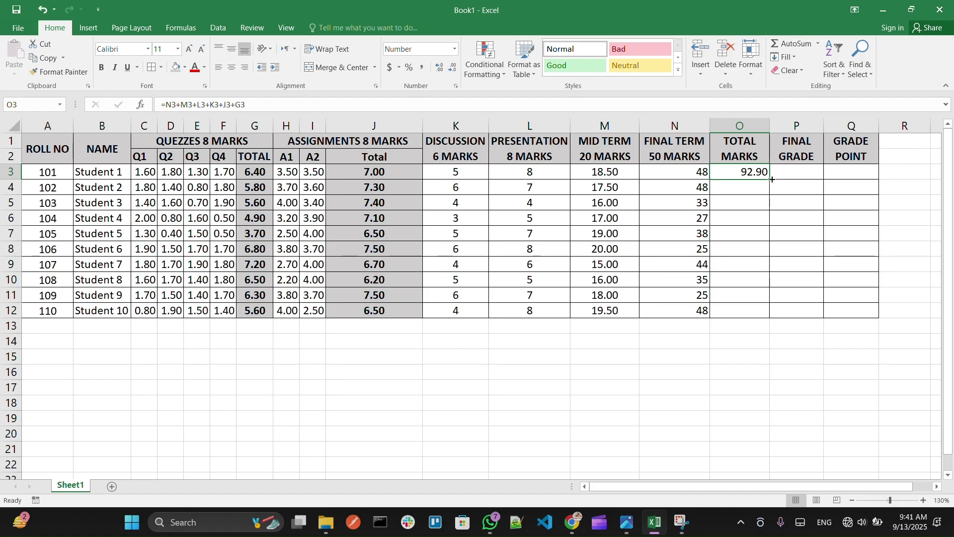
{"action": "left_click_drag", "start_coordinate": [771, 179], "coordinate": [770, 316]}
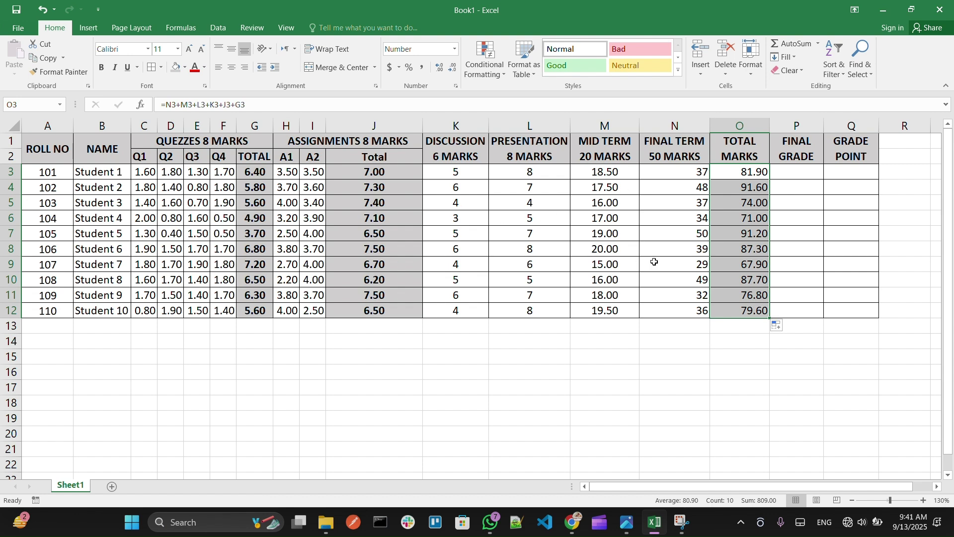
Step: Switch to the marksheet photo and examine the grading scale's mark ranges and grade points below the table, returning to Excel when done
{"action": "left_click", "coordinate": [798, 170]}
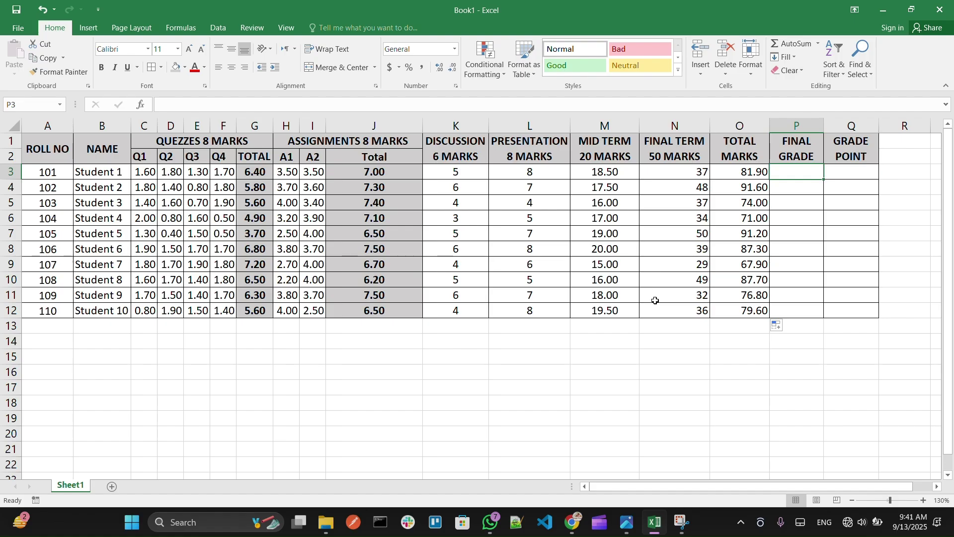
{"action": "key", "text": "alt+Tab"}
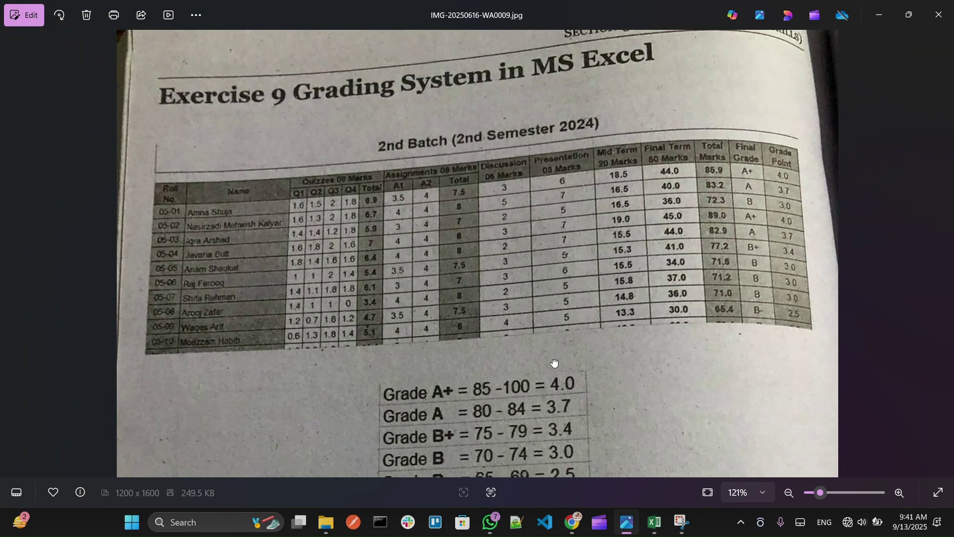
{"action": "left_click_drag", "start_coordinate": [550, 351], "coordinate": [536, 132]}
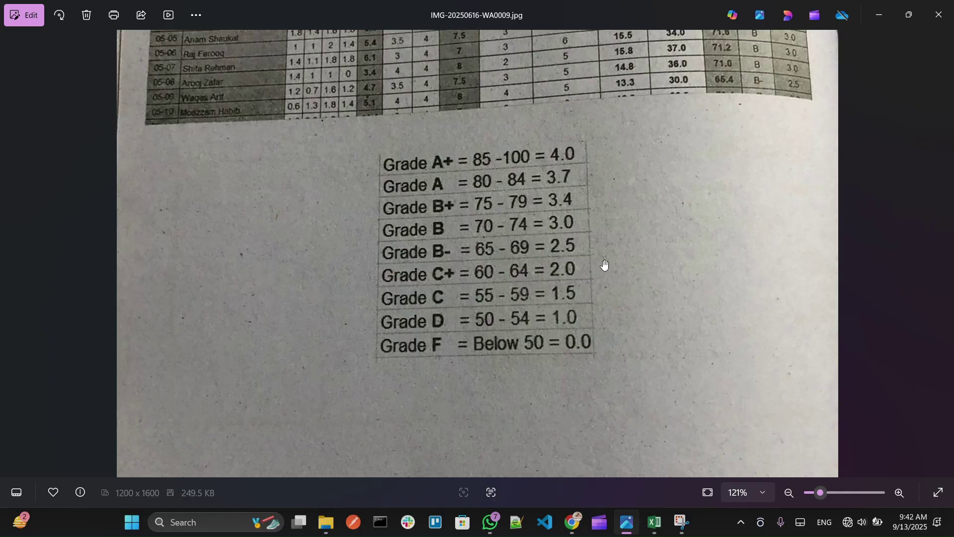
{"action": "scroll", "coordinate": [613, 254], "scroll_direction": "up", "scroll_amount": 1}
{"action": "scroll", "coordinate": [613, 254], "scroll_direction": "down", "scroll_amount": 3}
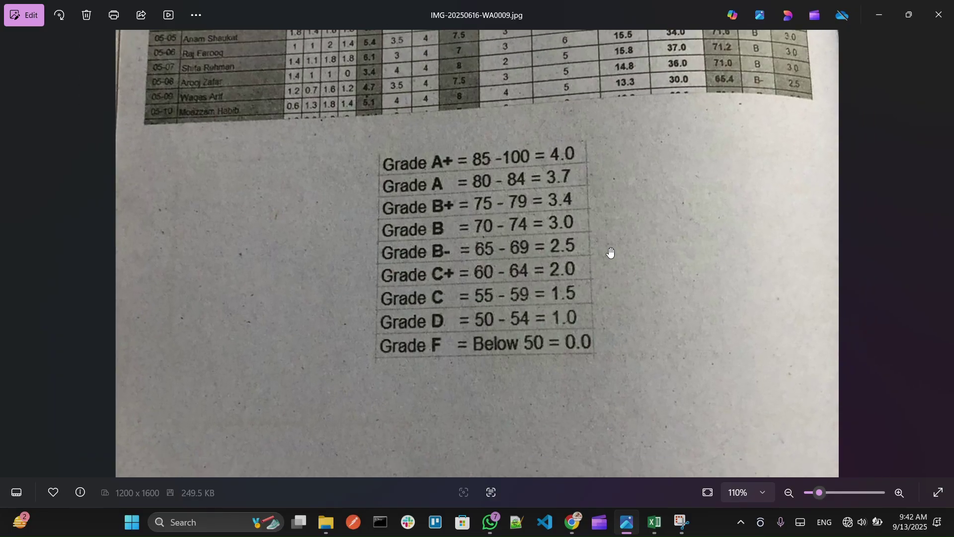
{"action": "key", "text": "alt+Tab"}
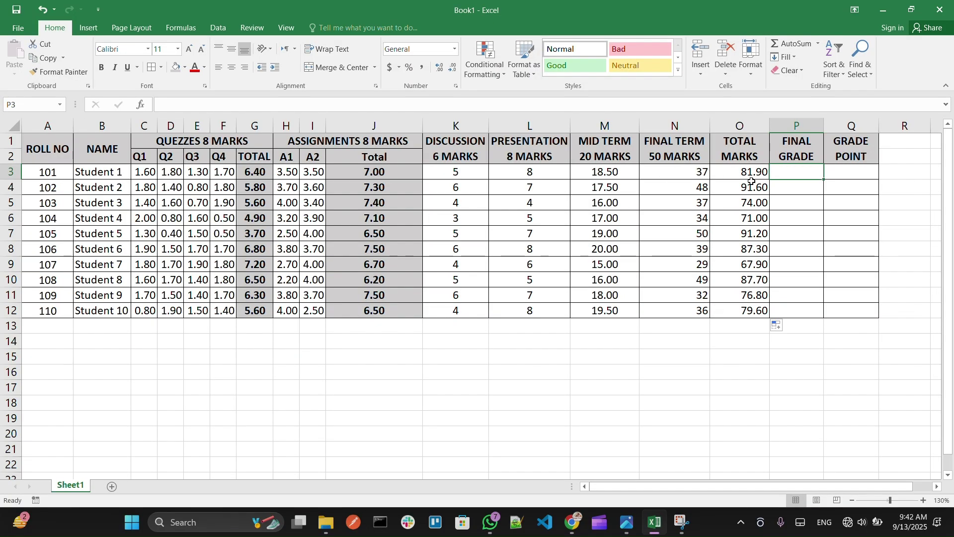
Step: Start the first student's final-grade formula in P3 with =if
{"action": "left_click", "coordinate": [829, 168]}
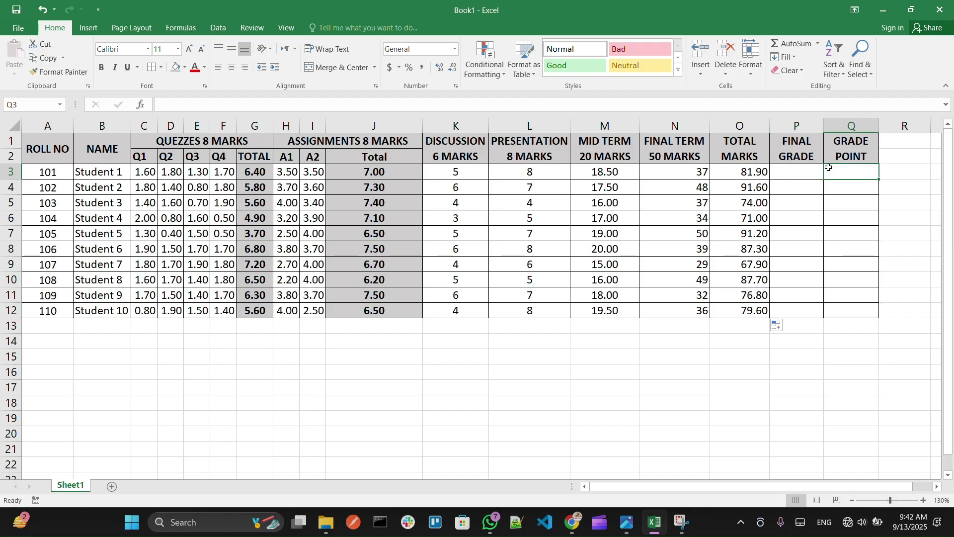
{"action": "left_click", "coordinate": [799, 172]}
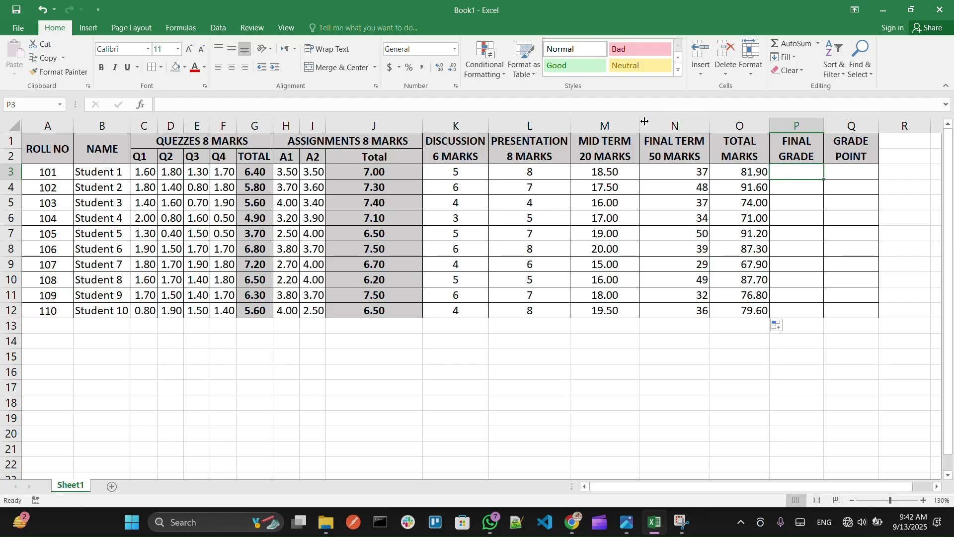
{"action": "key", "text": "F2"}
{"action": "type", "text": "="}
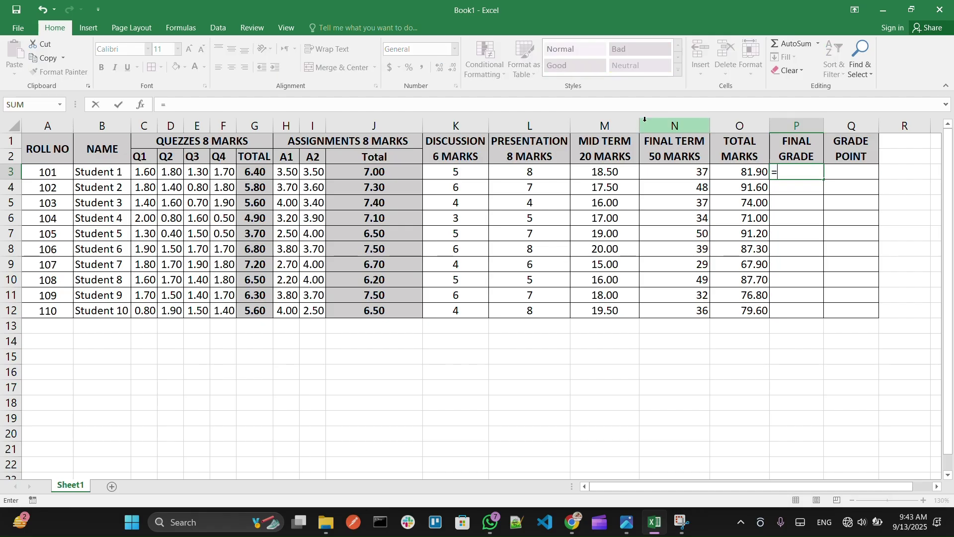
{"action": "left_click", "coordinate": [254, 105]}
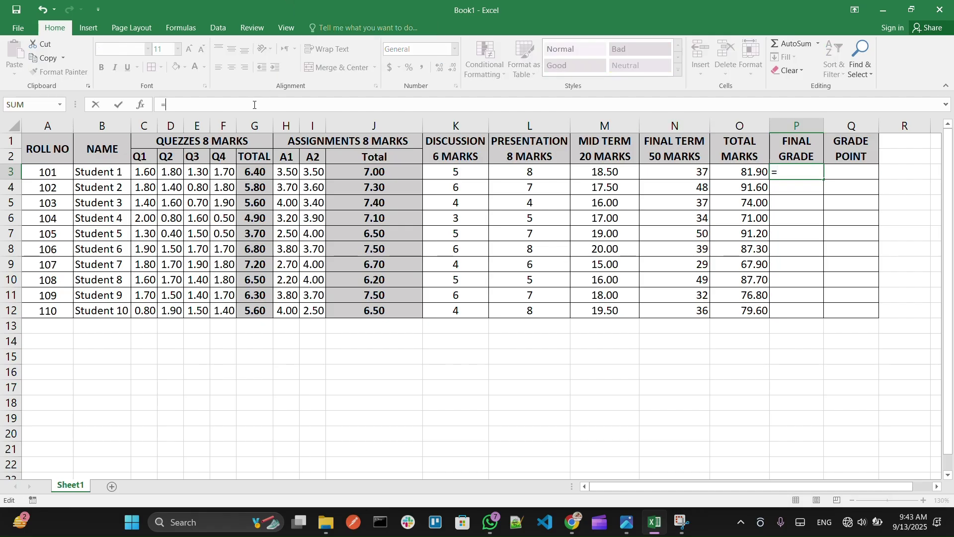
{"action": "type", "text": "i"}
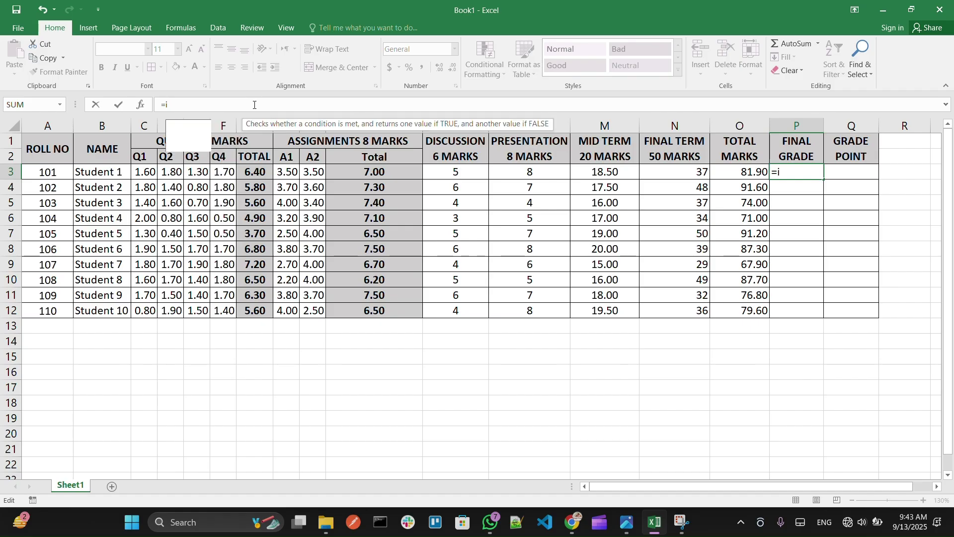
{"action": "type", "text": "f"}
{"action": "key", "text": "Return"}
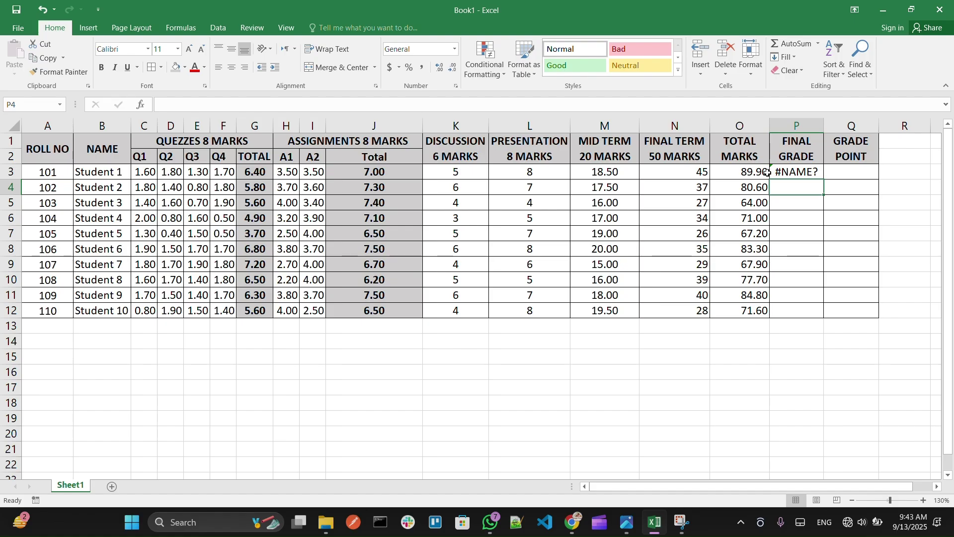
Step: Extend the P3 formula to =IF(O3>=85,""), testing the total marks against 85 with an empty text result
{"action": "left_click", "coordinate": [782, 172]}
{"action": "left_click", "coordinate": [267, 106]}
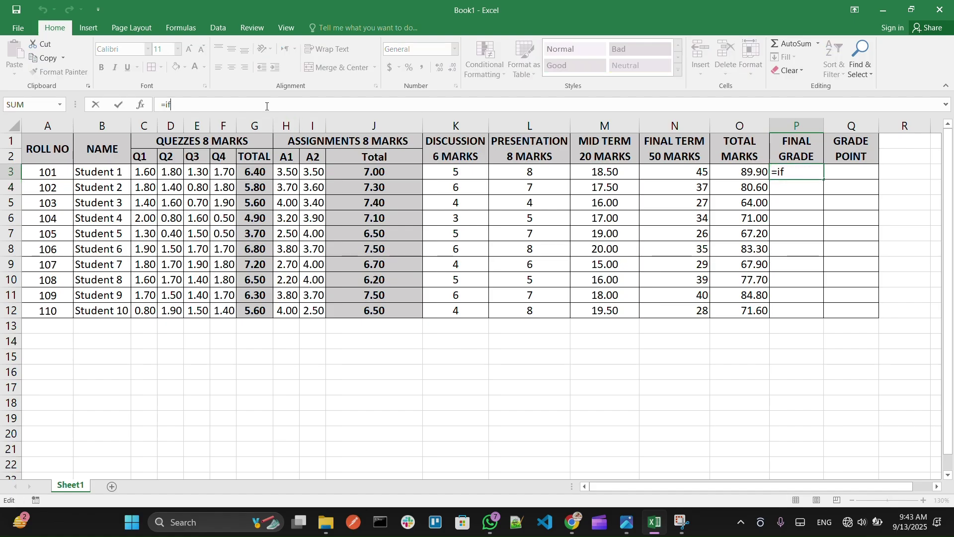
{"action": "type", "text": "()"}
{"action": "key", "text": "Left"}
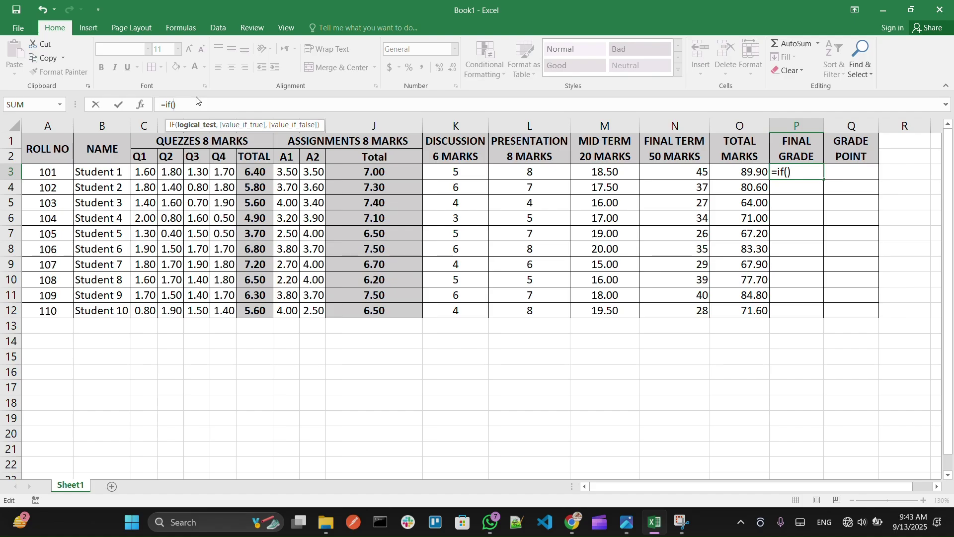
{"action": "left_click", "coordinate": [752, 172]}
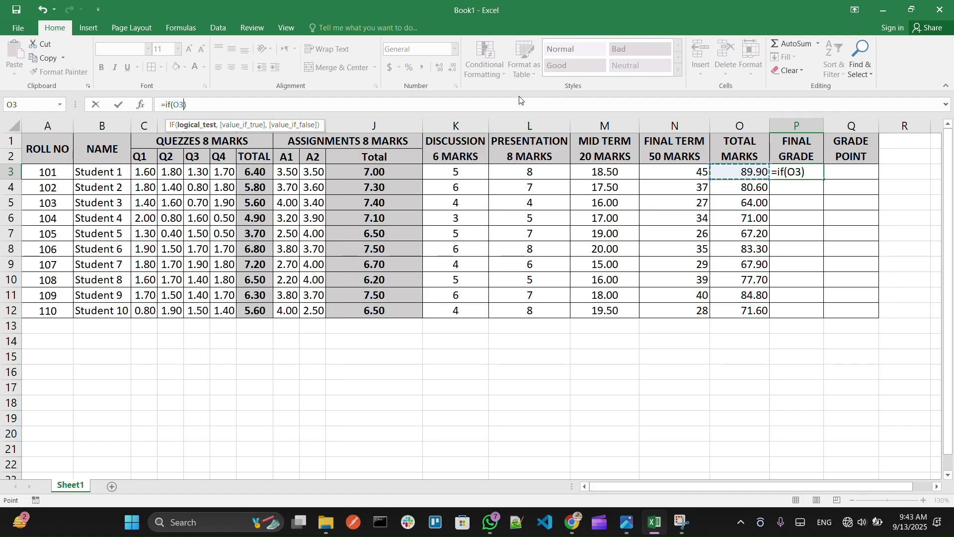
{"action": "type", "text": ">=85"}
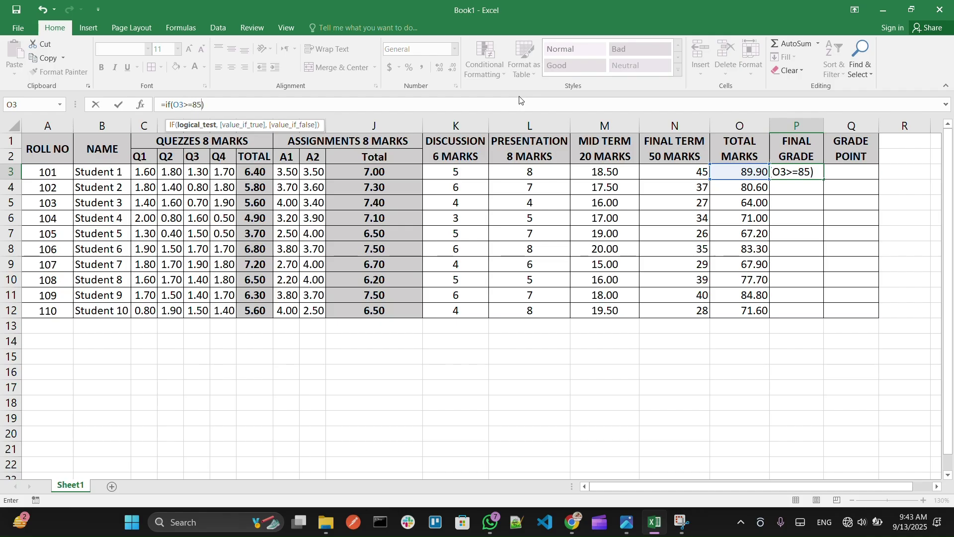
{"action": "type", "text": ","}
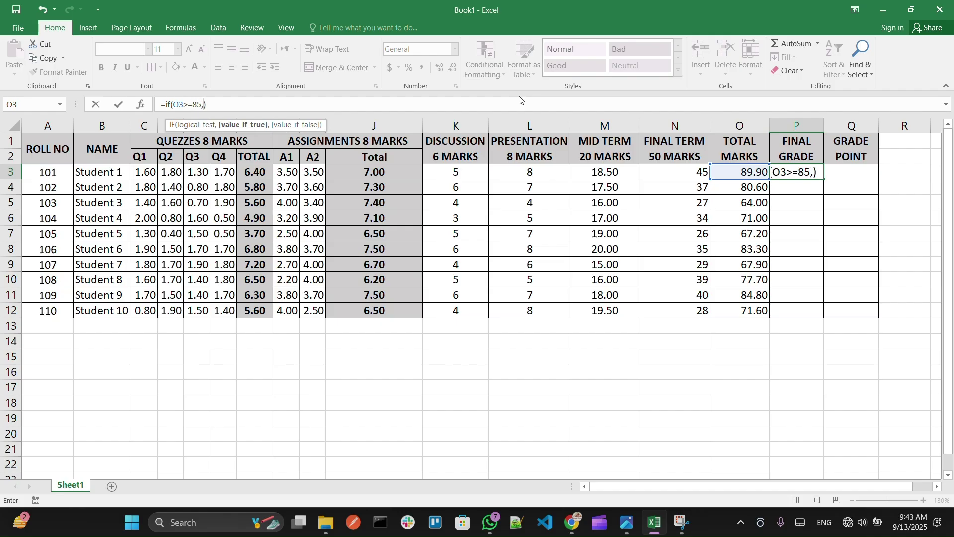
{"action": "type", "text": "\"\""}
{"action": "key", "text": "Left"}
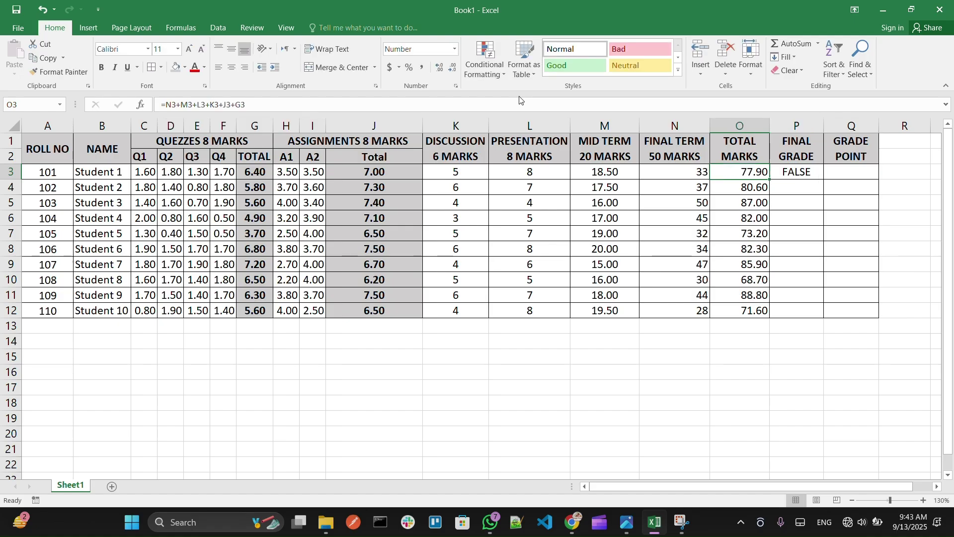
Step: Set the value-if-true in the P3 formula to A+, giving =IF(O3>=85,"A+")
{"action": "key", "text": "Right"}
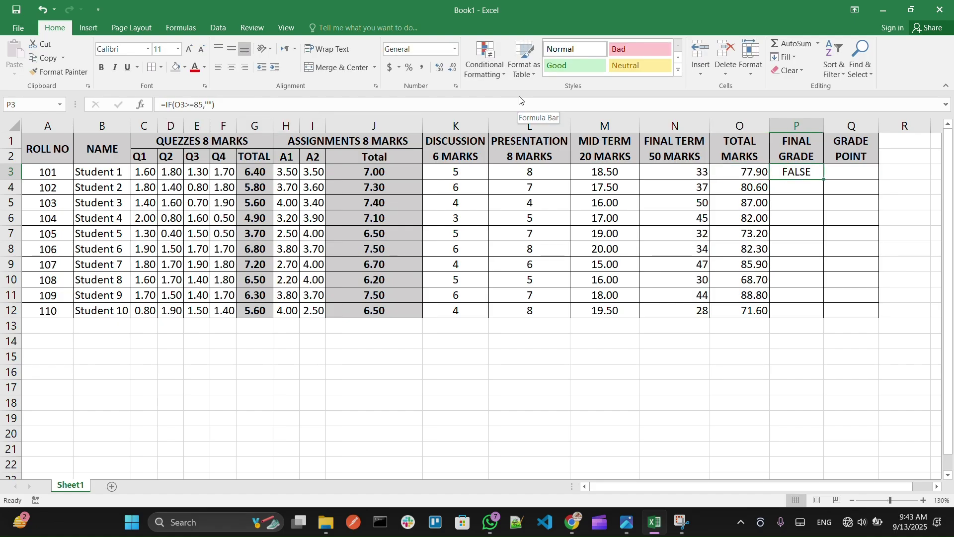
{"action": "left_click", "coordinate": [208, 105]}
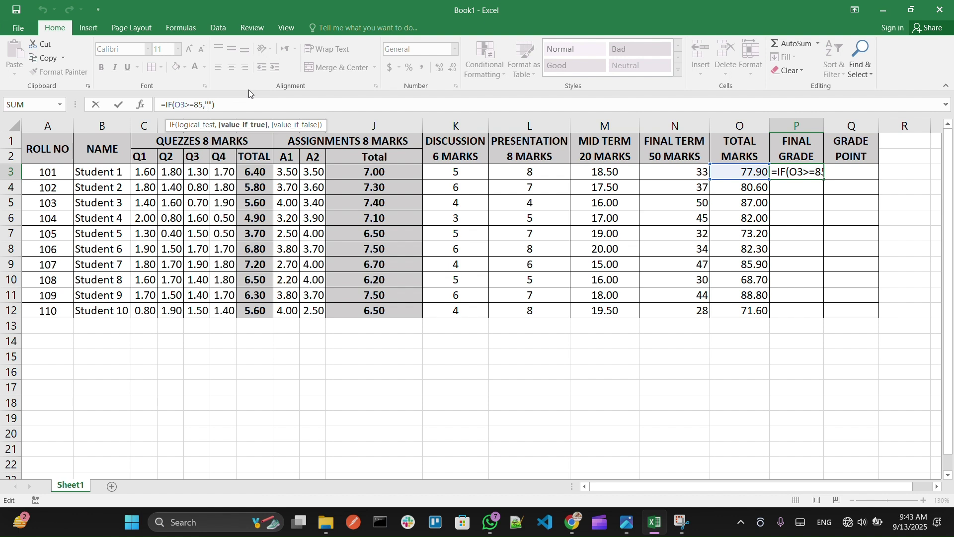
{"action": "type", "text": "A"}
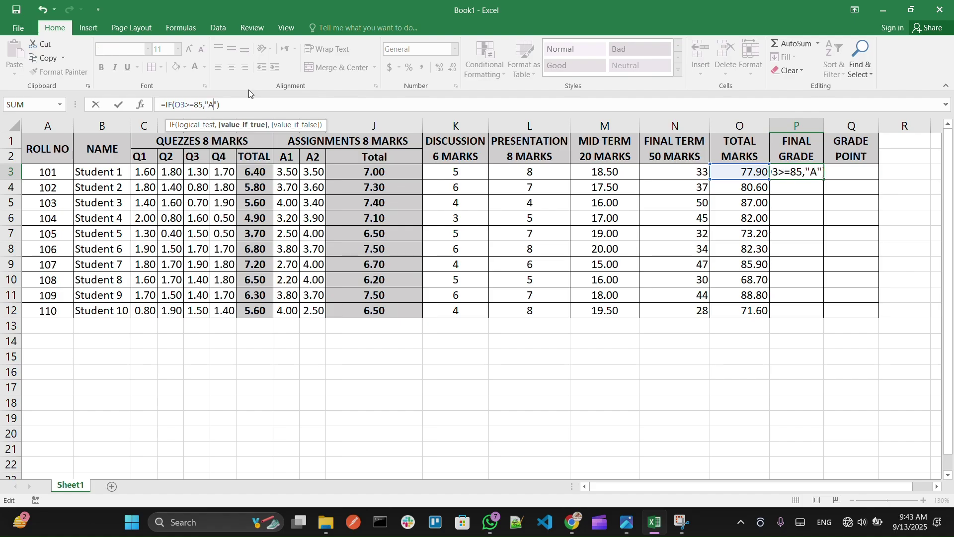
{"action": "type", "text": "+"}
{"action": "key", "text": "Return"}
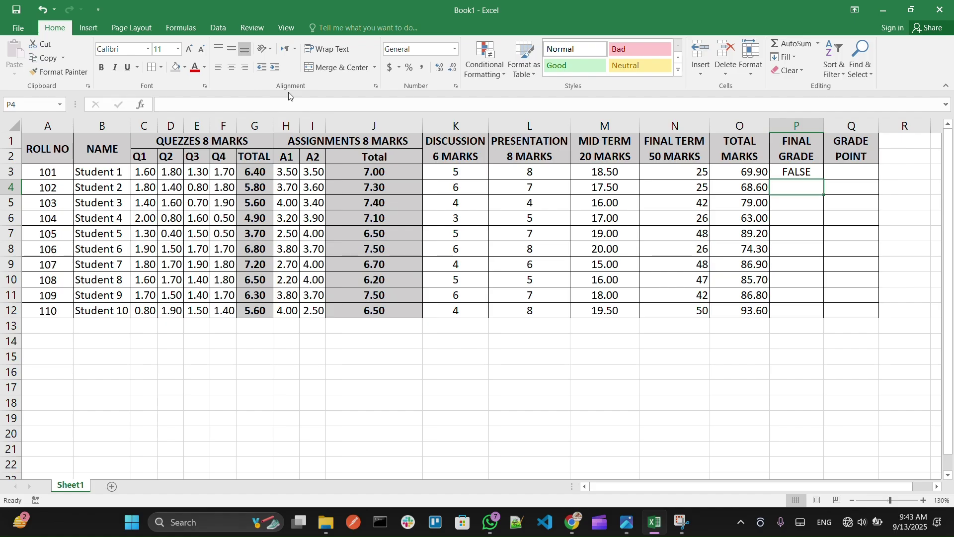
Step: Check the grading scale in the marksheet photo, then add "A" as the value-if-false in the P3 formula
{"action": "left_click", "coordinate": [790, 172]}
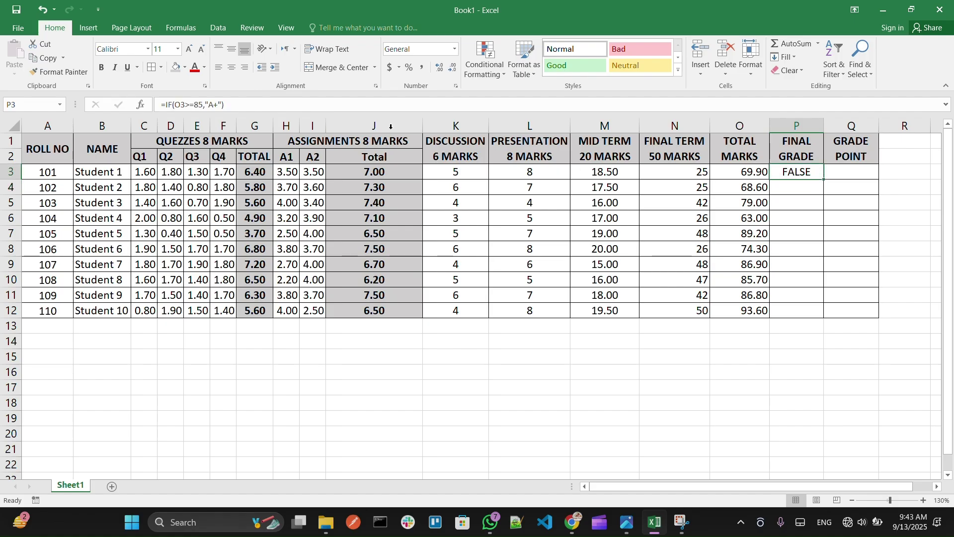
{"action": "left_click", "coordinate": [255, 104]}
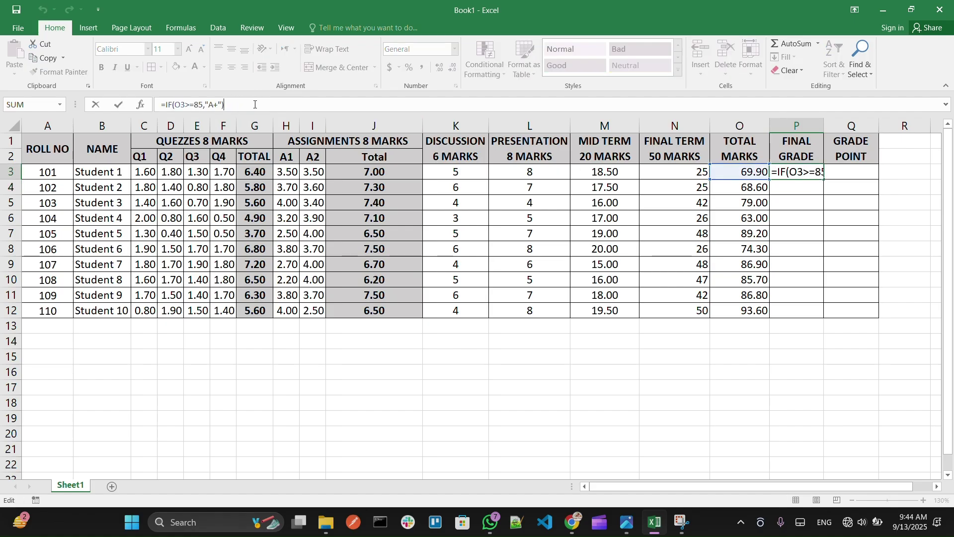
{"action": "key", "text": "alt+Tab"}
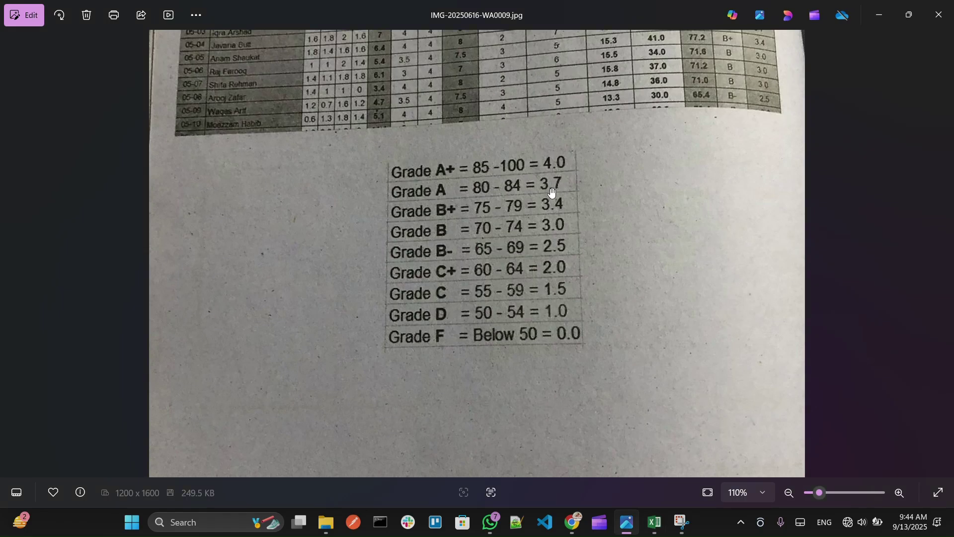
{"action": "key", "text": "alt+Tab"}
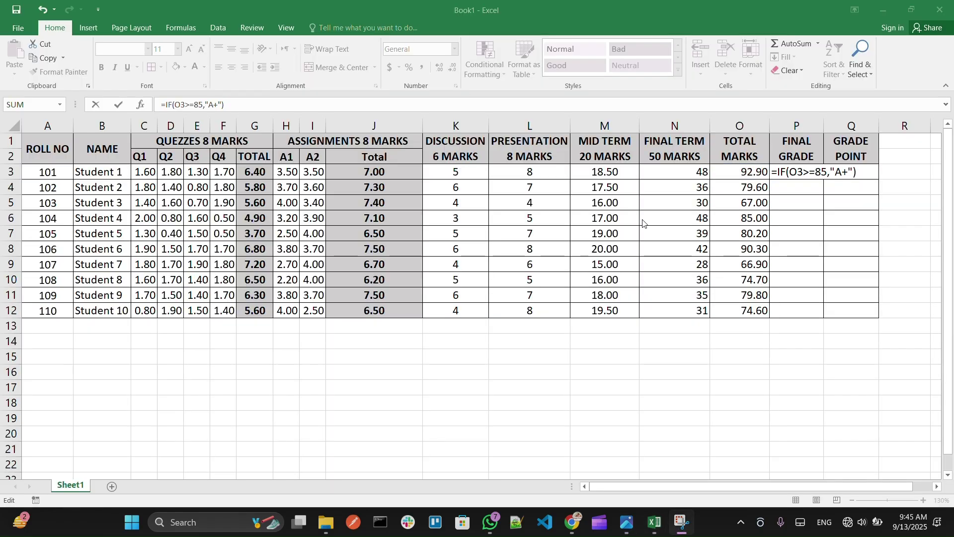
{"action": "left_click", "coordinate": [219, 103]}
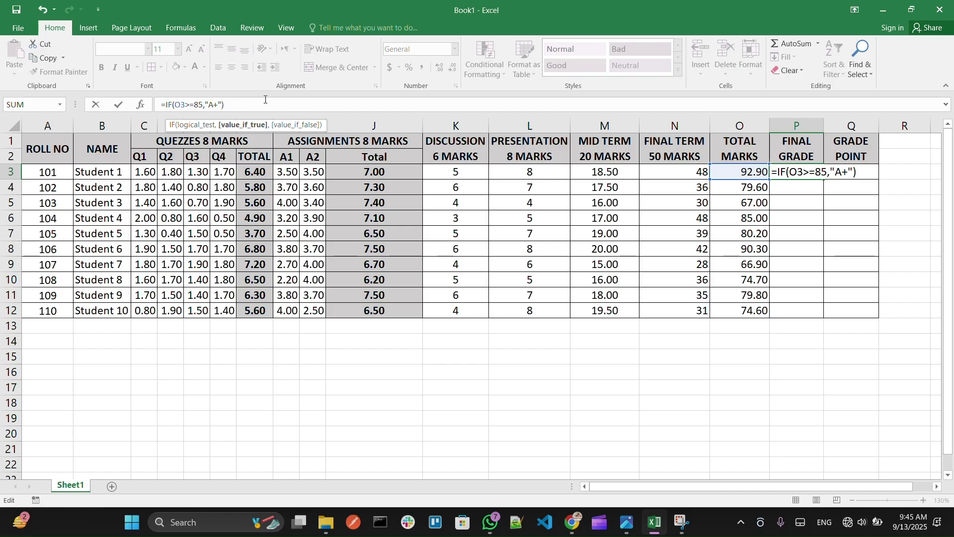
{"action": "type", "text": ","}
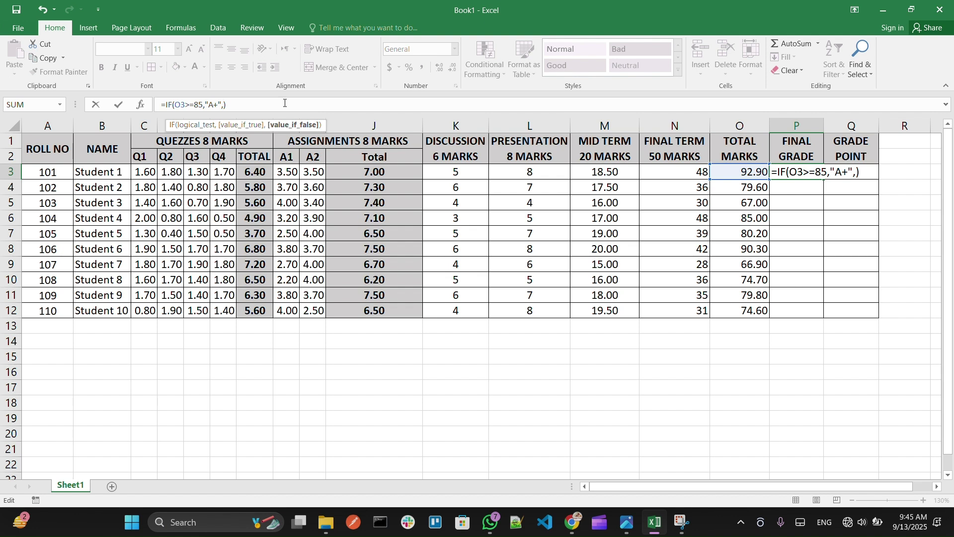
{"action": "type", "text": "\",\"A"}
{"action": "key", "text": "Right"}
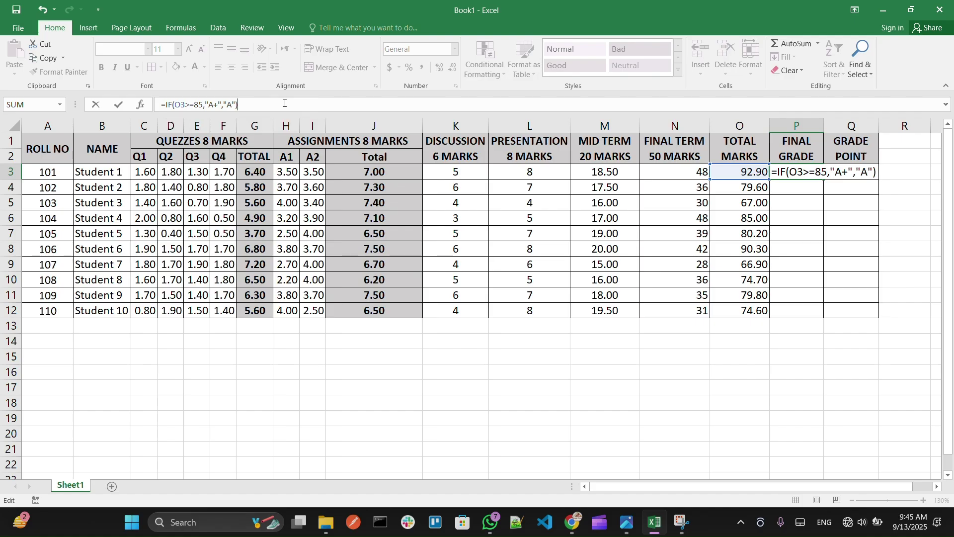
{"action": "key", "text": "Return"}
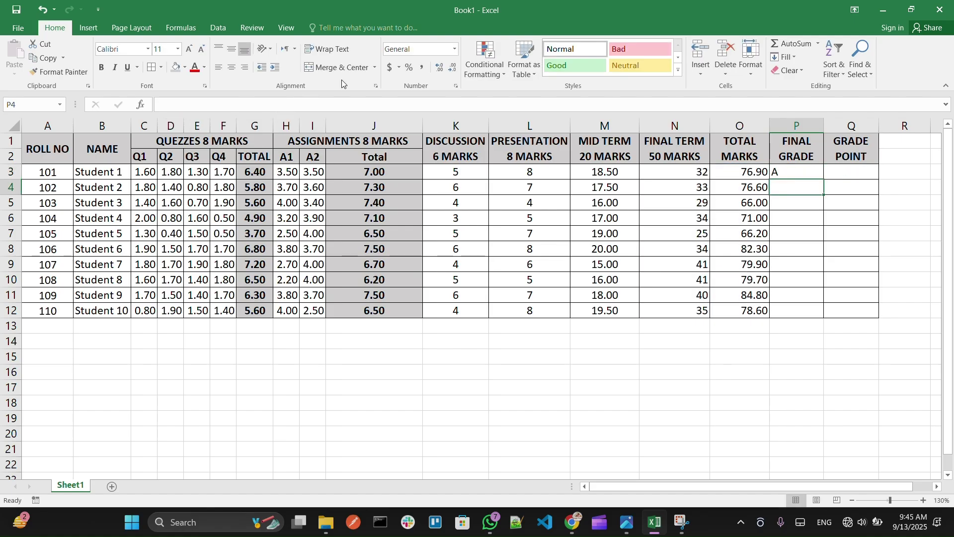
Step: Try to replace the "A" result in the P3 formula with a nested if
{"action": "left_click", "coordinate": [780, 174]}
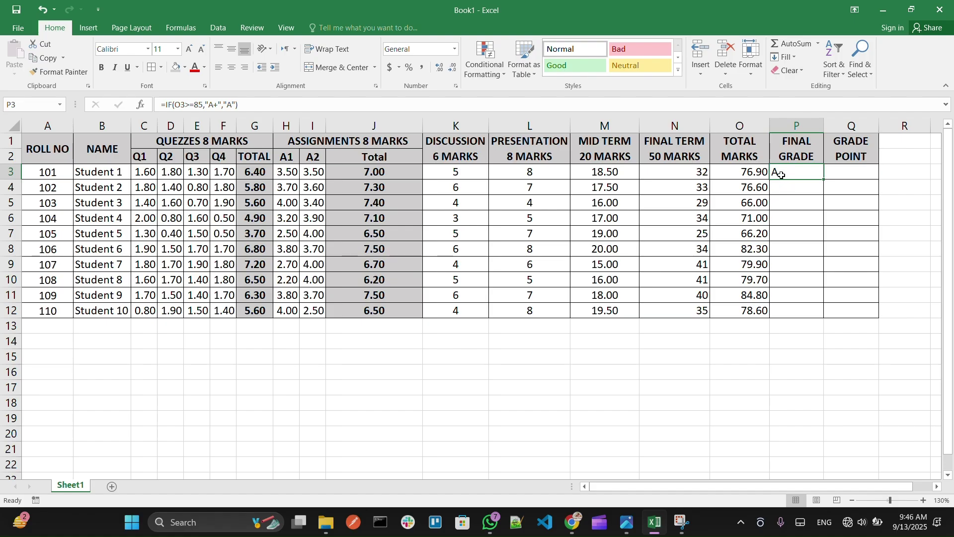
{"action": "left_click", "coordinate": [232, 104]}
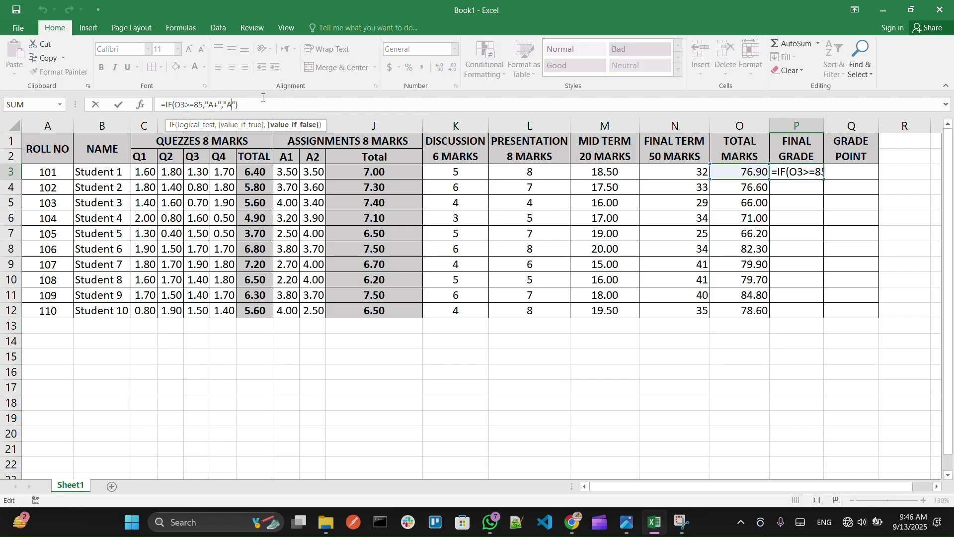
{"action": "key", "text": "Right"}
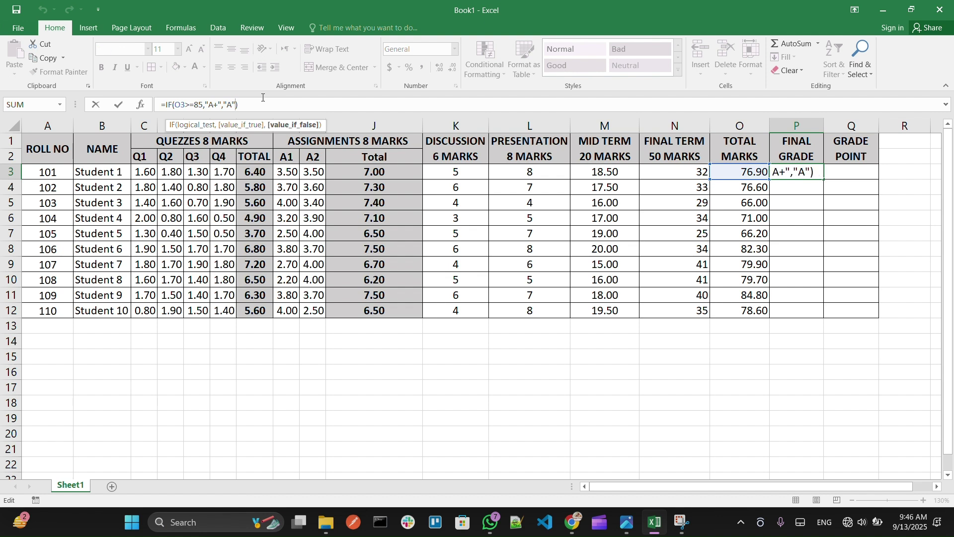
{"action": "key", "text": "BackSpace"}
{"action": "key", "text": "BackSpace"}
{"action": "key", "text": "BackSpace"}
{"action": "type", "text": "if"}
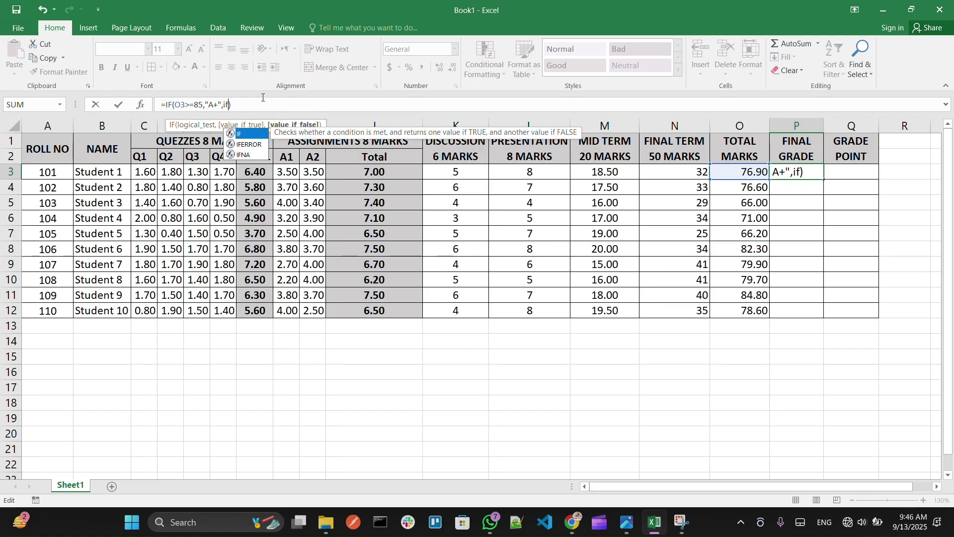
{"action": "key", "text": "Return"}
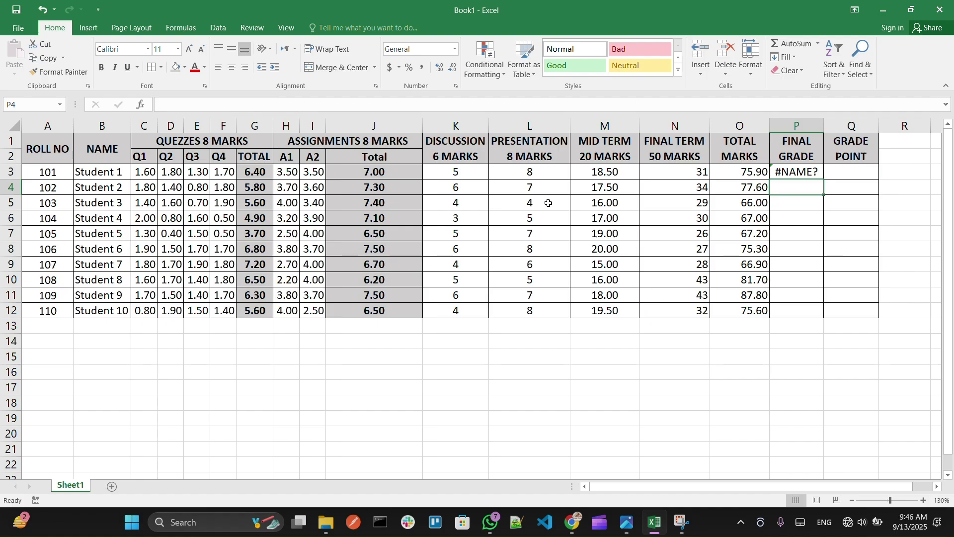
Step: Restore "A" as the value-if-false in the P3 formula in place of the bare if
{"action": "left_click", "coordinate": [795, 173]}
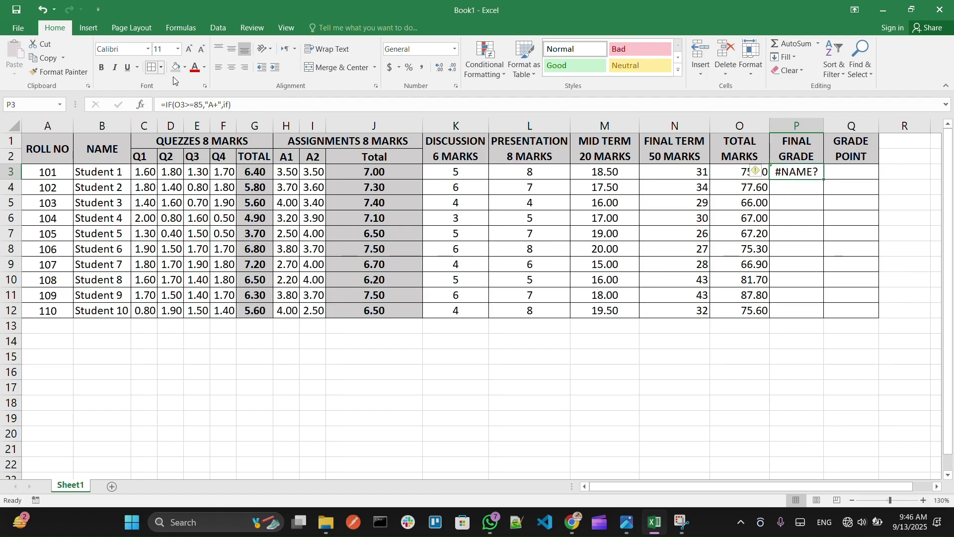
{"action": "double_click", "coordinate": [229, 105]}
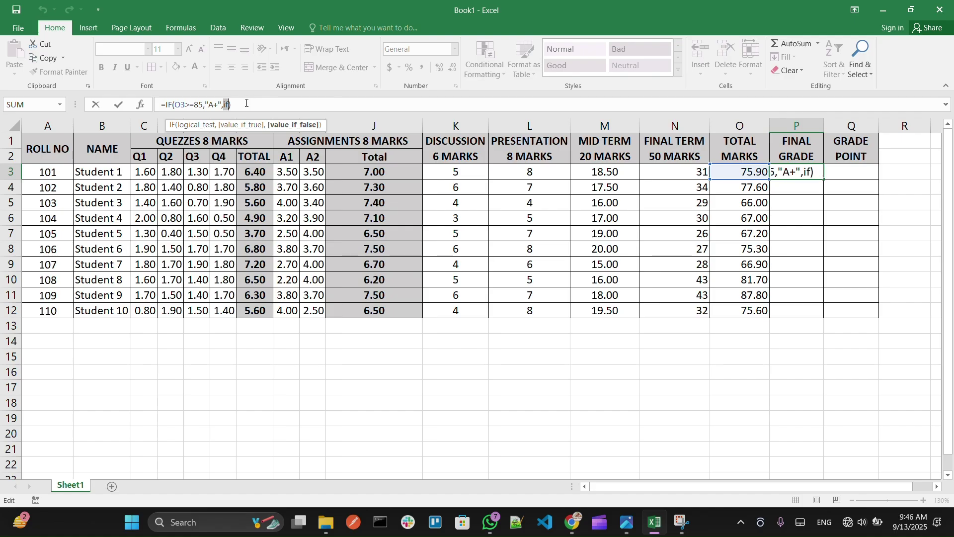
{"action": "type", "text": "\",\"A"}
Step: Nest a copy of the IF expression in place of "A" in P3, giving =IF(O3>=85,"A+",IF(O3>=85,"A+","A"))
{"action": "left_click_drag", "start_coordinate": [166, 104], "coordinate": [242, 108]}
{"action": "key", "text": "ctrl+c"}
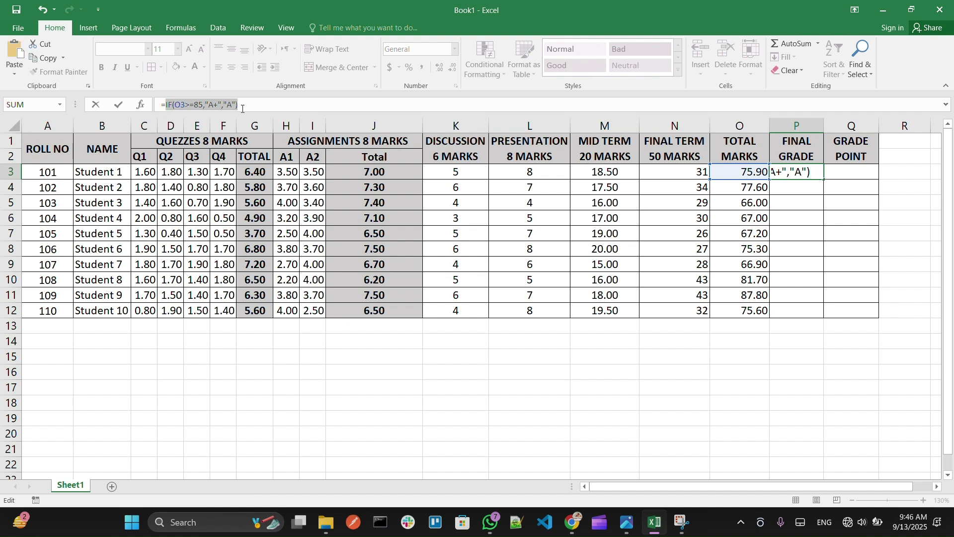
{"action": "left_click", "coordinate": [242, 106]}
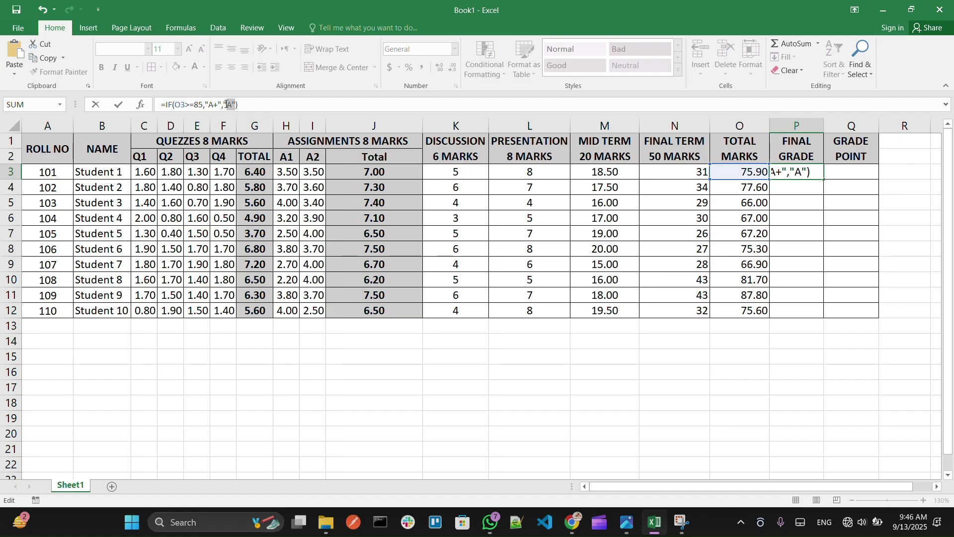
{"action": "left_click_drag", "start_coordinate": [230, 105], "coordinate": [225, 105]}
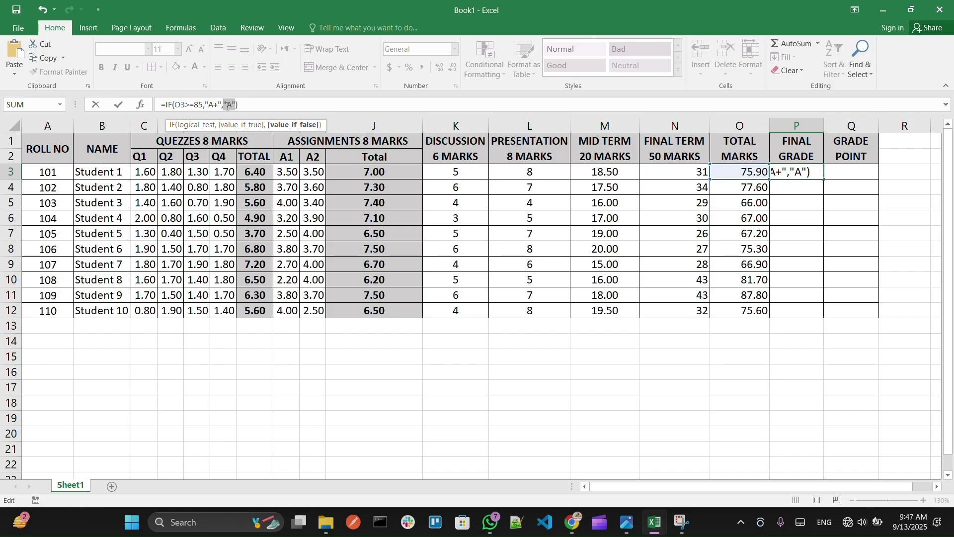
{"action": "key", "text": "ctrl+v"}
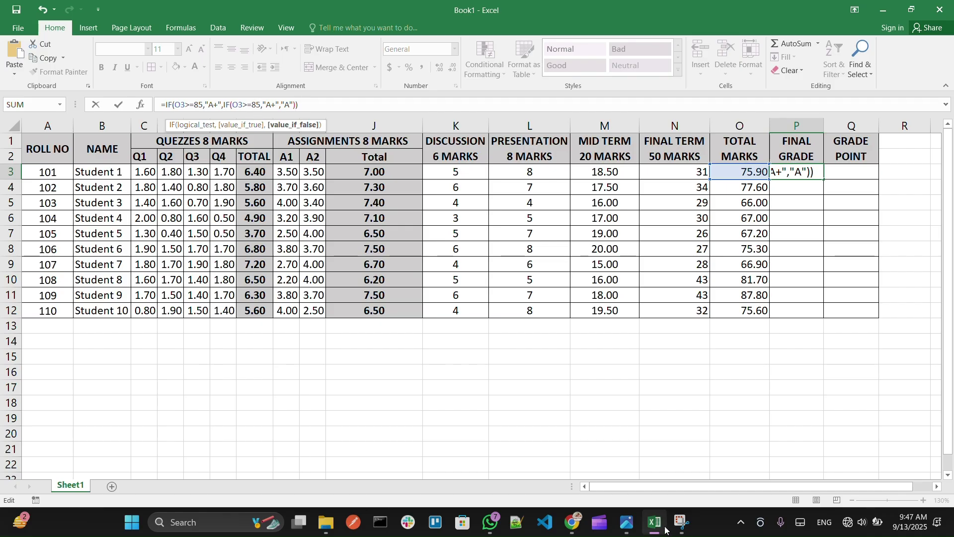
Step: Check the grading scale in the marksheet photo, then set the nested IF's test in P3 to O3>=80
{"action": "mouse_move", "coordinate": [655, 523]}
{"action": "left_click", "coordinate": [655, 473]}
{"action": "left_click", "coordinate": [626, 523]}
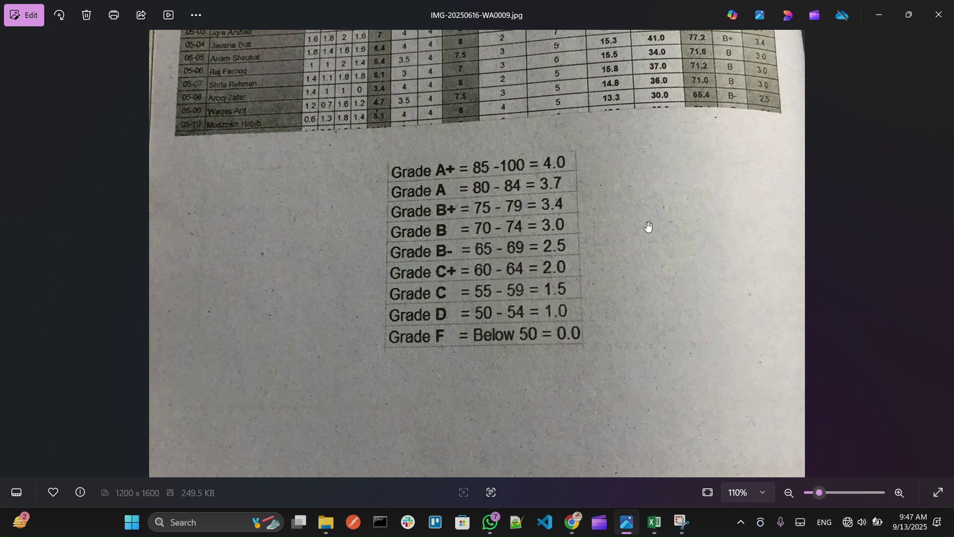
{"action": "key", "text": "alt+Tab"}
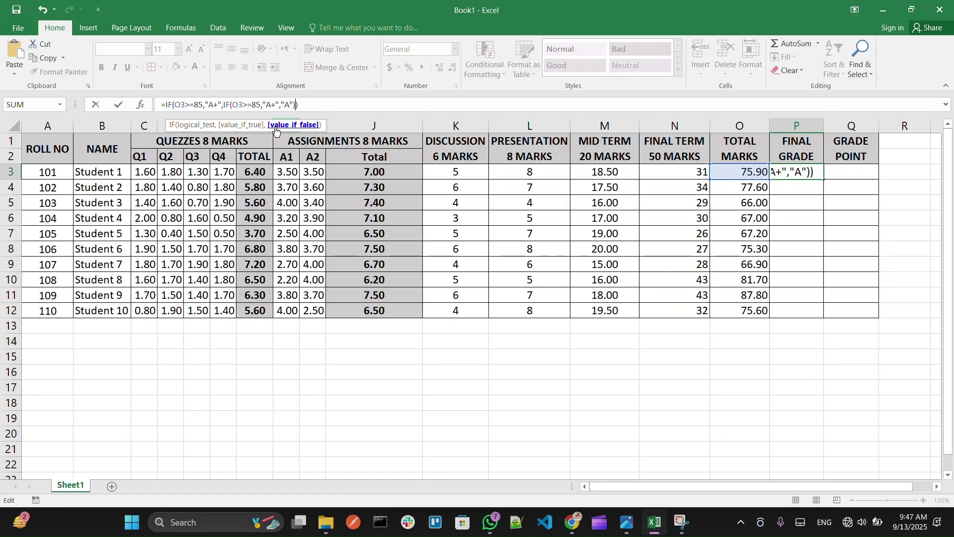
{"action": "left_click", "coordinate": [260, 104]}
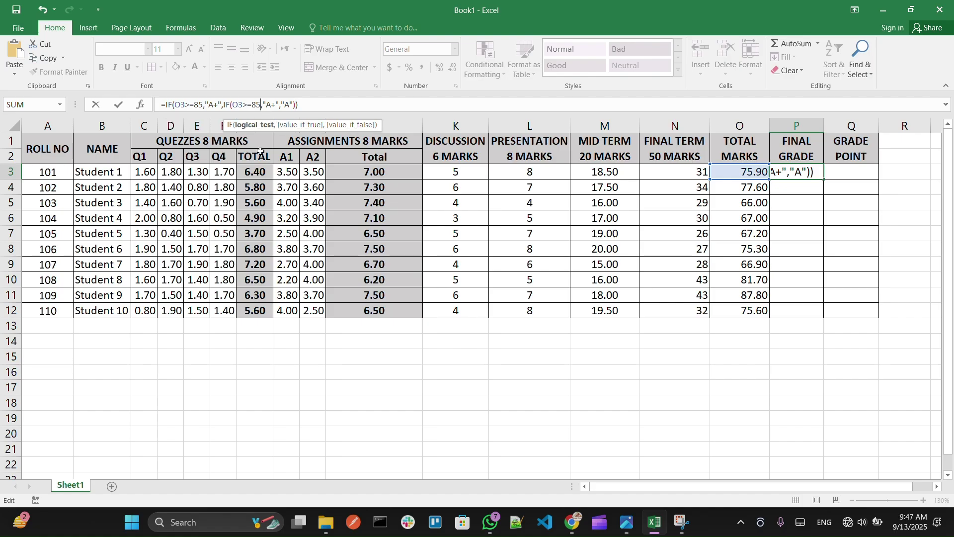
{"action": "key", "text": "BackSpace"}
{"action": "type", "text": "0"}
Step: Set the nested IF's results in P3 to "A" if true and "B" if false, and enter the formula
{"action": "key", "text": "Right"}
{"action": "key", "text": "Right"}
{"action": "key", "text": "Right"}
{"action": "key", "text": "Right"}
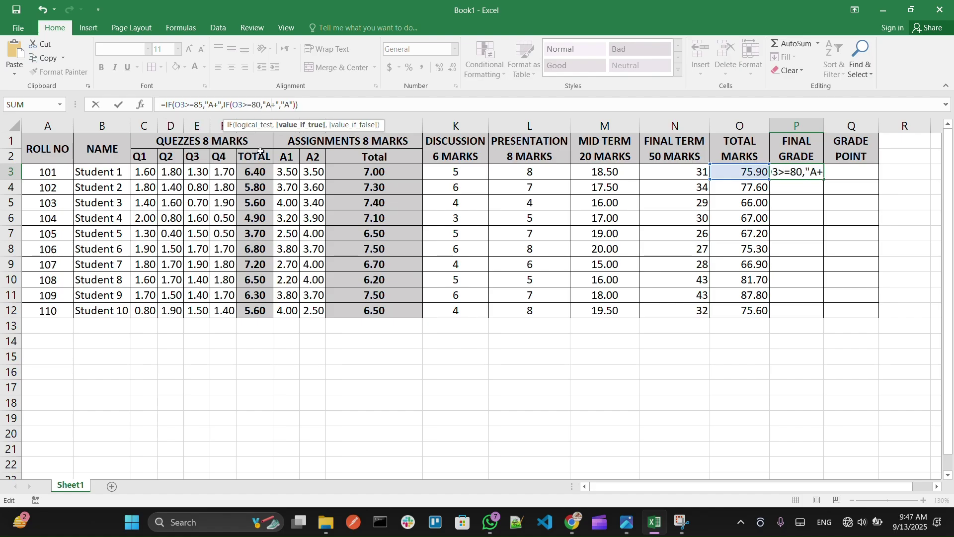
{"action": "key", "text": "BackSpace"}
{"action": "key", "text": "Right"}
{"action": "key", "text": "Right"}
{"action": "key", "text": "Right"}
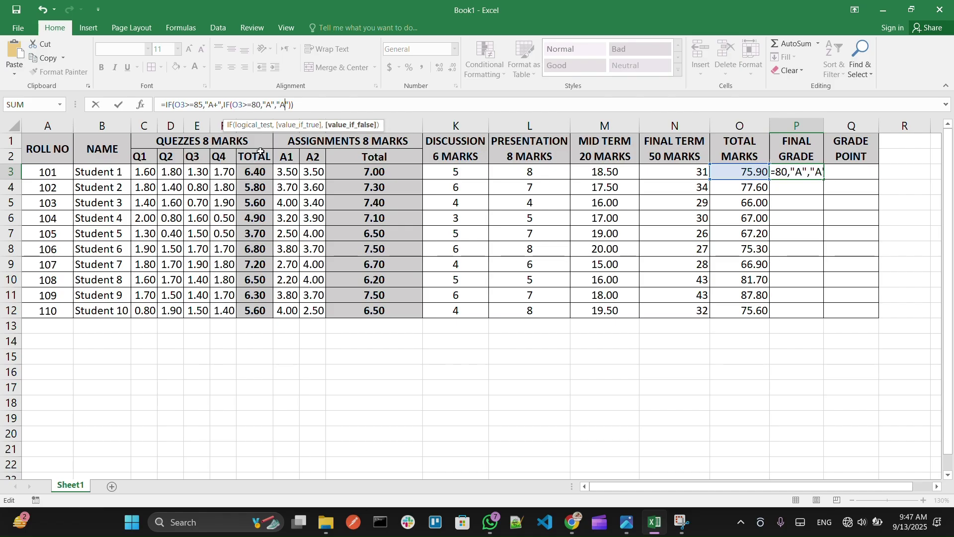
{"action": "key", "text": "BackSpace"}
{"action": "type", "text": "B"}
{"action": "key", "text": "Right"}
{"action": "key", "text": "Right"}
{"action": "key", "text": "Right"}
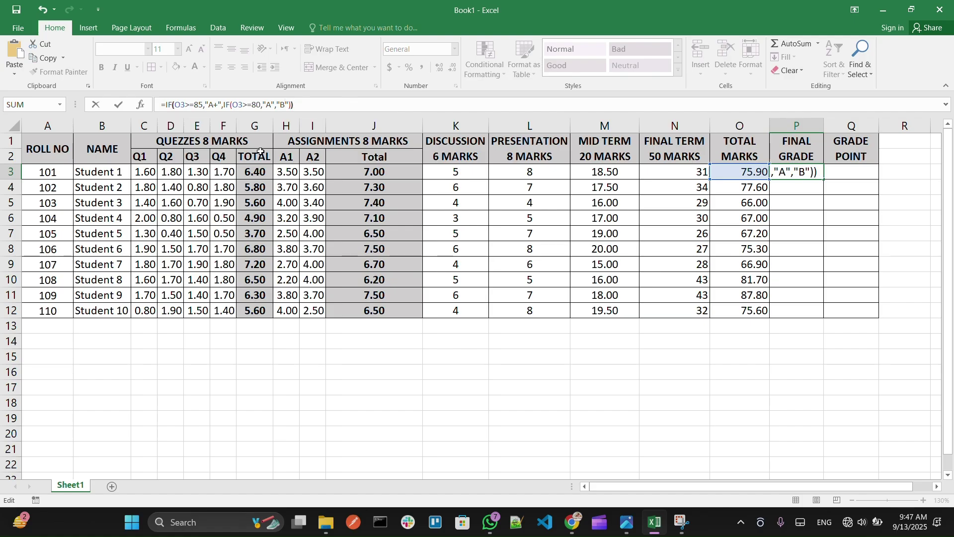
{"action": "key", "text": "Return"}
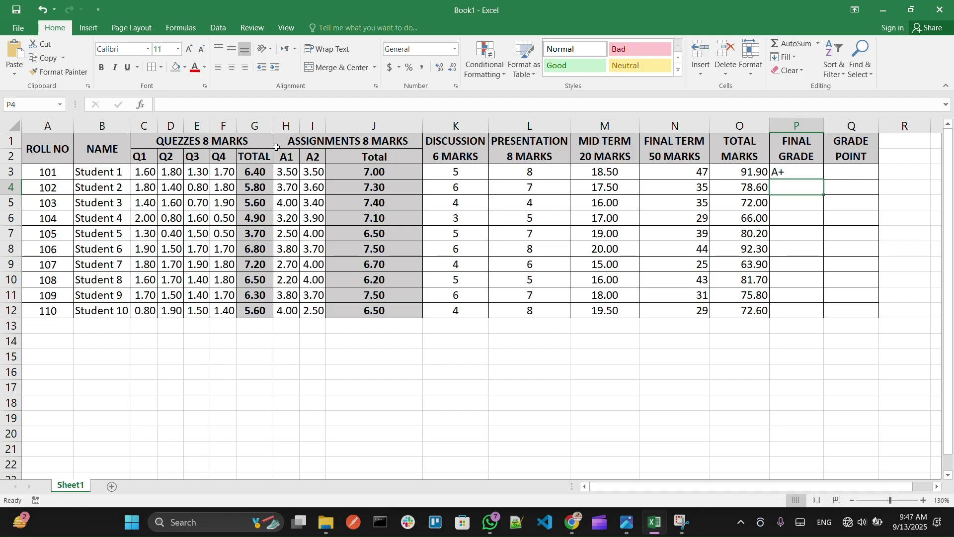
Step: Replace the "B" result in the P3 formula with a copy of IF(O3>=85,"A+","A")
{"action": "left_click", "coordinate": [794, 172]}
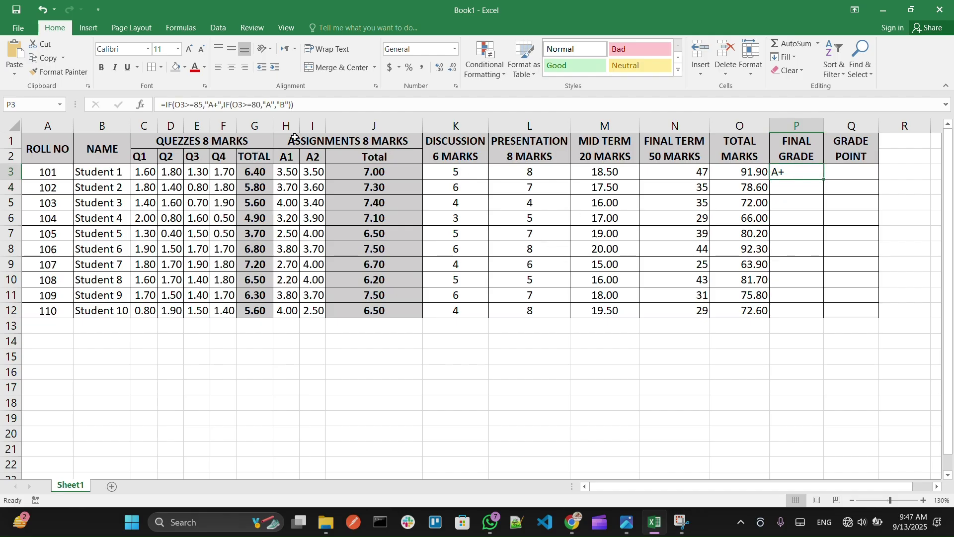
{"action": "left_click_drag", "start_coordinate": [287, 105], "coordinate": [277, 105]}
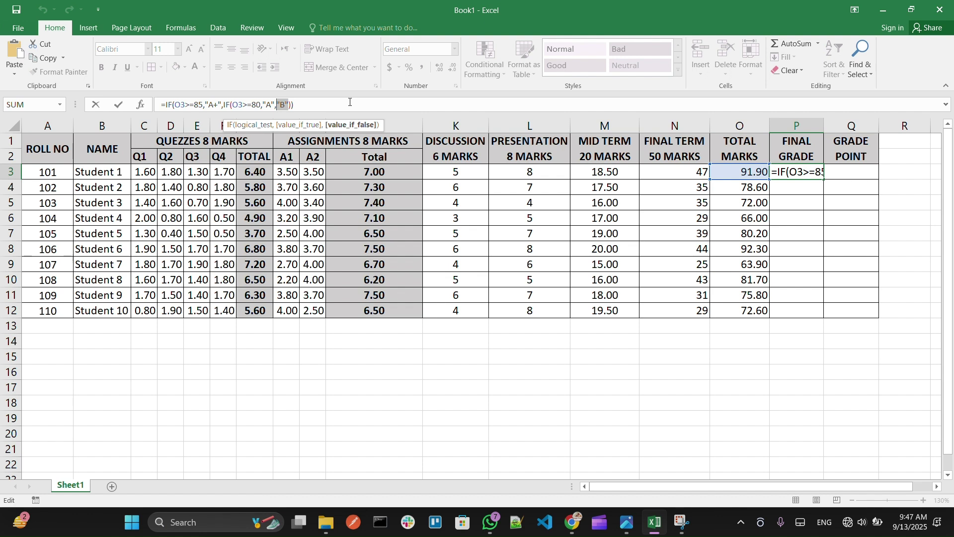
{"action": "key", "text": "ctrl+v"}
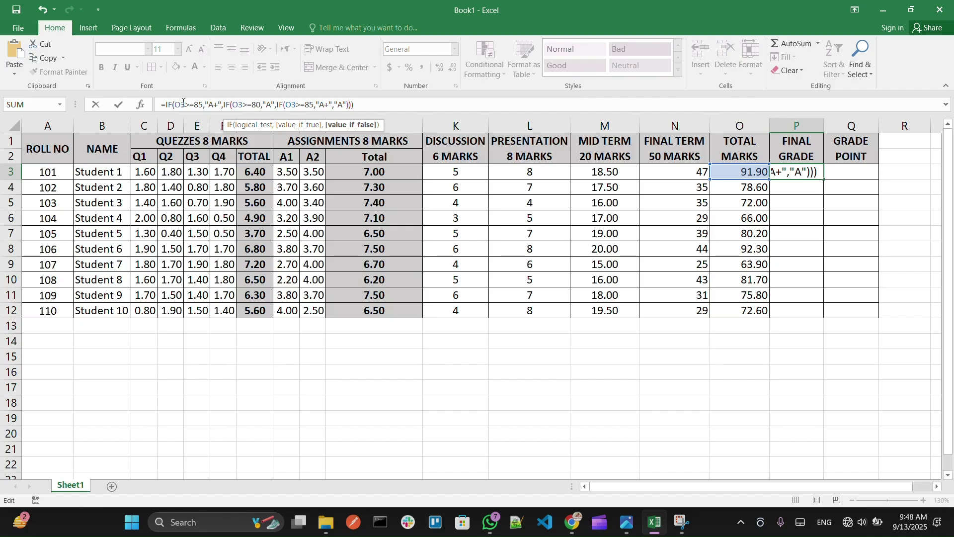
Step: Consult the photographed grading scale, then make the third IF in P3 test O3>=75 and return "B+"
{"action": "left_click", "coordinate": [330, 104]}
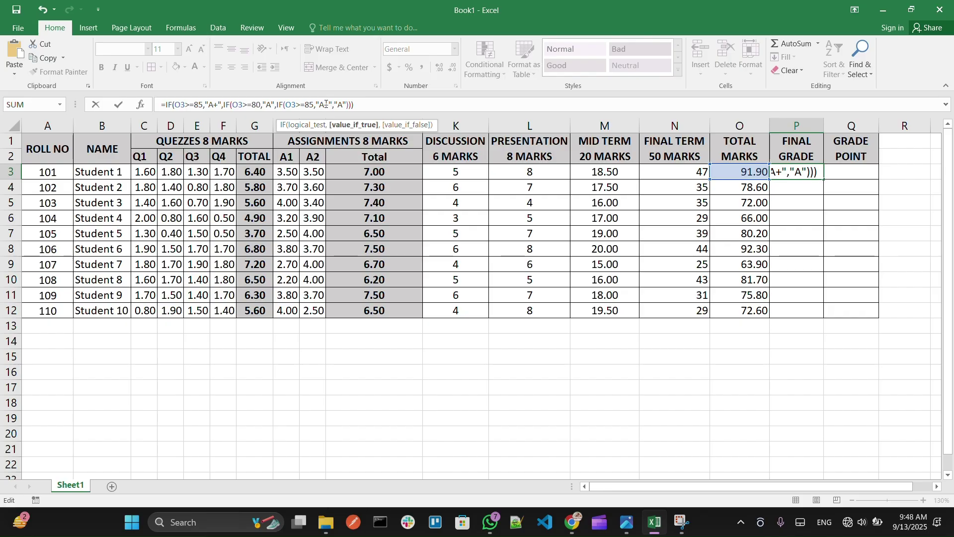
{"action": "key", "text": "alt+Tab"}
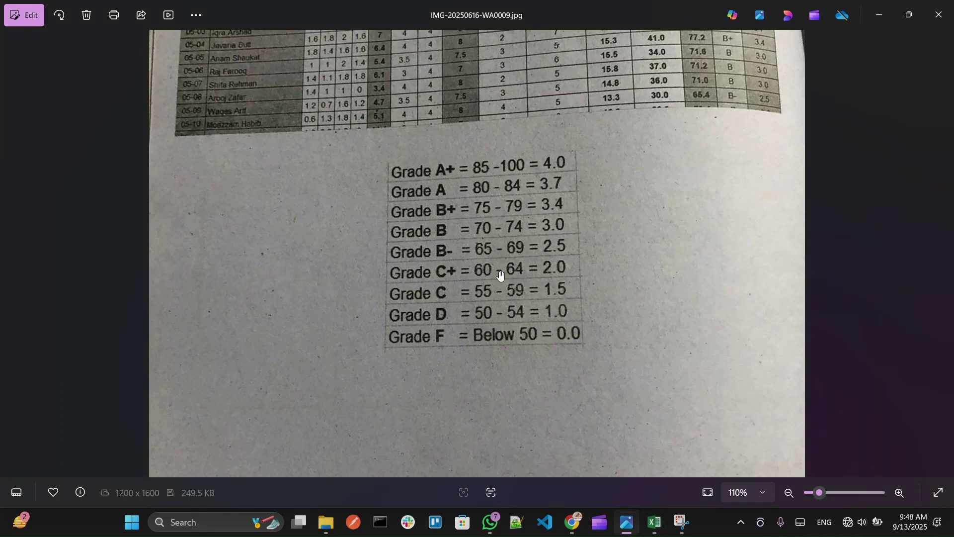
{"action": "key", "text": "alt+Tab"}
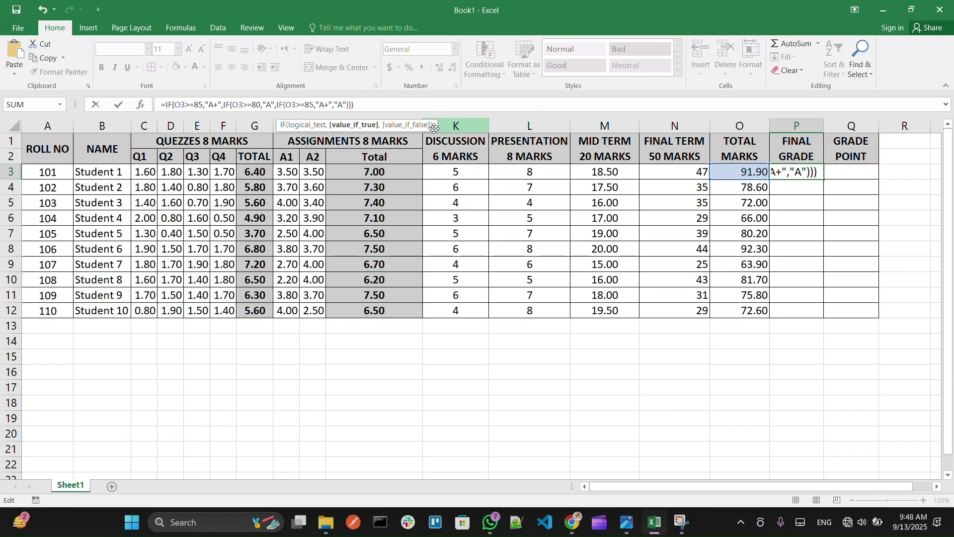
{"action": "left_click", "coordinate": [313, 105]}
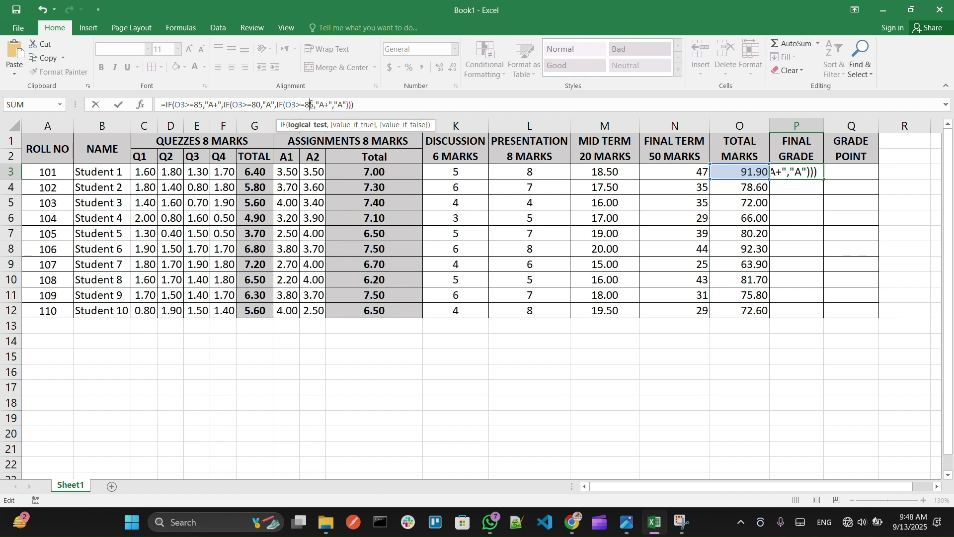
{"action": "key", "text": "BackSpace"}
{"action": "type", "text": "7"}
{"action": "key", "text": "Right"}
{"action": "key", "text": "Right"}
{"action": "key", "text": "BackSpace"}
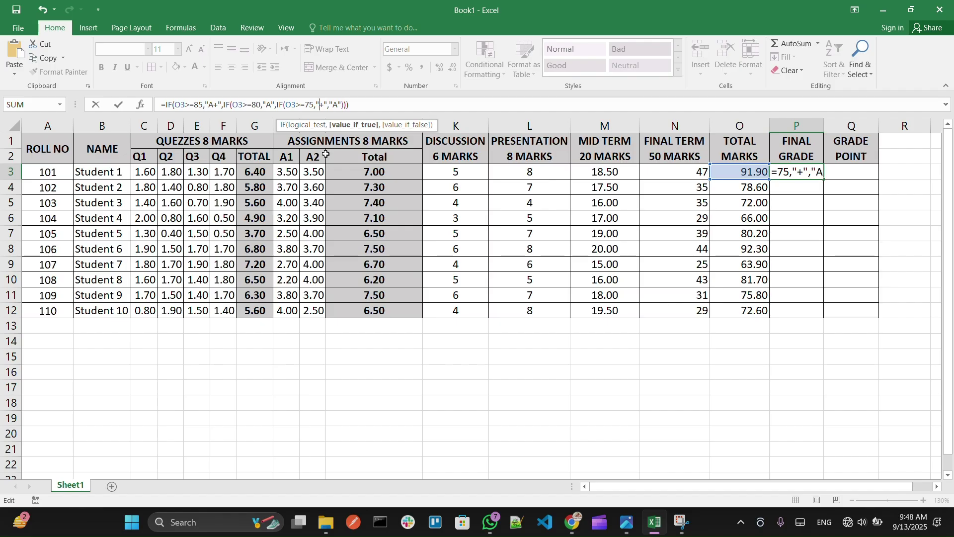
{"action": "type", "text": "B"}
Step: Replace the third IF's "A" value-if-false in P3 with another IF(O3>=85,"A+","A")
{"action": "key", "text": "Right"}
{"action": "key", "text": "Delete"}
{"action": "key", "text": "Delete"}
{"action": "key", "text": "Delete"}
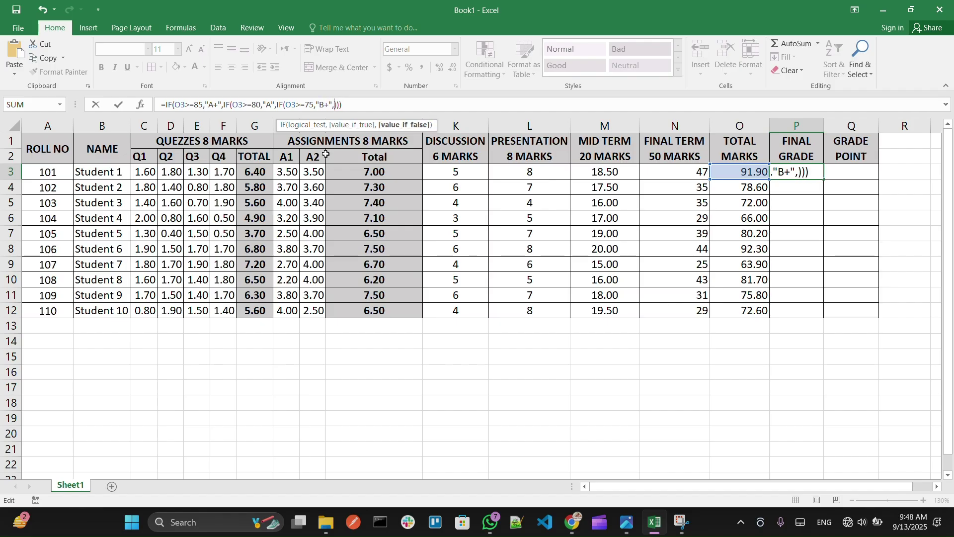
{"action": "type", "text": "IF(O3>=85,\"A+\",\"A\")"}
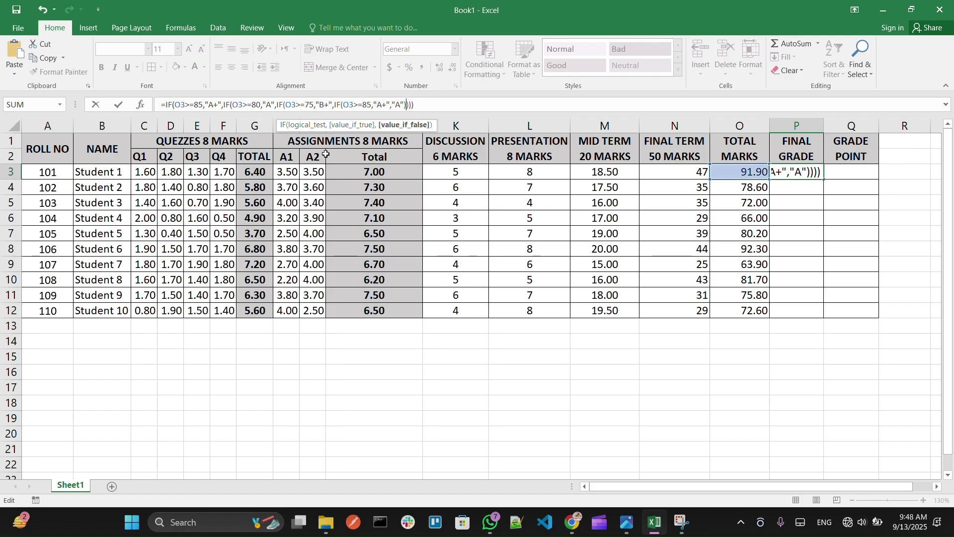
Step: Check the grading scale, then shorten the fourth IF's test in P3 to O3>=8 and set its true result to "B"
{"action": "key", "text": "Left"}
{"action": "key", "text": "Left"}
{"action": "key", "text": "Left"}
{"action": "key", "text": "Left"}
{"action": "key", "text": "Left"}
{"action": "key", "text": "Left"}
{"action": "key", "text": "alt+Tab"}
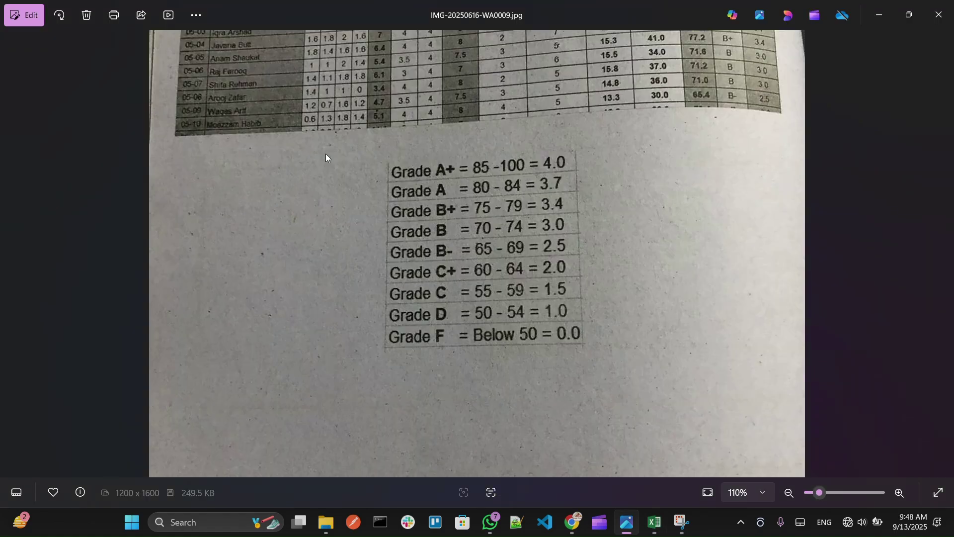
{"action": "key", "text": "alt+Tab"}
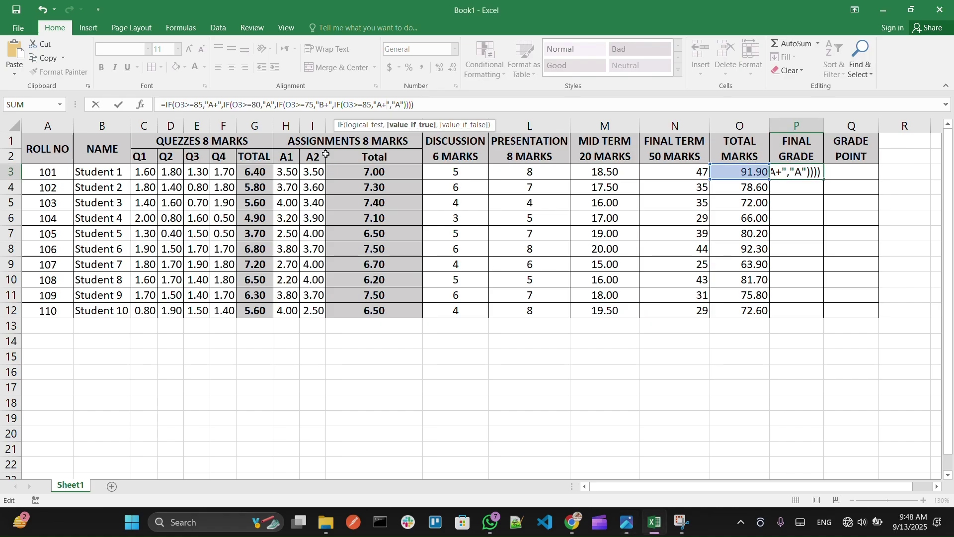
{"action": "key", "text": "Left"}
{"action": "key", "text": "Left"}
{"action": "key", "text": "Left"}
{"action": "key", "text": "Left"}
{"action": "key", "text": "Left"}
{"action": "key", "text": "BackSpace"}
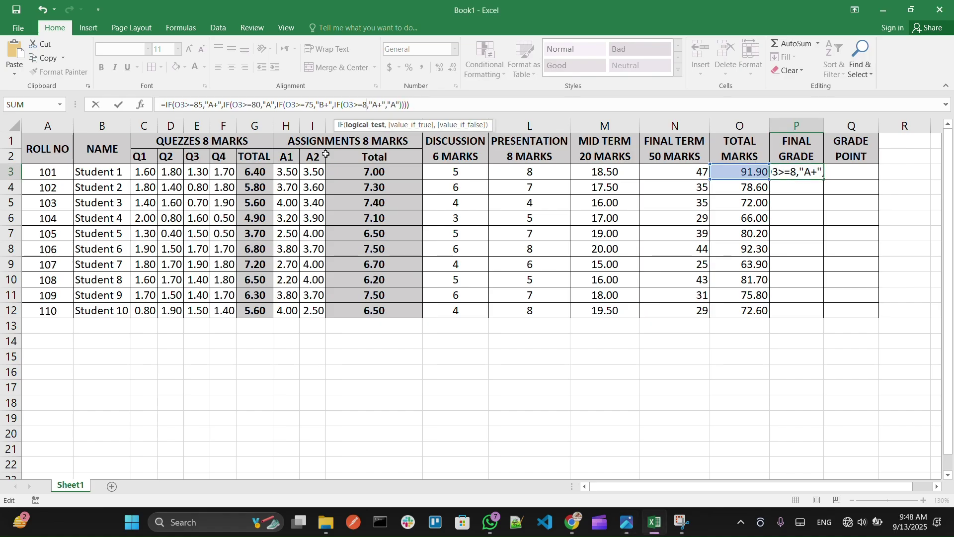
{"action": "key", "text": "Right"}
{"action": "key", "text": "Right"}
{"action": "key", "text": "Right"}
{"action": "key", "text": "Right"}
{"action": "key", "text": "BackSpace"}
{"action": "key", "text": "BackSpace"}
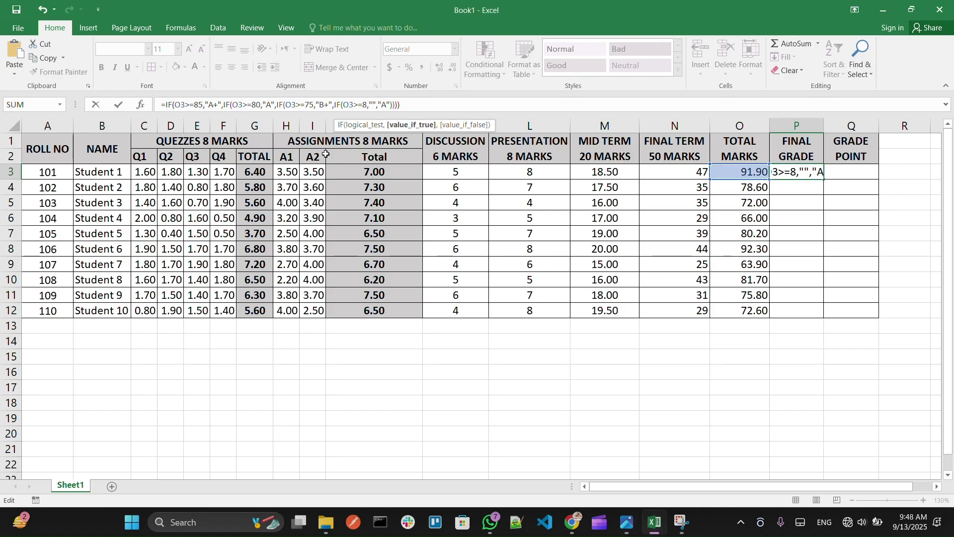
{"action": "type", "text": "B"}
Step: Replace the fourth IF's "A" value-if-false in P3 with another IF(O3>=85,"A+","A")
{"action": "key", "text": "Right"}
{"action": "key", "text": "Right"}
{"action": "key", "text": "Right"}
{"action": "key", "text": "Right"}
{"action": "key", "text": "Right"}
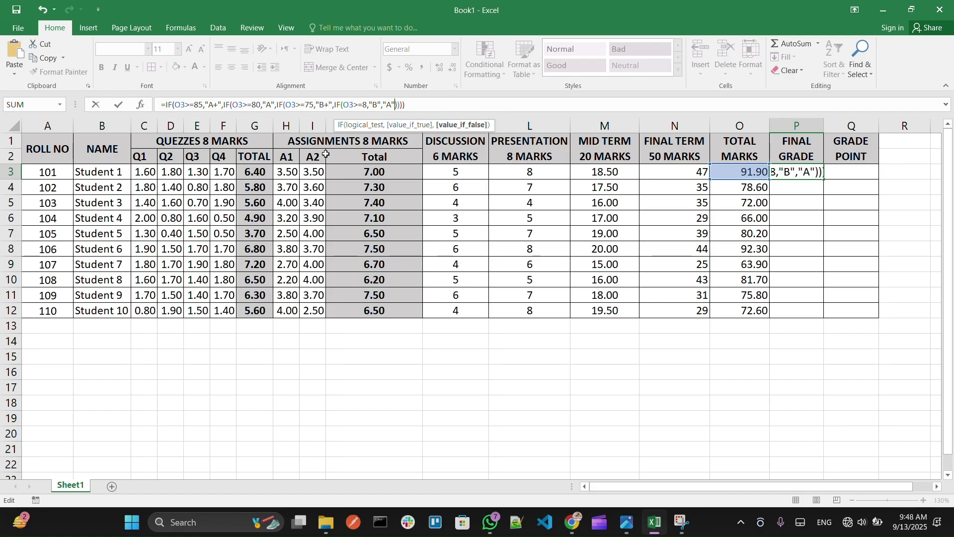
{"action": "key", "text": "BackSpace"}
{"action": "key", "text": "BackSpace"}
{"action": "key", "text": "BackSpace"}
{"action": "type", "text": "IF(O3>=85,\"A+\",\"A\")"}
Step: Following the photographed grading scale, make the fifth IF in P3 return "B-" and test O3>=65
{"action": "key", "text": "alt+Tab"}
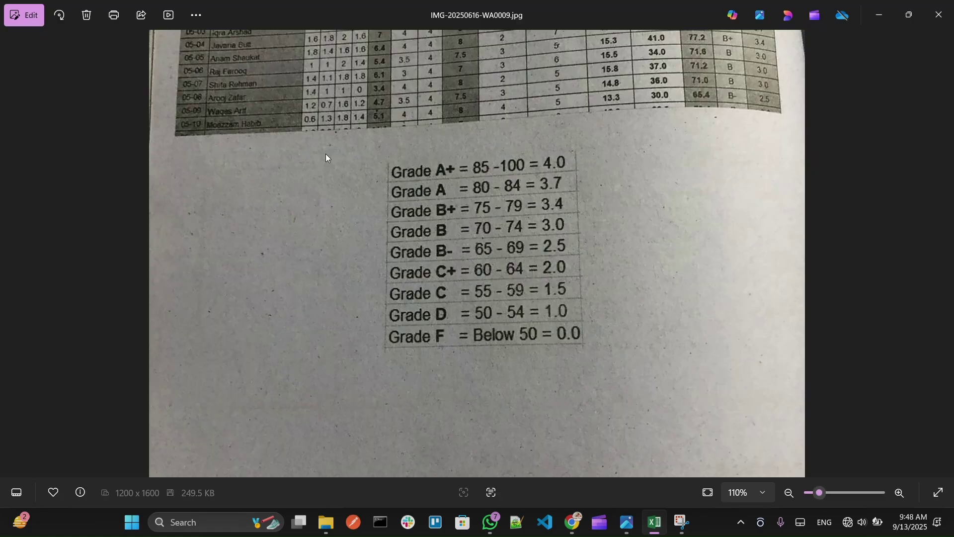
{"action": "key", "text": "alt+Tab"}
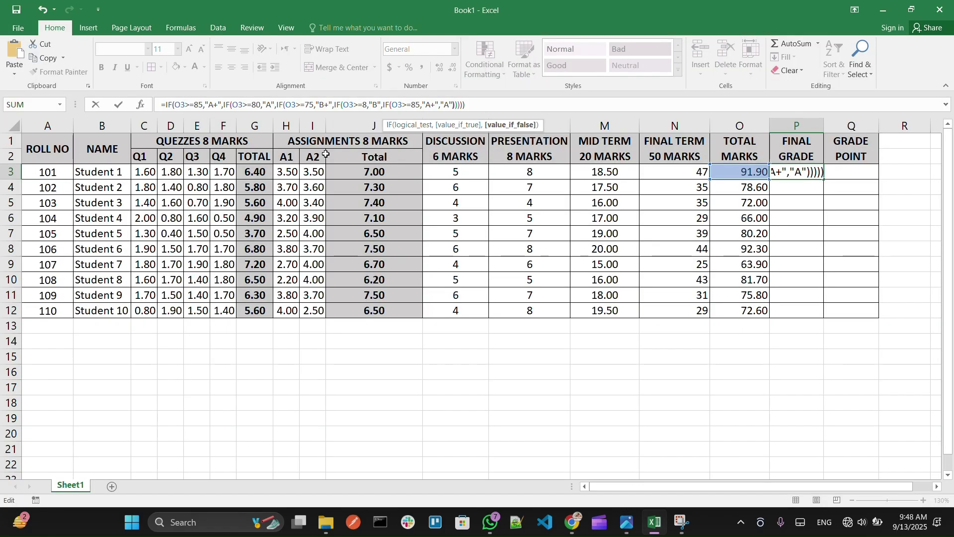
{"action": "key", "text": "Left"}
{"action": "key", "text": "Left"}
{"action": "key", "text": "BackSpace"}
{"action": "key", "text": "BackSpace"}
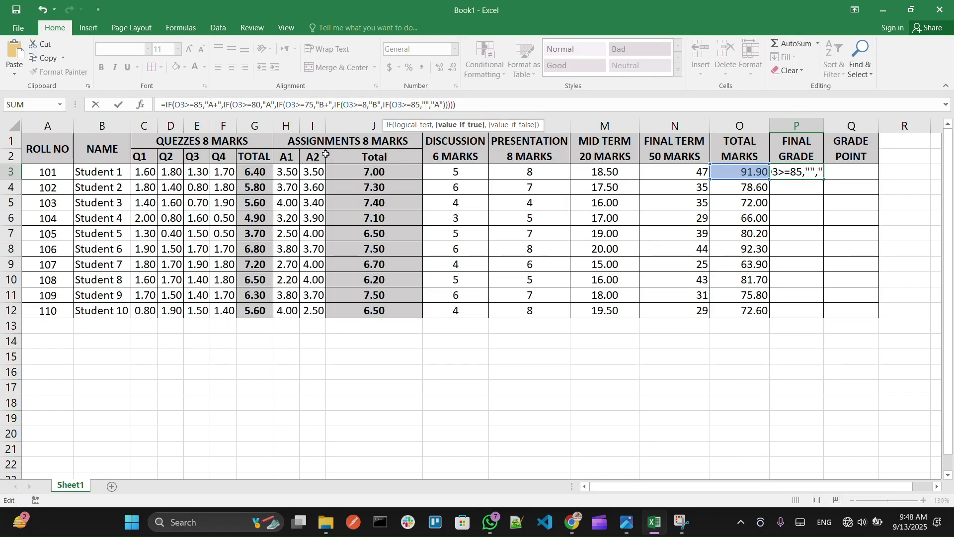
{"action": "type", "text": "B-"}
{"action": "key", "text": "alt+Tab"}
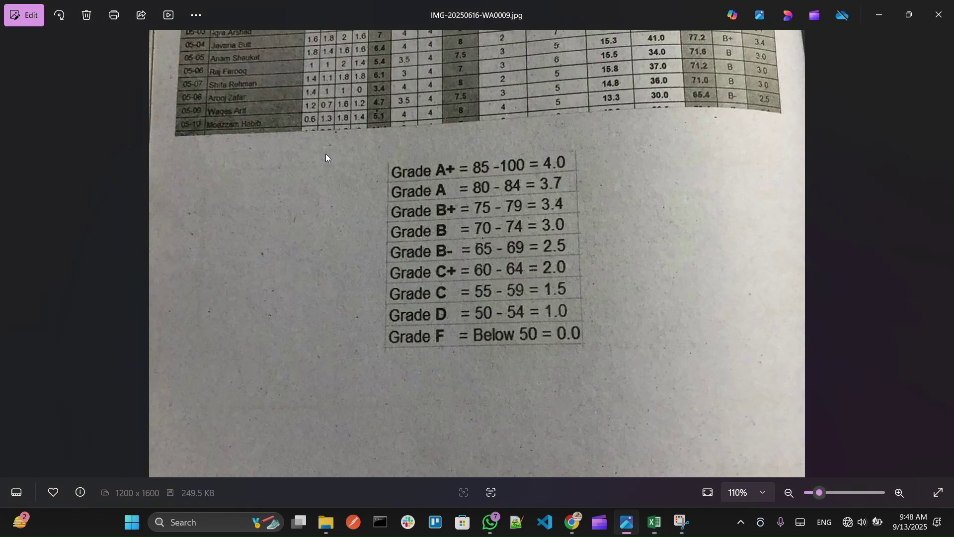
{"action": "key", "text": "alt+Tab"}
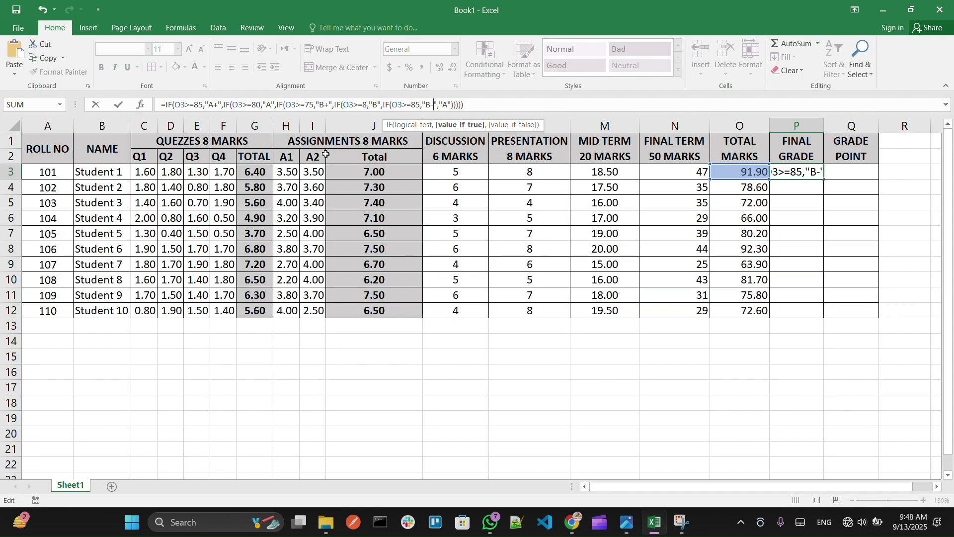
{"action": "key", "text": "Left"}
{"action": "key", "text": "Left"}
{"action": "key", "text": "Left"}
{"action": "key", "text": "Left"}
{"action": "key", "text": "BackSpace"}
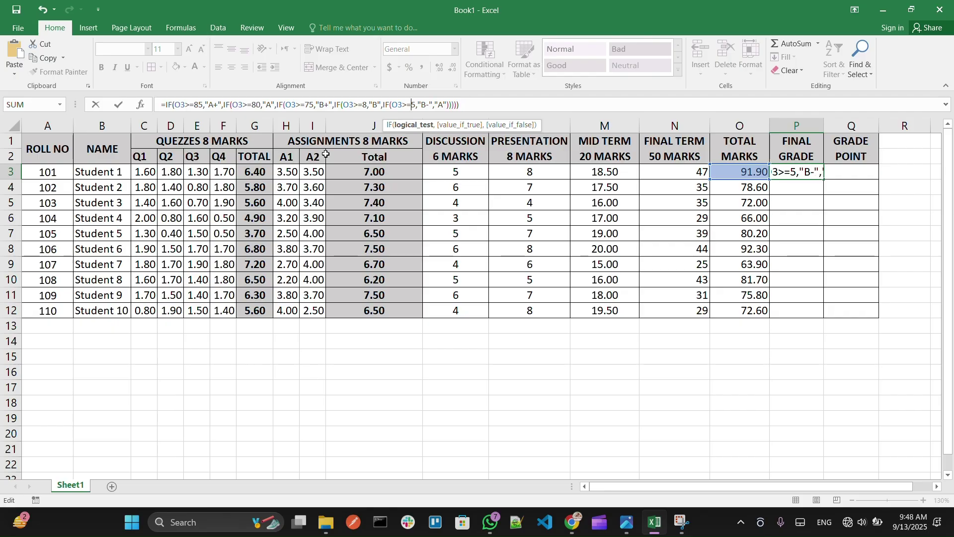
{"action": "type", "text": "6"}
Step: Replace the fifth IF's "A" value-if-false in P3 with another IF(O3>=85,"A+","A")
{"action": "key", "text": "Right"}
{"action": "key", "text": "Right"}
{"action": "key", "text": "Right"}
{"action": "key", "text": "Right"}
{"action": "key", "text": "Right"}
{"action": "key", "text": "Right"}
{"action": "key", "text": "Right"}
{"action": "key", "text": "Right"}
{"action": "key", "text": "Right"}
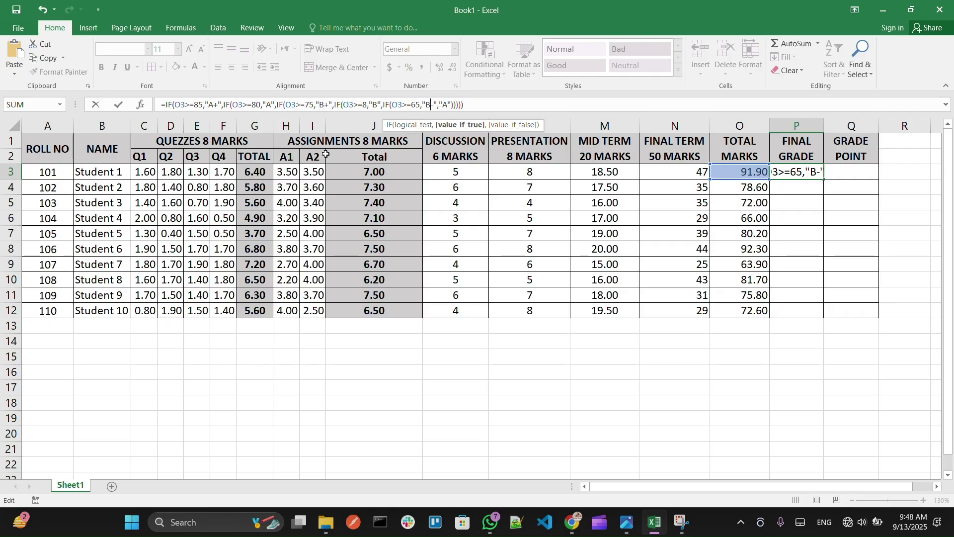
{"action": "type", "text": "IF(O3>=85,\"A+\","}
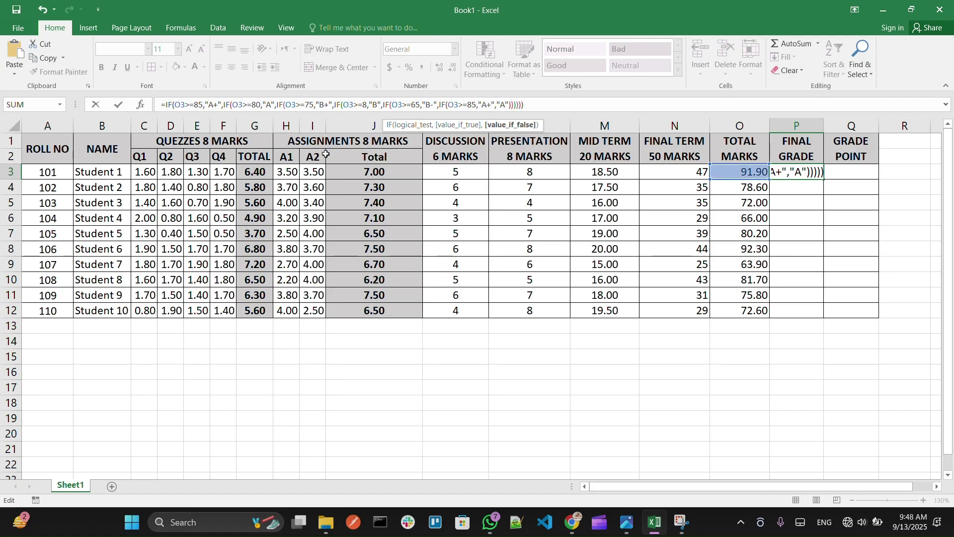
Step: Look up the next grade in the marksheet photo, then set the sixth IF's true result in P3 to "C+"
{"action": "key", "text": "alt+Tab"}
{"action": "key", "text": "alt+Tab"}
{"action": "key", "text": "alt+Tab"}
{"action": "key", "text": "alt+Tab"}
{"action": "key", "text": "Left"}
{"action": "key", "text": "Left"}
{"action": "key", "text": "Left"}
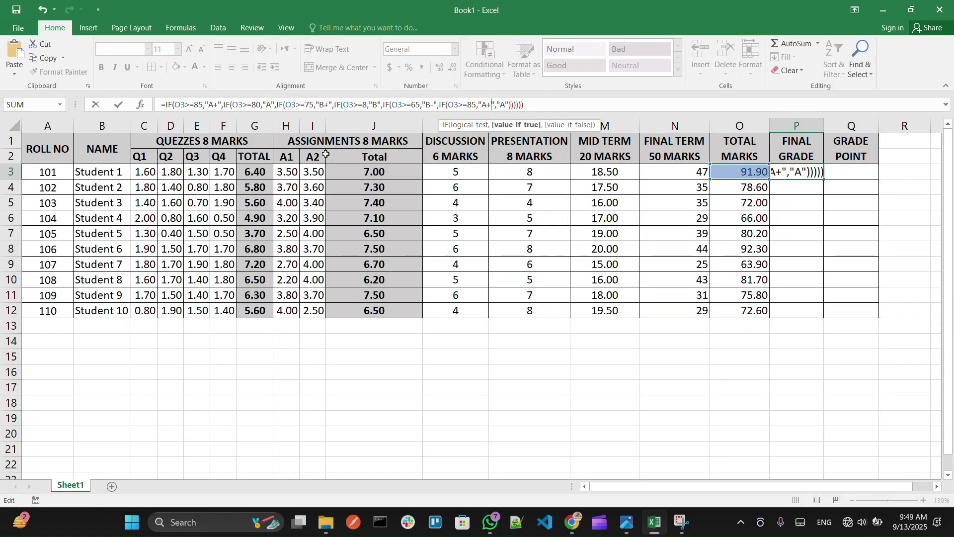
{"action": "key", "text": "BackSpace"}
{"action": "type", "text": "C"}
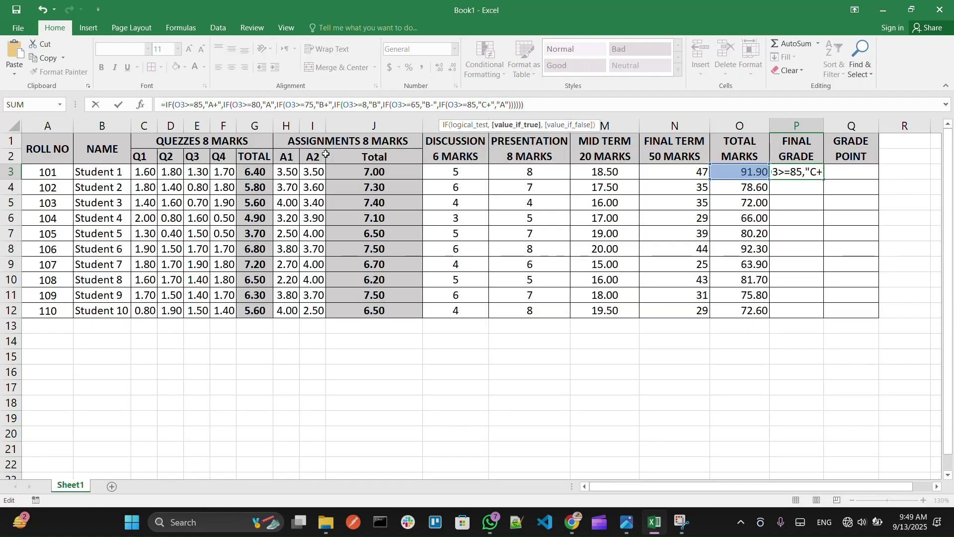
Step: Following the photographed grading scale, change the sixth IF's test in P3 to O3>=60
{"action": "key", "text": "alt+Tab"}
{"action": "key", "text": "alt+Tab"}
{"action": "key", "text": "Left"}
{"action": "key", "text": "Left"}
{"action": "key", "text": "Left"}
{"action": "key", "text": "BackSpace"}
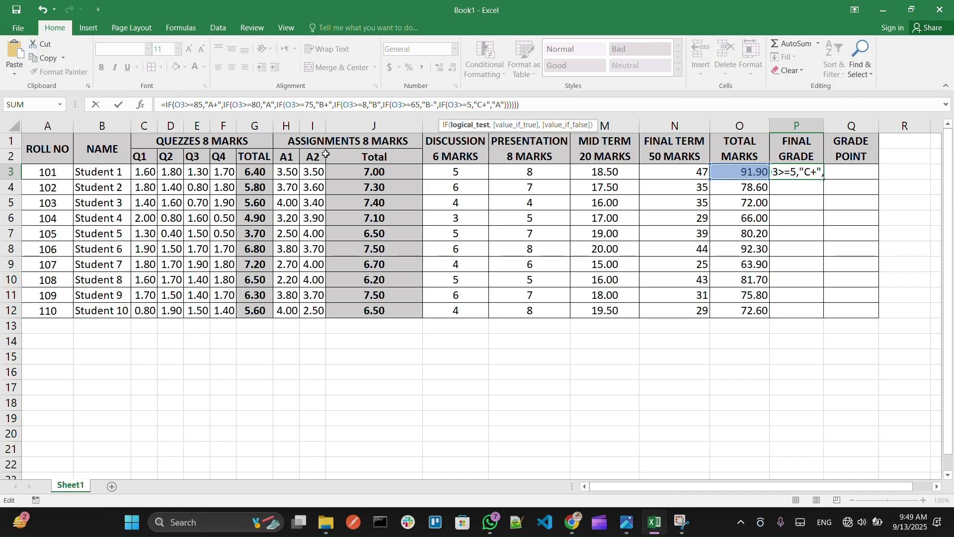
{"action": "key", "text": "alt+Tab"}
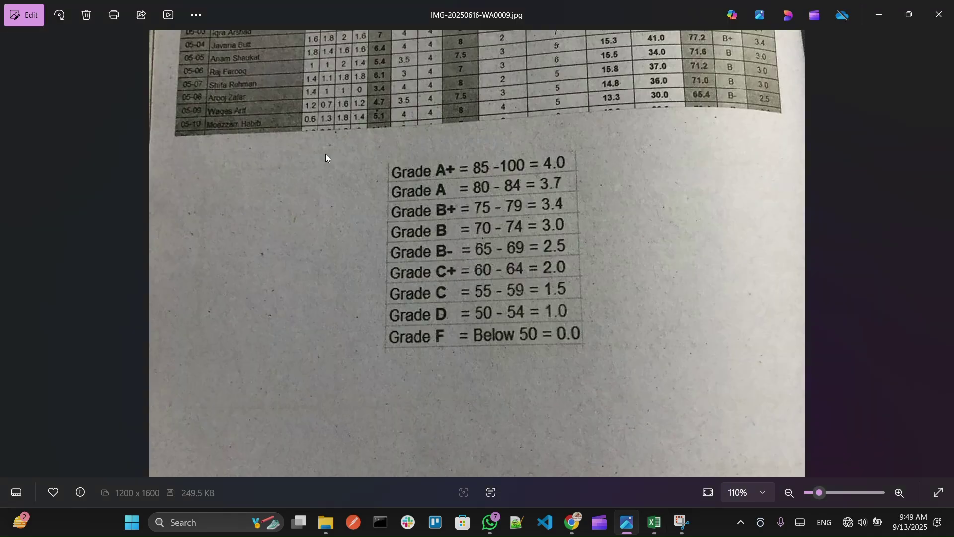
{"action": "key", "text": "alt+Tab"}
{"action": "key", "text": "BackSpace"}
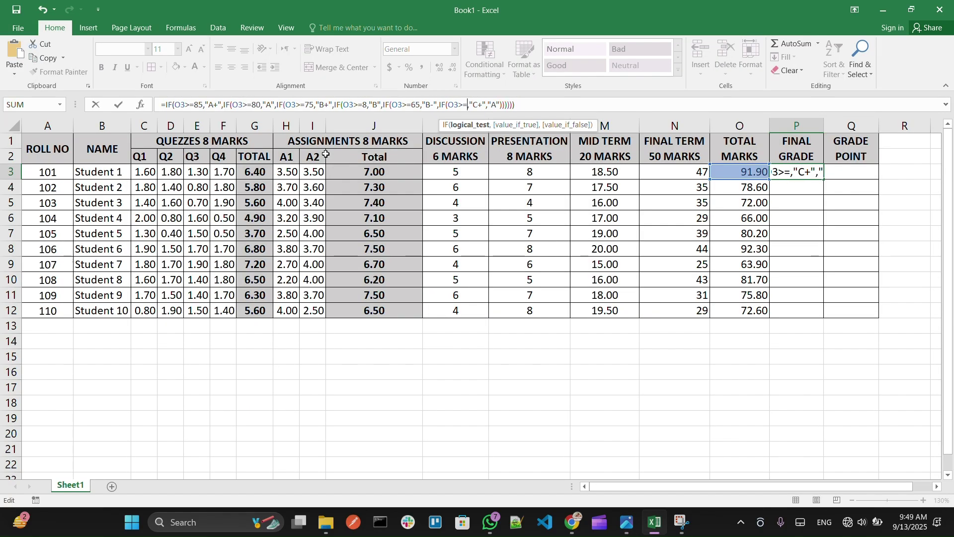
{"action": "type", "text": "60"}
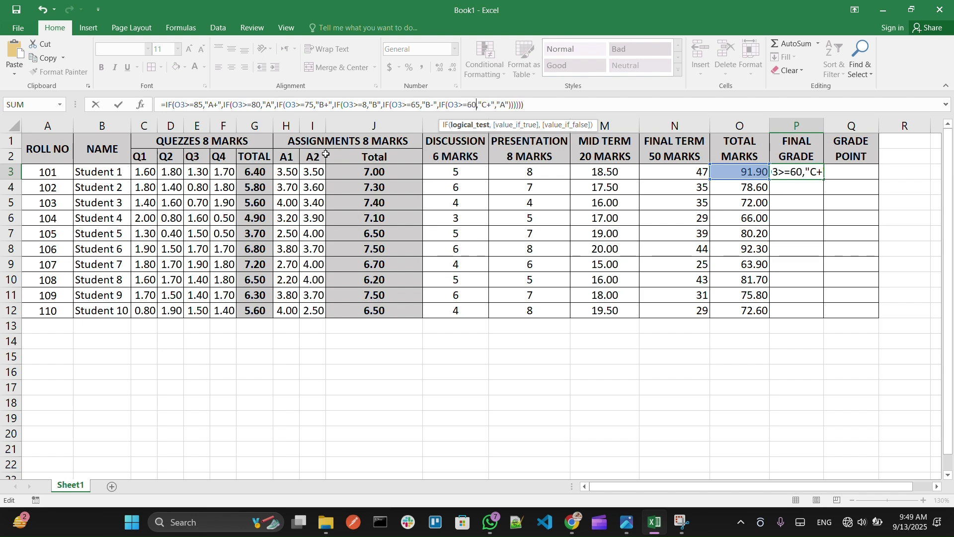
Step: Replace the sixth IF's "A" value-if-false in P3 with another IF(O3>=85,"A+","A")
{"action": "key", "text": "alt+Tab"}
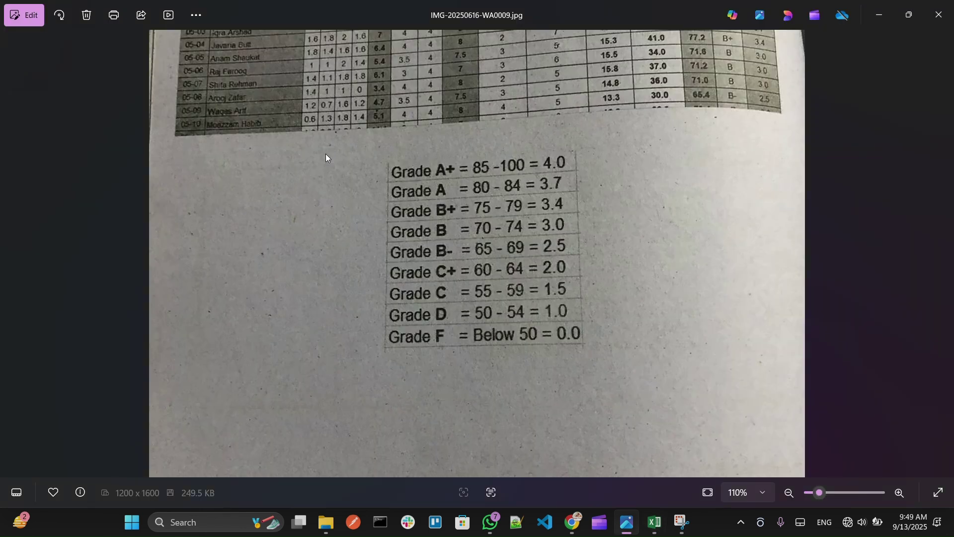
{"action": "key", "text": "alt+Tab"}
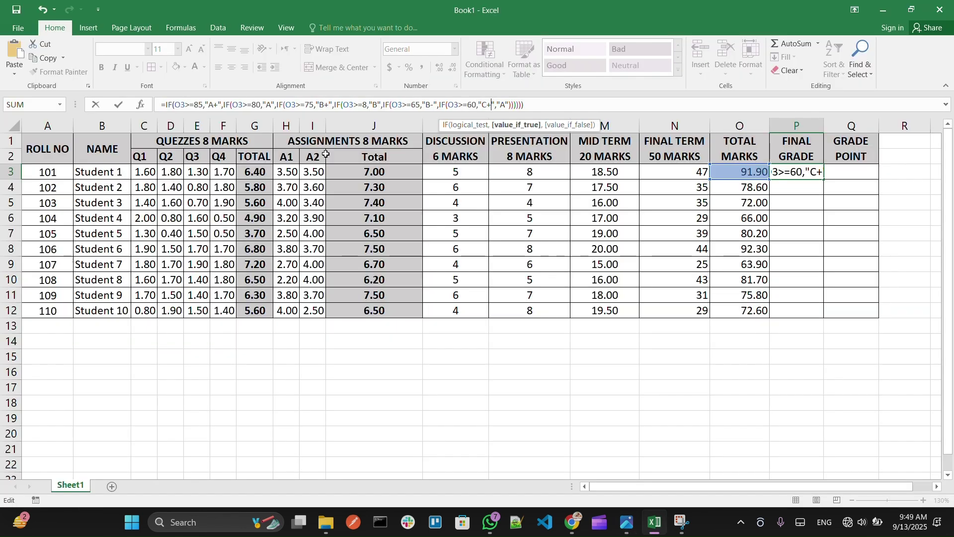
{"action": "key", "text": "Right"}
{"action": "key", "text": "Right"}
{"action": "key", "text": "Right"}
{"action": "key", "text": "Right"}
{"action": "key", "text": "Right"}
{"action": "key", "text": "Right"}
{"action": "key", "text": "Right"}
{"action": "key", "text": "Right"}
{"action": "key", "text": "BackSpace"}
{"action": "key", "text": "BackSpace"}
{"action": "key", "text": "BackSpace"}
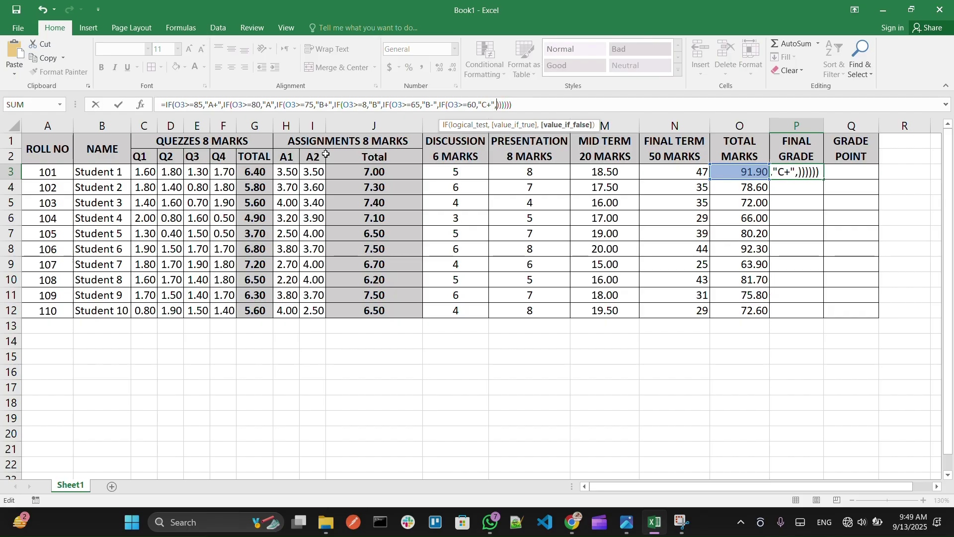
{"action": "type", "text": "IF(O3>=85,\"A+\",\"A\")"}
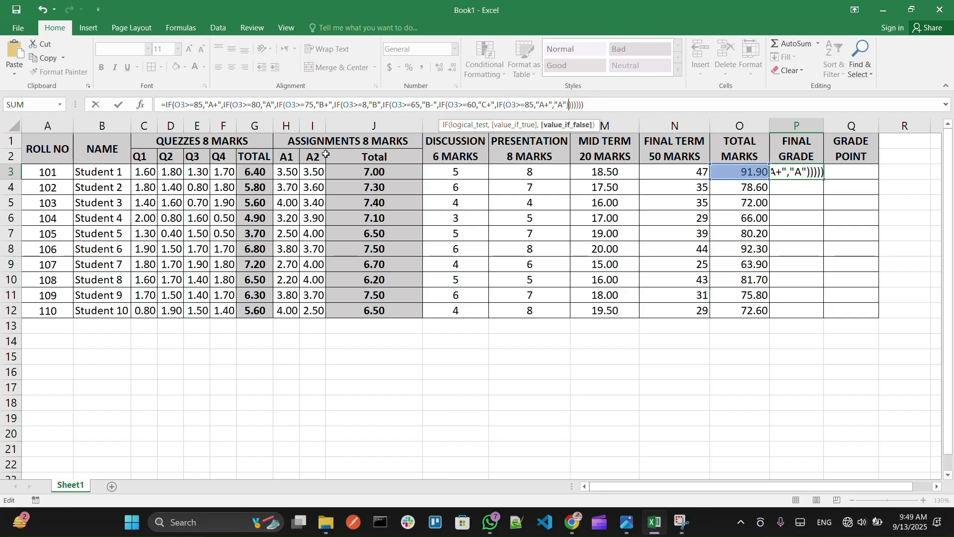
Step: Following the photographed grading scale, make the seventh IF in P3 return "C" and test O3>=55
{"action": "key", "text": "Left"}
{"action": "key", "text": "Left"}
{"action": "key", "text": "Left"}
{"action": "key", "text": "Left"}
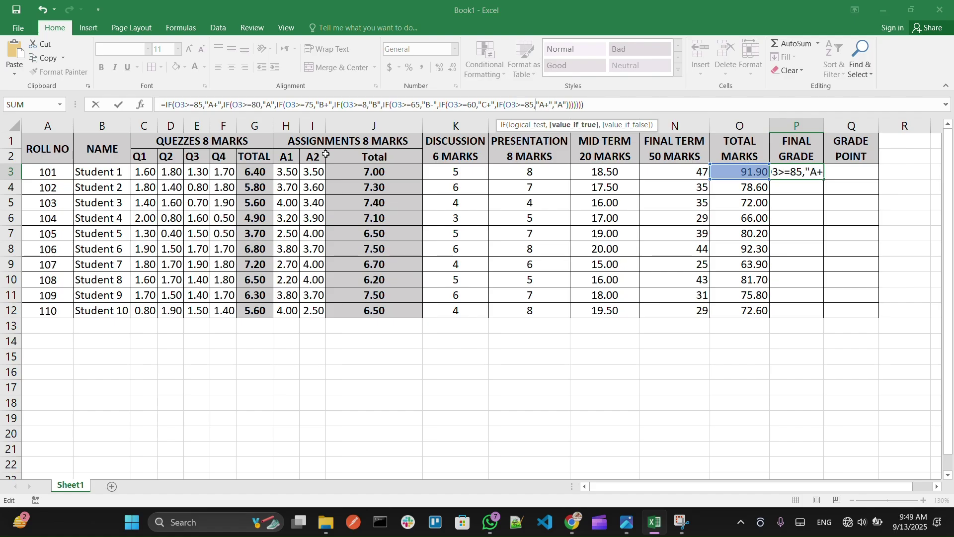
{"action": "key", "text": "alt+Tab"}
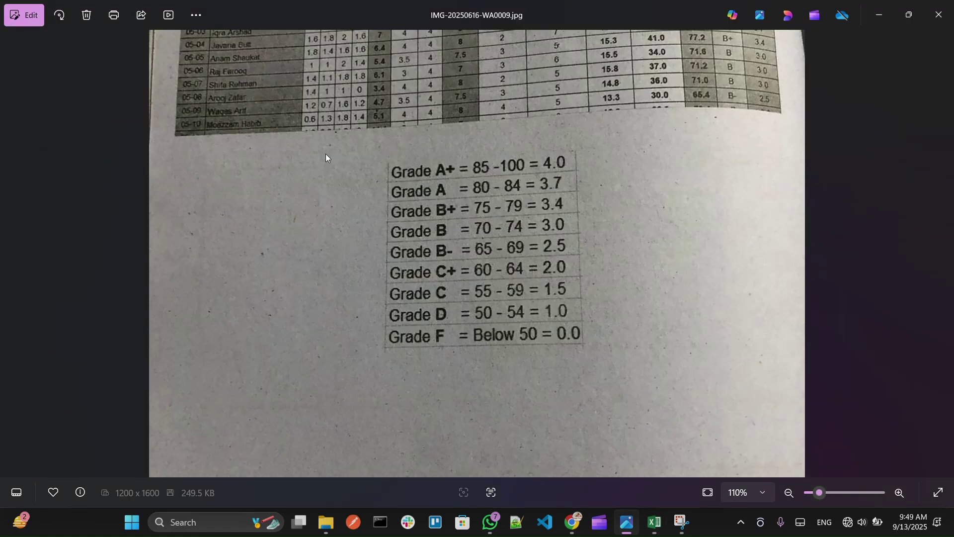
{"action": "key", "text": "alt+Tab"}
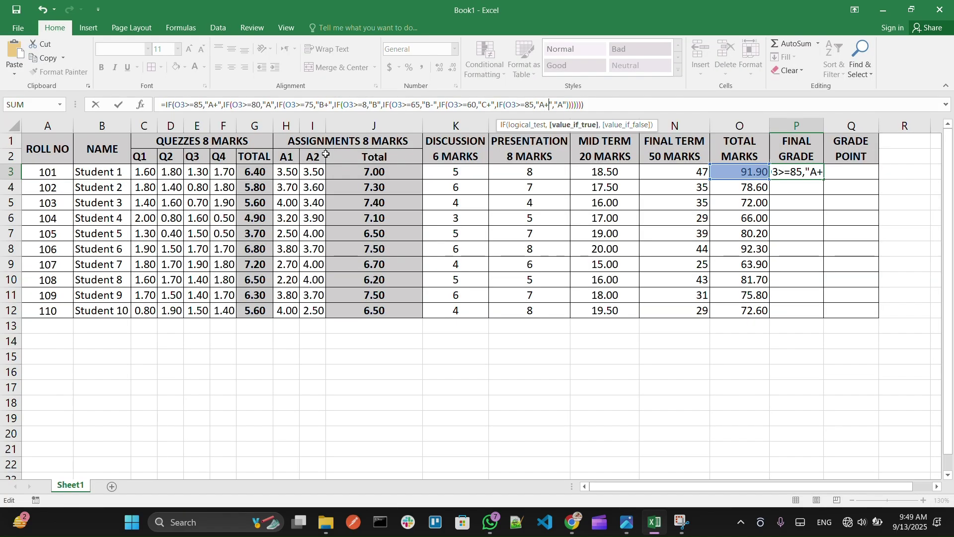
{"action": "key", "text": "Delete"}
{"action": "key", "text": "Delete"}
{"action": "type", "text": "C"}
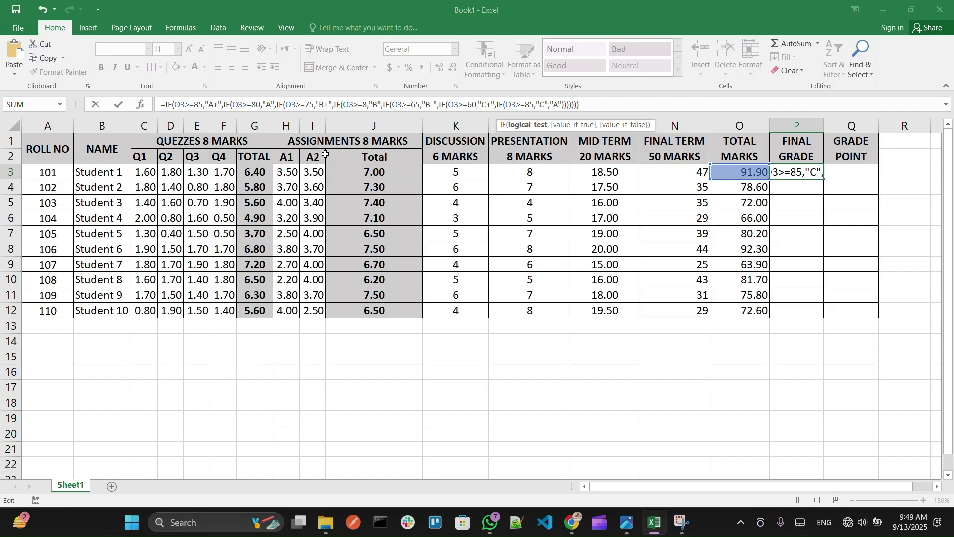
{"action": "key", "text": "alt+Tab"}
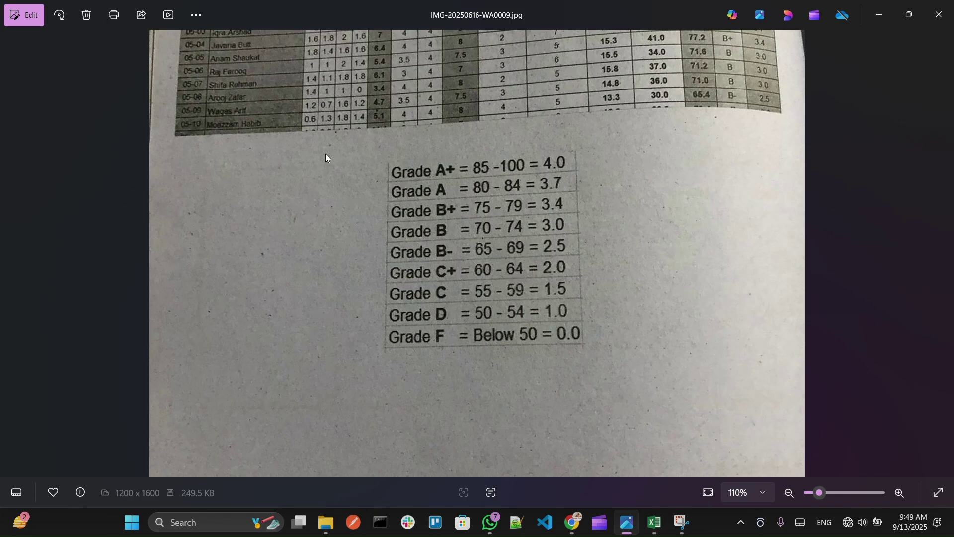
{"action": "key", "text": "alt+Tab"}
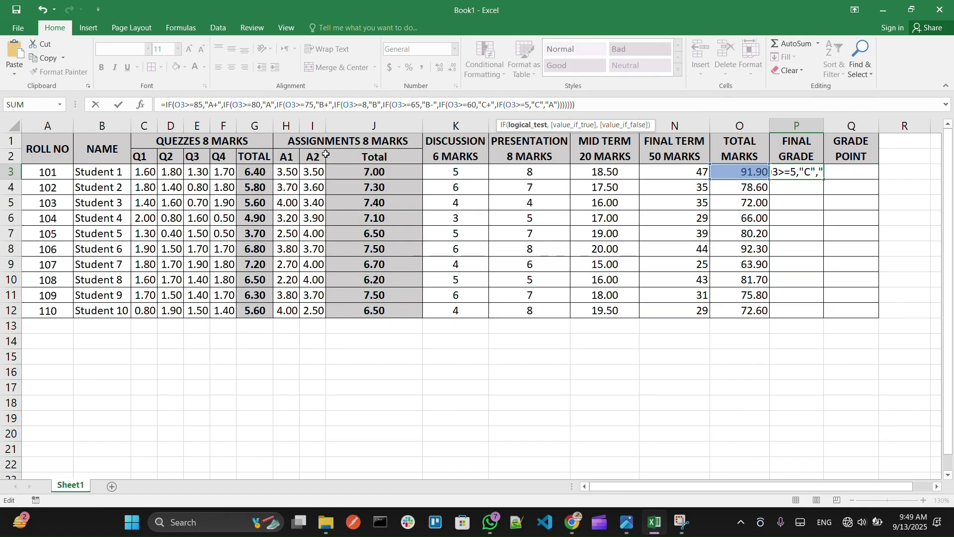
{"action": "type", "text": "5"}
Step: Replace the seventh IF's "A" value-if-false in P3 with another IF(O3>=85,"A+","A")
{"action": "key", "text": "Right"}
{"action": "key", "text": "Right"}
{"action": "key", "text": "Right"}
{"action": "key", "text": "Right"}
{"action": "key", "text": "Right"}
{"action": "key", "text": "Right"}
{"action": "key", "text": "Right"}
{"action": "key", "text": "Right"}
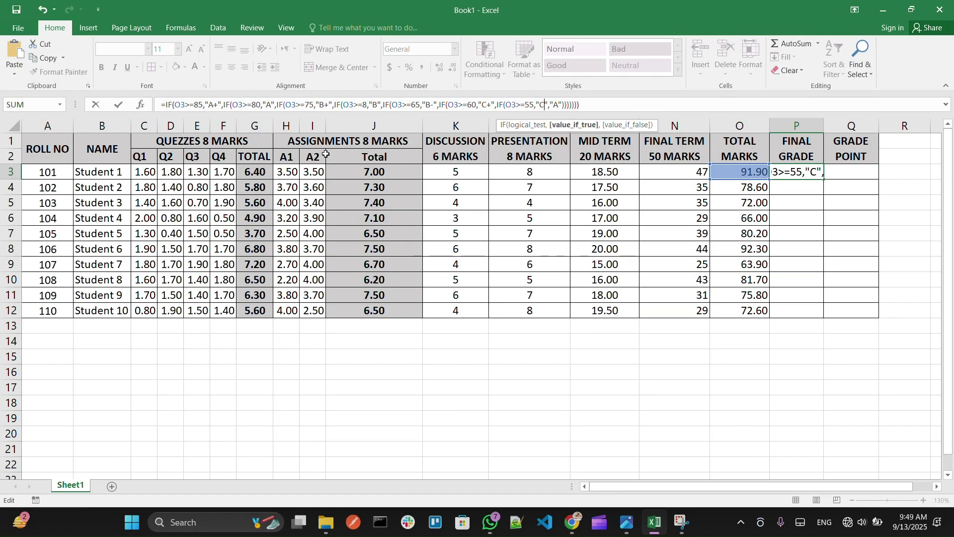
{"action": "key", "text": "BackSpace"}
{"action": "key", "text": "BackSpace"}
{"action": "key", "text": "BackSpace"}
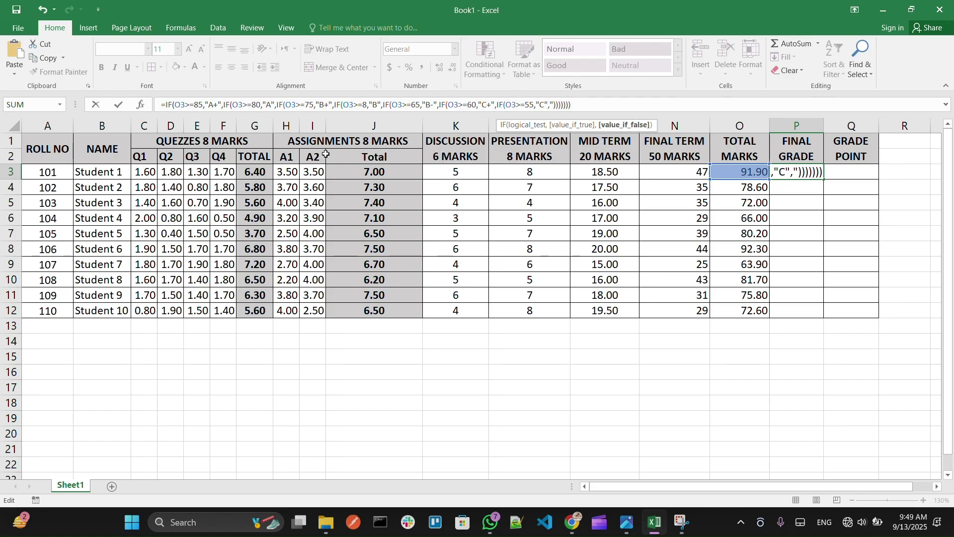
{"action": "type", "text": "IF(O3>=85,\"A+\",\"A\")"}
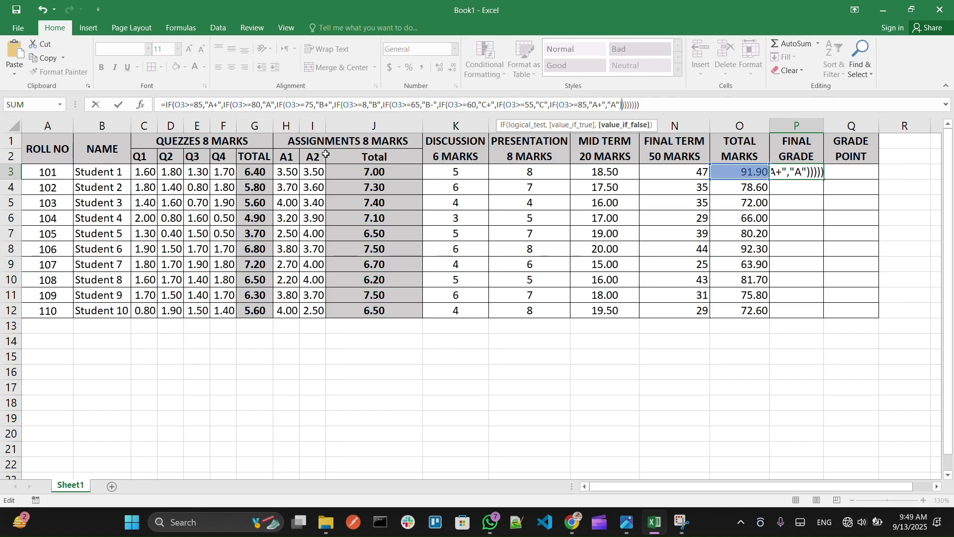
Step: Look up the next grade in the marksheet photo and set the eighth IF's true result in P3 to "D"
{"action": "key", "text": "alt+Tab"}
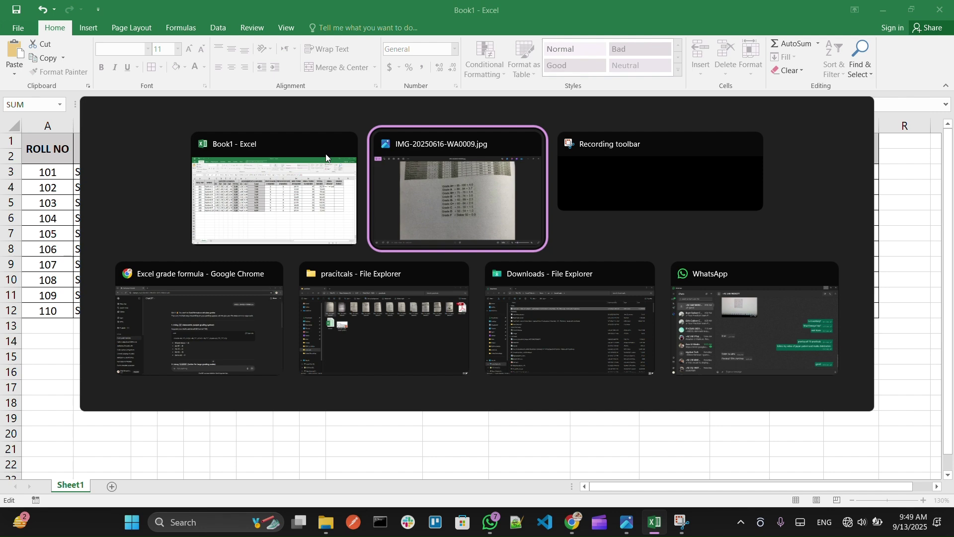
{"action": "key", "text": "alt+Tab"}
{"action": "key", "text": "alt+Tab"}
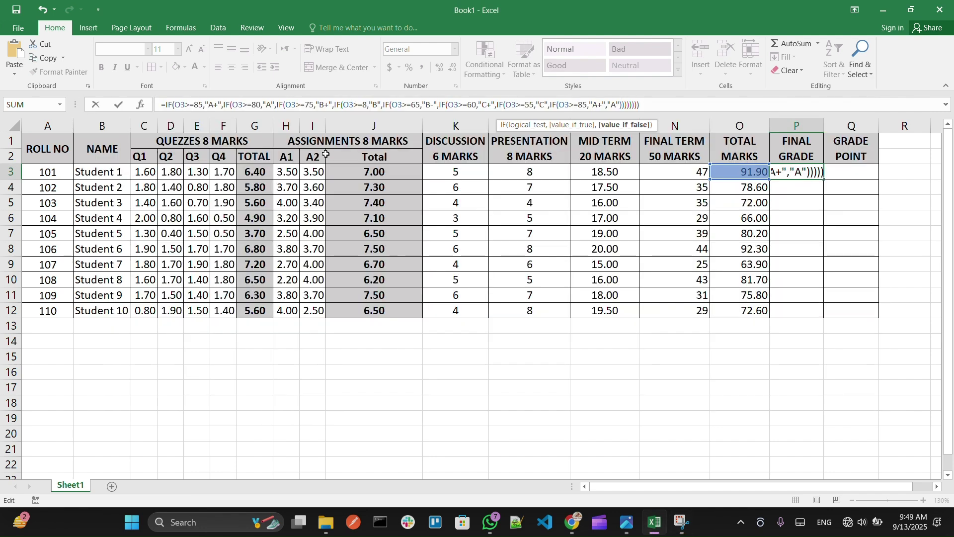
{"action": "key", "text": "alt+Tab"}
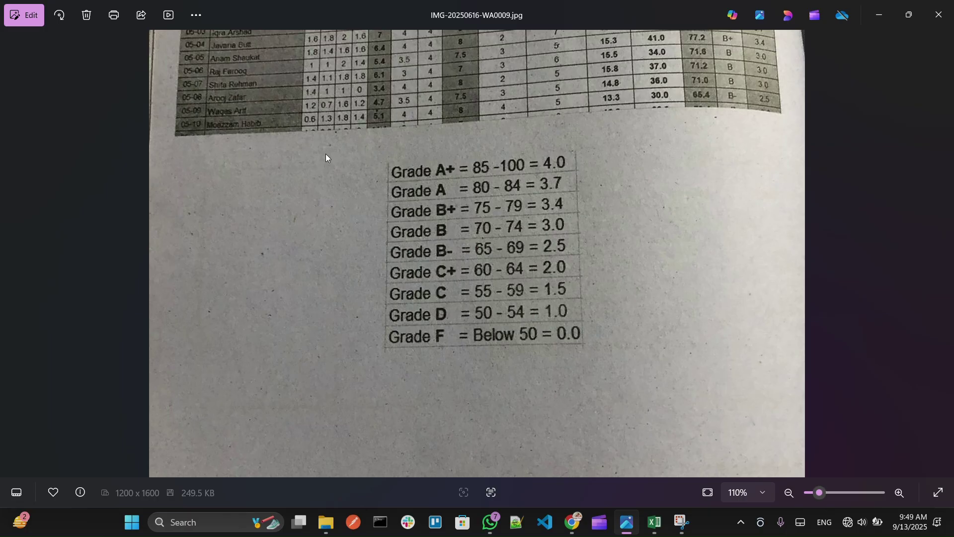
{"action": "key", "text": "alt+Tab"}
{"action": "key", "text": "Left"}
{"action": "key", "text": "Left"}
{"action": "key", "text": "Left"}
{"action": "key", "text": "Left"}
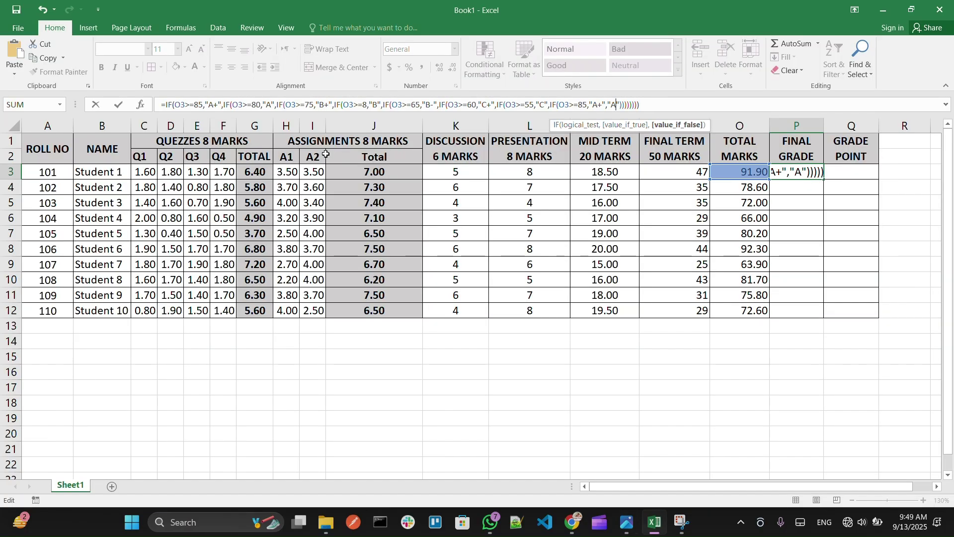
{"action": "key", "text": "BackSpace"}
{"action": "key", "text": "BackSpace"}
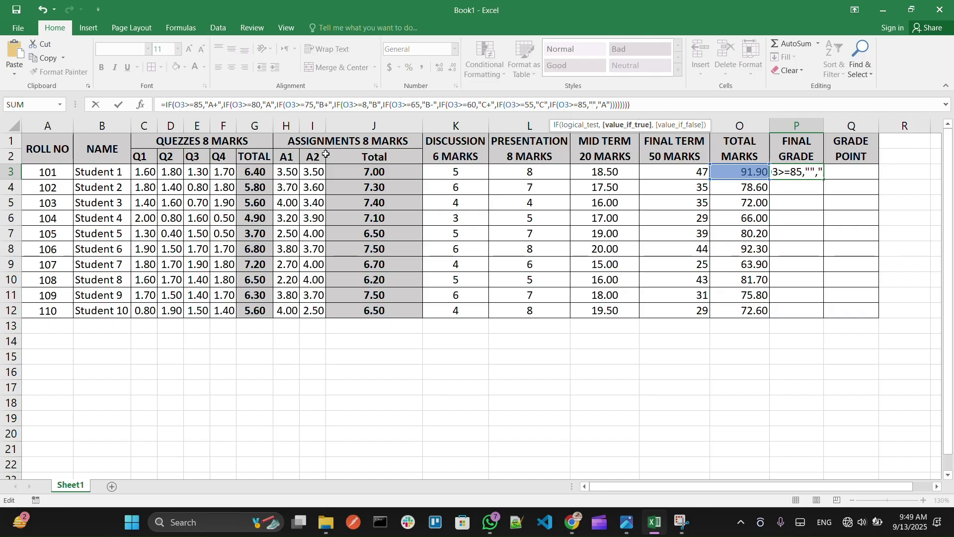
{"action": "type", "text": "D"}
Step: Check the D range in the photographed scale and change the eighth IF's test in P3 to O3>=50
{"action": "key", "text": "alt+Tab"}
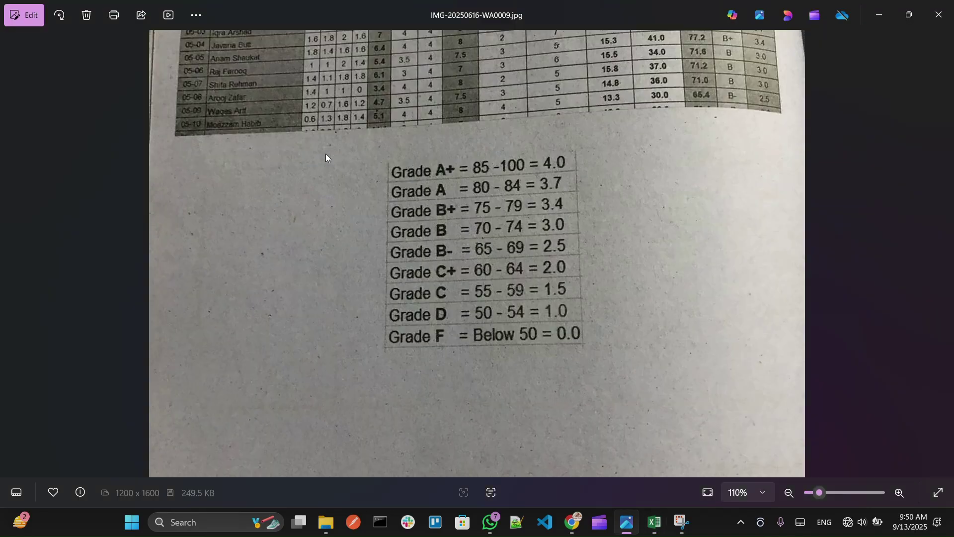
{"action": "key", "text": "alt+Tab"}
{"action": "key", "text": "Left"}
{"action": "key", "text": "Left"}
{"action": "key", "text": "Left"}
{"action": "key", "text": "Left"}
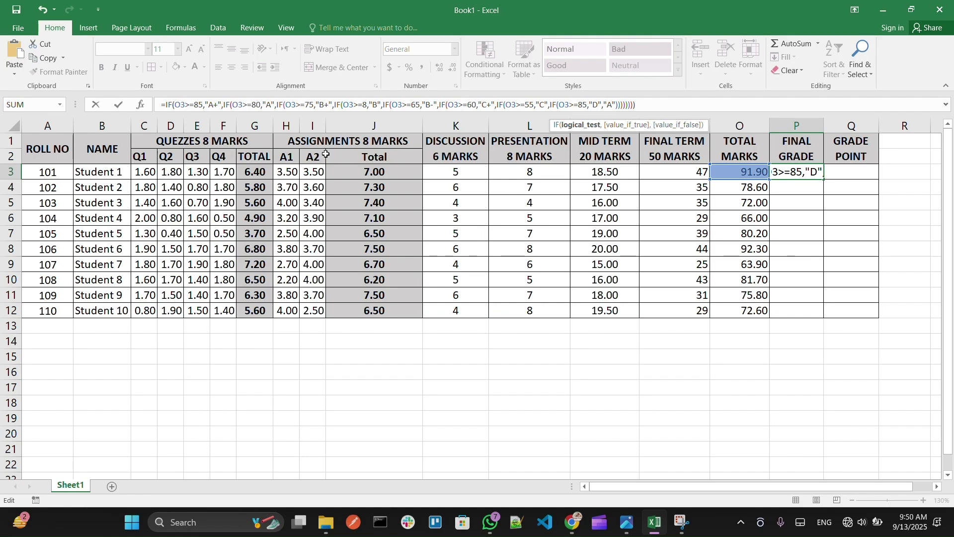
{"action": "key", "text": "BackSpace"}
{"action": "type", "text": "0"}
Step: Replace the eighth IF's "A" value-if-false in P3 with "F", the scale's last grade
{"action": "key", "text": "Right"}
{"action": "key", "text": "Right"}
{"action": "key", "text": "Right"}
{"action": "key", "text": "Right"}
{"action": "key", "text": "Right"}
{"action": "key", "text": "Right"}
{"action": "key", "text": "Right"}
{"action": "key", "text": "Right"}
{"action": "key", "text": "Right"}
{"action": "key", "text": "Right"}
{"action": "key", "text": "Right"}
{"action": "key", "text": "Right"}
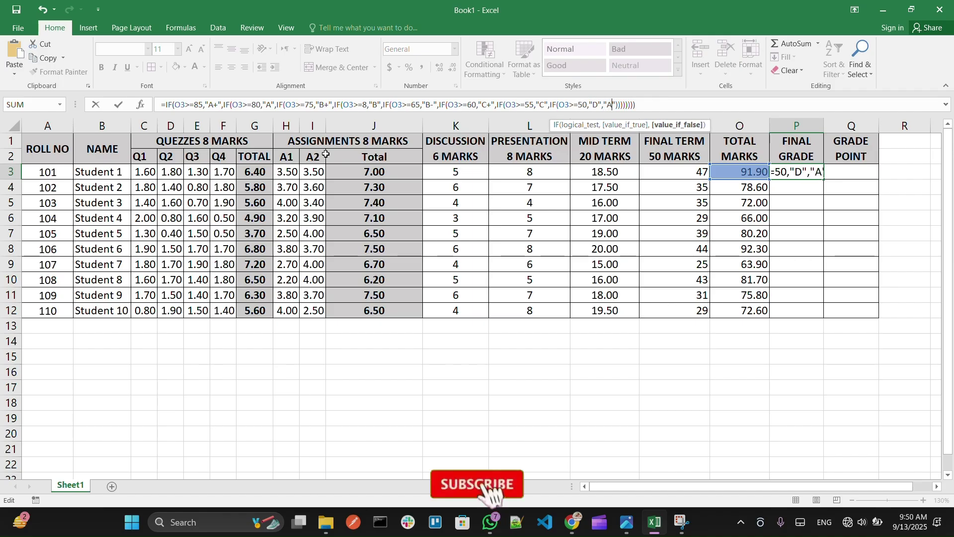
{"action": "key", "text": "BackSpace"}
{"action": "key", "text": "BackSpace"}
{"action": "key", "text": "BackSpace"}
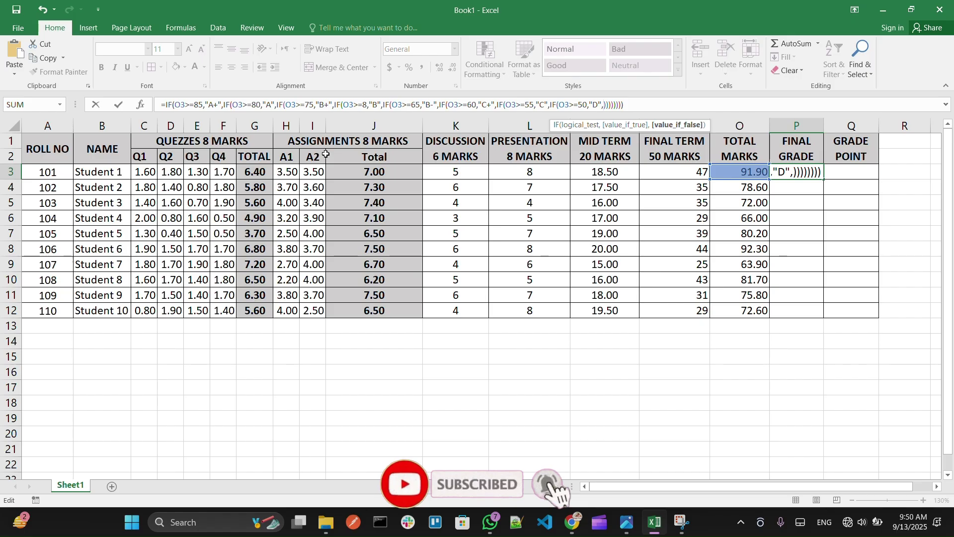
{"action": "key", "text": "alt+Tab"}
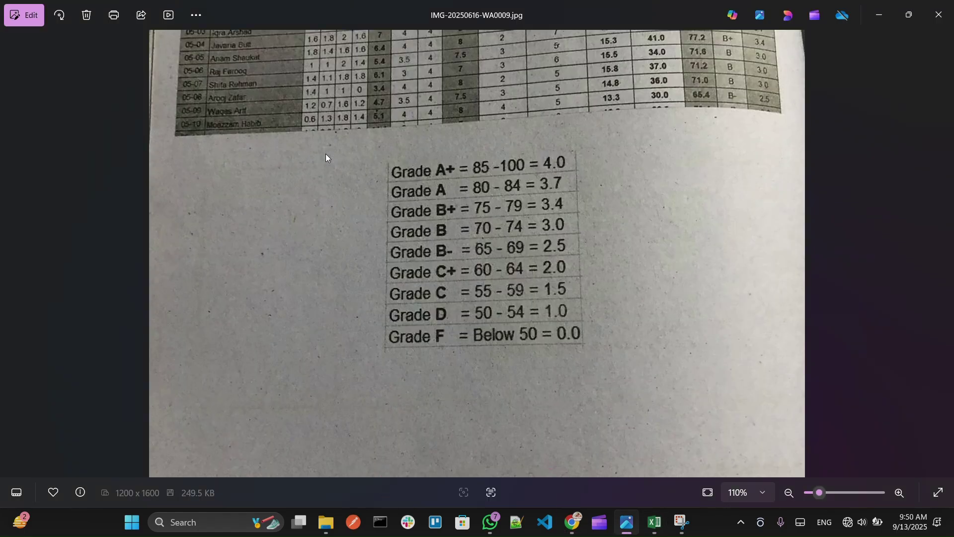
{"action": "key", "text": "alt+Tab"}
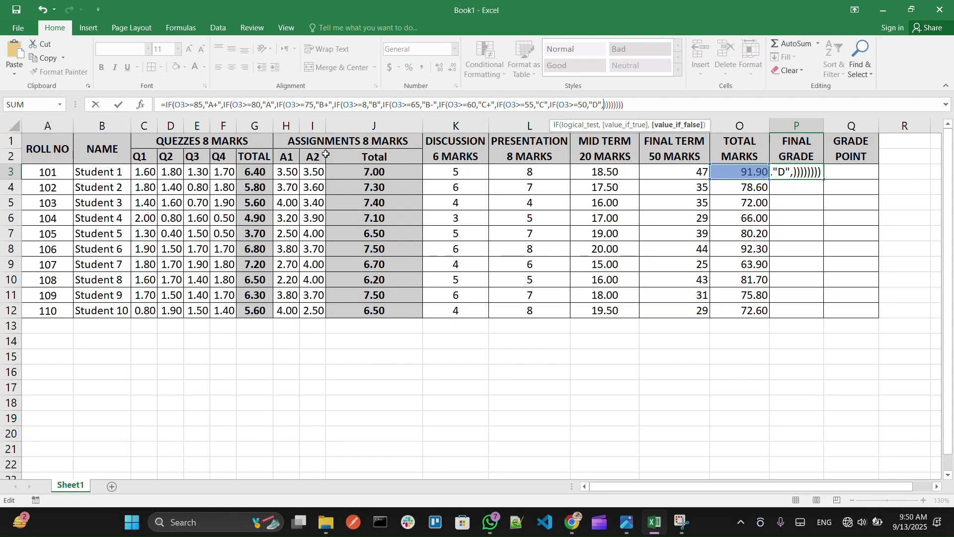
{"action": "type", "text": "\",\"F"}
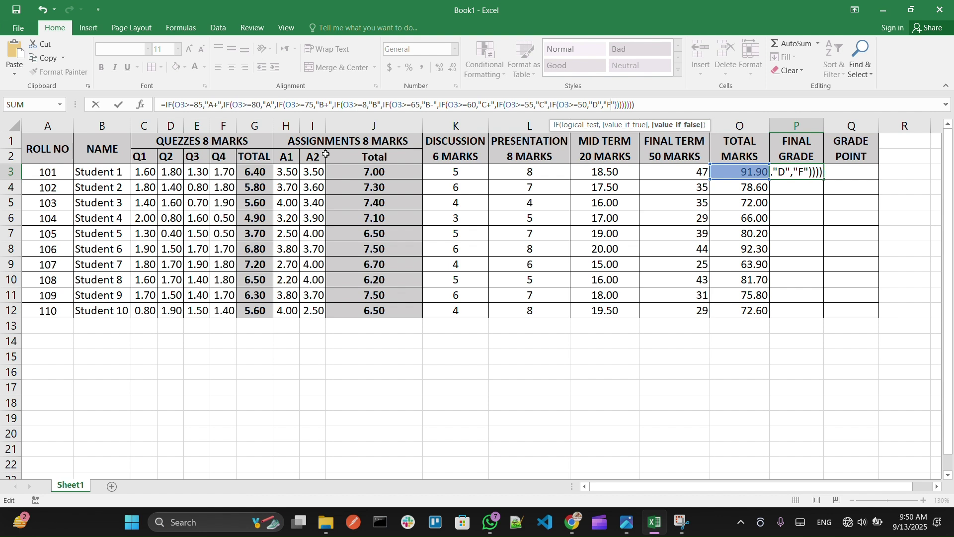
Step: Check the grading scale photo, commit the nested-IF formula in P3 and fill it down through P12
{"action": "key", "text": "alt+Tab"}
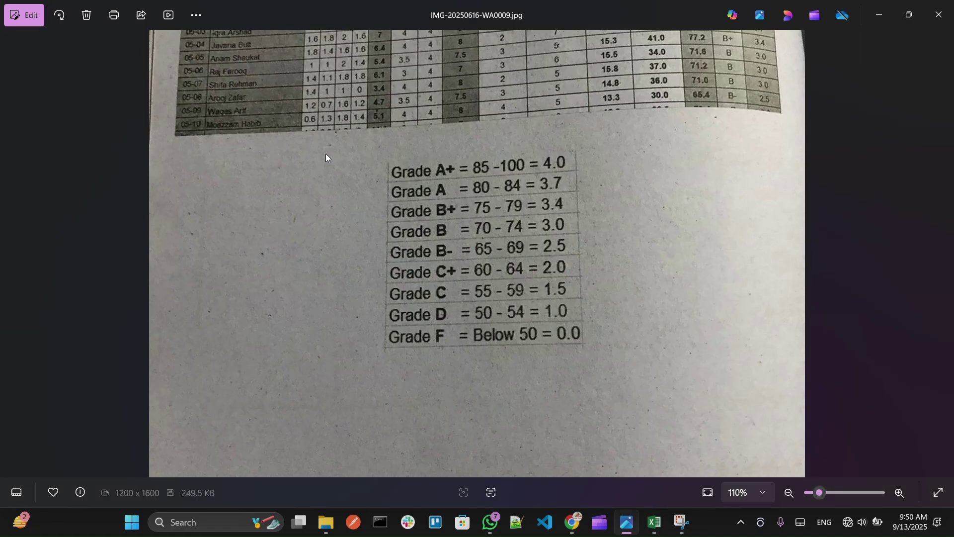
{"action": "key", "text": "alt+Tab"}
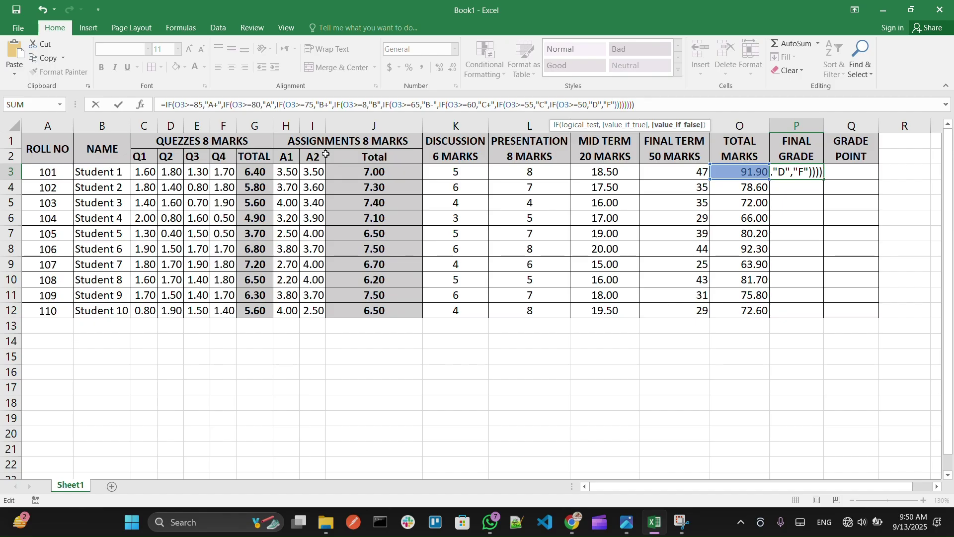
{"action": "key", "text": "Return"}
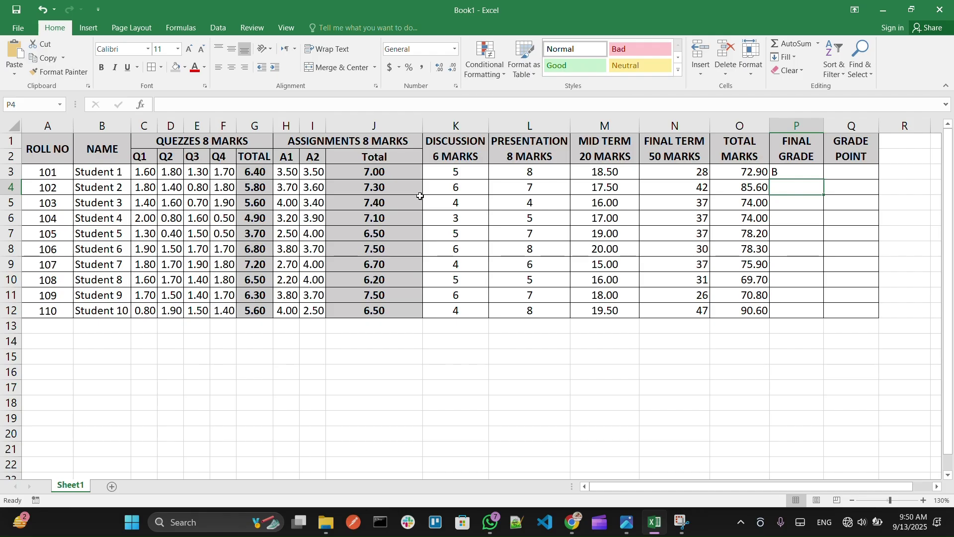
{"action": "left_click", "coordinate": [815, 174]}
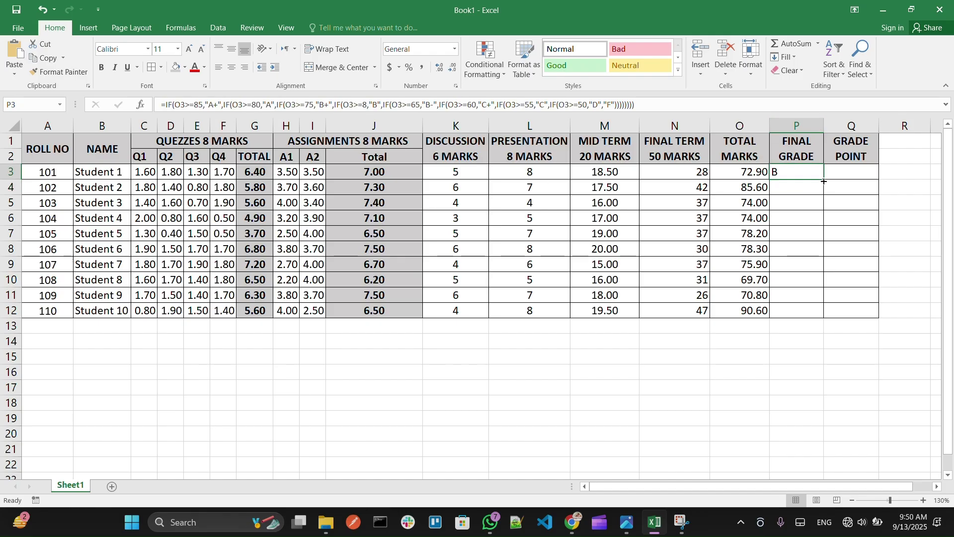
{"action": "left_click_drag", "start_coordinate": [824, 179], "coordinate": [820, 315]}
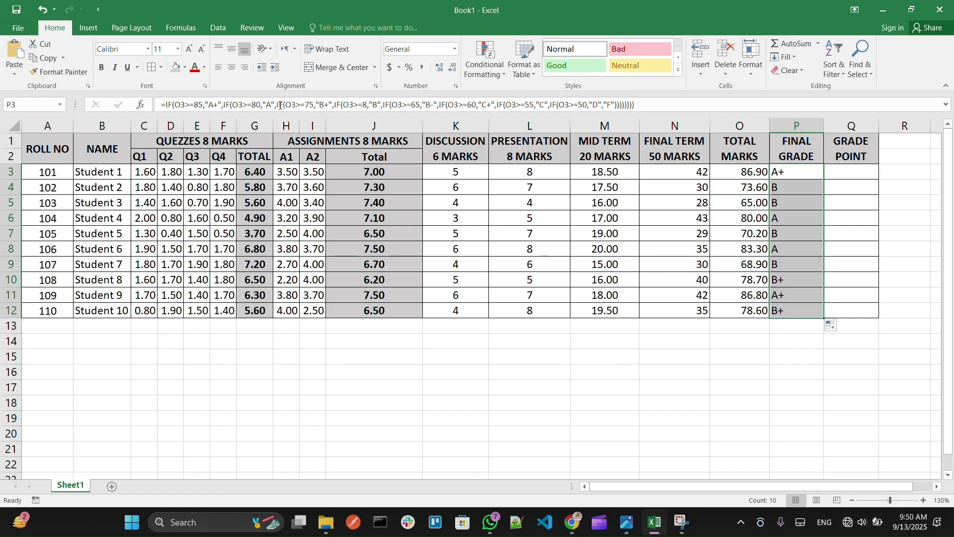
Step: Copy the complete nested-IF grade formula text from P3 and paste it unchanged into Q3 under GRADE POINT
{"action": "left_click_drag", "start_coordinate": [643, 104], "coordinate": [220, 93]}
{"action": "key", "text": "ctrl+c"}
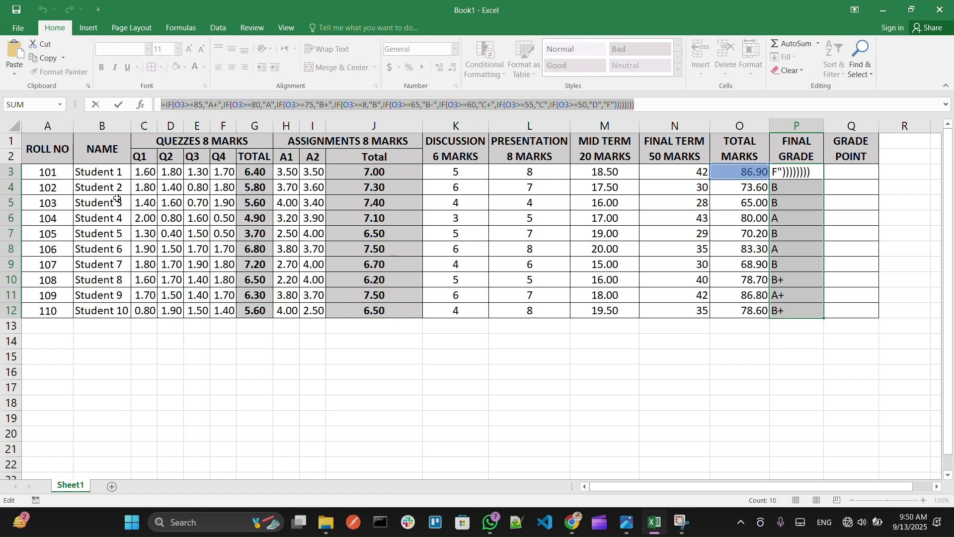
{"action": "left_click", "coordinate": [840, 172]}
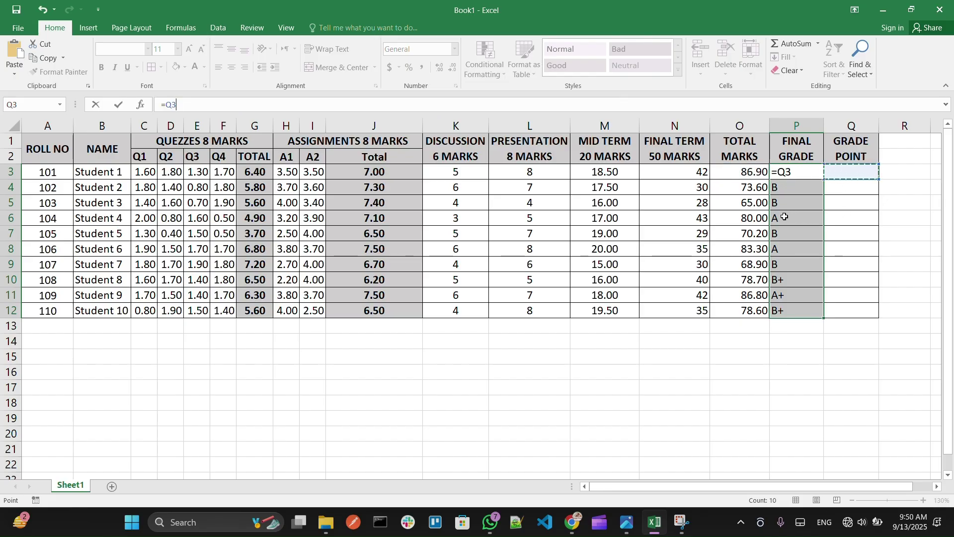
{"action": "key", "text": "ctrl+z"}
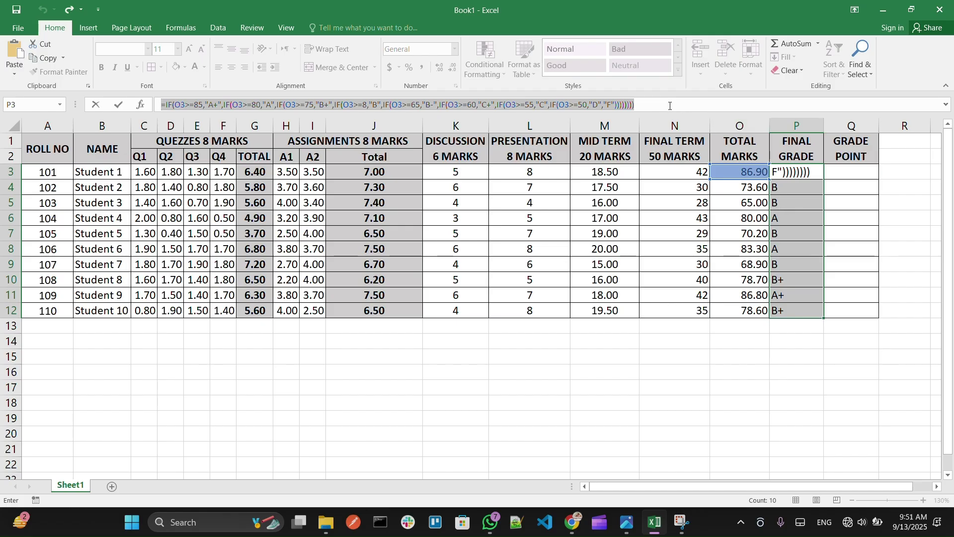
{"action": "left_click", "coordinate": [670, 106]}
{"action": "key", "text": "Return"}
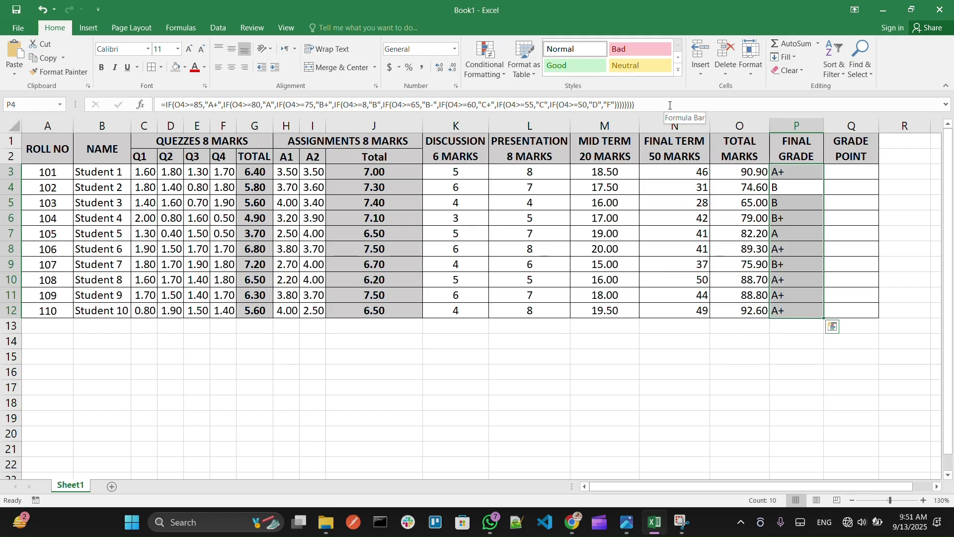
{"action": "left_click", "coordinate": [845, 171]}
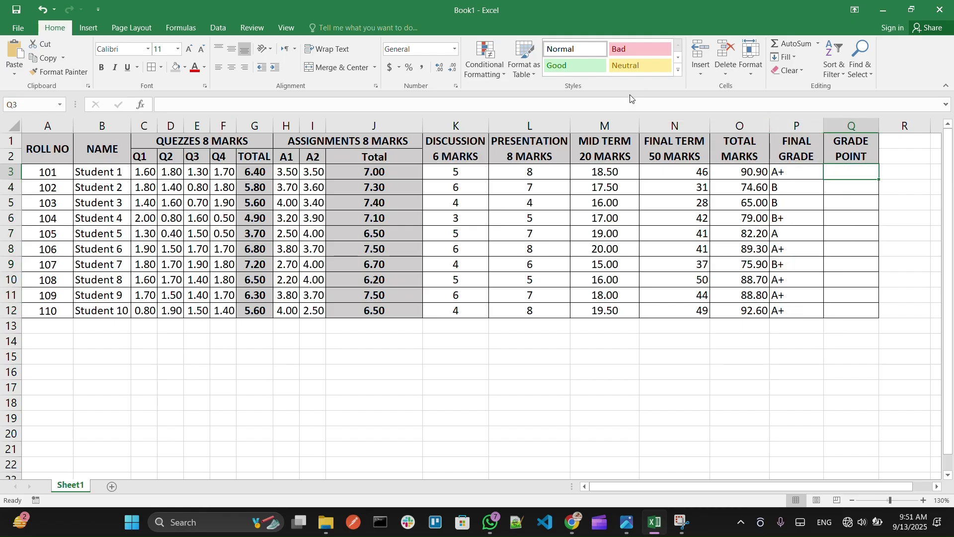
{"action": "key", "text": "ctrl+v"}
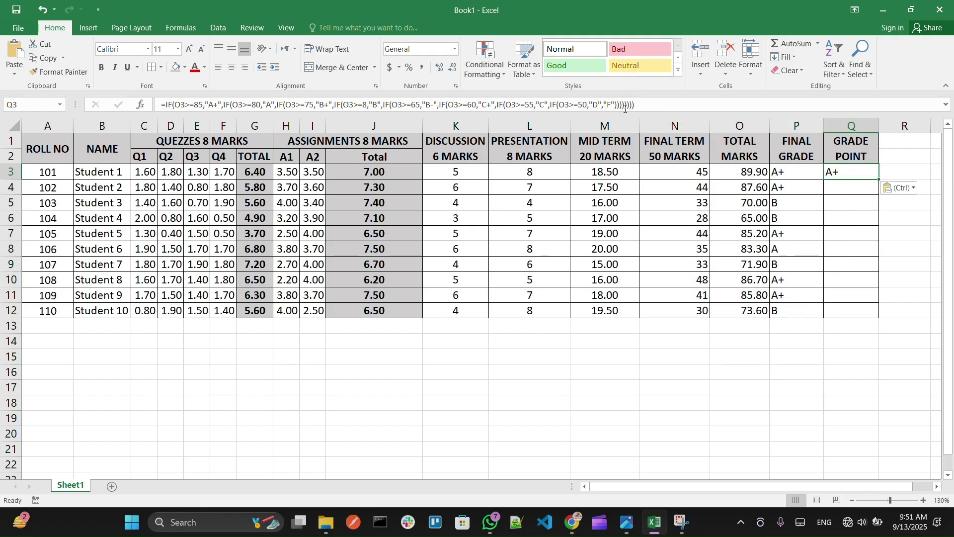
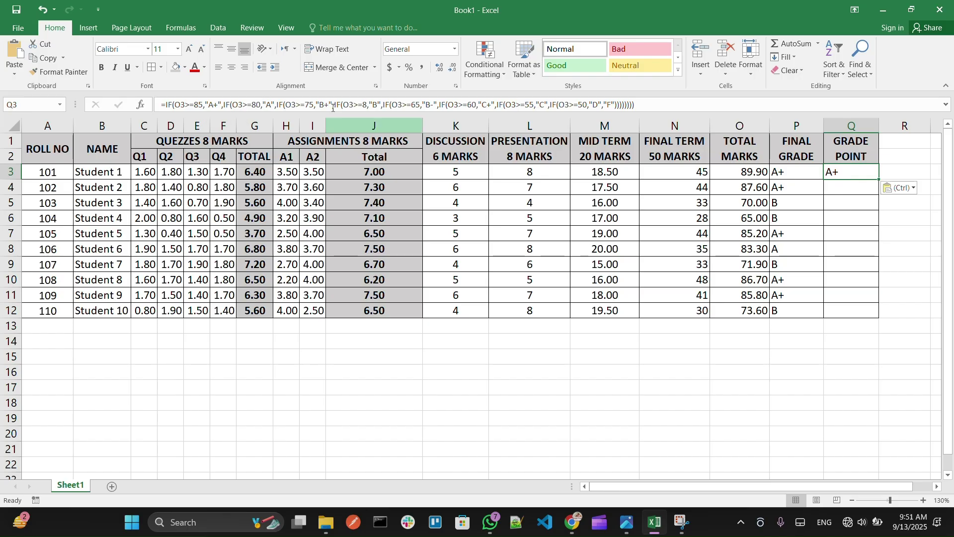
Step: Replace the first IF's "A+" result in Q3's formula with the grade point 4.0
{"action": "left_click", "coordinate": [219, 106]}
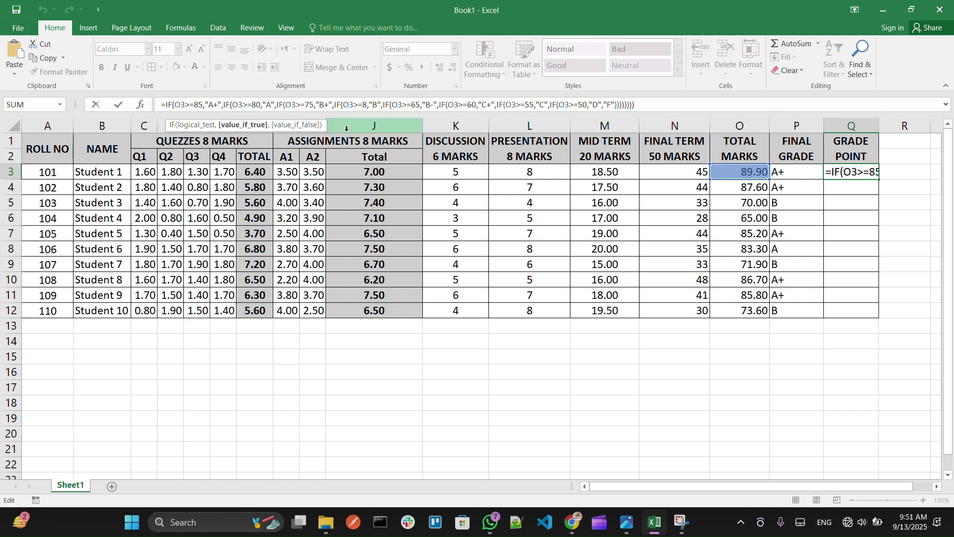
{"action": "key", "text": "Right"}
{"action": "key", "text": "BackSpace"}
{"action": "key", "text": "BackSpace"}
{"action": "key", "text": "BackSpace"}
{"action": "key", "text": "BackSpace"}
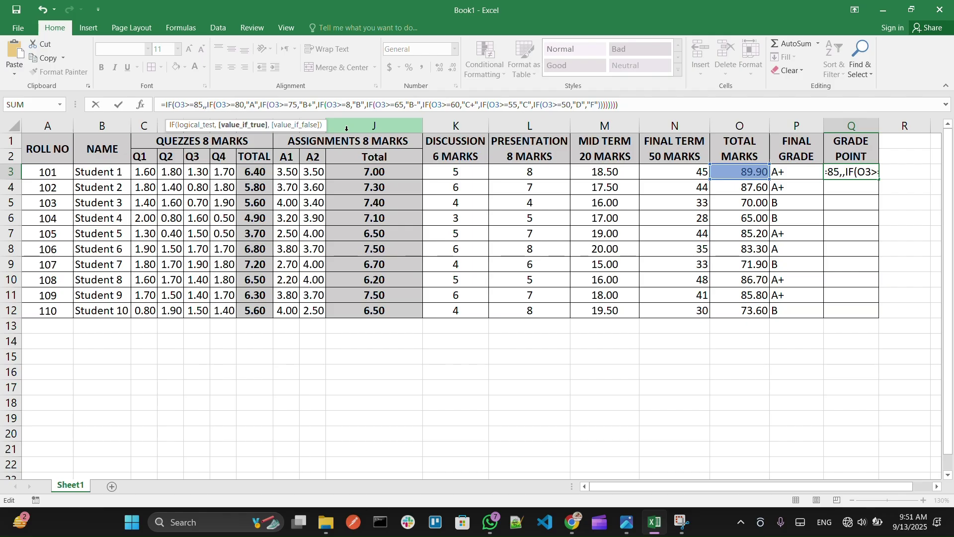
{"action": "type", "text": "4.0"}
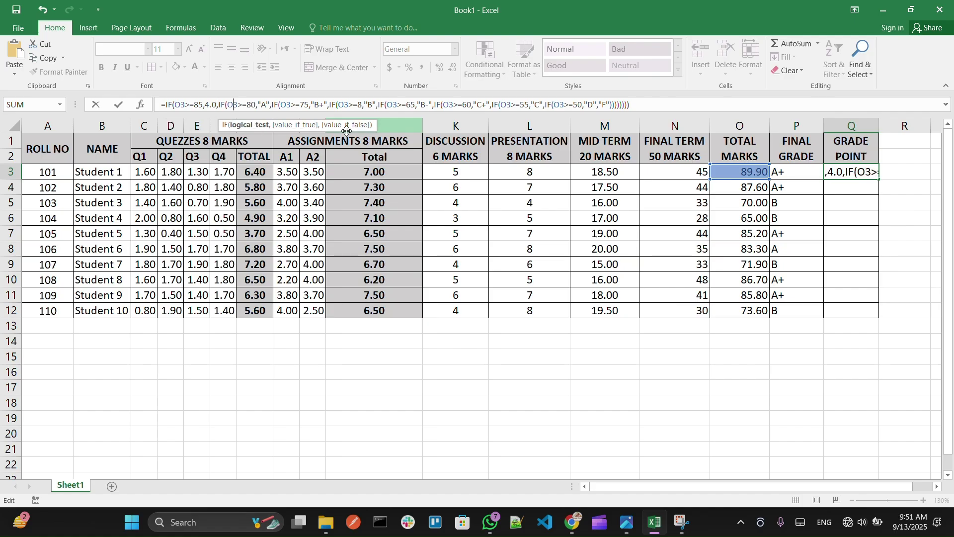
Step: Check the photographed grading scale and replace the second IF's "A" result in Q3 with 3.7
{"action": "key", "text": "alt+Tab"}
{"action": "key", "text": "alt+Tab"}
{"action": "key", "text": "Right"}
{"action": "key", "text": "Right"}
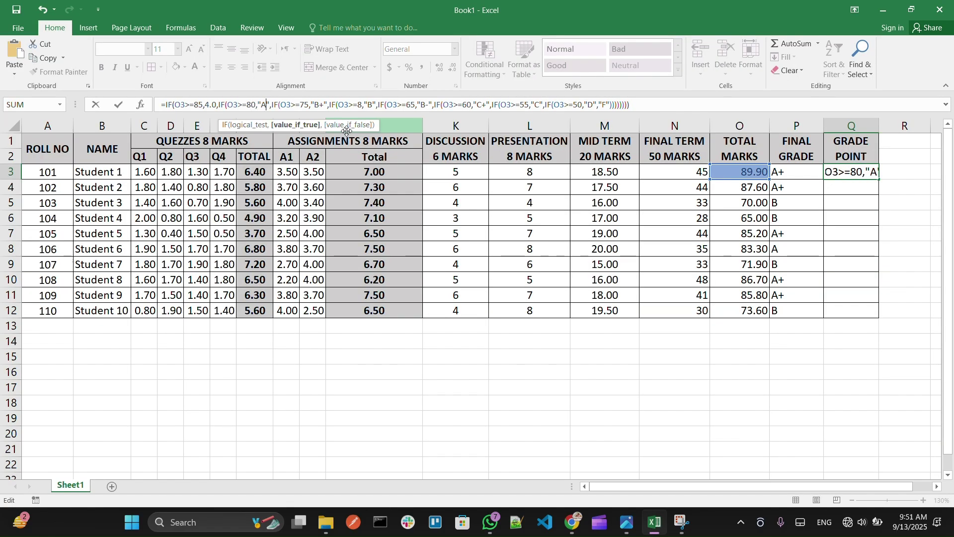
{"action": "key", "text": "Delete"}
{"action": "key", "text": "Delete"}
{"action": "key", "text": "Delete"}
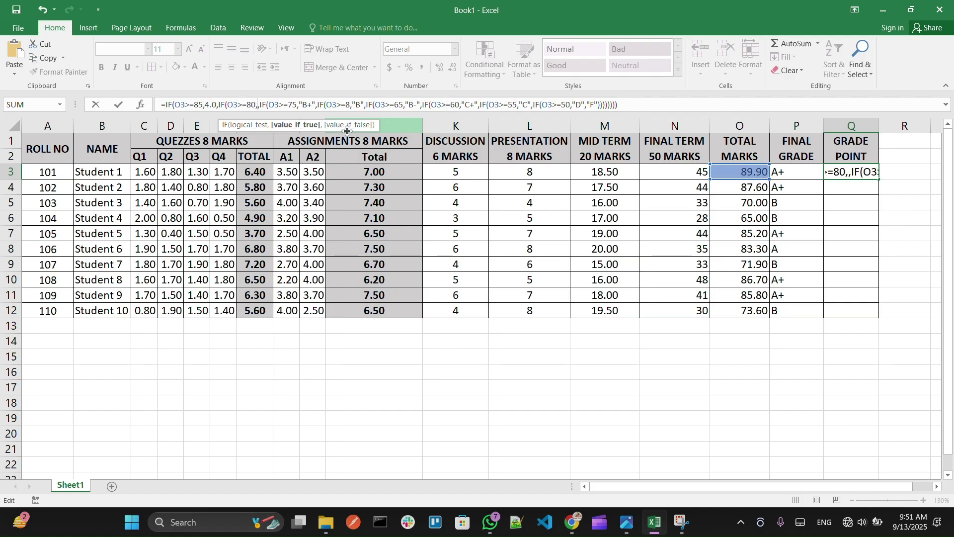
{"action": "type", "text": "3.7"}
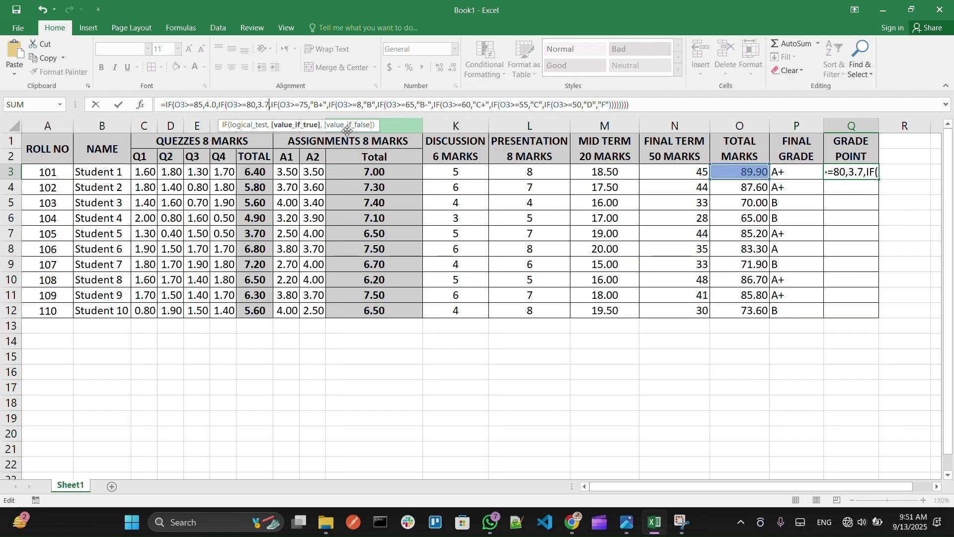
Step: Replace the third IF's "B+" result in Q3 with 3.4, as given in the grading scale photo
{"action": "key", "text": "Right"}
{"action": "key", "text": "Right"}
{"action": "key", "text": "Right"}
{"action": "key", "text": "Right"}
{"action": "key", "text": "Right"}
{"action": "key", "text": "Right"}
{"action": "key", "text": "Right"}
{"action": "key", "text": "Right"}
{"action": "key", "text": "Right"}
{"action": "key", "text": "Right"}
{"action": "key", "text": "Right"}
{"action": "key", "text": "Right"}
{"action": "key", "text": "Right"}
{"action": "key", "text": "Right"}
{"action": "key", "text": "Right"}
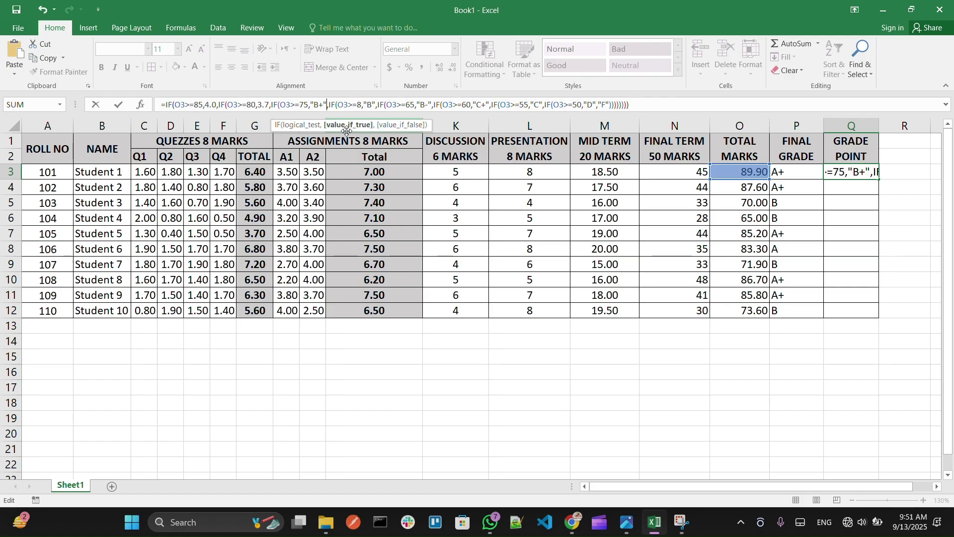
{"action": "key", "text": "BackSpace"}
{"action": "key", "text": "BackSpace"}
{"action": "key", "text": "BackSpace"}
{"action": "key", "text": "BackSpace"}
{"action": "key", "text": "alt+Tab"}
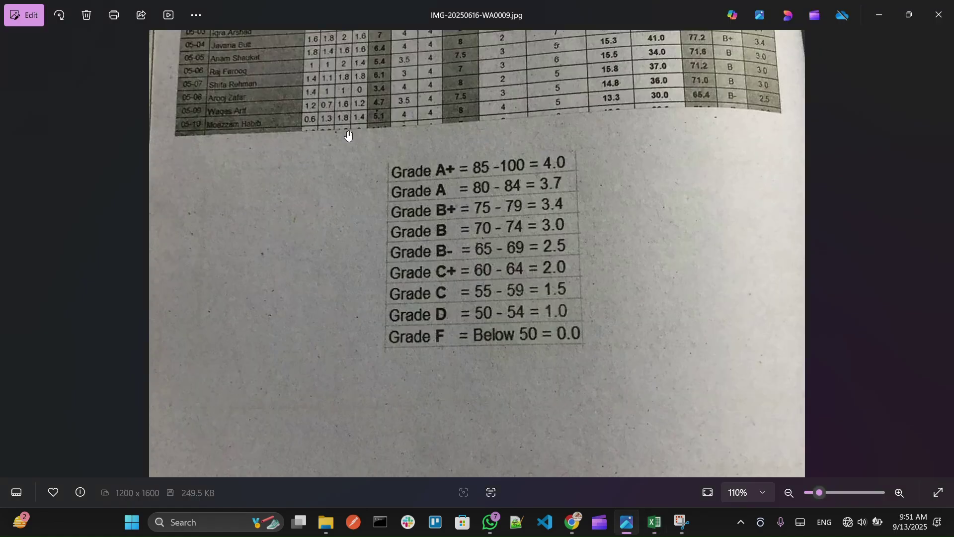
{"action": "key", "text": "alt+Tab"}
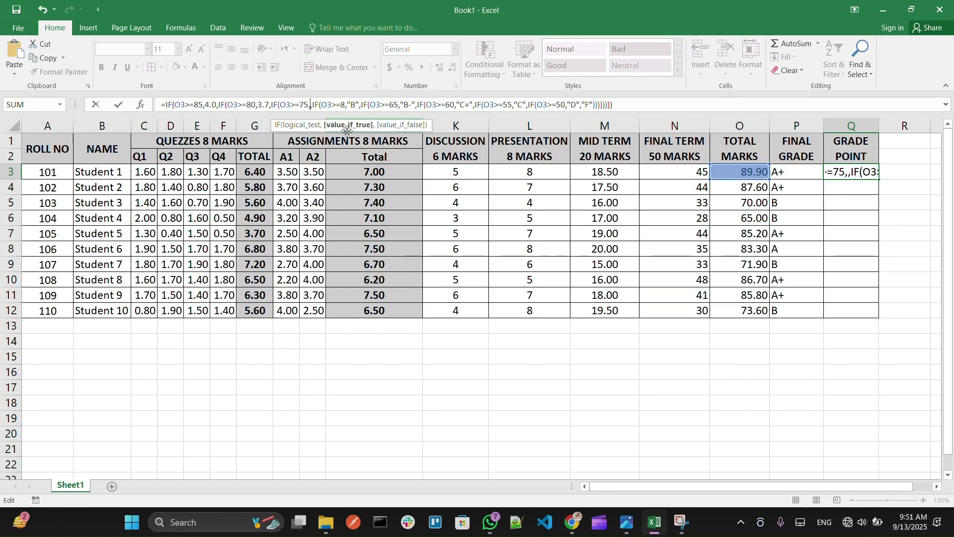
{"action": "type", "text": "3.4"}
Step: Look up grade B's point in the photo and replace the fourth IF's "B" result in Q3 with 3.0
{"action": "key", "text": "alt+Tab"}
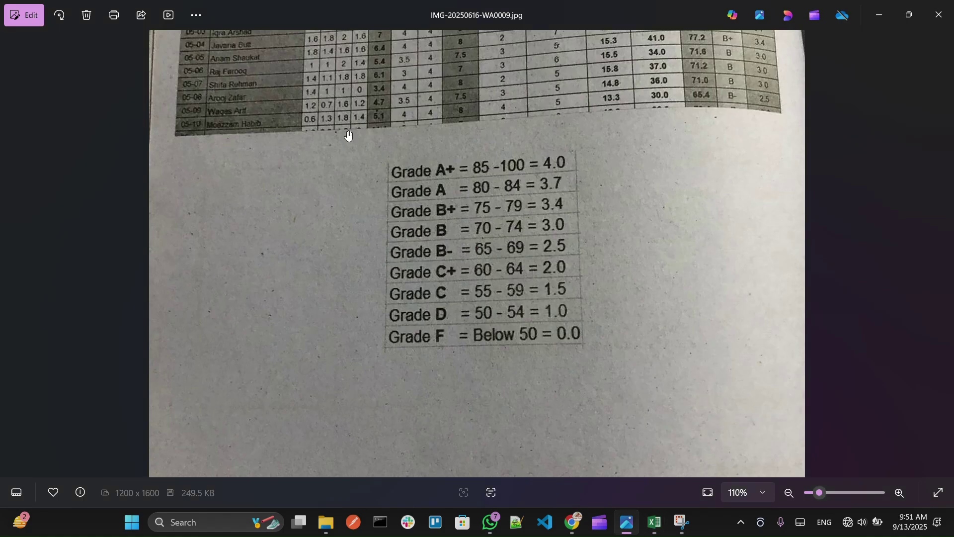
{"action": "key", "text": "alt+Tab"}
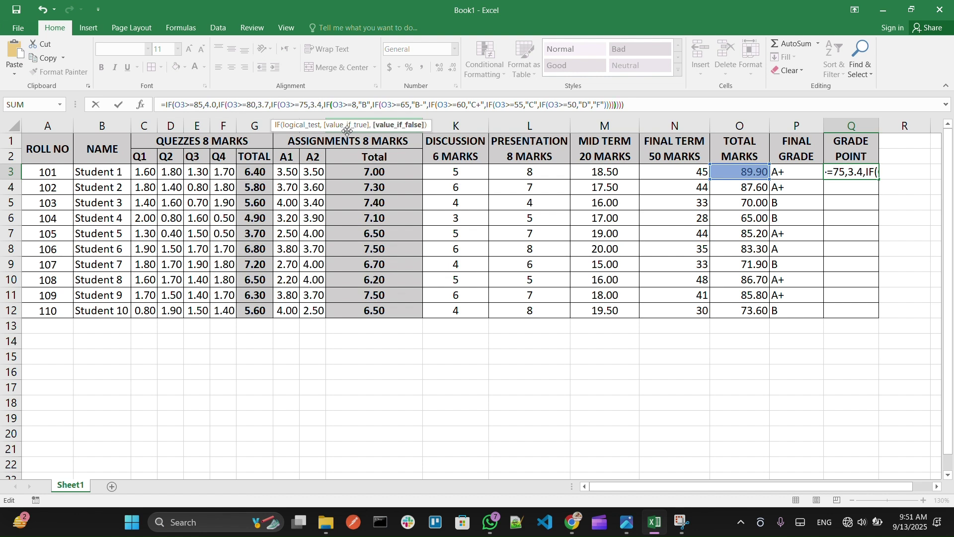
{"action": "key", "text": "Right"}
{"action": "key", "text": "Right"}
{"action": "key", "text": "Right"}
{"action": "key", "text": "Right"}
{"action": "key", "text": "BackSpace"}
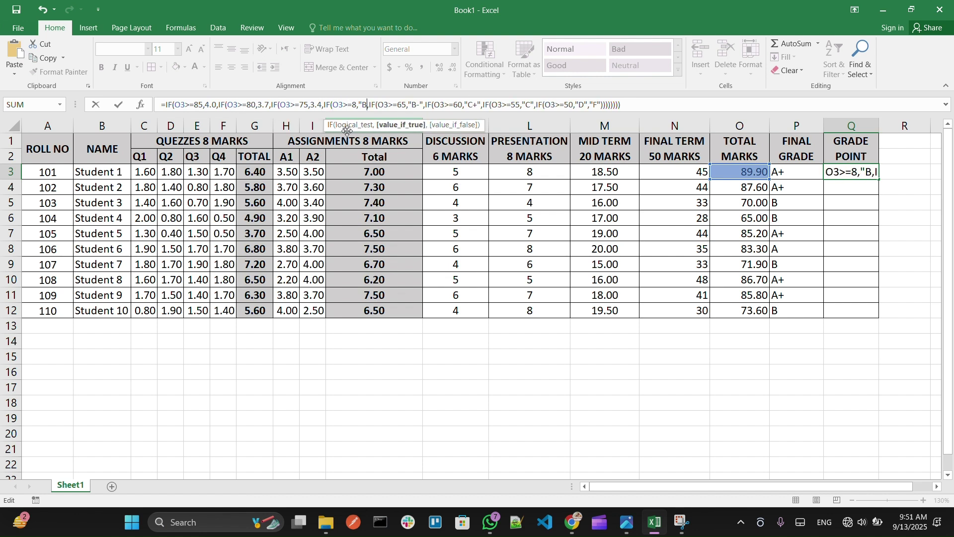
{"action": "key", "text": "BackSpace"}
{"action": "key", "text": "Delete"}
{"action": "type", "text": "3.0"}
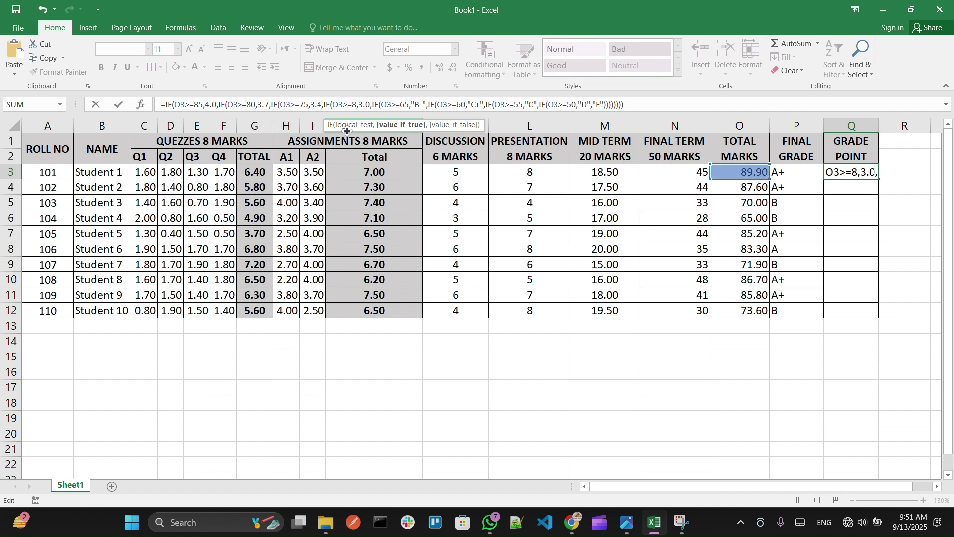
Step: Replace the fifth IF's "B-" result in Q3 with 2.5 after checking the grading scale photo
{"action": "key", "text": "Right"}
{"action": "key", "text": "Right"}
{"action": "key", "text": "Right"}
{"action": "key", "text": "Right"}
{"action": "key", "text": "Right"}
{"action": "key", "text": "Right"}
{"action": "key", "text": "Right"}
{"action": "key", "text": "Right"}
{"action": "key", "text": "Right"}
{"action": "key", "text": "Right"}
{"action": "key", "text": "Right"}
{"action": "key", "text": "Right"}
{"action": "key", "text": "Right"}
{"action": "key", "text": "Right"}
{"action": "key", "text": "Right"}
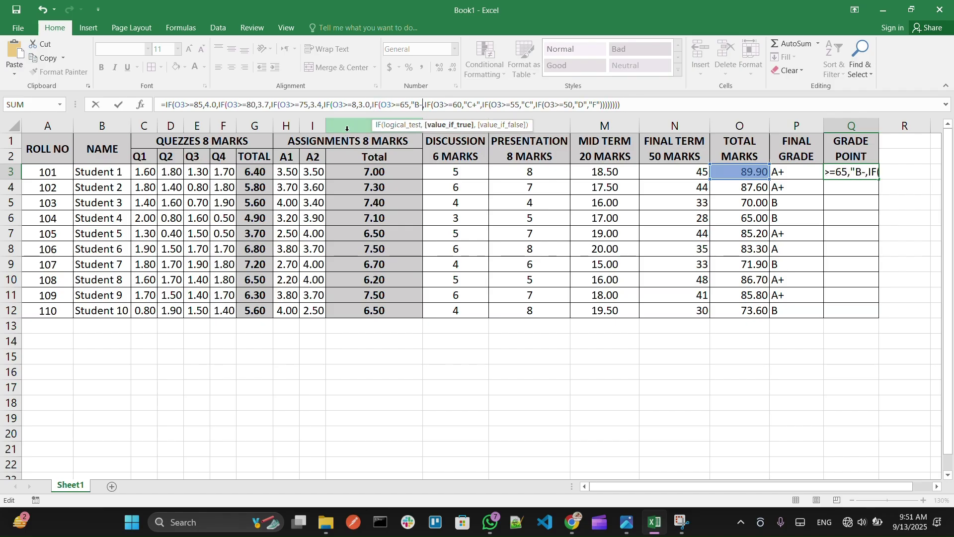
{"action": "key", "text": "BackSpace"}
{"action": "key", "text": "BackSpace"}
{"action": "key", "text": "BackSpace"}
{"action": "key", "text": "BackSpace"}
{"action": "key", "text": "alt+Tab"}
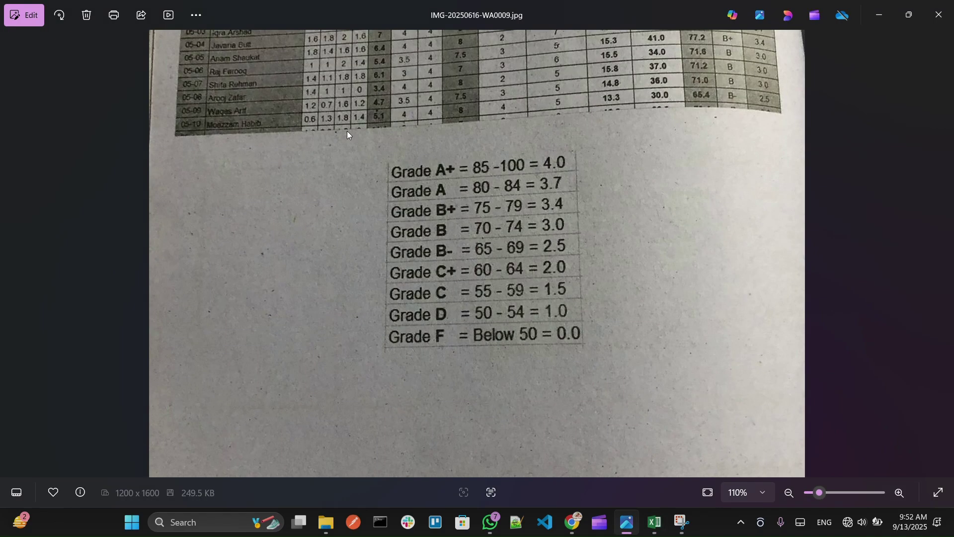
{"action": "key", "text": "alt+Tab"}
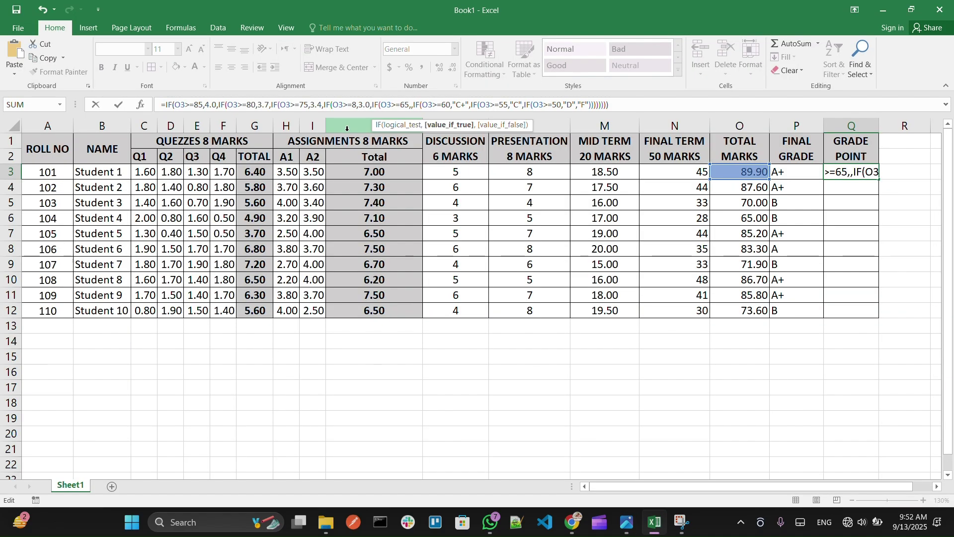
{"action": "type", "text": "2.5"}
Step: Replace the sixth IF's "C+" result in Q3 with 2.0, according to the photographed grading scale
{"action": "key", "text": "Right"}
{"action": "key", "text": "Right"}
{"action": "key", "text": "Right"}
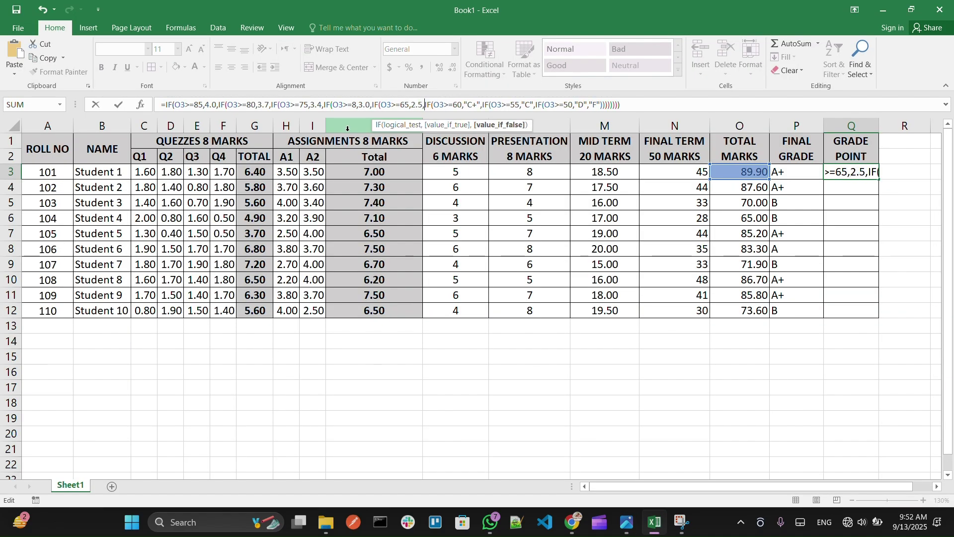
{"action": "key", "text": "Right"}
{"action": "key", "text": "Right"}
{"action": "key", "text": "Right"}
{"action": "key", "text": "Right"}
{"action": "key", "text": "Right"}
{"action": "key", "text": "Right"}
{"action": "key", "text": "Right"}
{"action": "key", "text": "Right"}
{"action": "key", "text": "Right"}
{"action": "key", "text": "Right"}
{"action": "key", "text": "Right"}
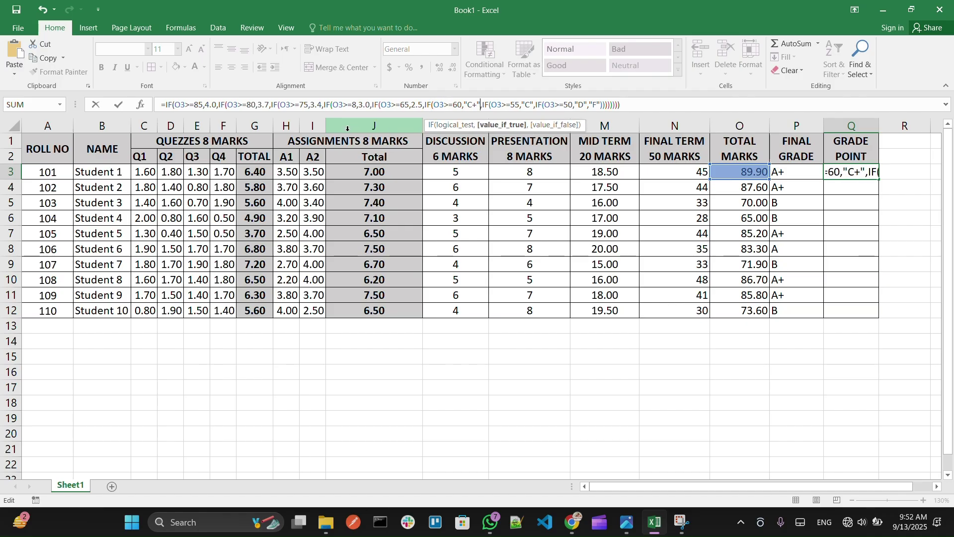
{"action": "key", "text": "alt+Tab"}
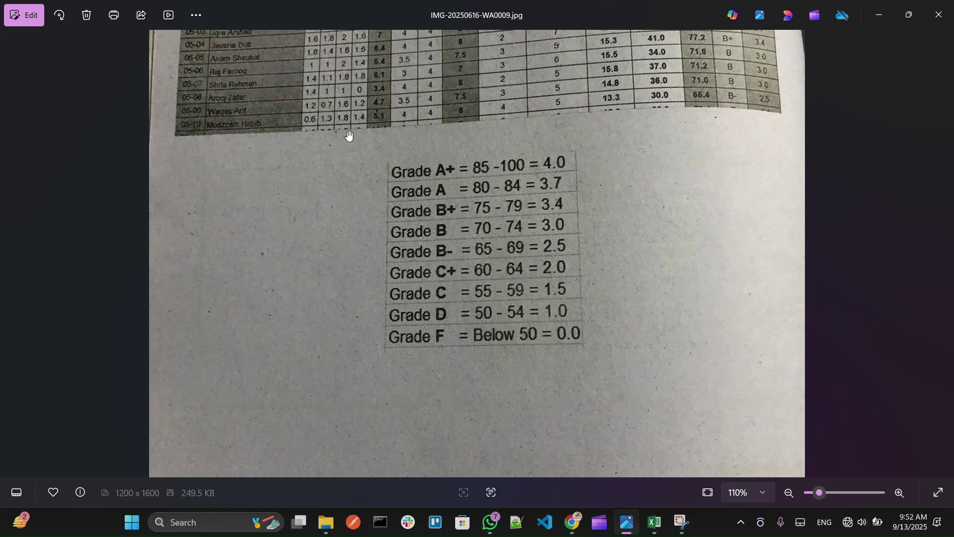
{"action": "key", "text": "alt+Tab"}
{"action": "key", "text": "BackSpace"}
{"action": "key", "text": "BackSpace"}
{"action": "key", "text": "BackSpace"}
{"action": "key", "text": "BackSpace"}
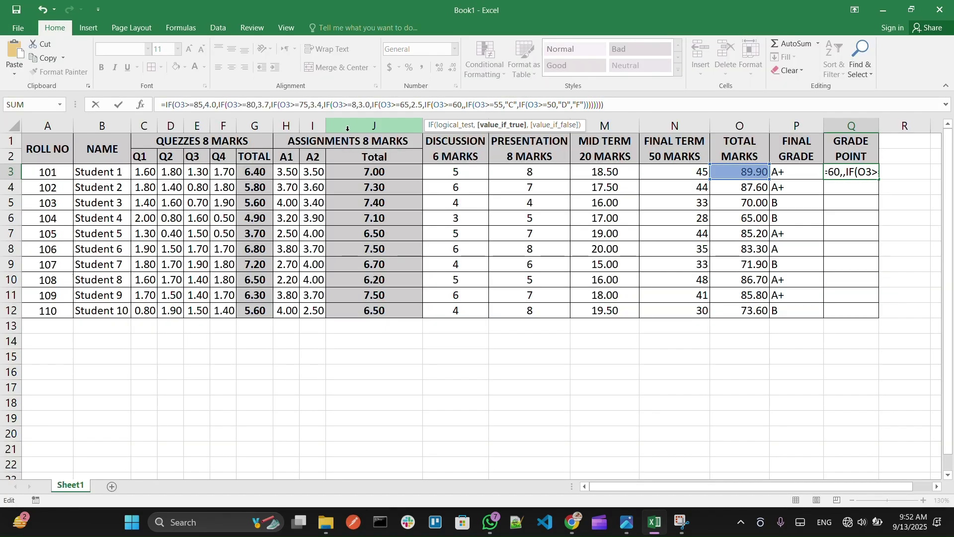
{"action": "type", "text": "2.0"}
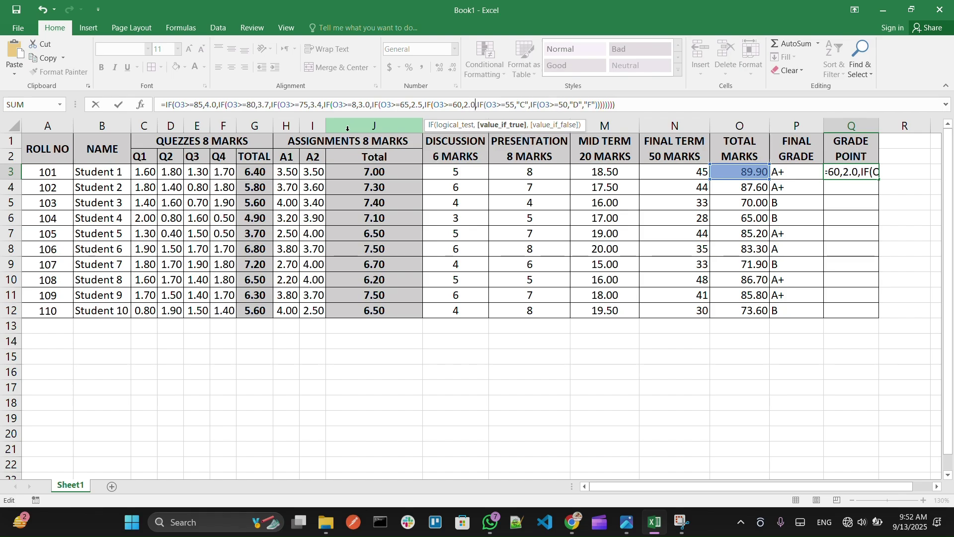
Step: Replace the seventh IF's "C" result in Q3 with 1.5, taken from the grading scale photo
{"action": "key", "text": "Right"}
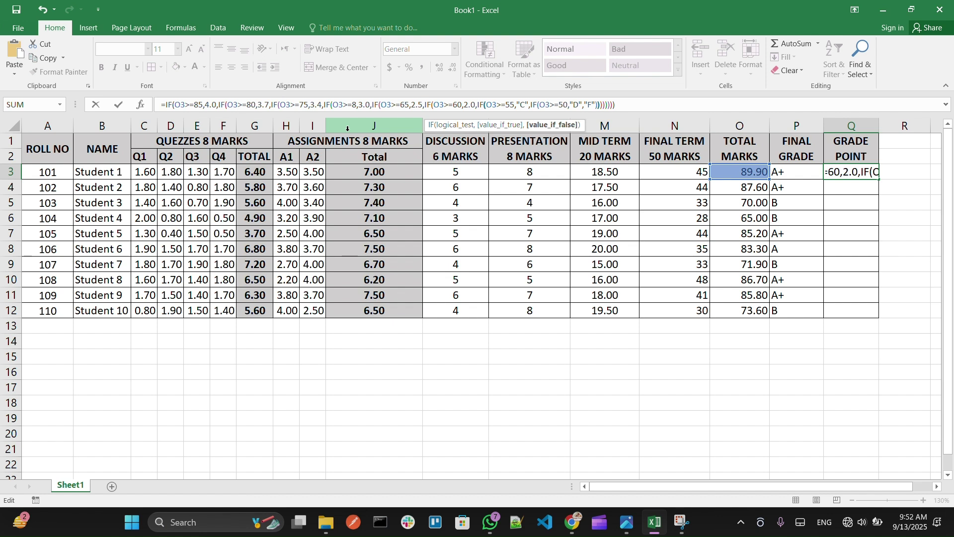
{"action": "key", "text": "Right"}
{"action": "key", "text": "Right"}
{"action": "key", "text": "Right"}
{"action": "key", "text": "Right"}
{"action": "key", "text": "Right"}
{"action": "key", "text": "Right"}
{"action": "key", "text": "Right"}
{"action": "key", "text": "Right"}
{"action": "key", "text": "Right"}
{"action": "key", "text": "Right"}
{"action": "key", "text": "Right"}
{"action": "key", "text": "Right"}
{"action": "key", "text": "Right"}
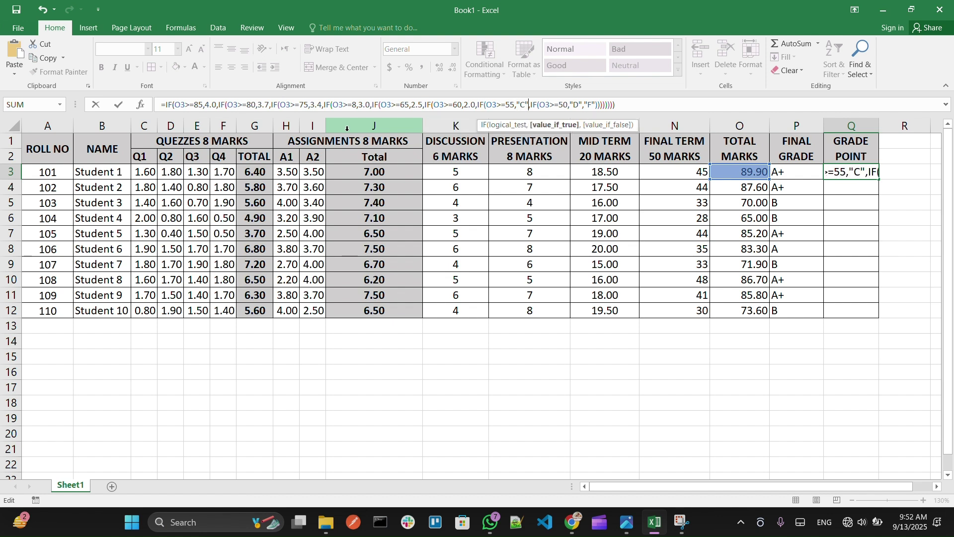
{"action": "key", "text": "BackSpace"}
{"action": "key", "text": "BackSpace"}
{"action": "key", "text": "BackSpace"}
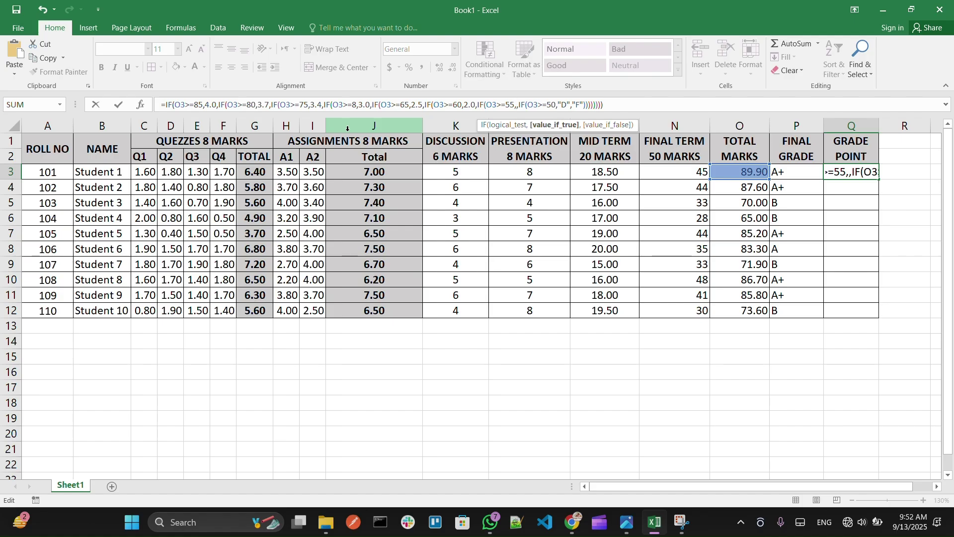
{"action": "key", "text": "alt+Tab"}
{"action": "key", "text": "alt+Tab"}
{"action": "key", "text": "alt+Tab"}
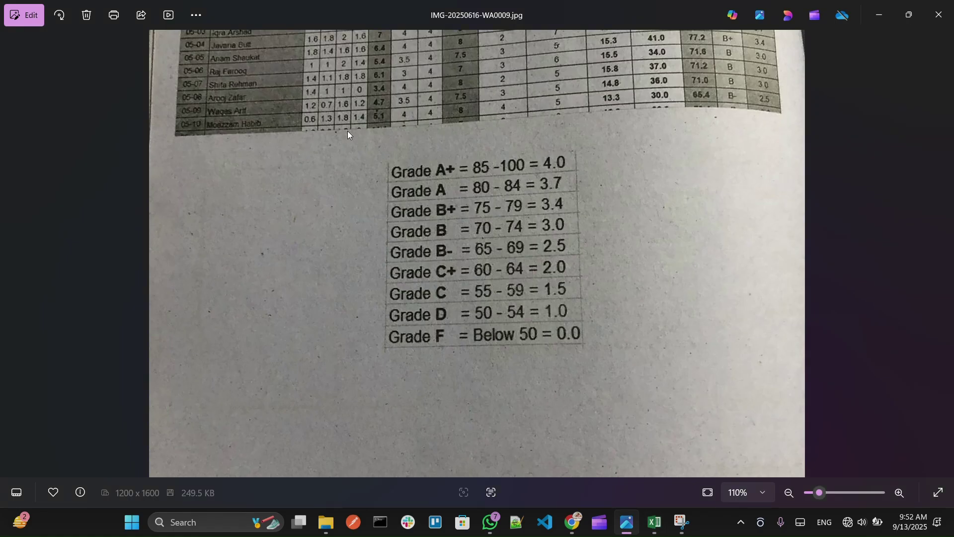
{"action": "key", "text": "alt+Tab"}
{"action": "type", "text": "1"}
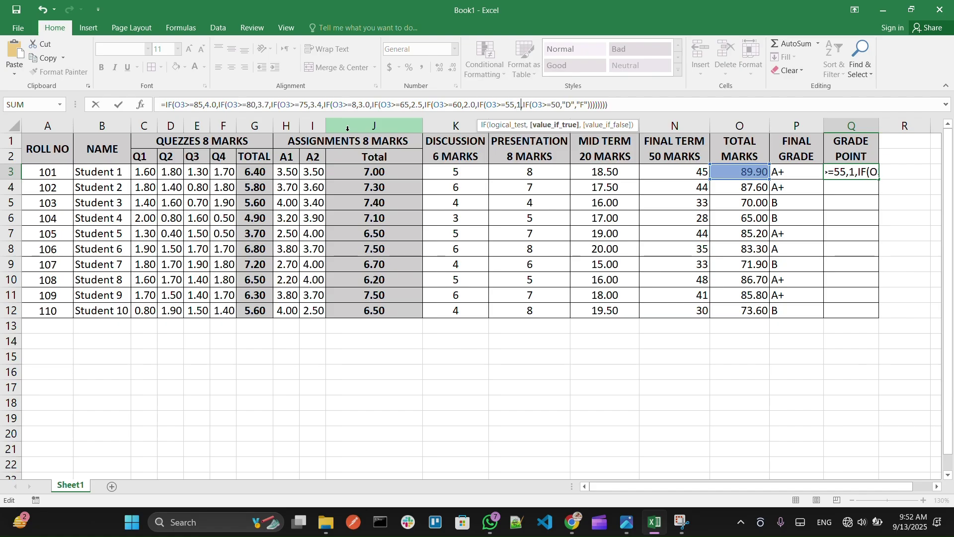
{"action": "type", "text": ".5"}
Step: Check the grading scale photo and replace the eighth IF's "D" result in Q3 with 1.0
{"action": "key", "text": "alt+Tab"}
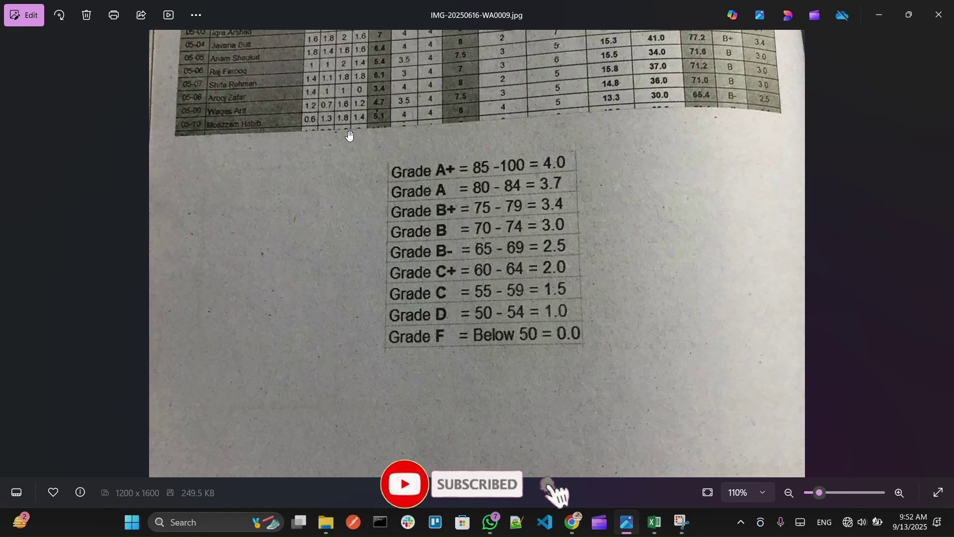
{"action": "key", "text": "alt+Tab"}
{"action": "left_click", "coordinate": [348, 132]}
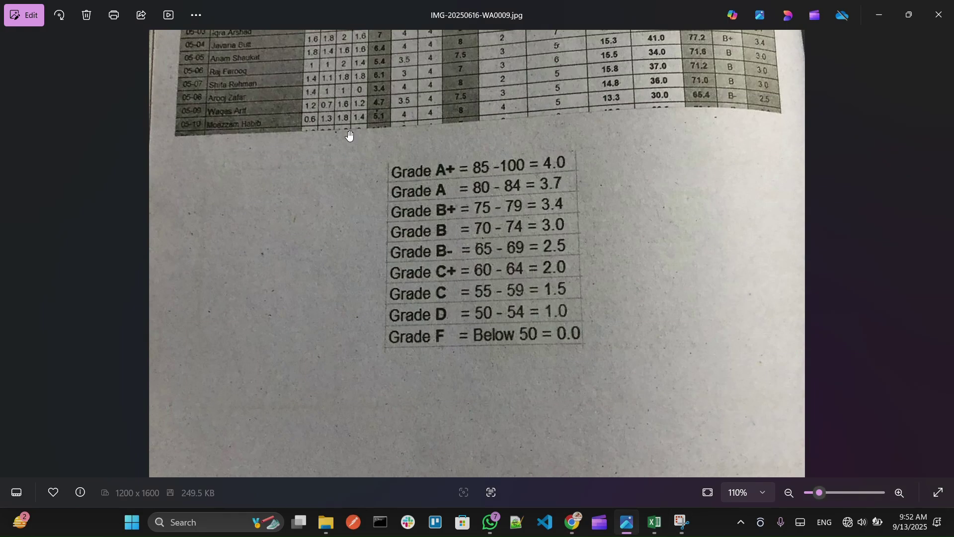
{"action": "key", "text": "alt+Tab"}
{"action": "key", "text": "Tab"}
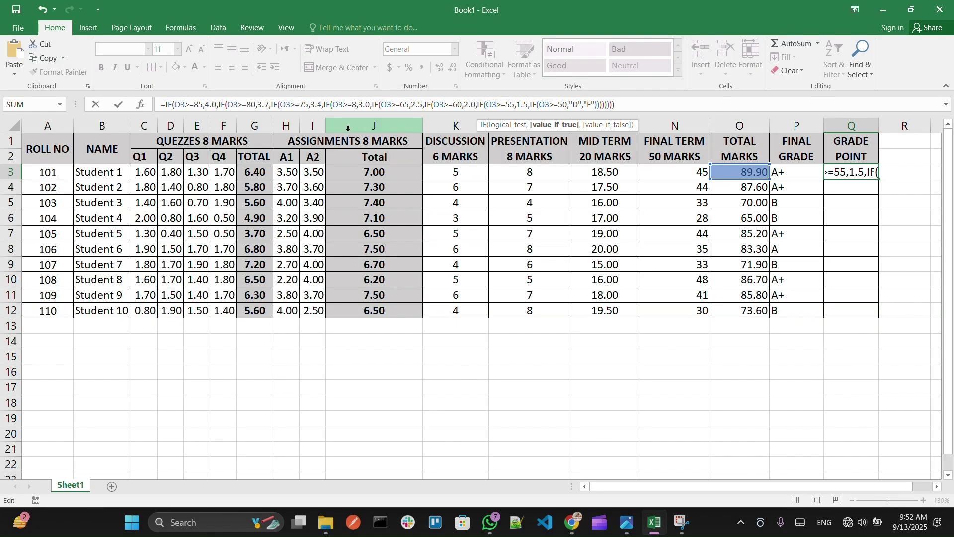
{"action": "key", "text": "Right"}
{"action": "key", "text": "Right"}
{"action": "key", "text": "Right"}
{"action": "key", "text": "Right"}
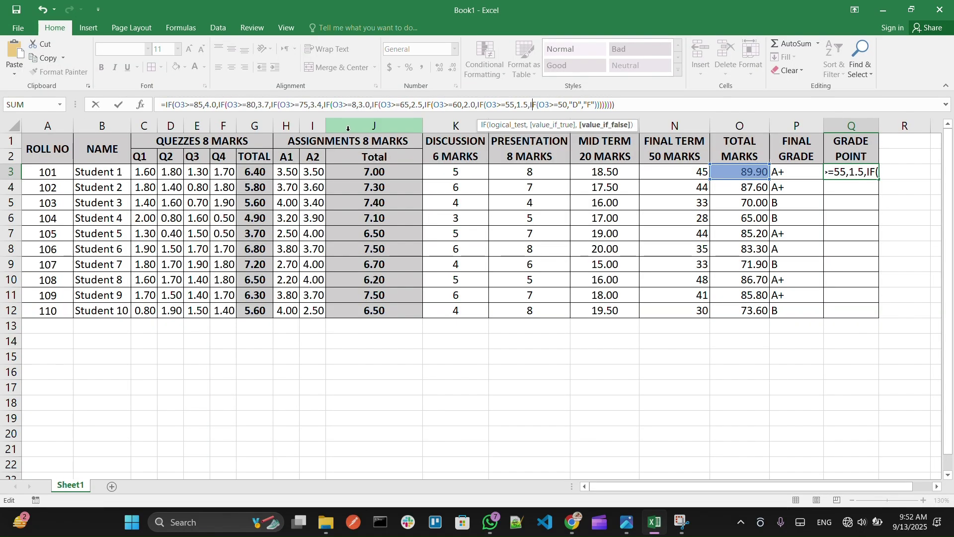
{"action": "key", "text": "Right"}
{"action": "key", "text": "Right"}
{"action": "key", "text": "Right"}
{"action": "key", "text": "Right"}
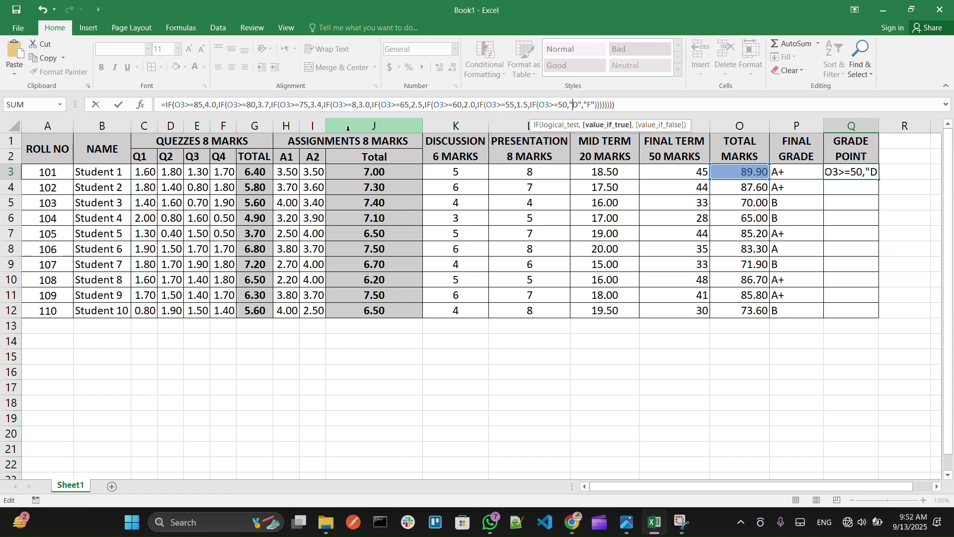
{"action": "key", "text": "BackSpace"}
{"action": "key", "text": "BackSpace"}
{"action": "key", "text": "BackSpace"}
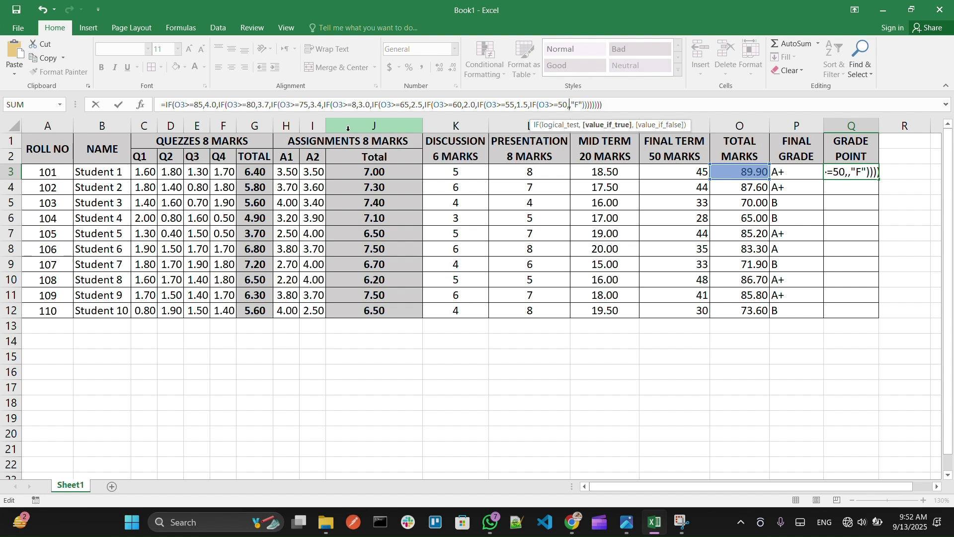
{"action": "type", "text": "1."}
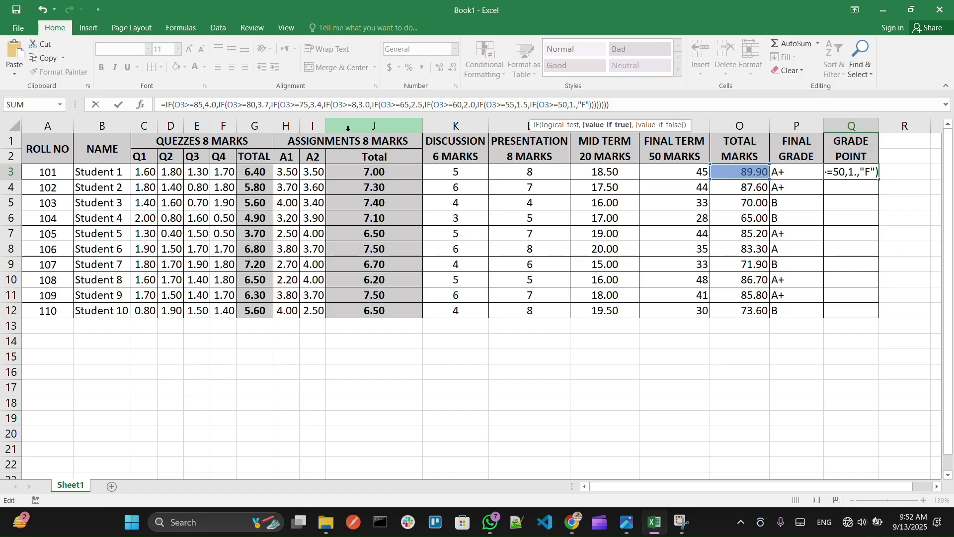
{"action": "type", "text": "0"}
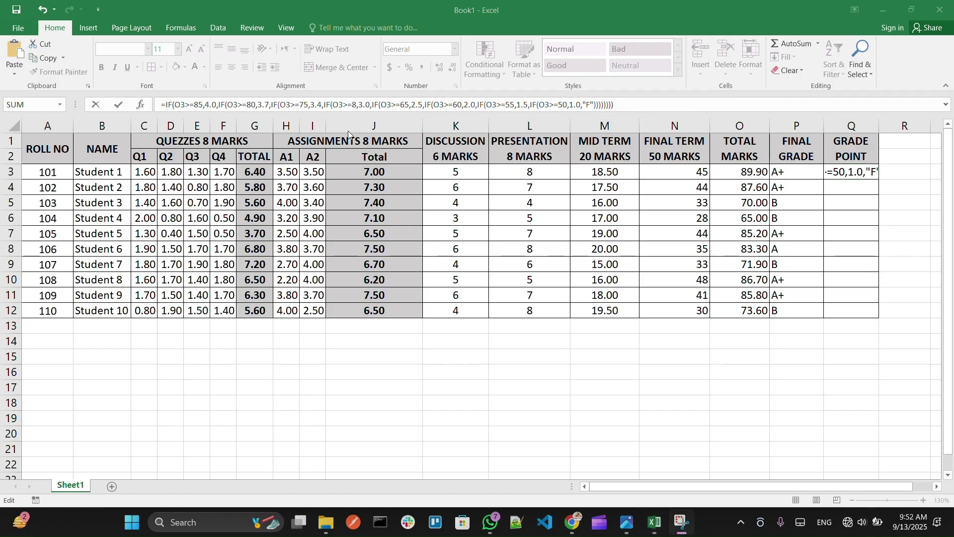
Step: Look up grade F's point in the photo, replace the final "F" result in Q3 with 0.0, and commit the formula
{"action": "key", "text": "alt+Tab"}
{"action": "key", "text": "alt+Tab"}
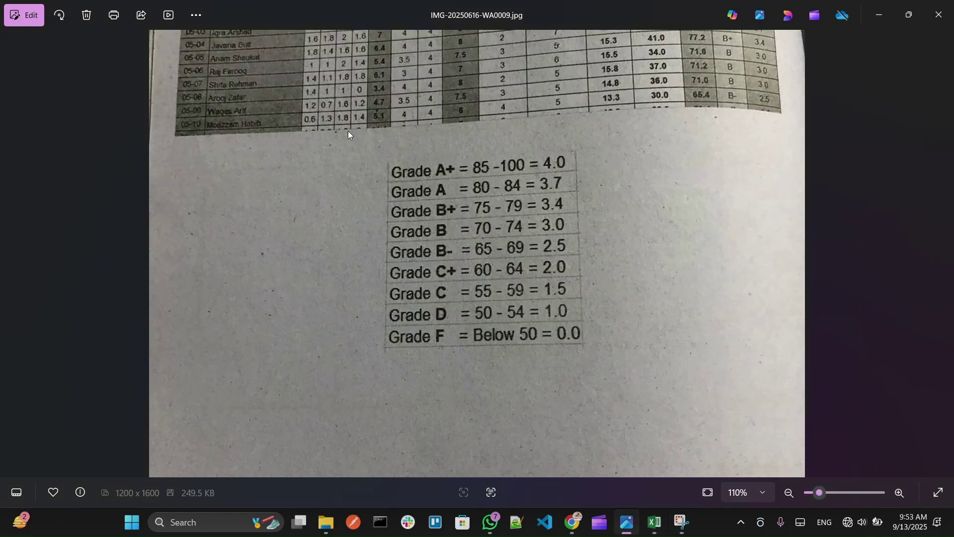
{"action": "key", "text": "alt+Tab"}
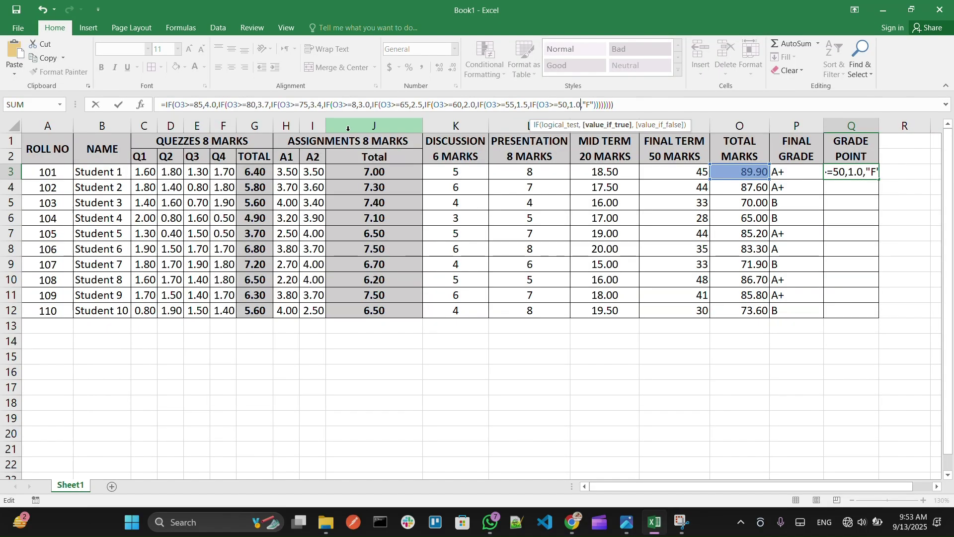
{"action": "key", "text": "Right"}
{"action": "key", "text": "Right"}
{"action": "key", "text": "Right"}
{"action": "key", "text": "Right"}
{"action": "key", "text": "BackSpace"}
{"action": "key", "text": "BackSpace"}
{"action": "key", "text": "BackSpace"}
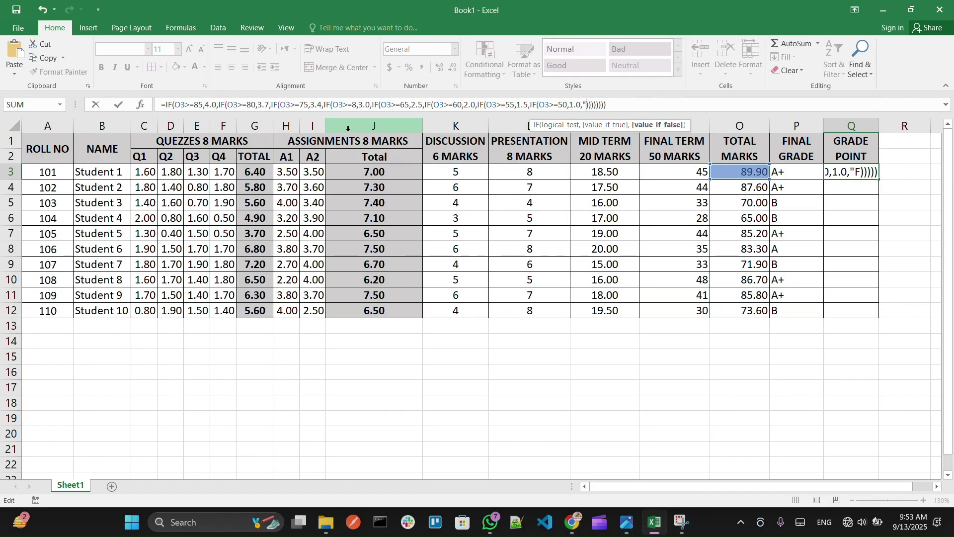
{"action": "type", "text": "0.0"}
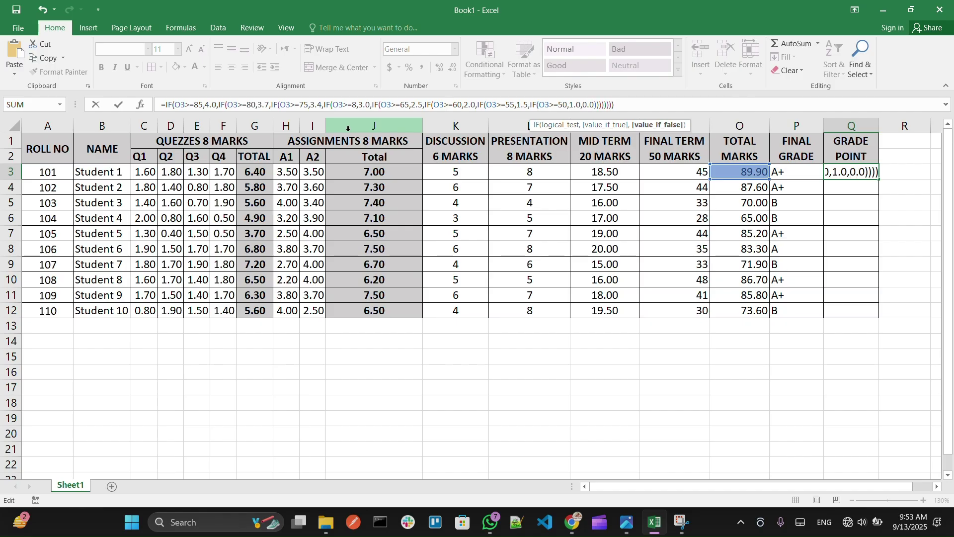
{"action": "key", "text": "Return"}
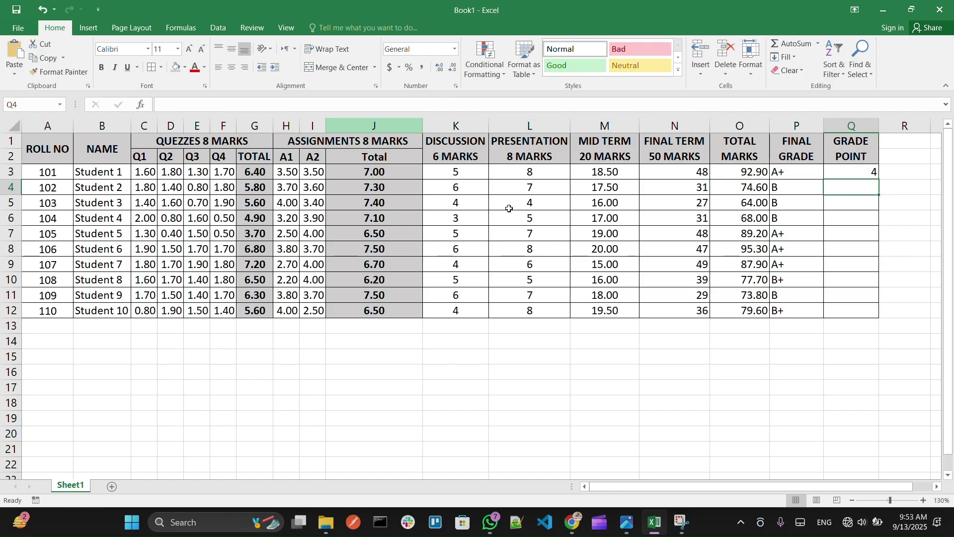
Step: Fill the grade point formula from Q3 down to Q12 and centre the contents of N3:Q12 horizontally
{"action": "left_click", "coordinate": [861, 172]}
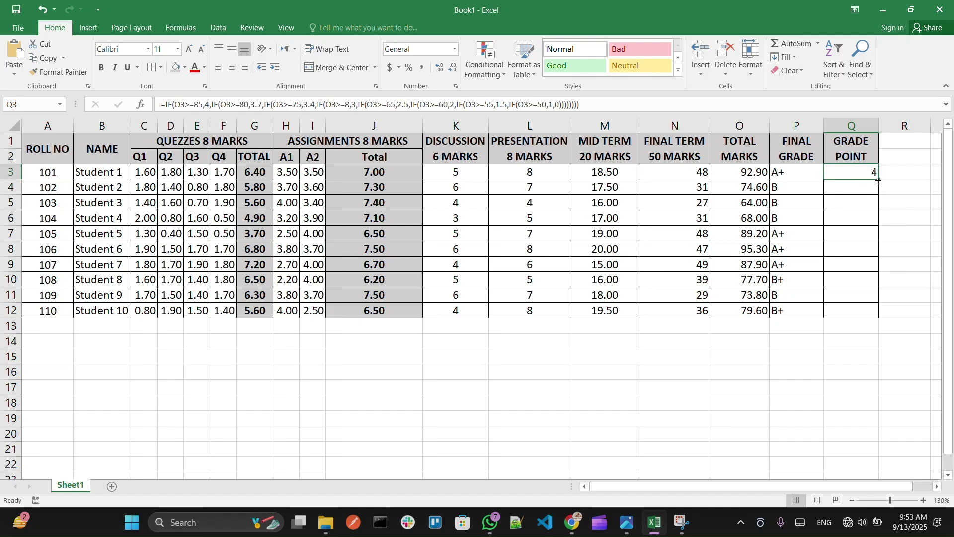
{"action": "left_click_drag", "start_coordinate": [878, 181], "coordinate": [873, 319]}
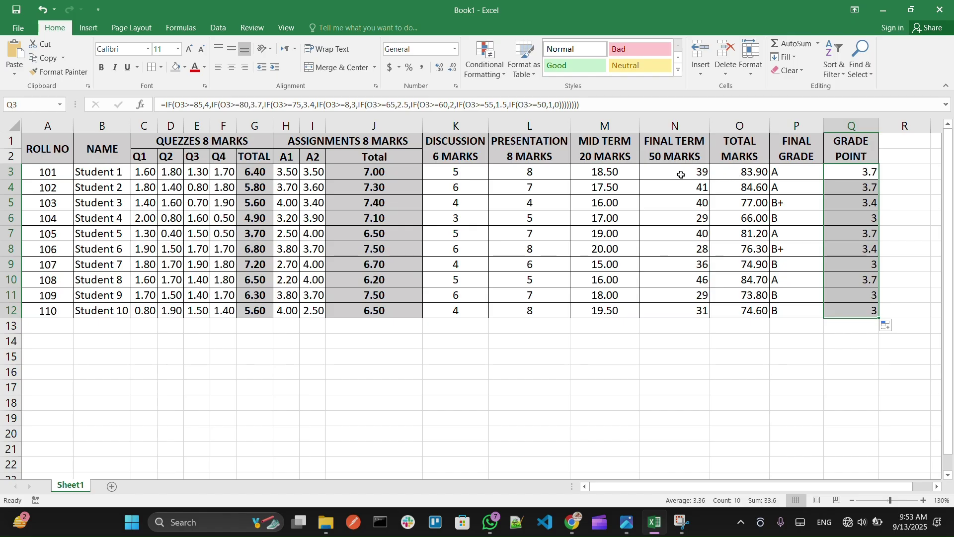
{"action": "left_click_drag", "start_coordinate": [677, 175], "coordinate": [871, 305]}
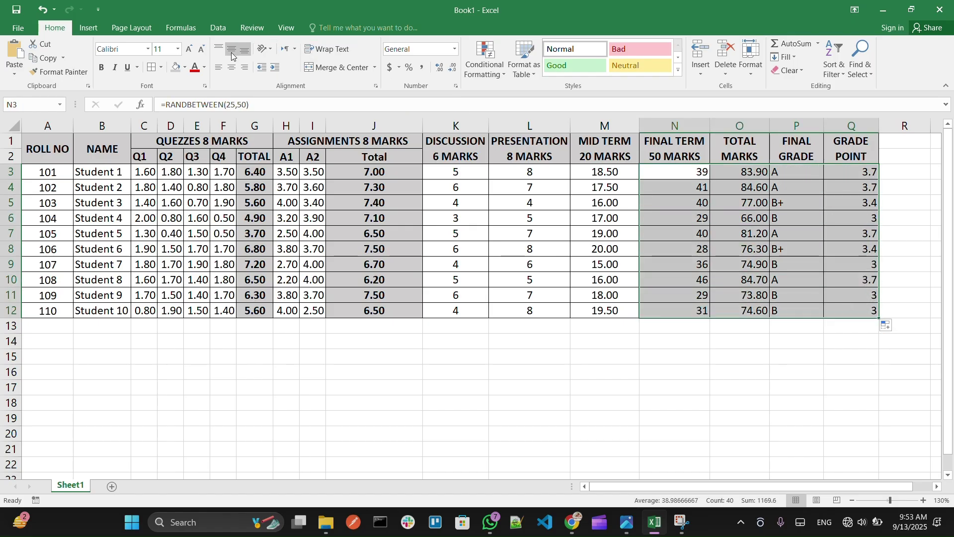
{"action": "left_click", "coordinate": [232, 71]}
{"action": "left_click", "coordinate": [844, 267]}
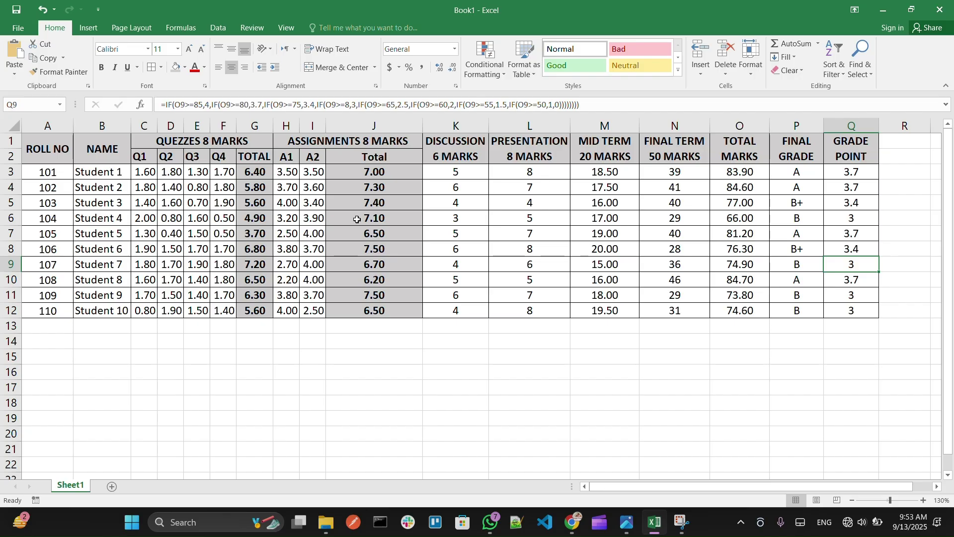
Step: Apply thick outside borders around the whole table A1:Q12, the header rows A1:Q2, and the ROLL NO column A1:A12
{"action": "left_click_drag", "start_coordinate": [48, 136], "coordinate": [851, 309]}
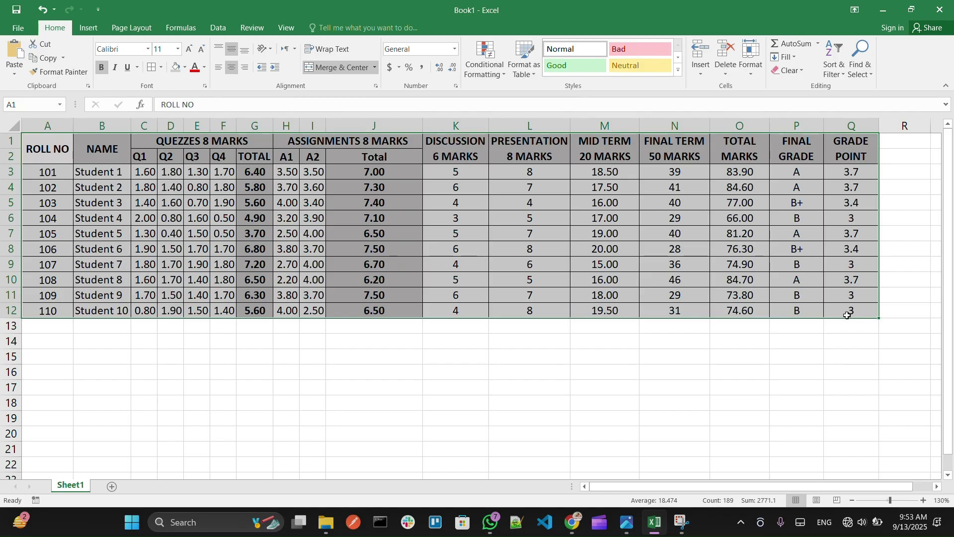
{"action": "left_click", "coordinate": [160, 68]}
{"action": "left_click", "coordinate": [174, 186]}
{"action": "left_click_drag", "start_coordinate": [62, 144], "coordinate": [836, 156]}
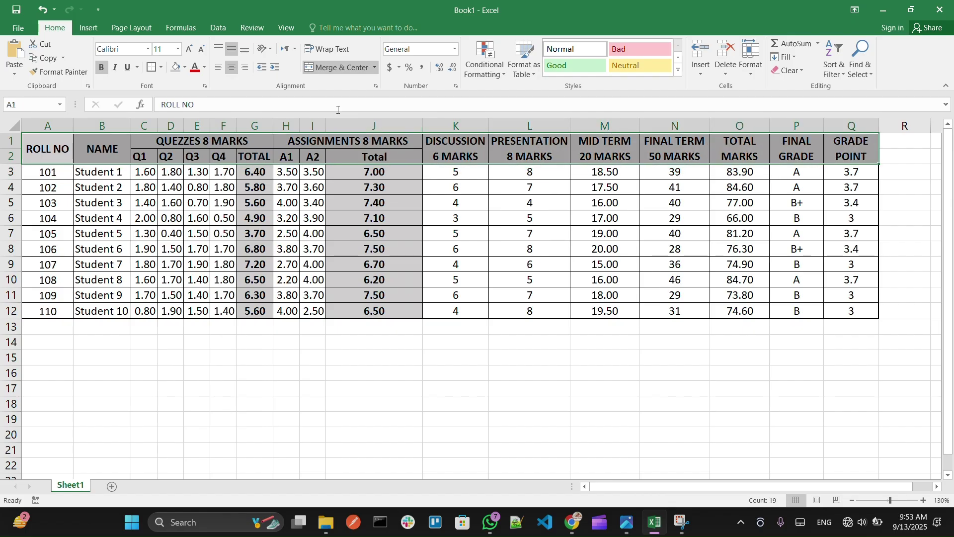
{"action": "left_click", "coordinate": [151, 67]}
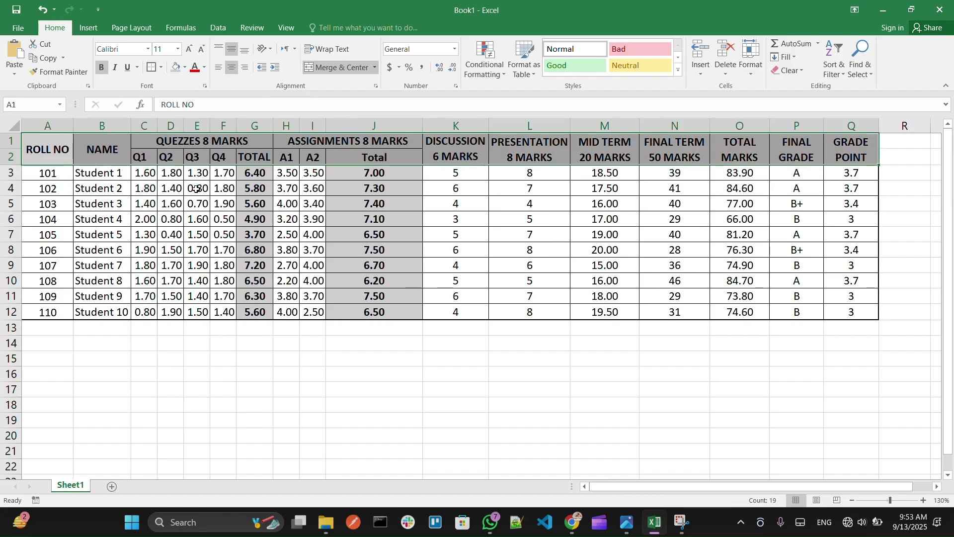
{"action": "left_click_drag", "start_coordinate": [57, 157], "coordinate": [50, 307]}
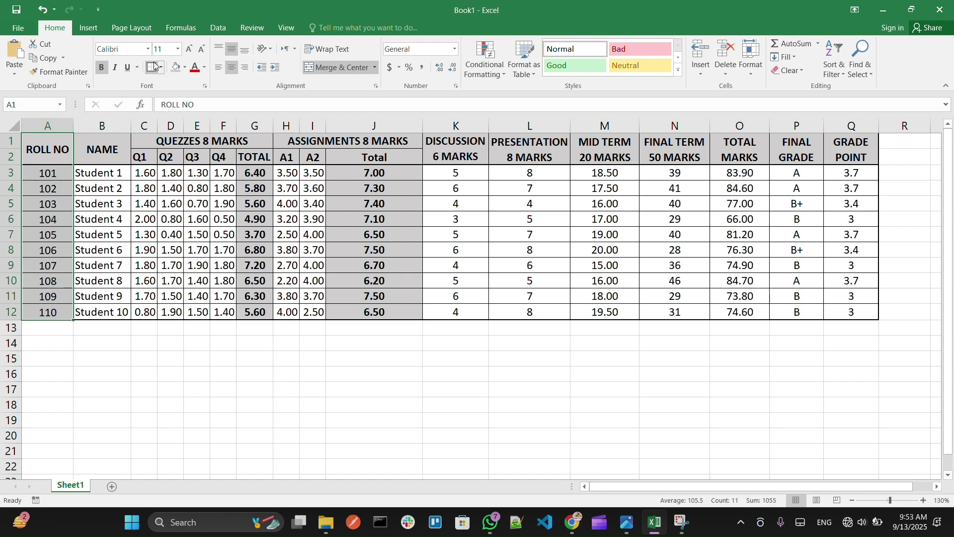
{"action": "left_click", "coordinate": [186, 178], "text": "ctrl"}
{"action": "left_click", "coordinate": [470, 446]}
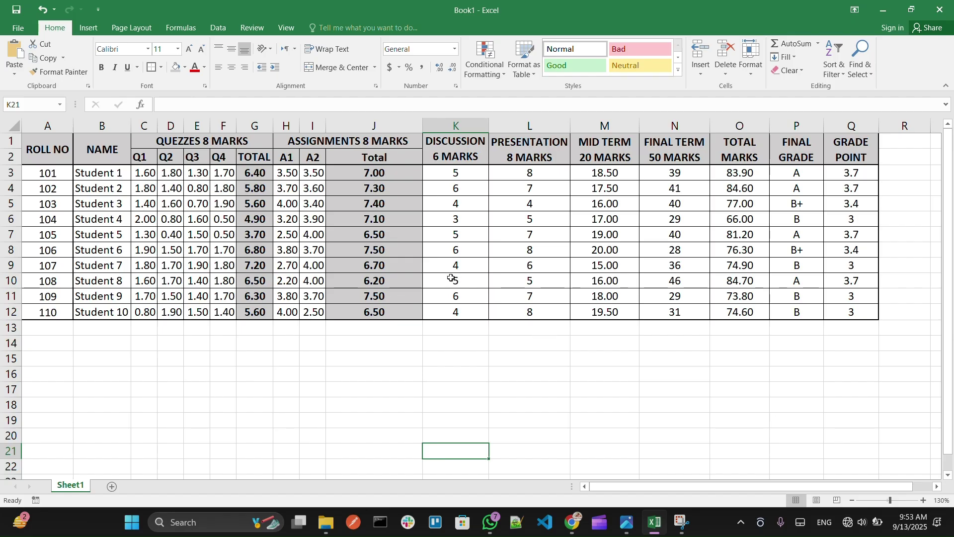
Step: Compare the finished marksheet with the photographed result sheet and its grading scale
{"action": "mouse_move", "coordinate": [657, 525]}
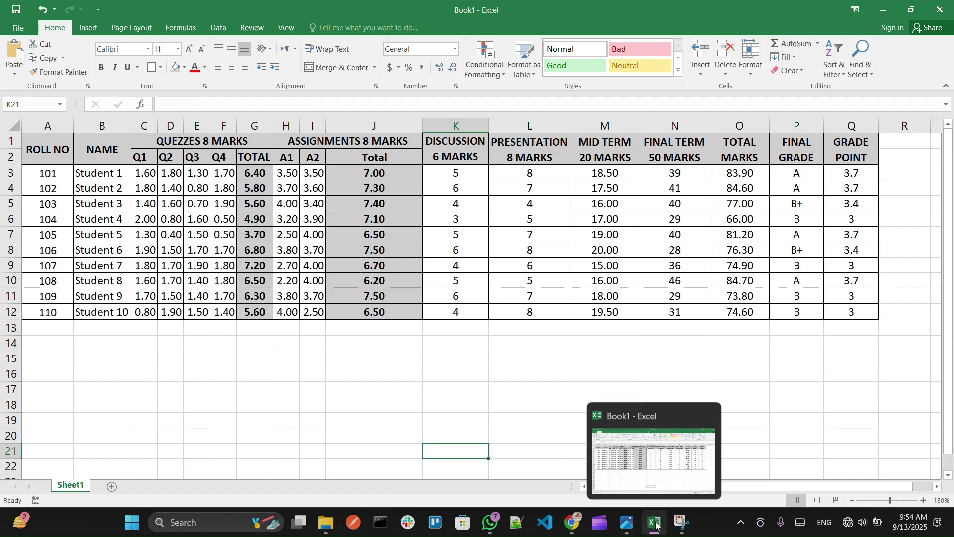
{"action": "left_click", "coordinate": [627, 522]}
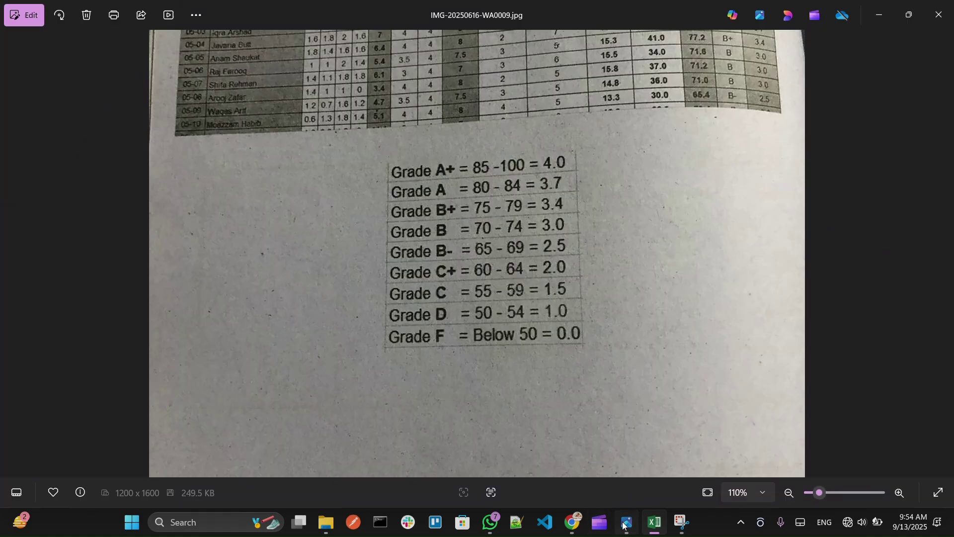
{"action": "scroll", "coordinate": [531, 305], "scroll_direction": "down", "scroll_amount": 4}
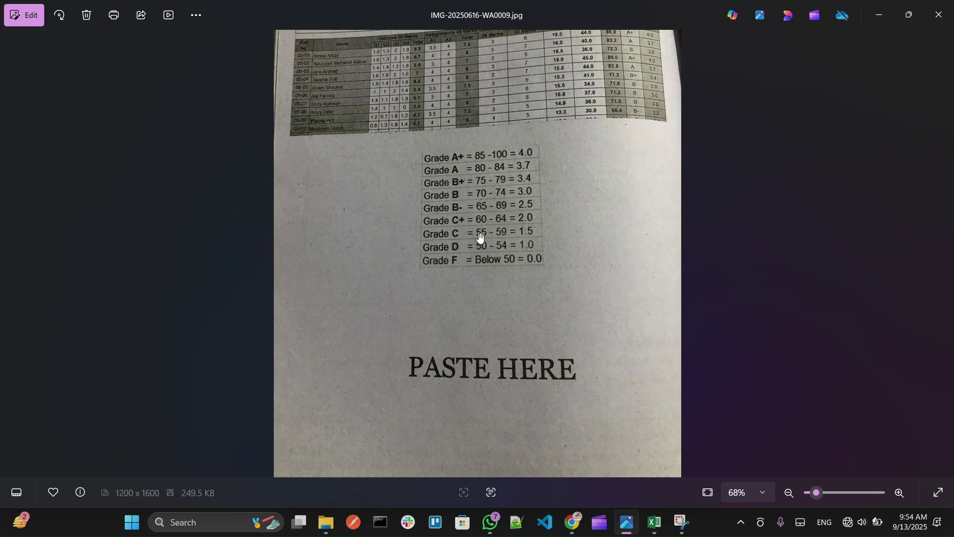
{"action": "key", "text": "alt+Tab"}
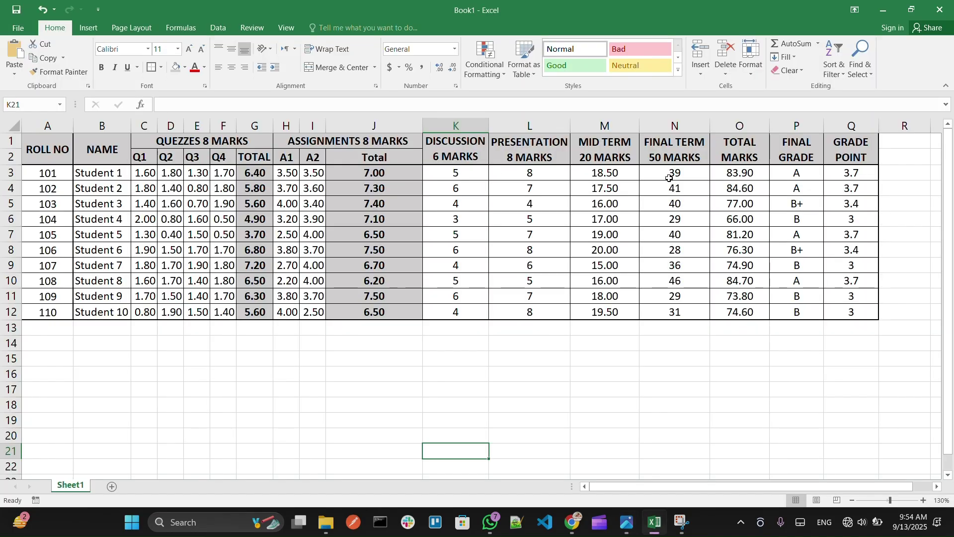
{"action": "scroll", "coordinate": [442, 207], "scroll_direction": "up", "scroll_amount": 1, "text": "ctrl"}
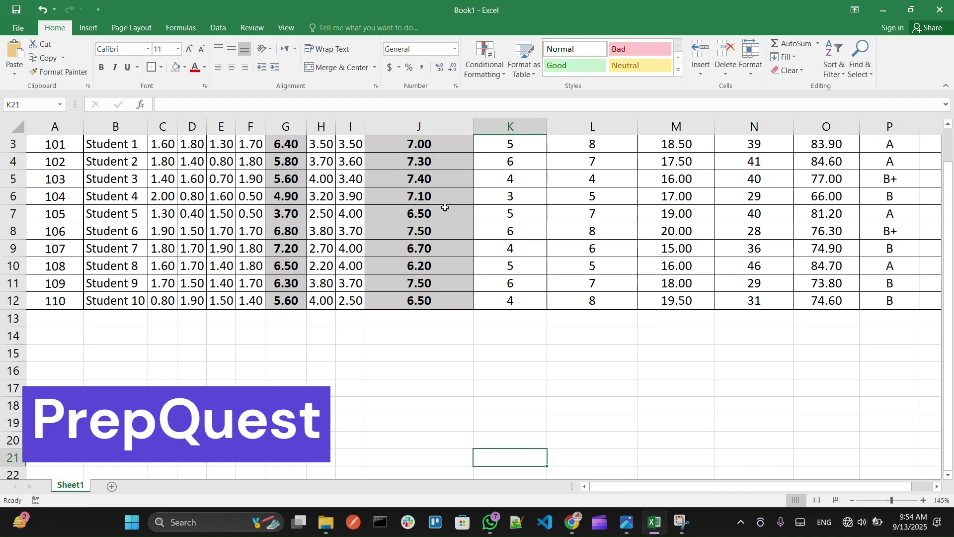
{"action": "scroll", "coordinate": [501, 282], "scroll_direction": "up", "scroll_amount": 1}
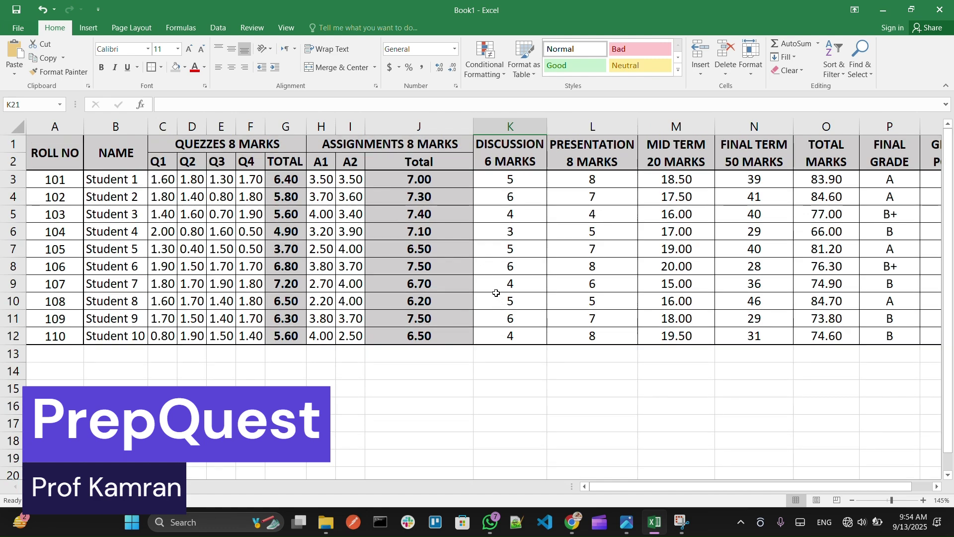
{"action": "scroll", "coordinate": [443, 260], "scroll_direction": "down", "scroll_amount": 1, "text": "ctrl"}
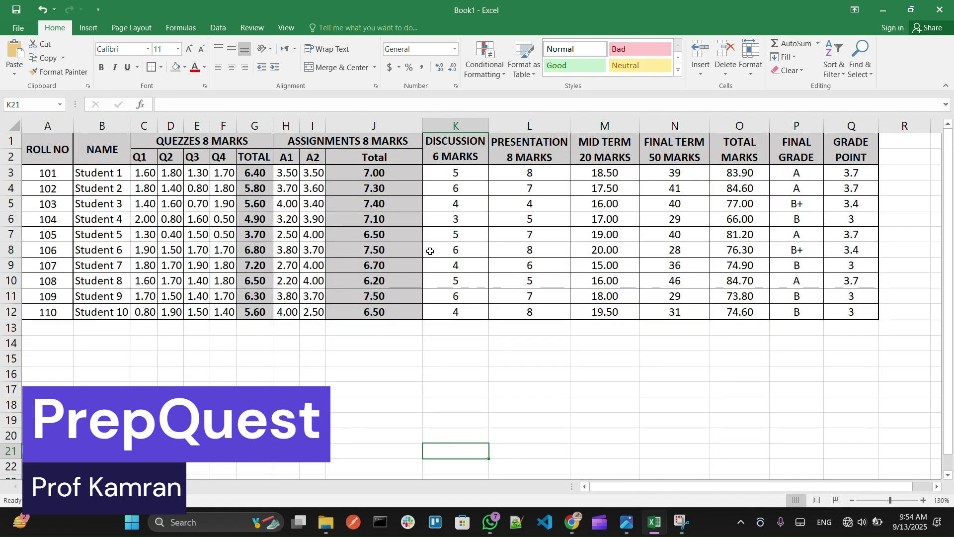